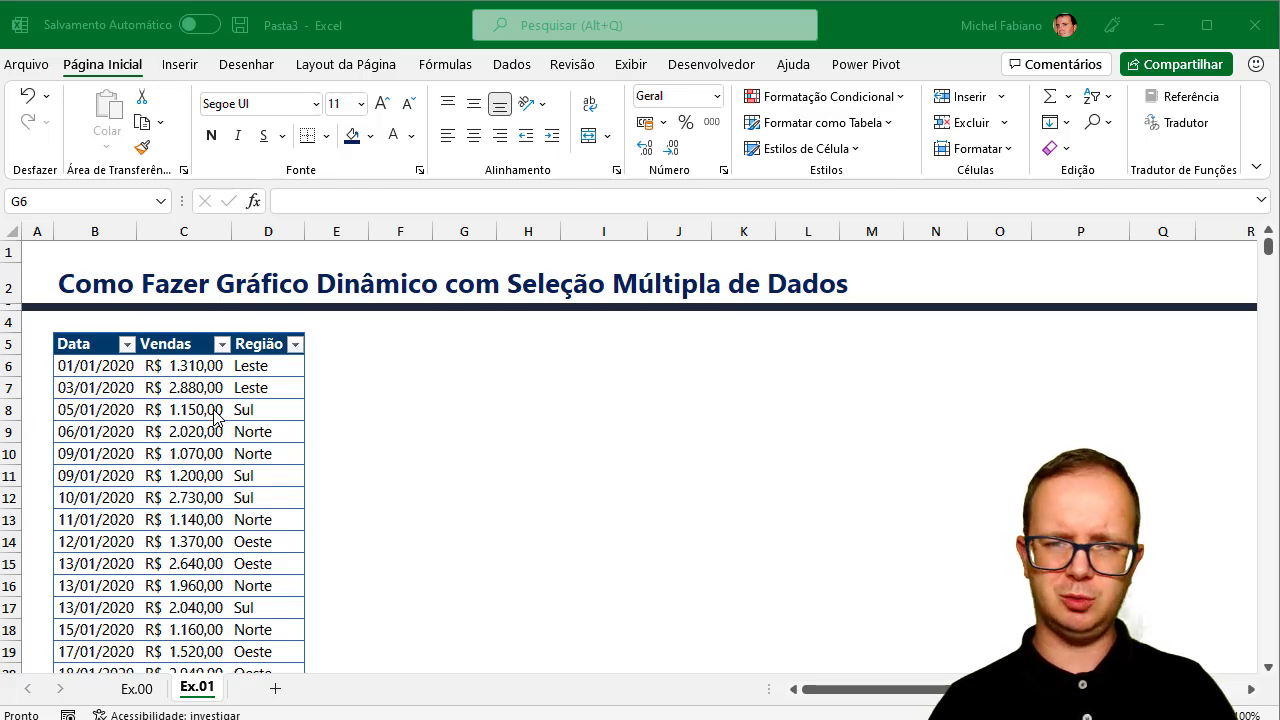
# - Switch to the Ex.00 finished-example sheet and scroll to its chart and checkboxes
pyautogui.click(138, 692)
pyautogui.click(138, 688)
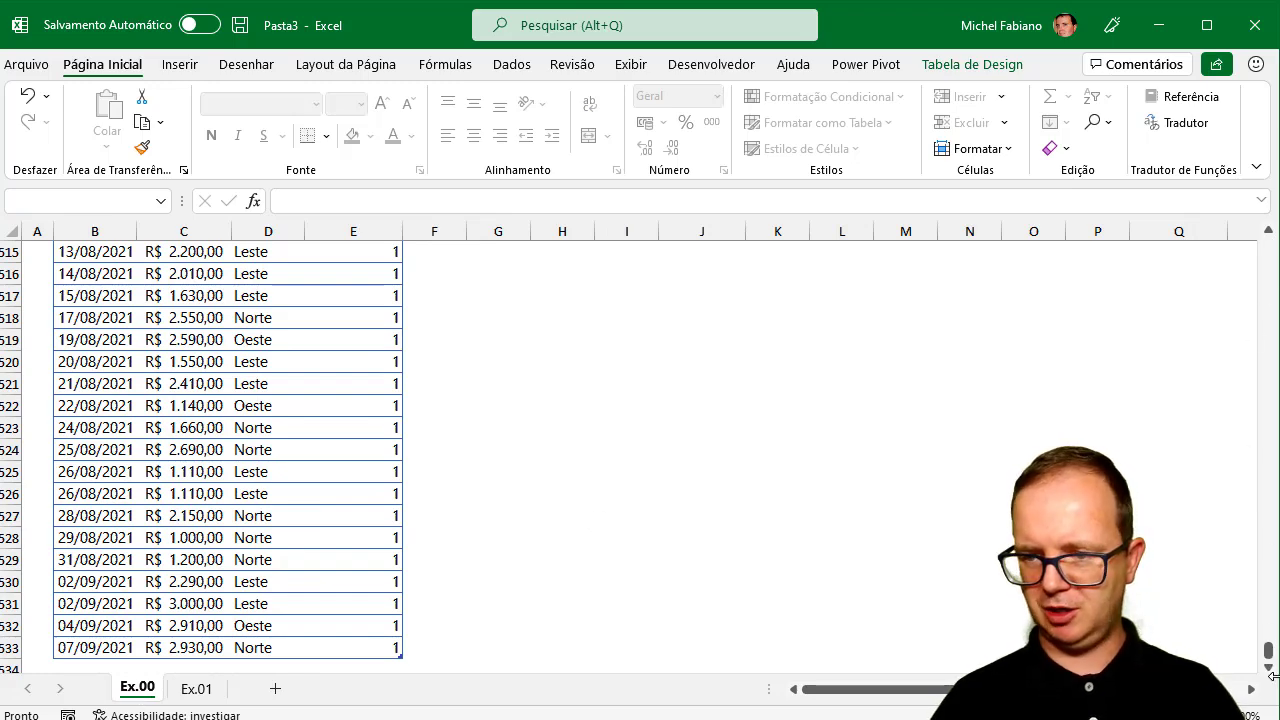
pyautogui.moveTo(1268, 650); pyautogui.dragTo(1268, 232)
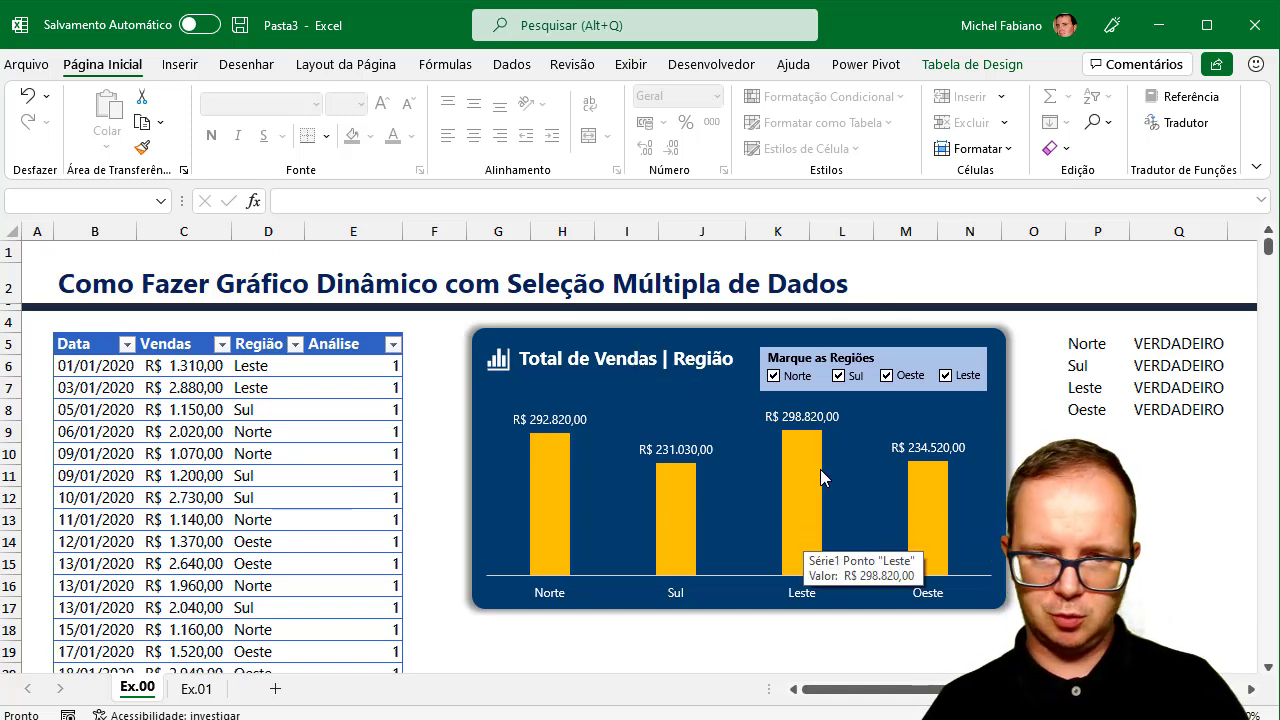
# - Untick all four region checkboxes in the example, emptying the chart
pyautogui.keyDown('ctrl'); pyautogui.click(778, 377); pyautogui.keyUp('ctrl')
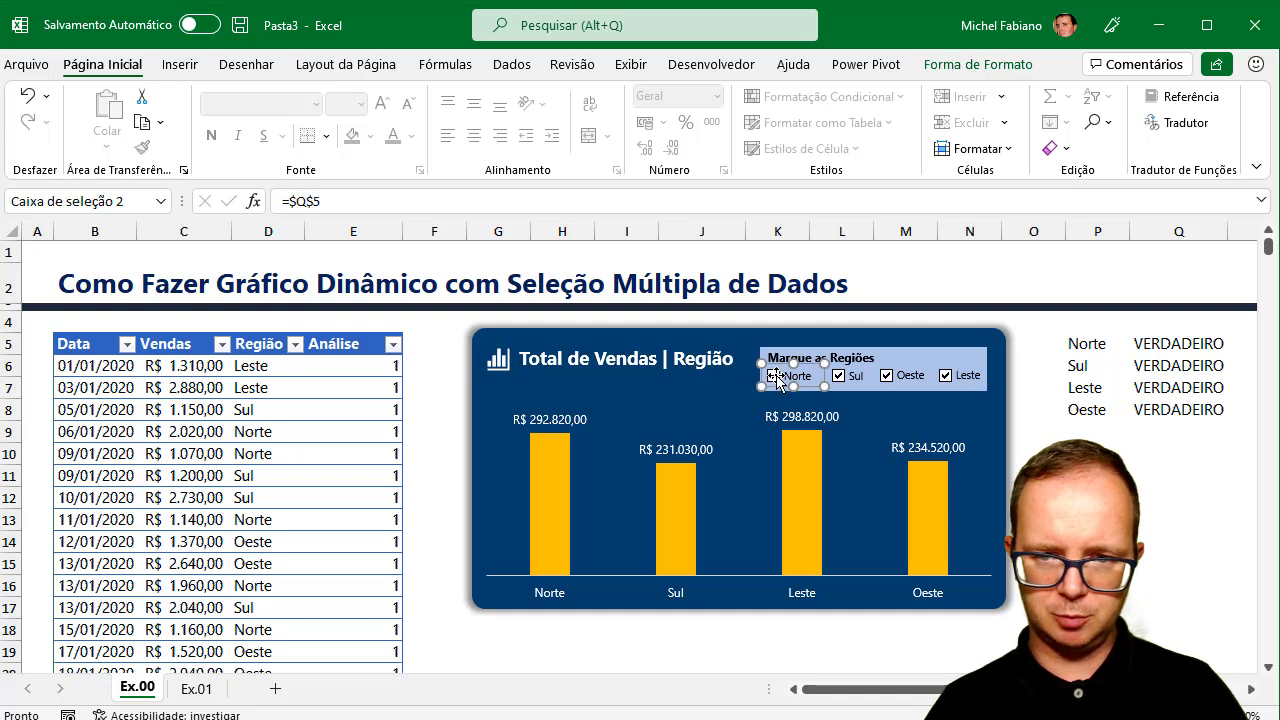
pyautogui.press('Escape')
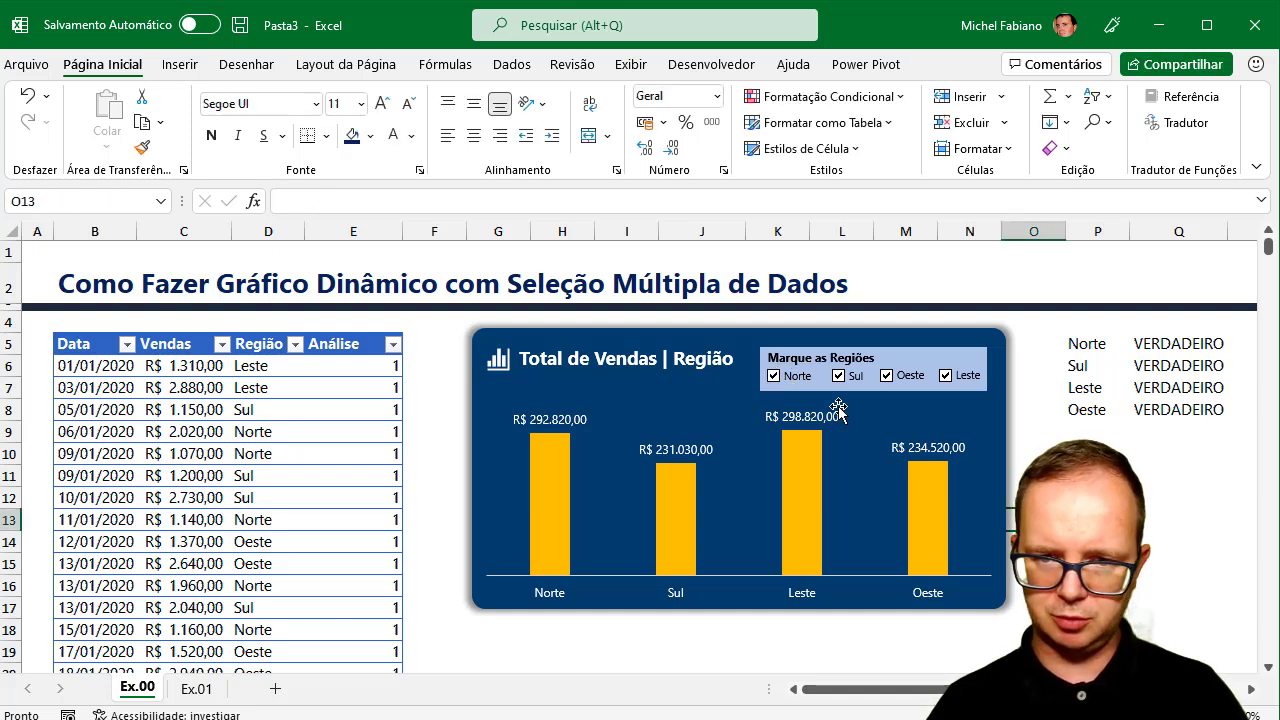
pyautogui.click(775, 378)
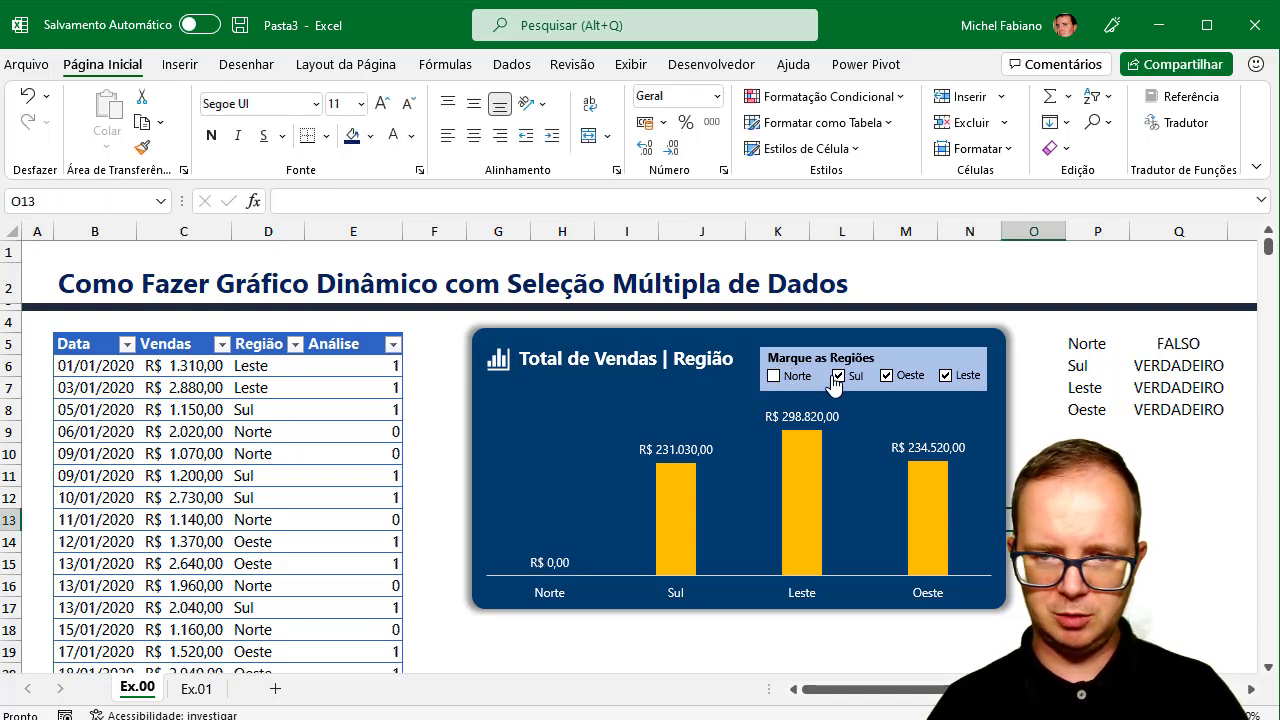
pyautogui.click(839, 378)
pyautogui.click(886, 378)
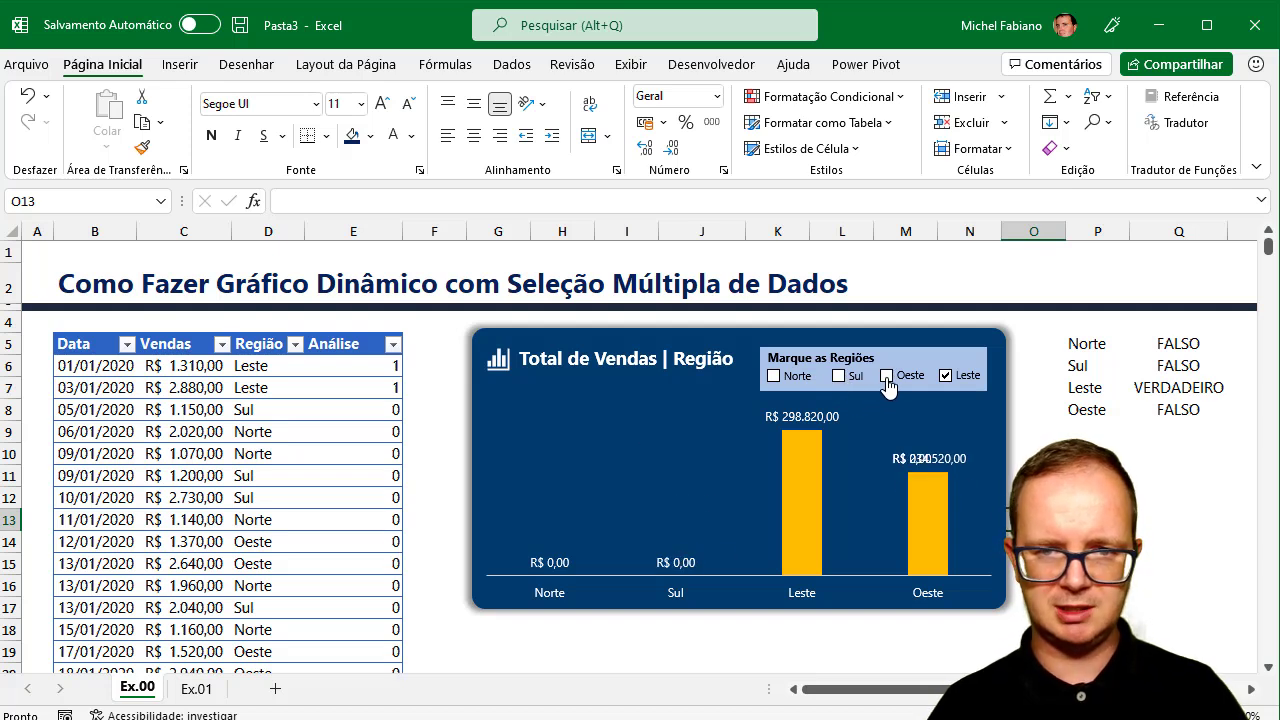
pyautogui.click(947, 378)
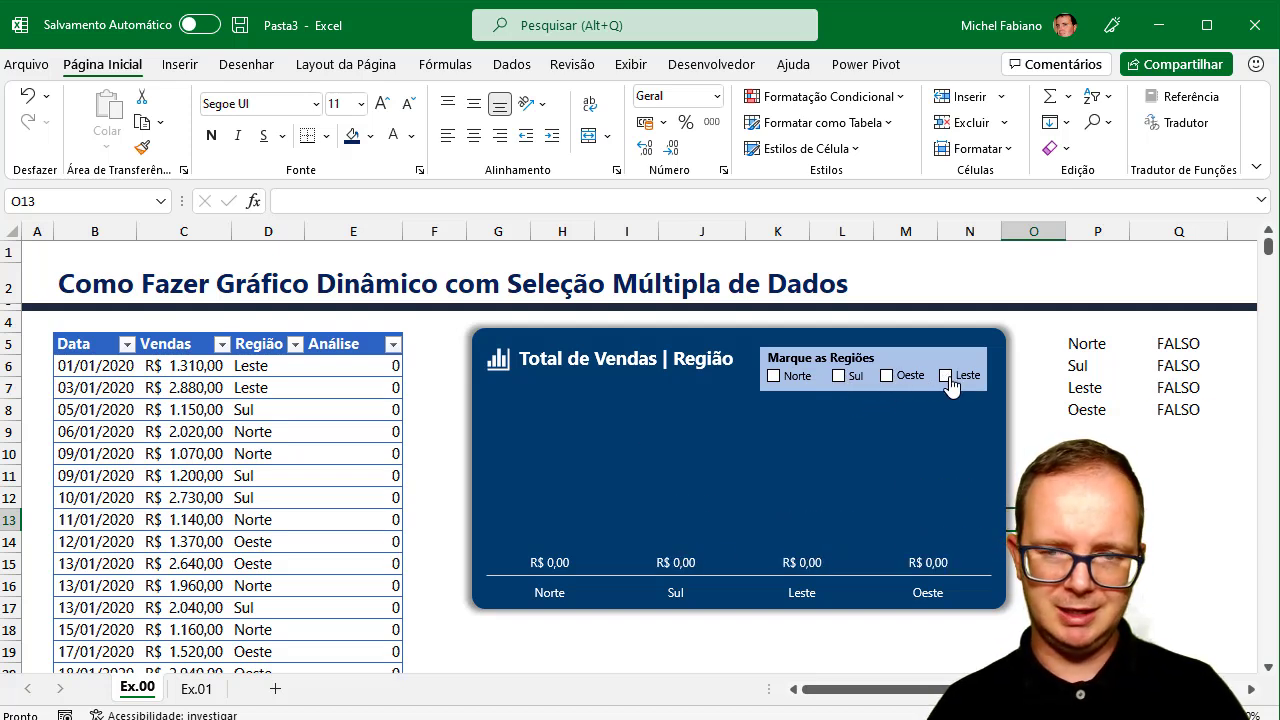
# - Re-tick regions one at a time until all four region bars show again
pyautogui.click(913, 378)
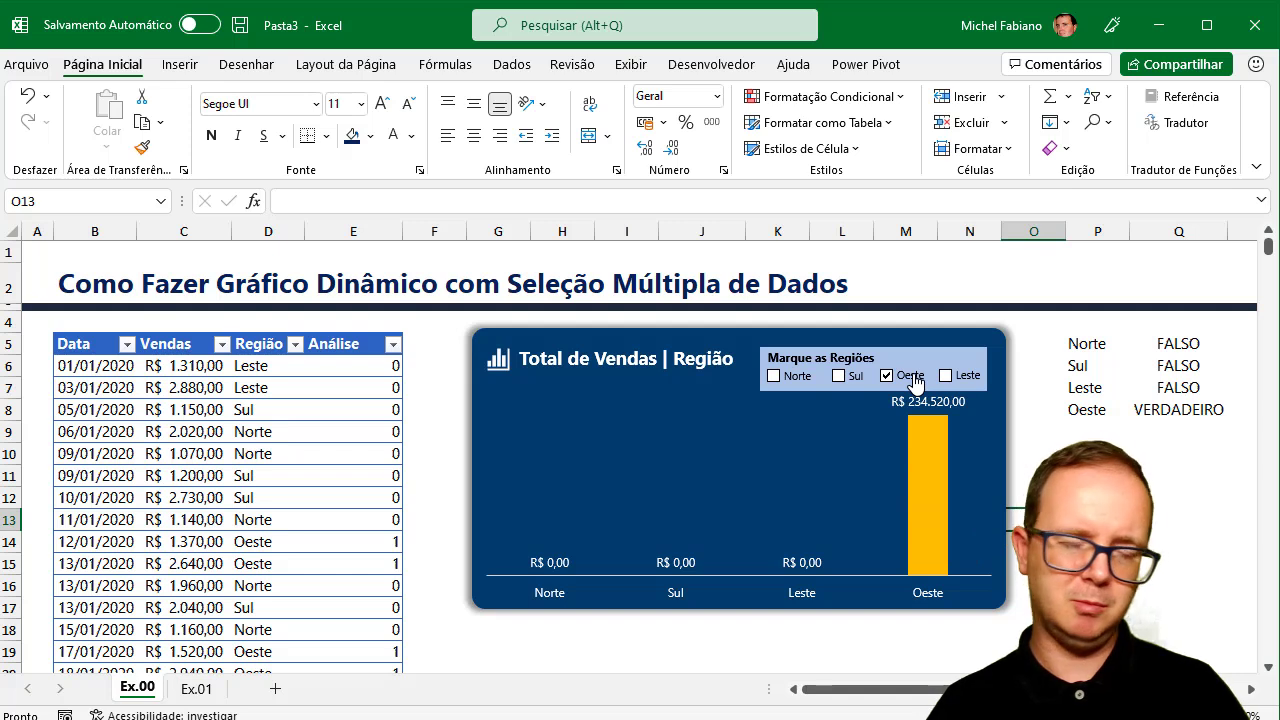
pyautogui.click(860, 379)
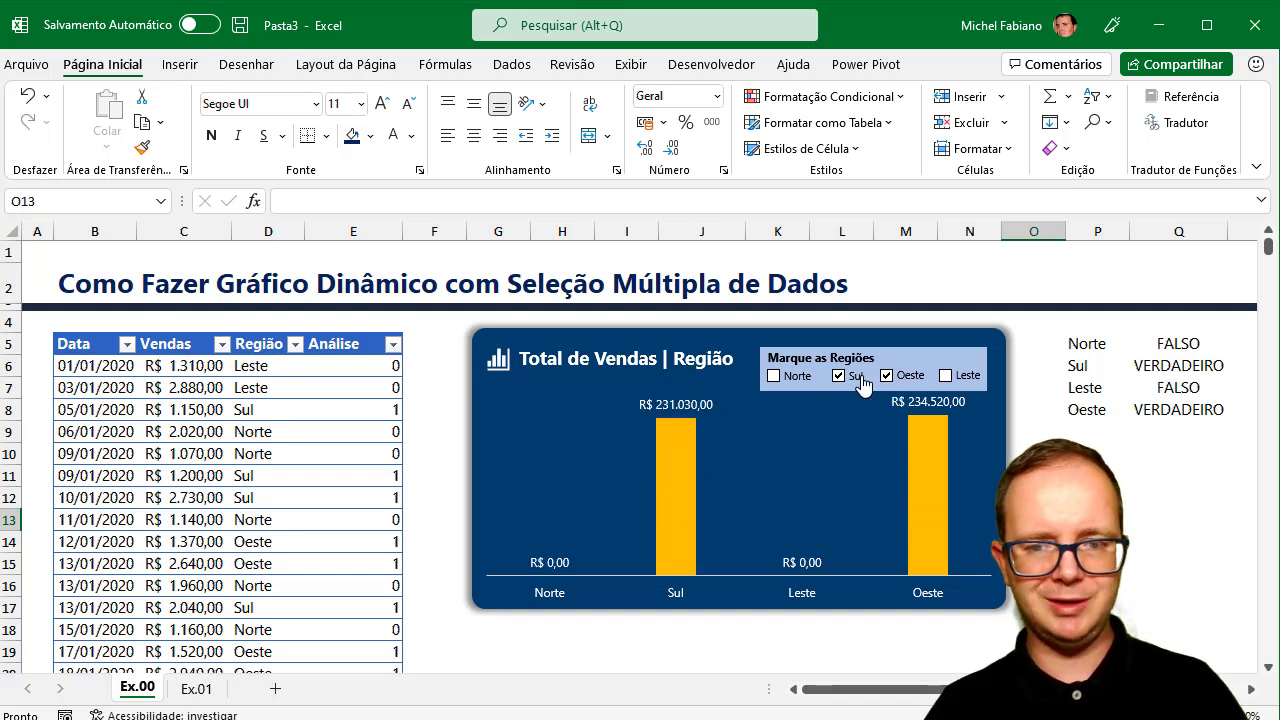
pyautogui.click(860, 379)
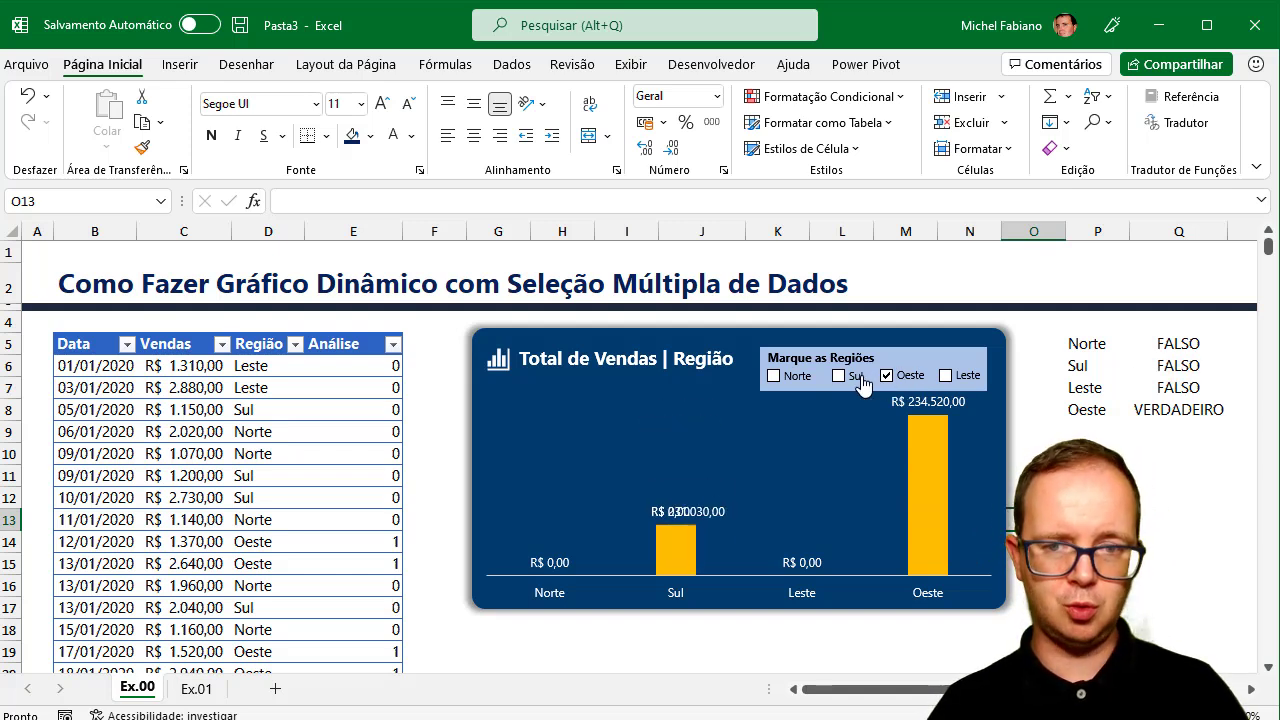
pyautogui.click(790, 379)
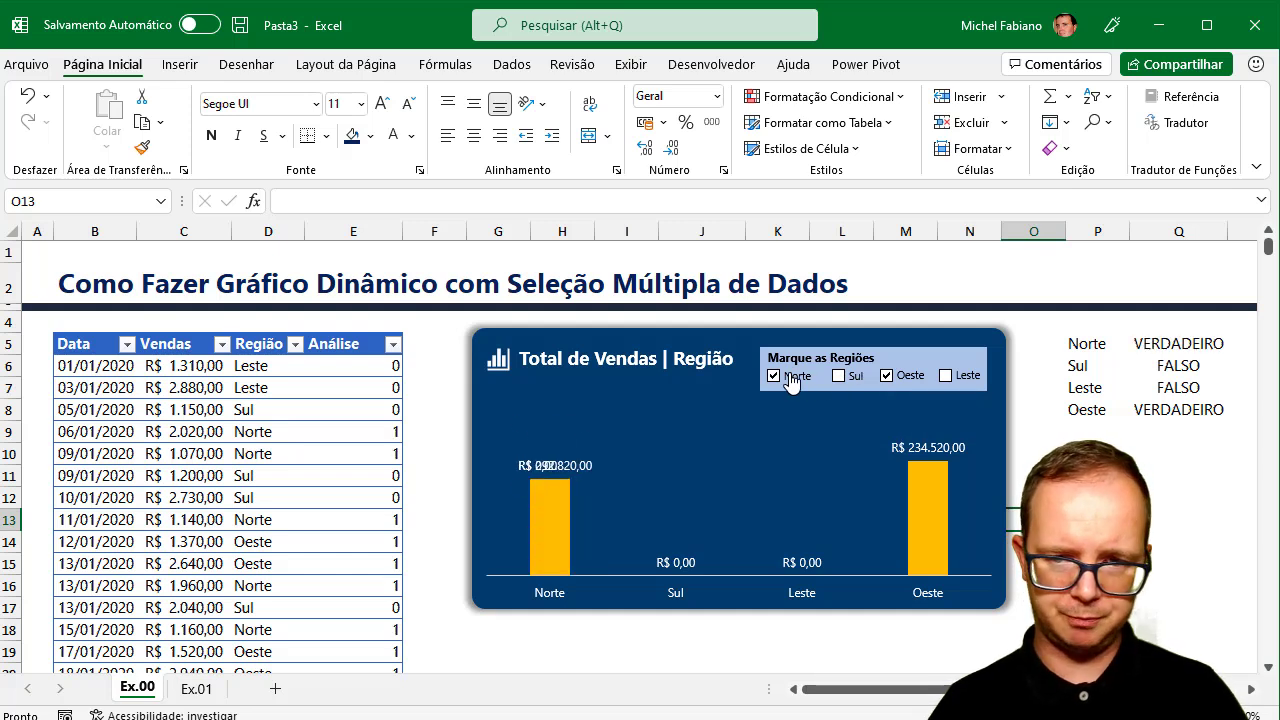
pyautogui.click(856, 378)
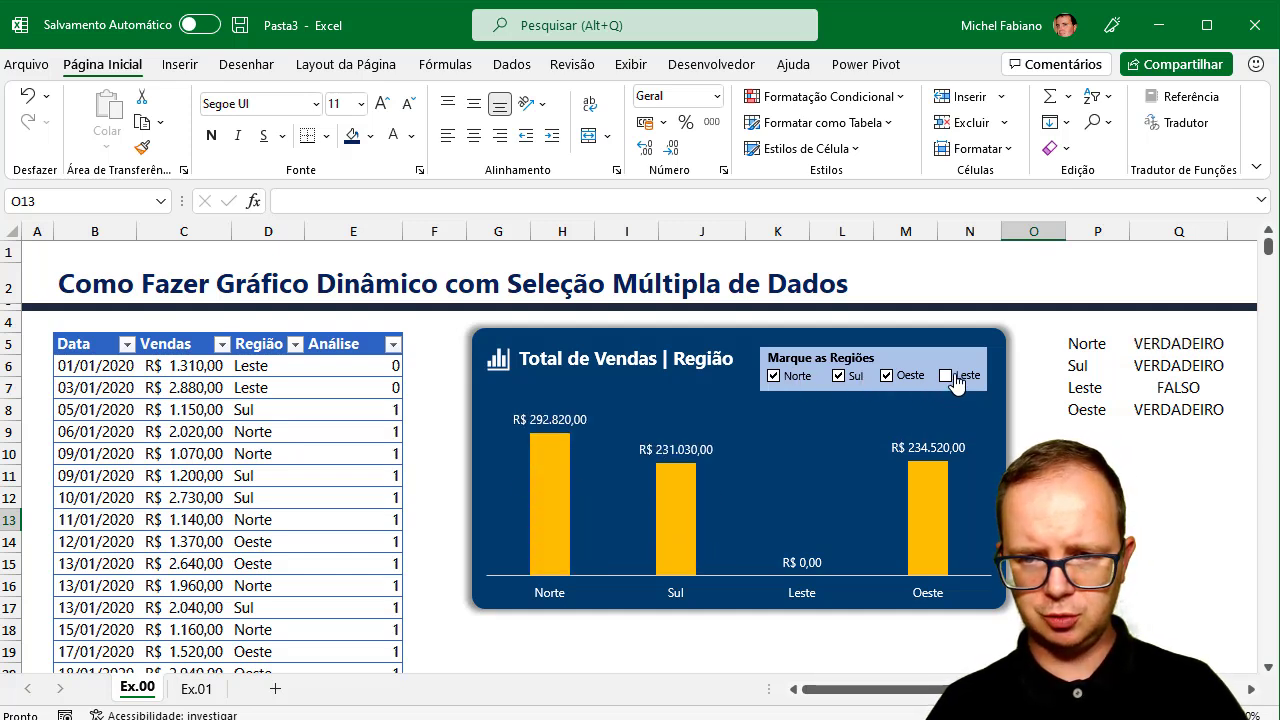
pyautogui.click(955, 378)
pyautogui.click(890, 377)
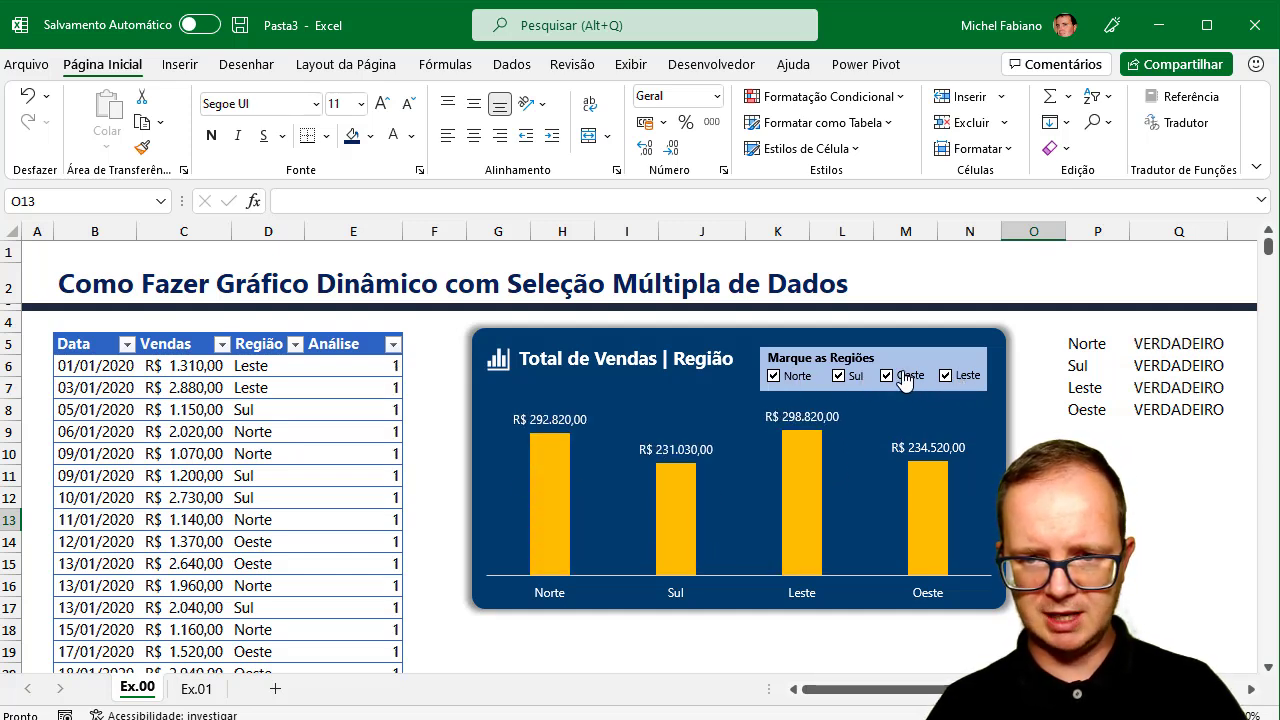
pyautogui.click(847, 378)
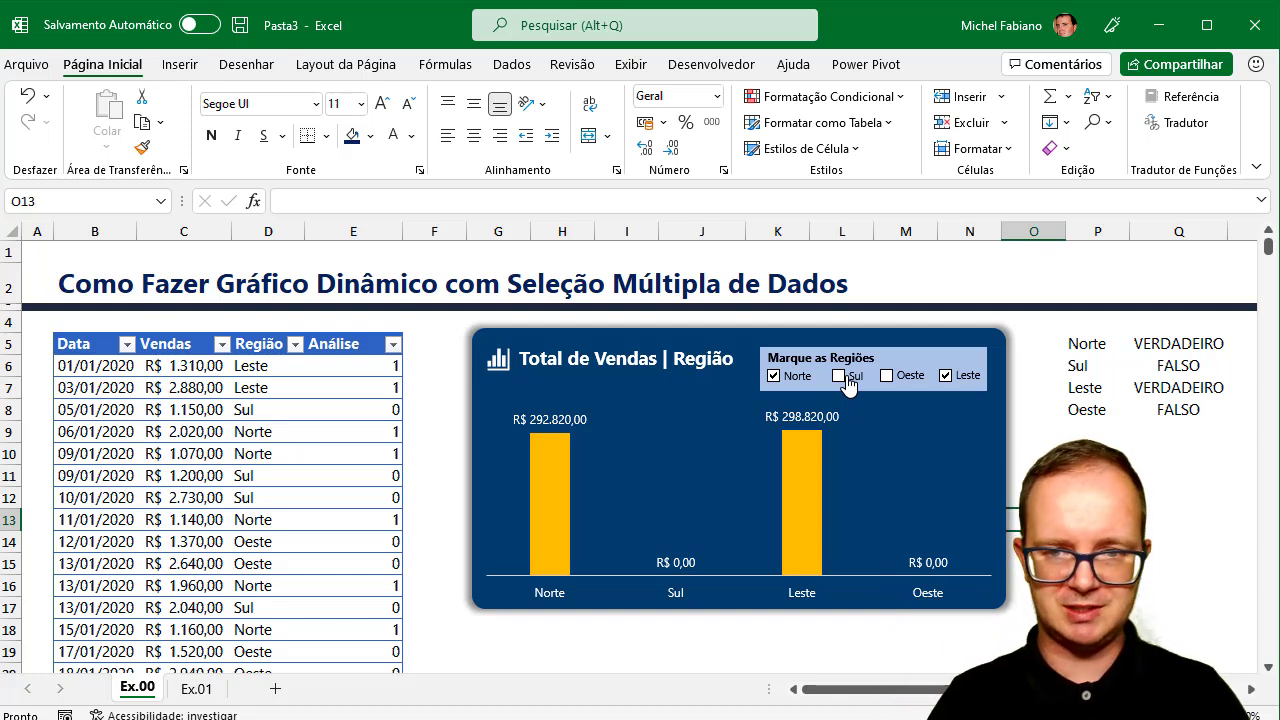
pyautogui.click(842, 378)
pyautogui.click(886, 377)
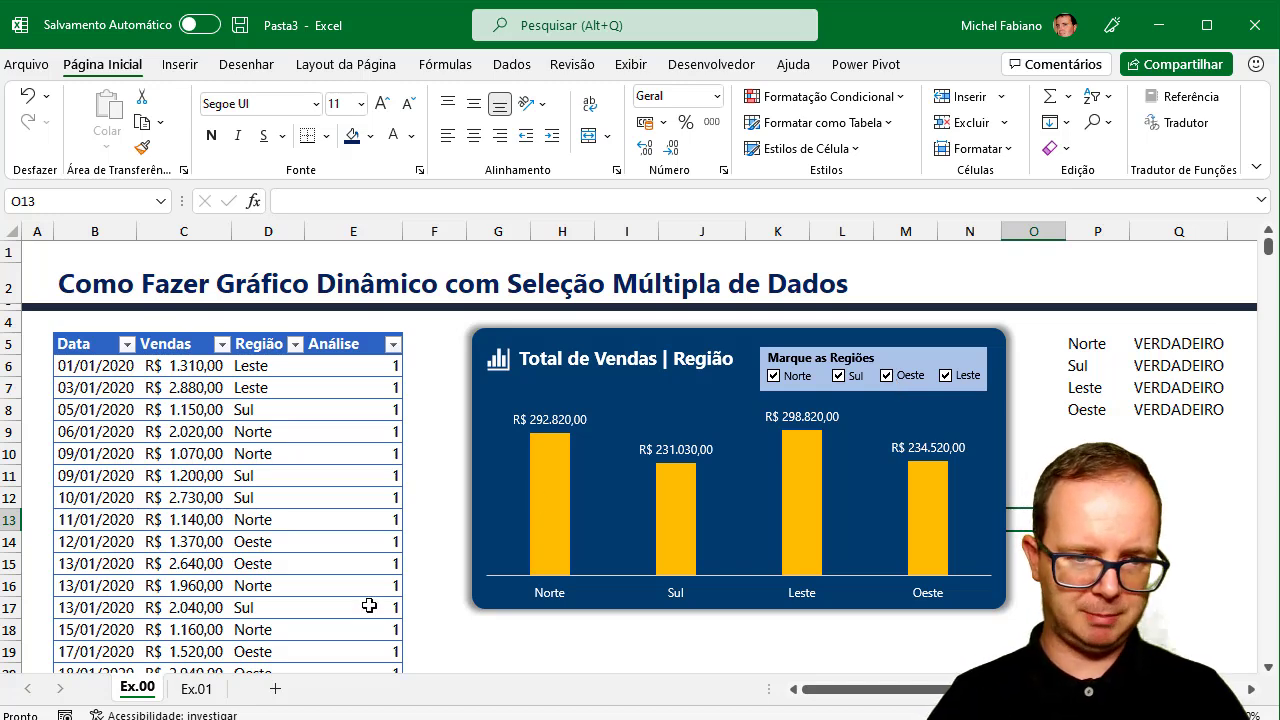
# - On the Ex.01 sheet, add an Análise header in E5 and widen column E
pyautogui.click(197, 689)
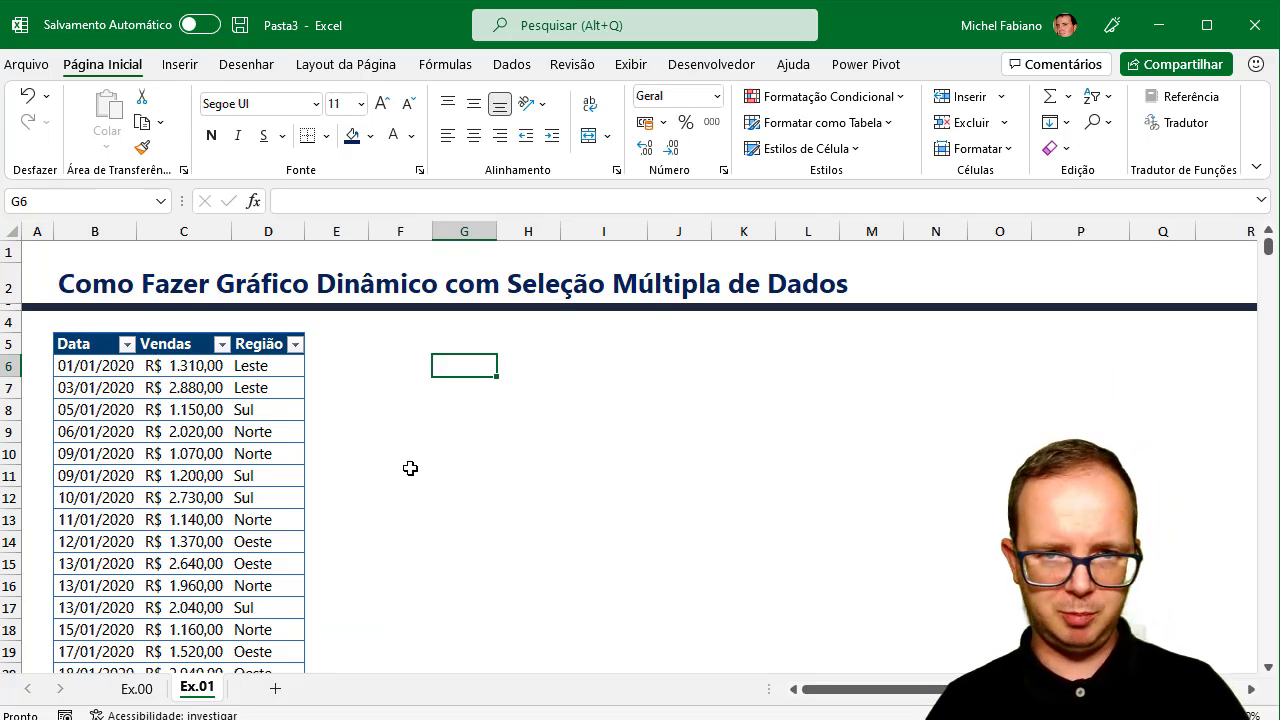
pyautogui.click(334, 351)
pyautogui.write('Análise')
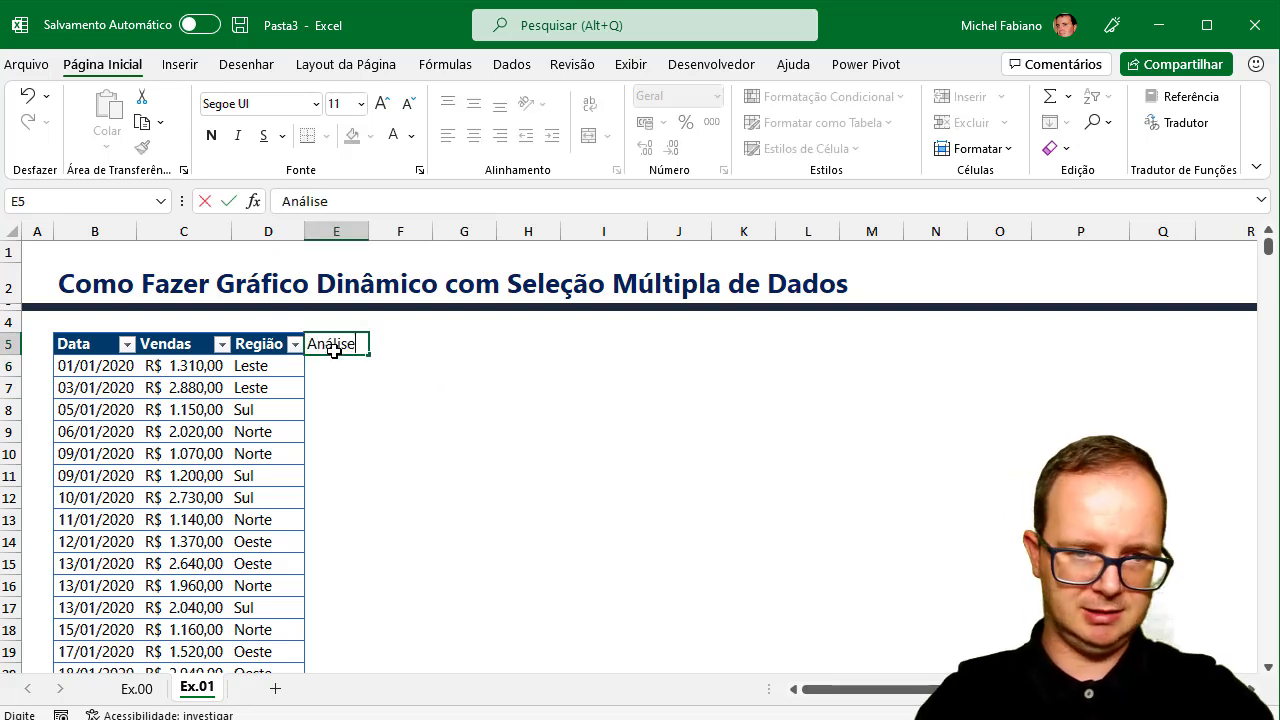
pyautogui.press('Return')
pyautogui.moveTo(364, 220); pyautogui.dragTo(390, 222)
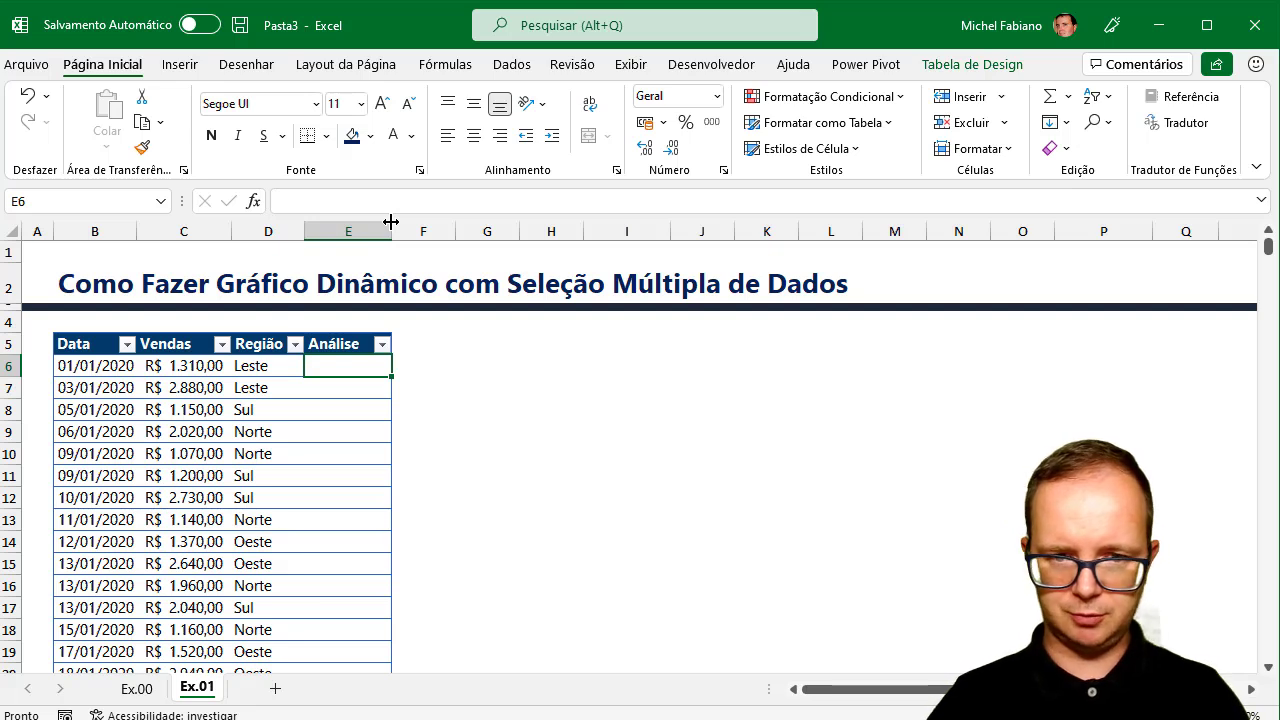
# - Enter Regiões, Norte, Sul, Leste and Oeste down cells G6:G10
pyautogui.press('Right')
pyautogui.press('Right')
pyautogui.press('Up')
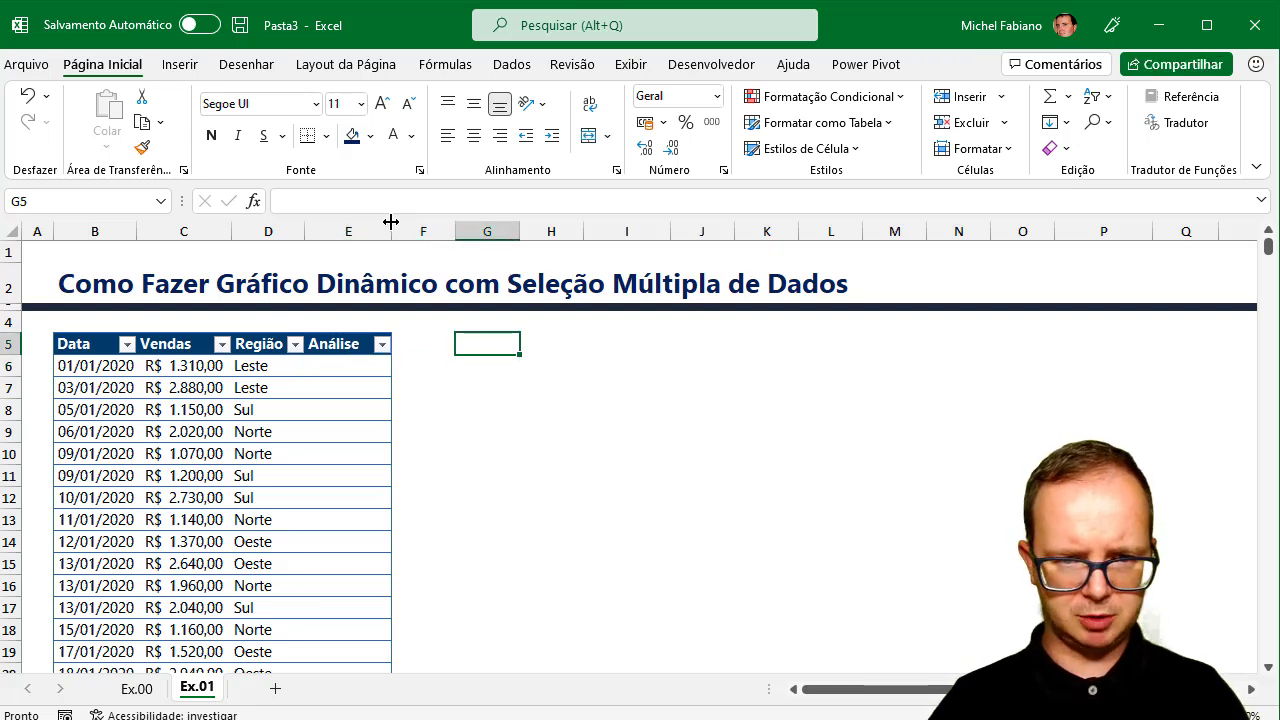
pyautogui.press('Down')
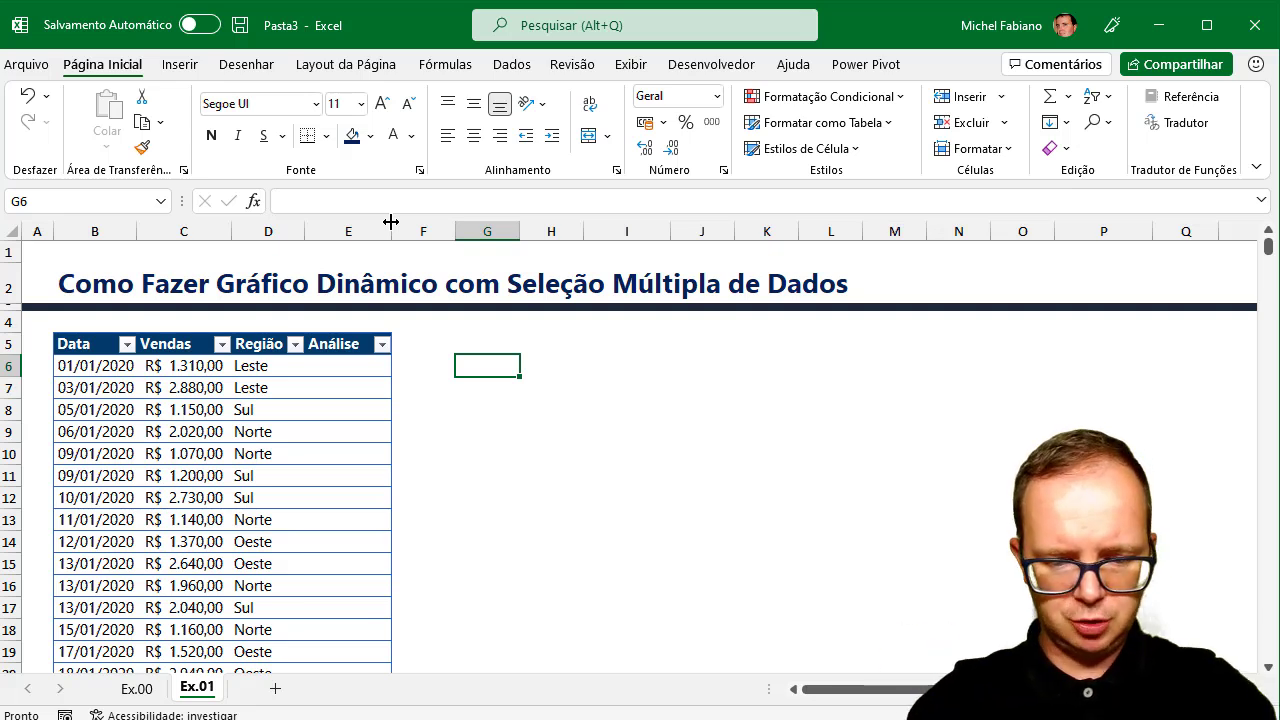
pyautogui.write('Regiões')
pyautogui.press('Return')
pyautogui.write('Norte')
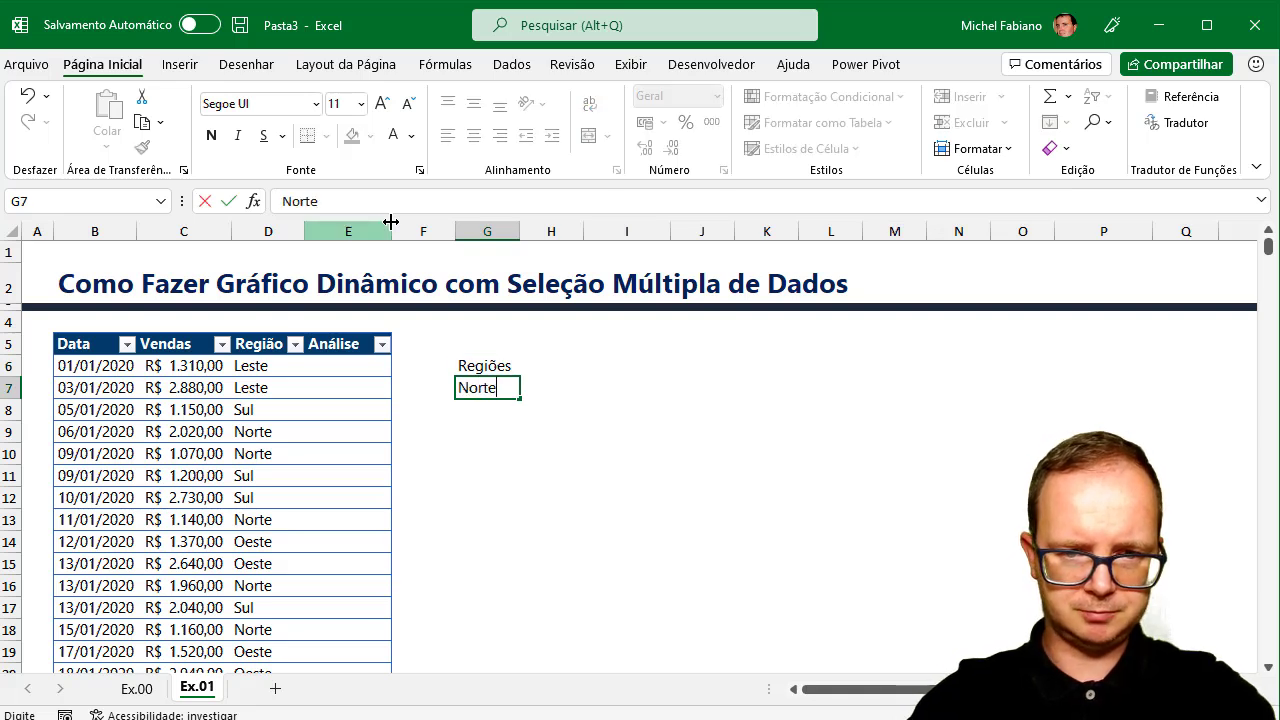
pyautogui.press('Return')
pyautogui.write('Sul')
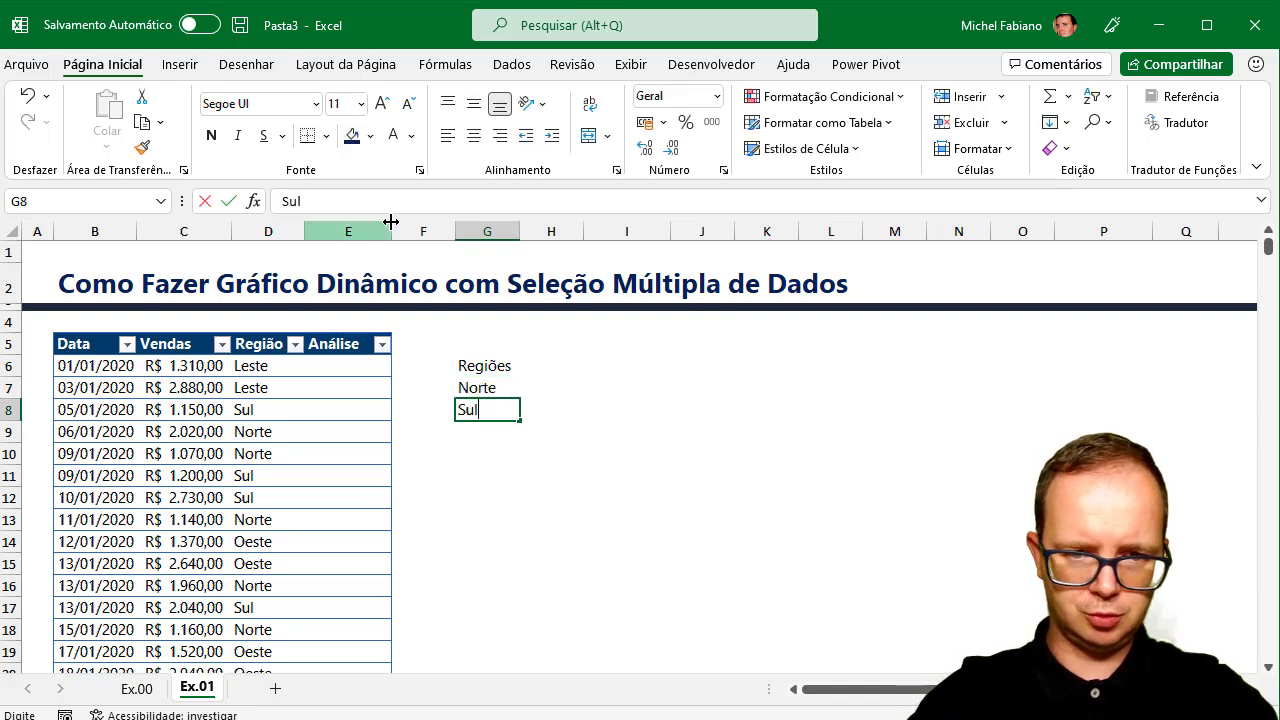
pyautogui.press('Return')
pyautogui.write('Leste')
pyautogui.press('Return')
pyautogui.write('Oe')
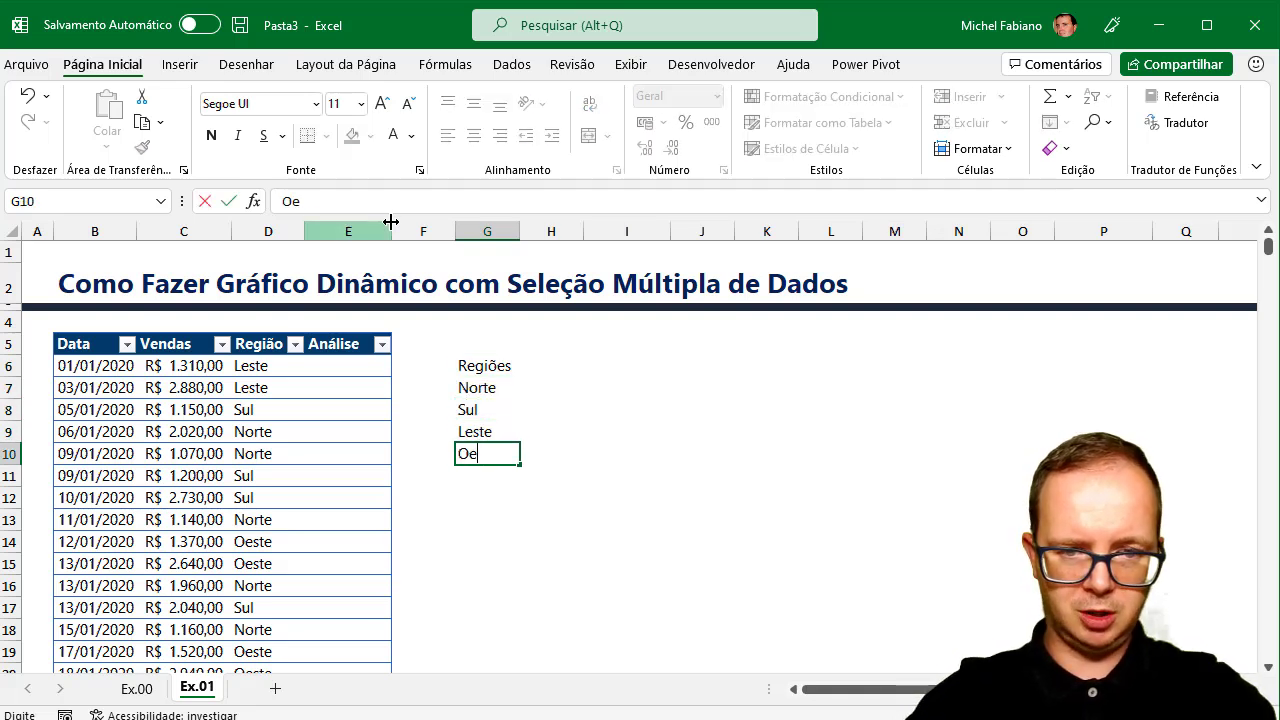
pyautogui.write('ste')
pyautogui.press('Return')
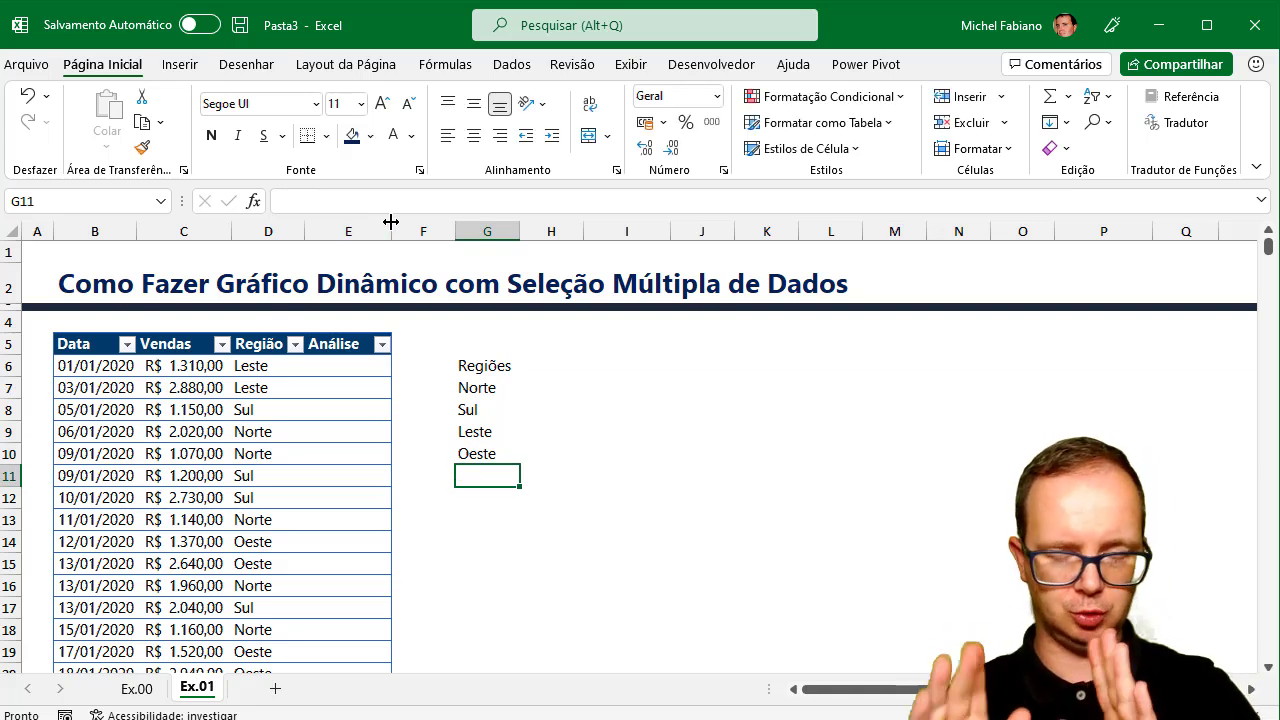
# - Type the heading Análise in H6, beside Regiões
pyautogui.press('Right')
pyautogui.press('Up')
pyautogui.press('Up')
pyautogui.press('Up')
pyautogui.press('Up')
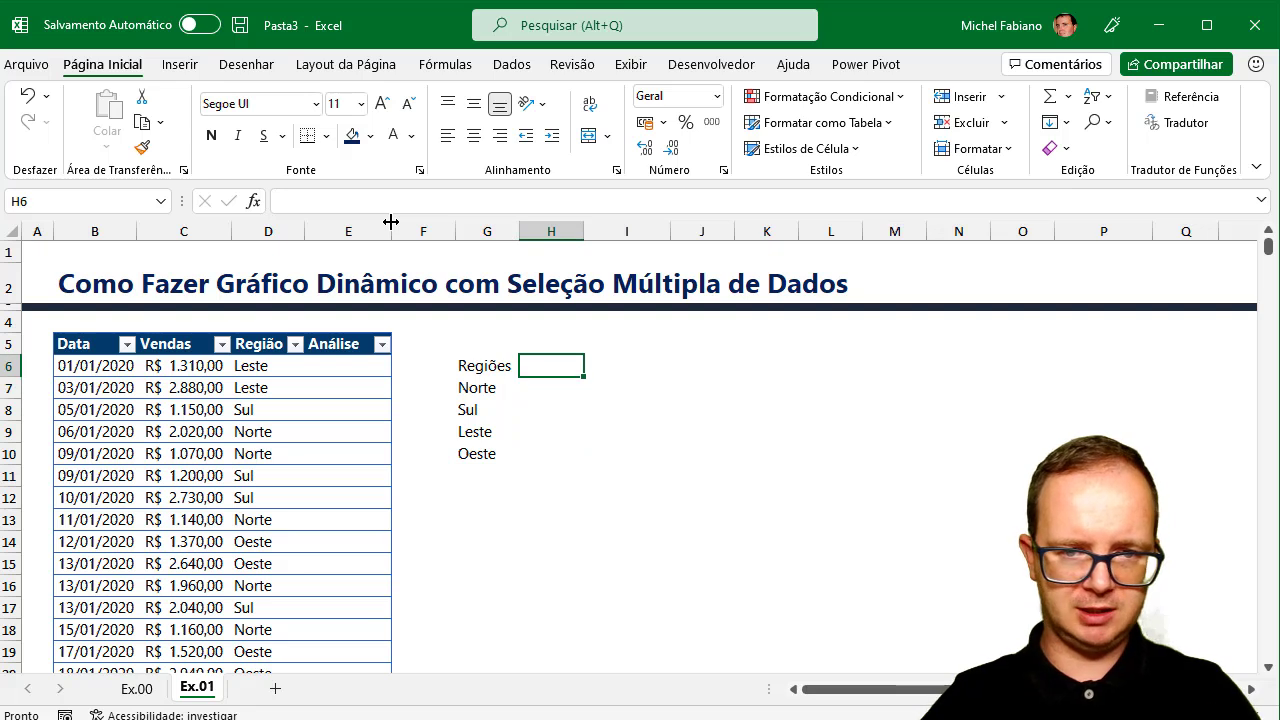
pyautogui.write('S')
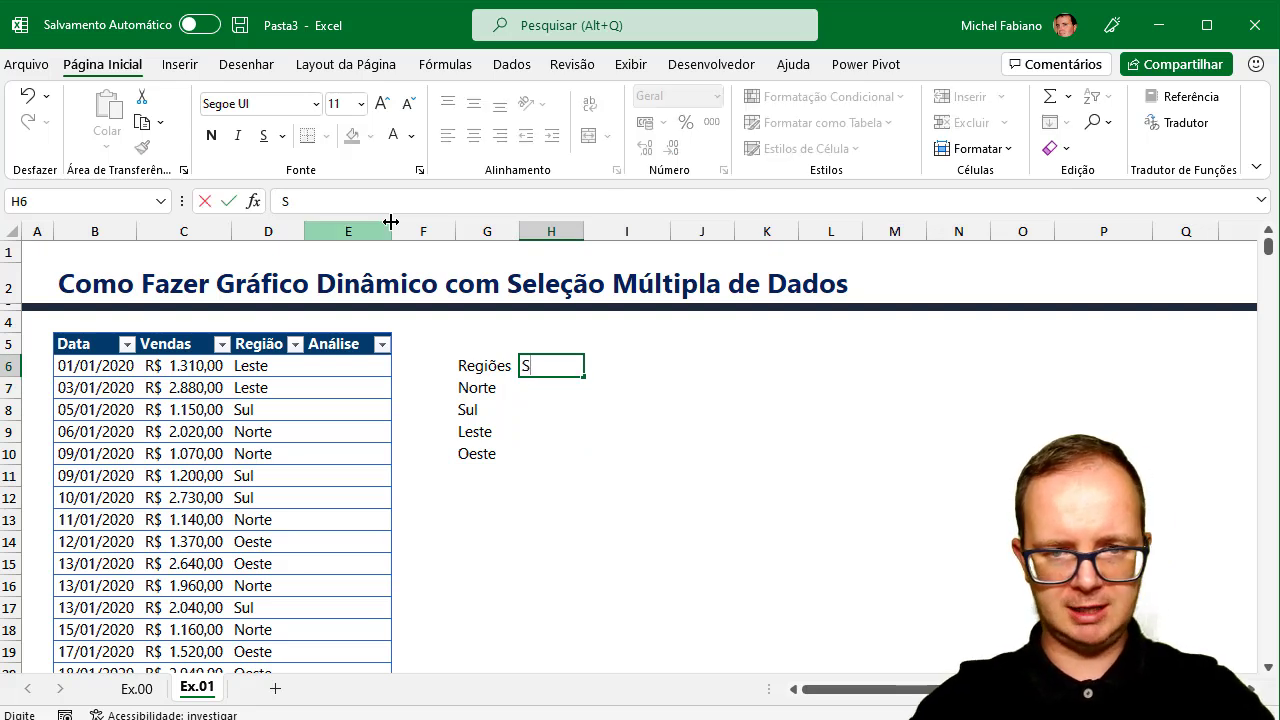
pyautogui.write('Análise')
pyautogui.press('Return')
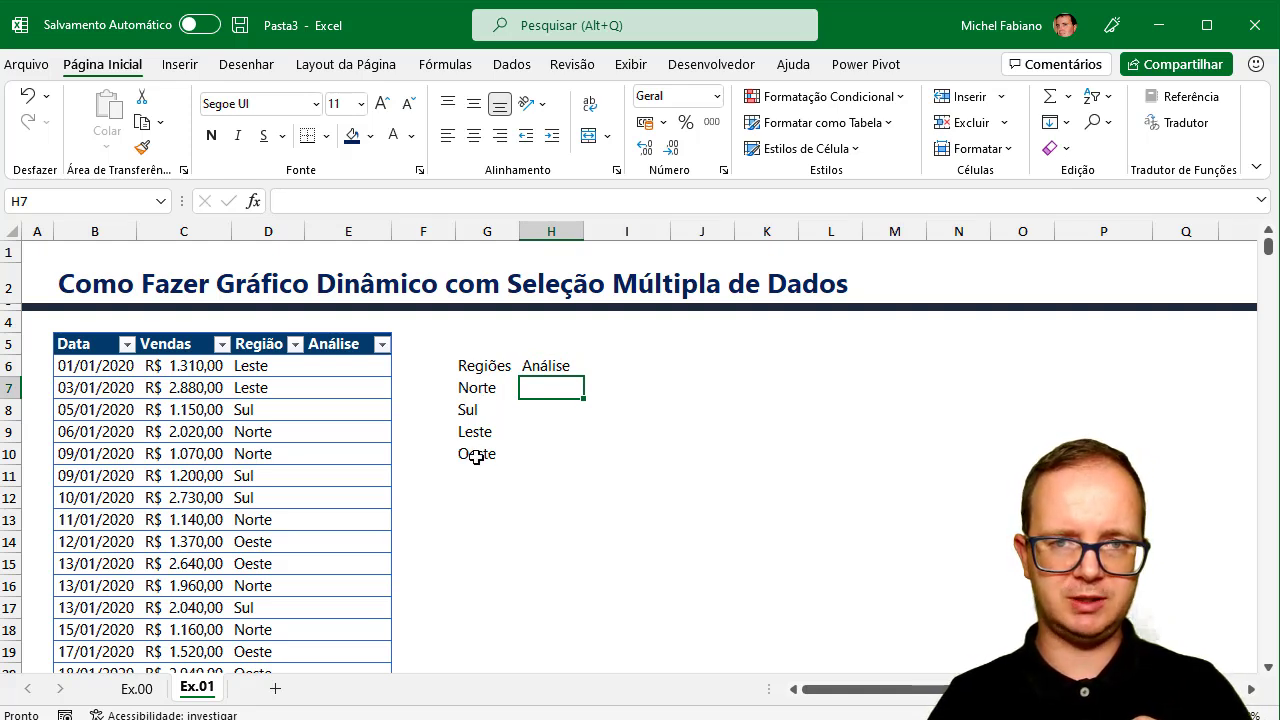
# - Draw a form-control checkbox from the Developer tab near L8 and caption it Norte
pyautogui.click(706, 66)
pyautogui.click(555, 140)
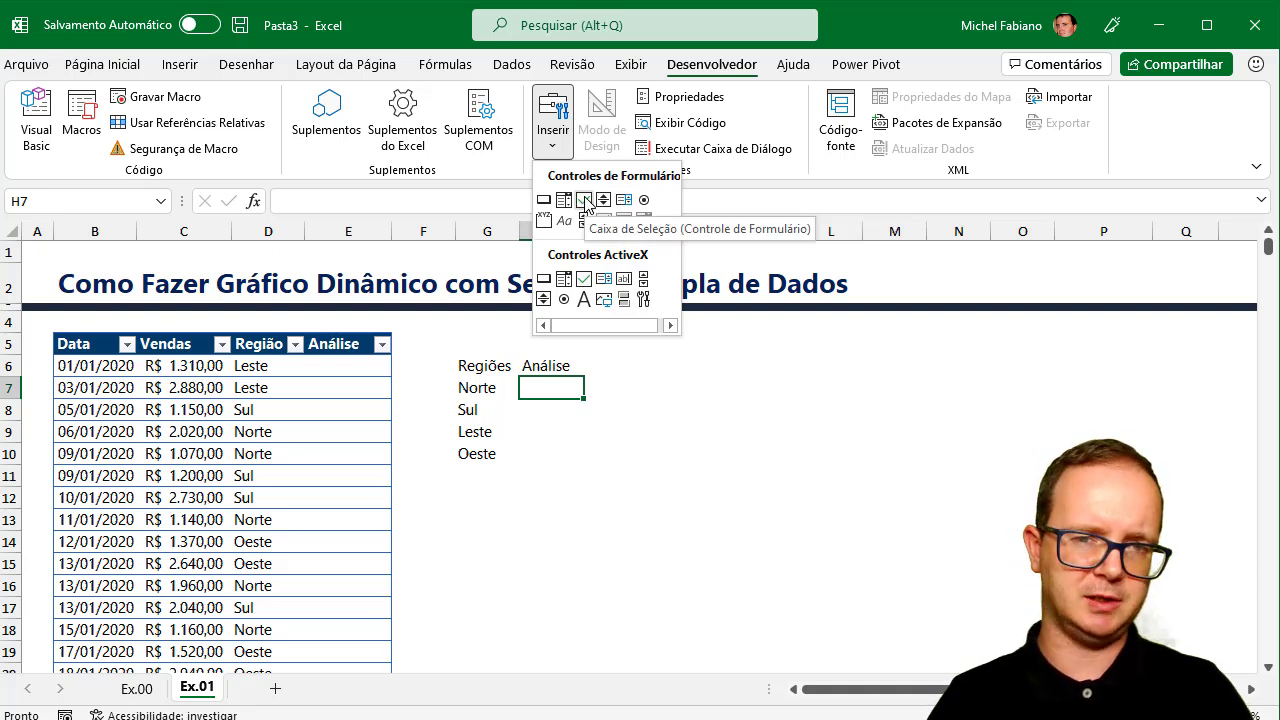
pyautogui.click(584, 200)
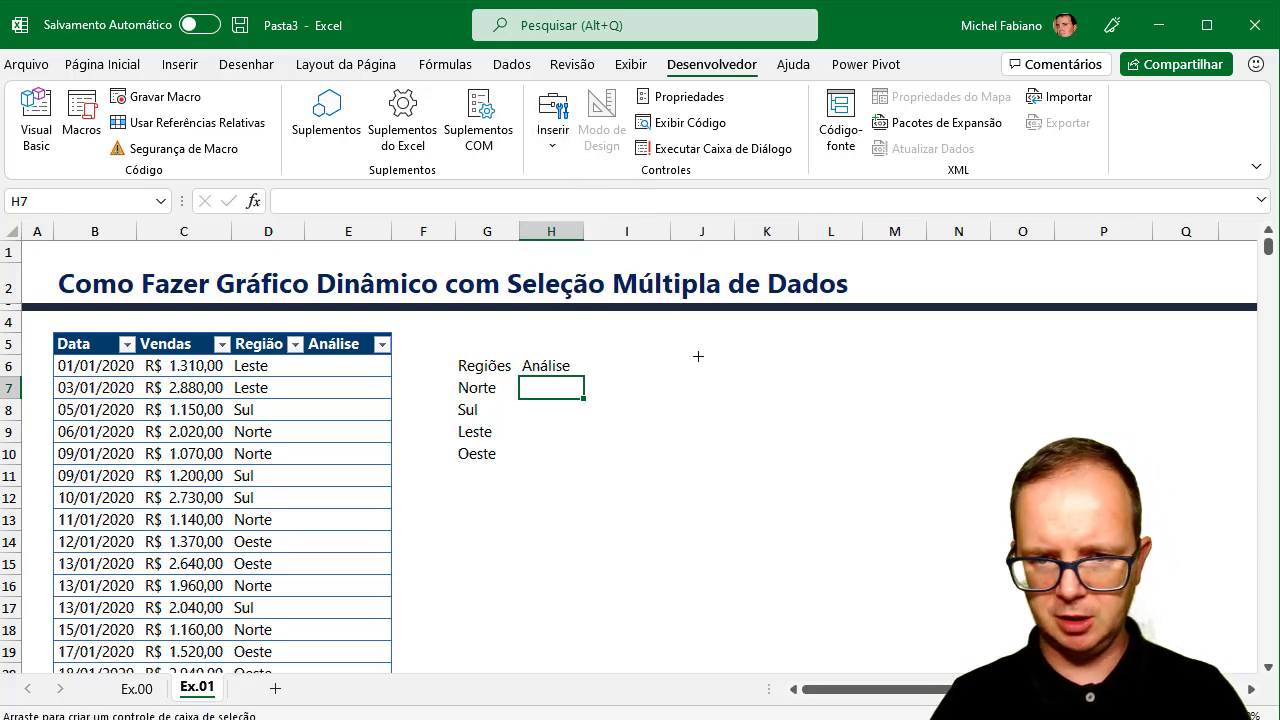
pyautogui.moveTo(694, 331); pyautogui.dragTo(754, 354)
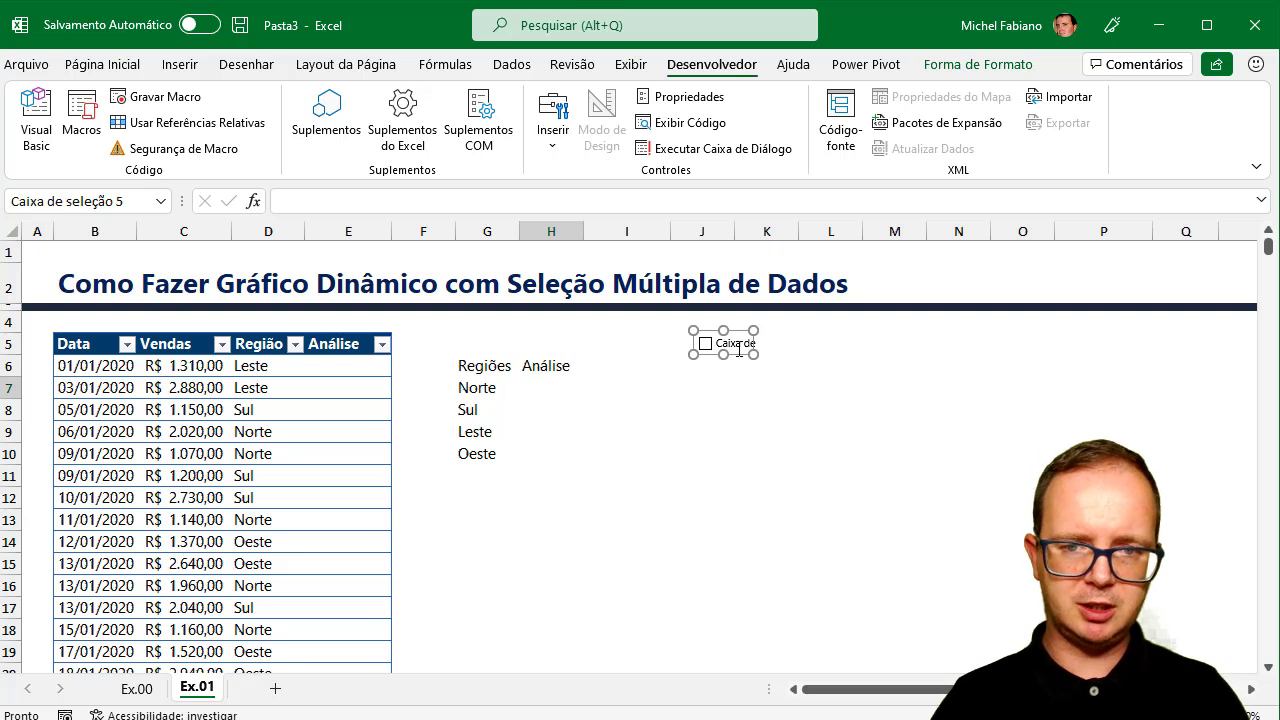
pyautogui.click(740, 343)
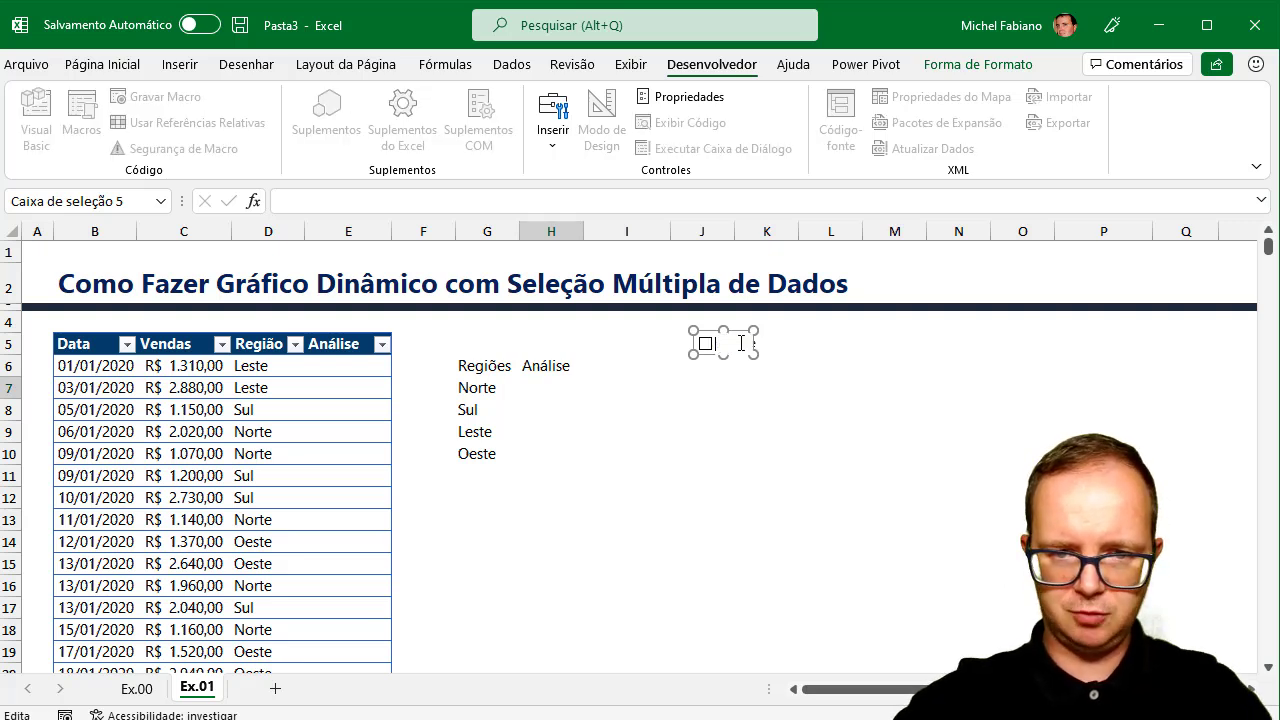
pyautogui.write('Norte')
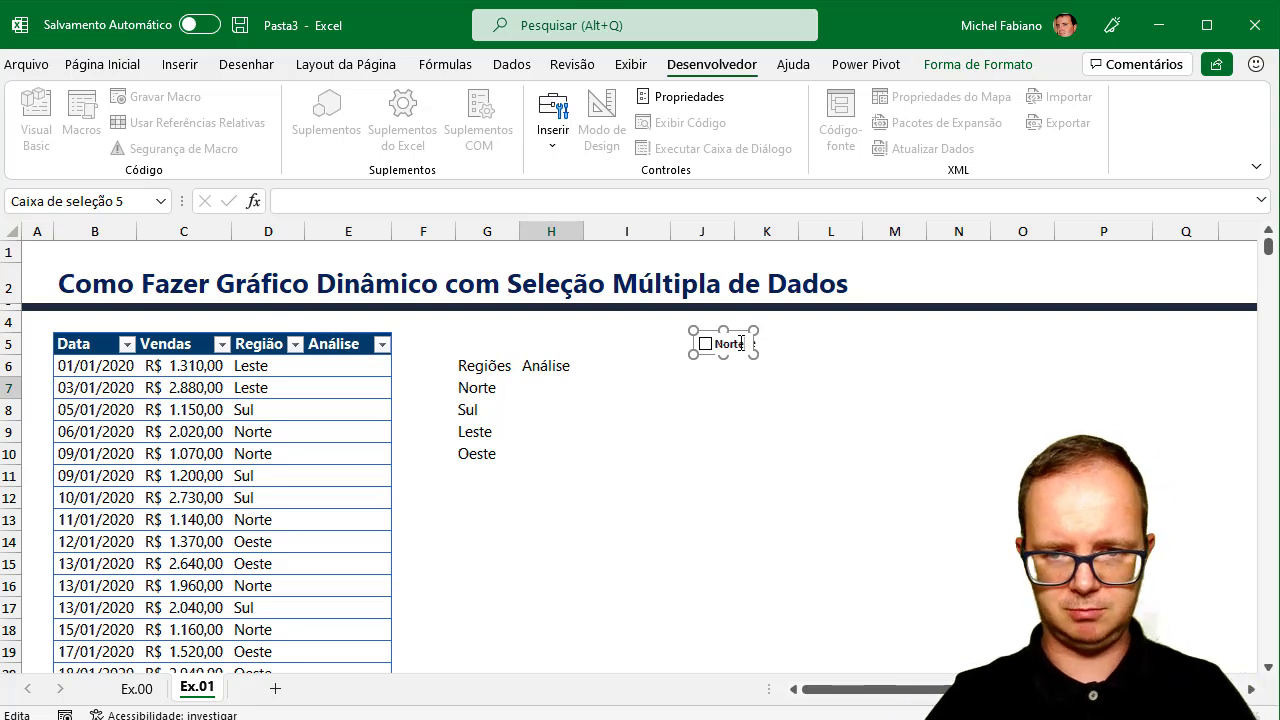
pyautogui.click(816, 378)
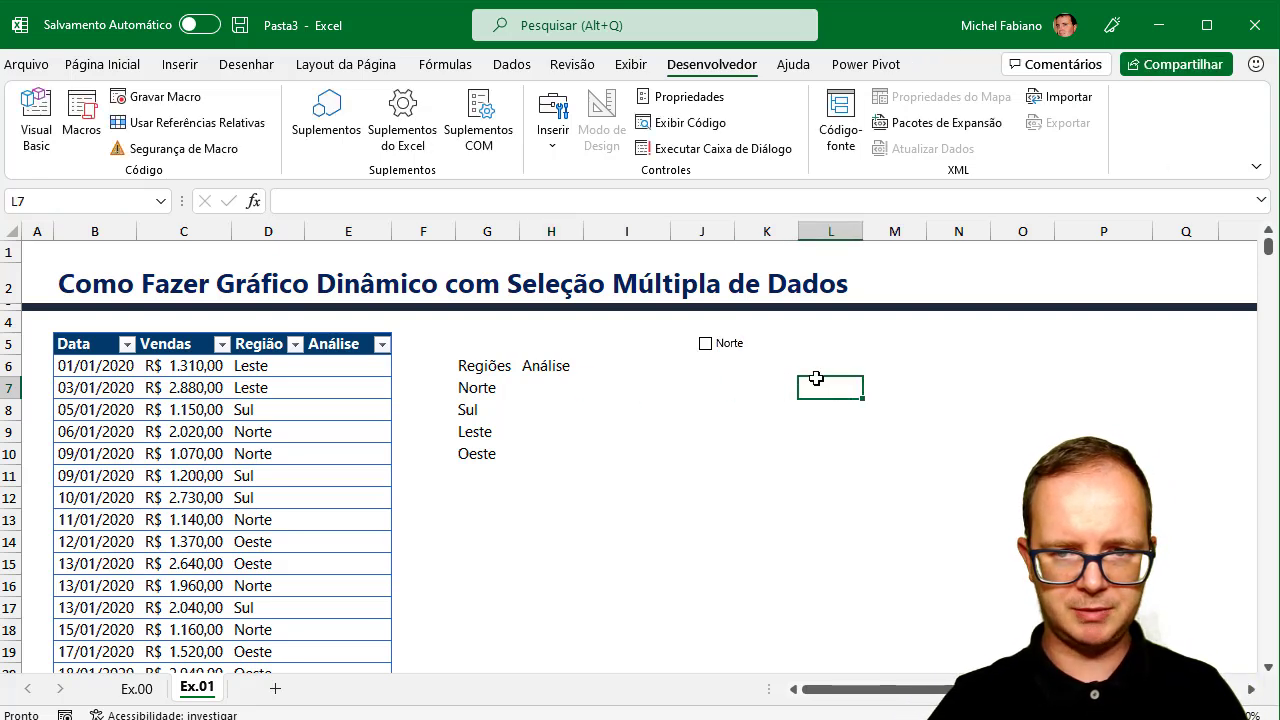
# - Set the Norte checkbox's Formatar controle cell link to $H$7
pyautogui.rightClick(738, 352)
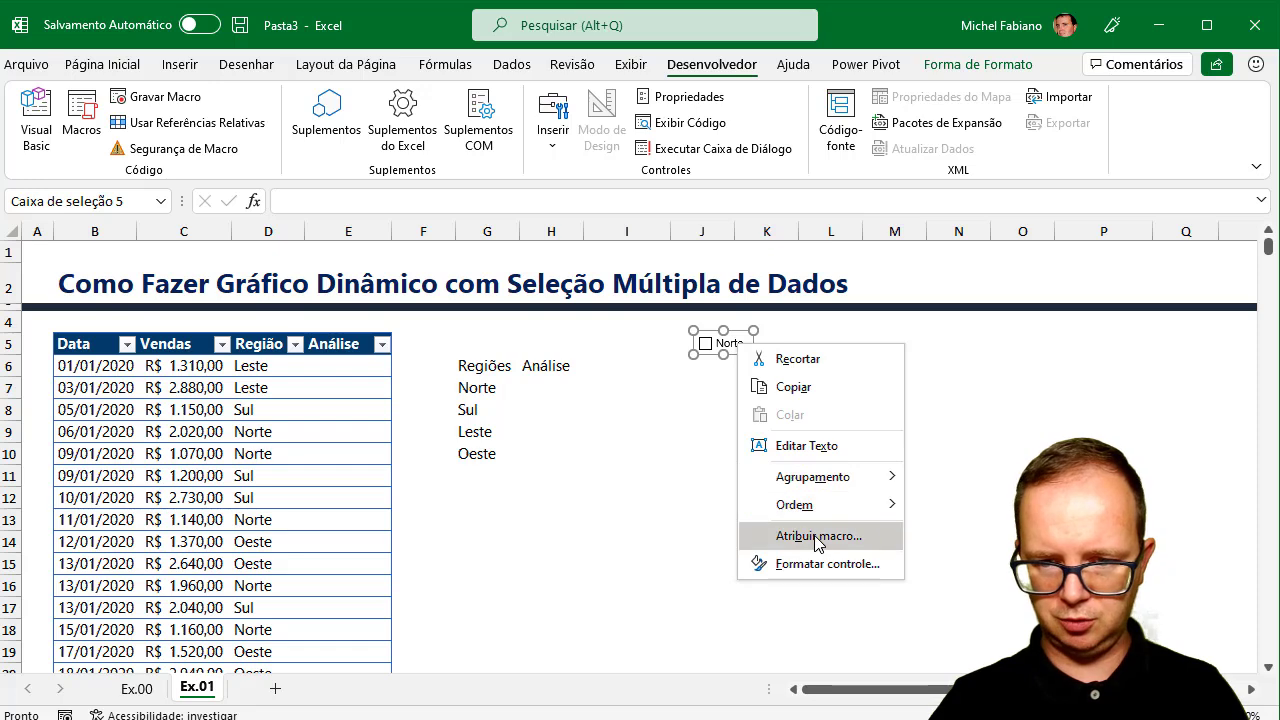
pyautogui.click(815, 563)
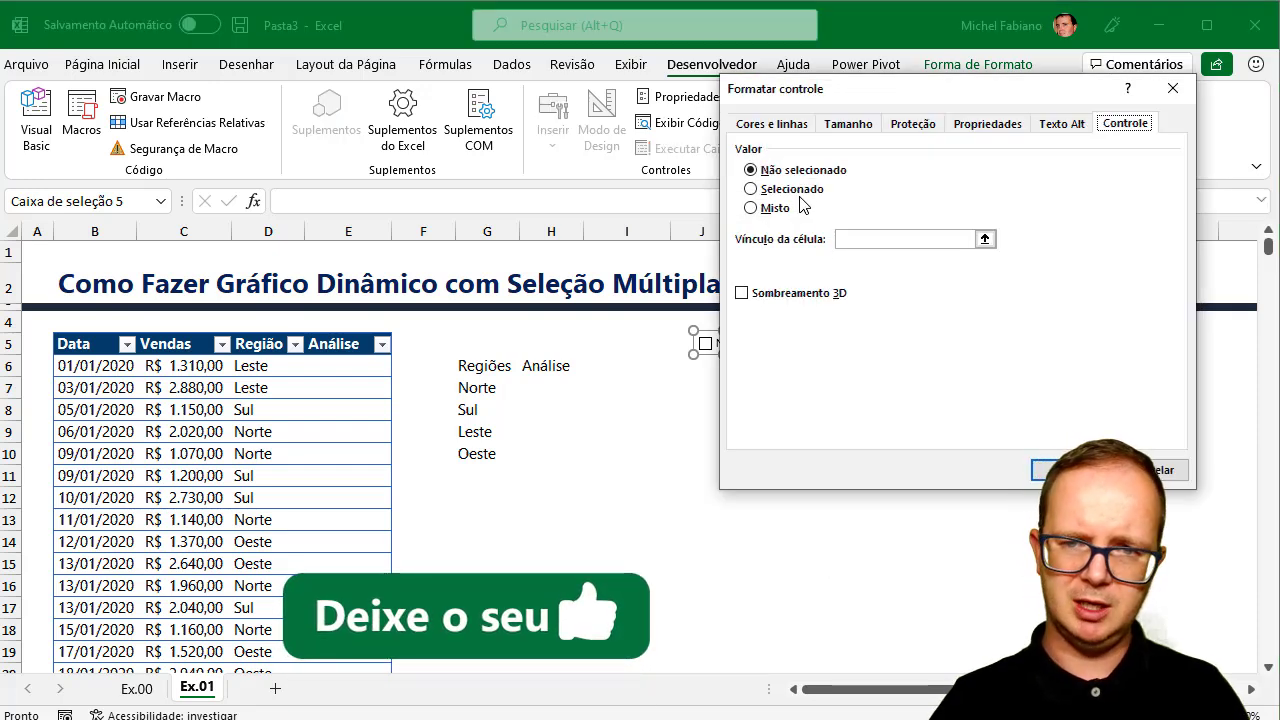
pyautogui.click(860, 238)
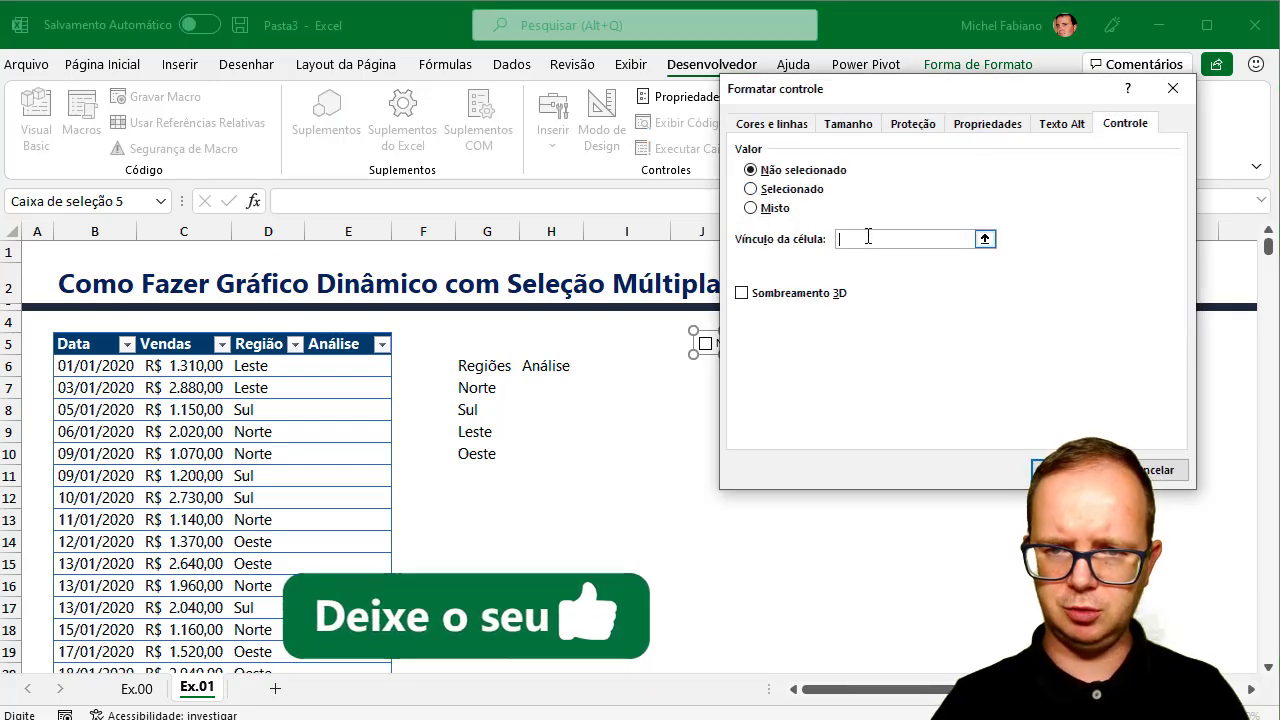
pyautogui.click(549, 388)
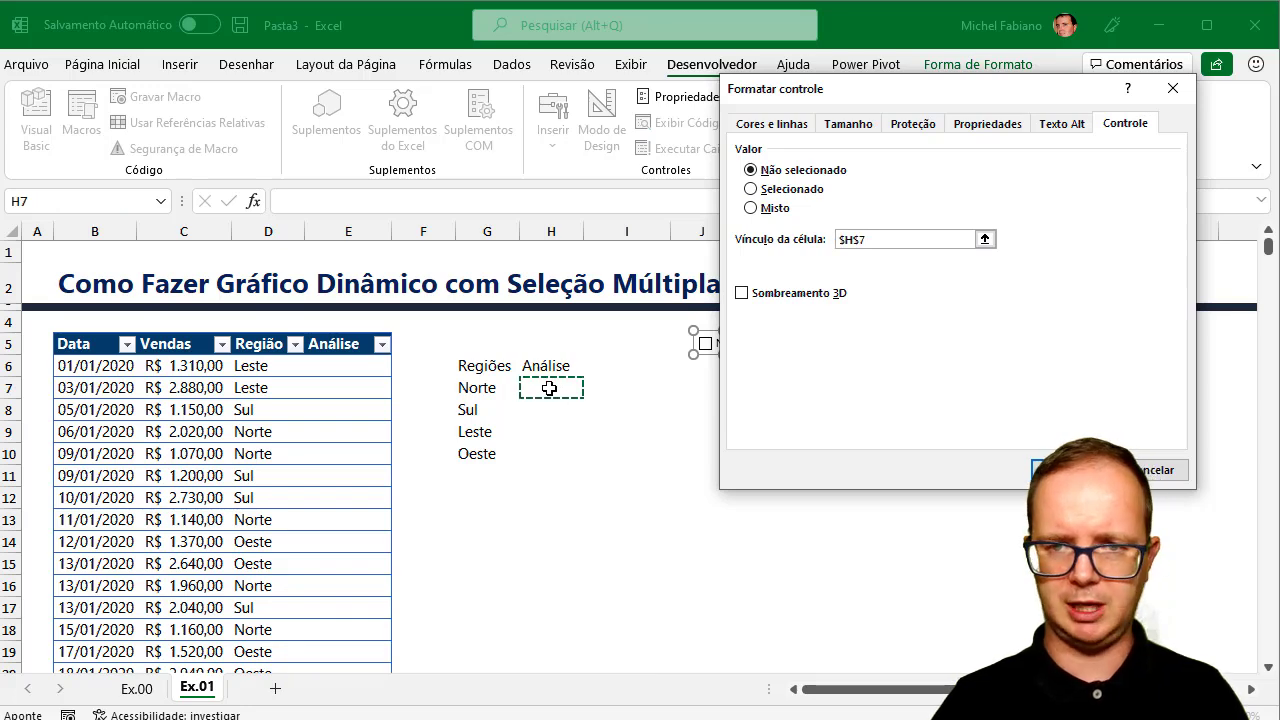
pyautogui.click(1045, 470)
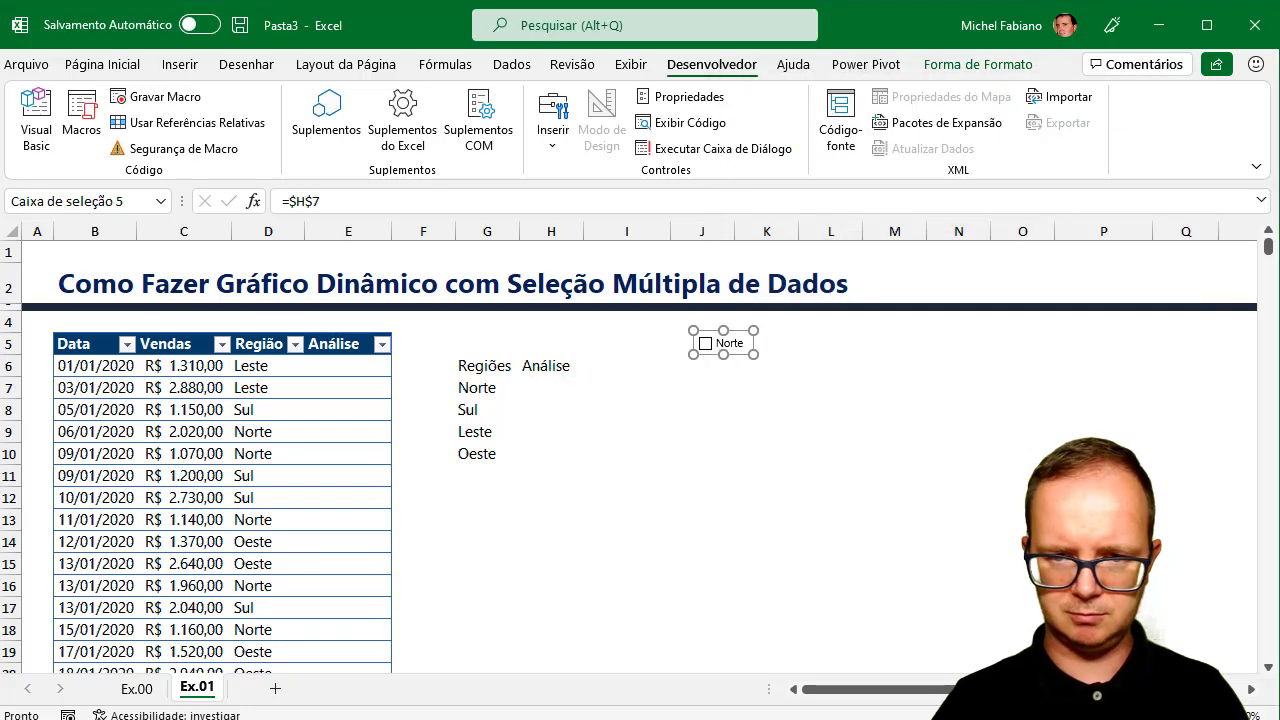
pyautogui.click(1008, 464)
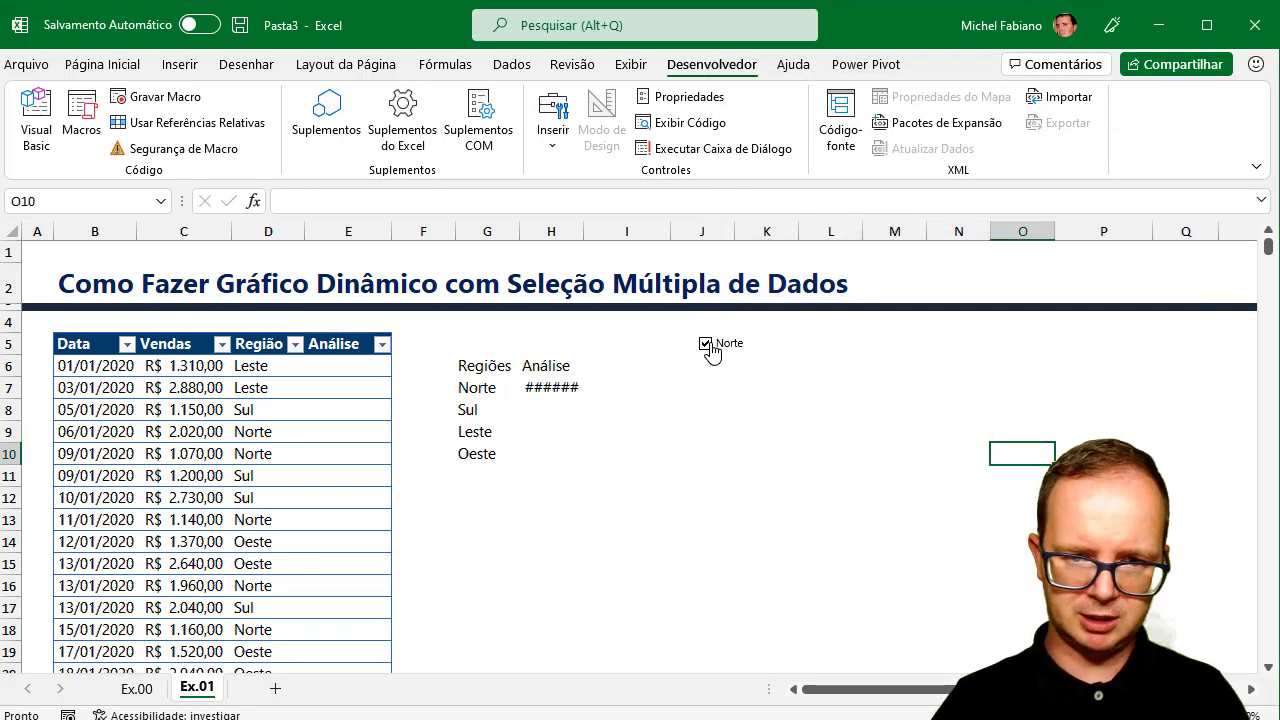
# - Widen column H and toggle Norte until H7 reads VERDADEIRO
pyautogui.doubleClick(585, 230)
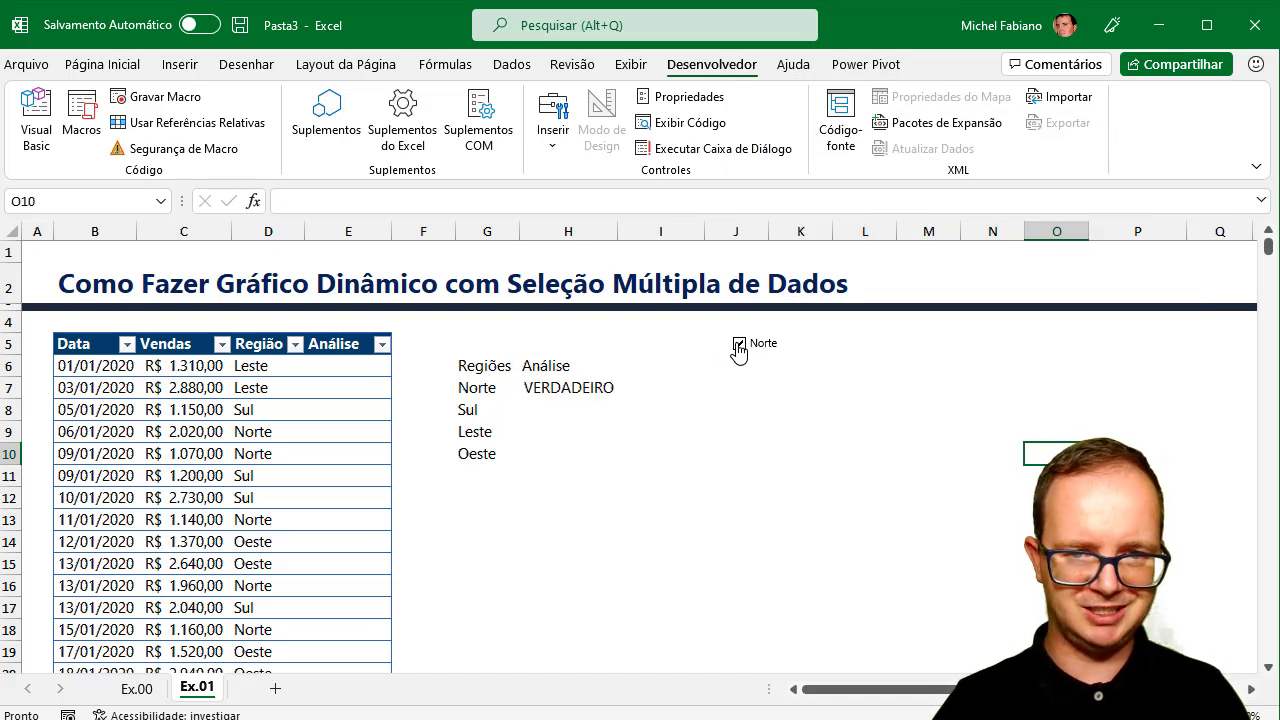
pyautogui.click(740, 345)
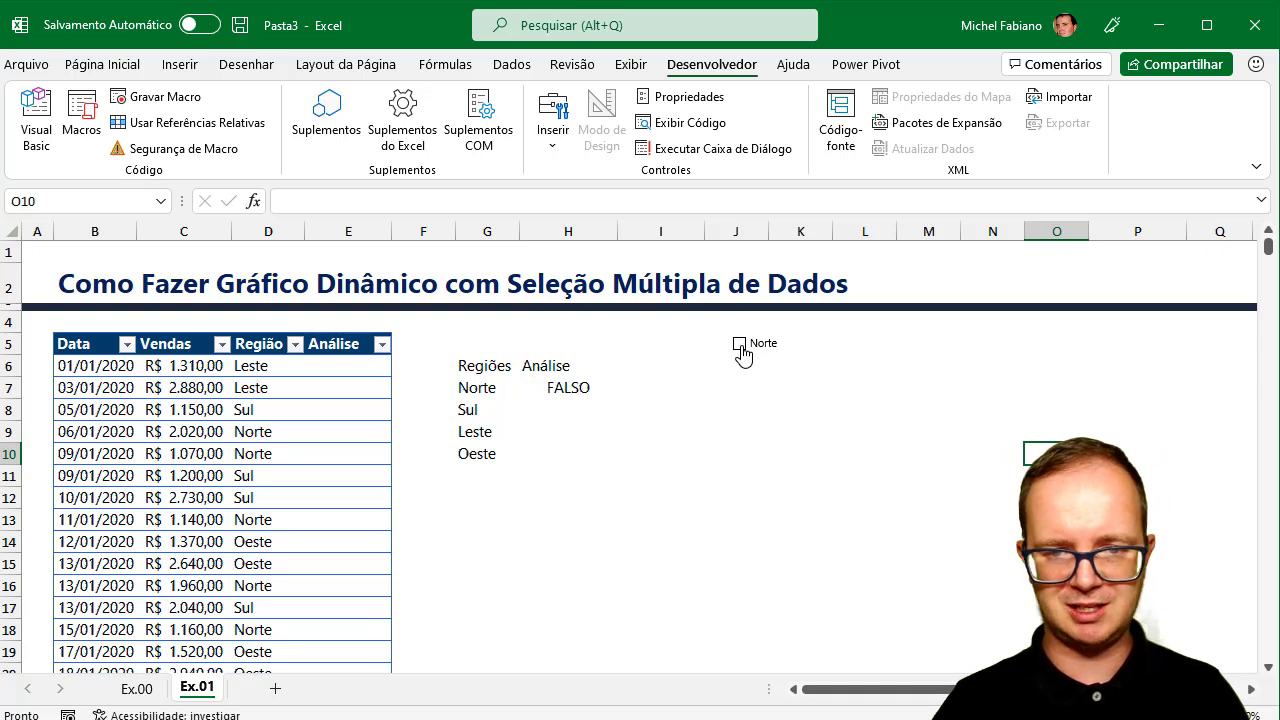
pyautogui.click(740, 345)
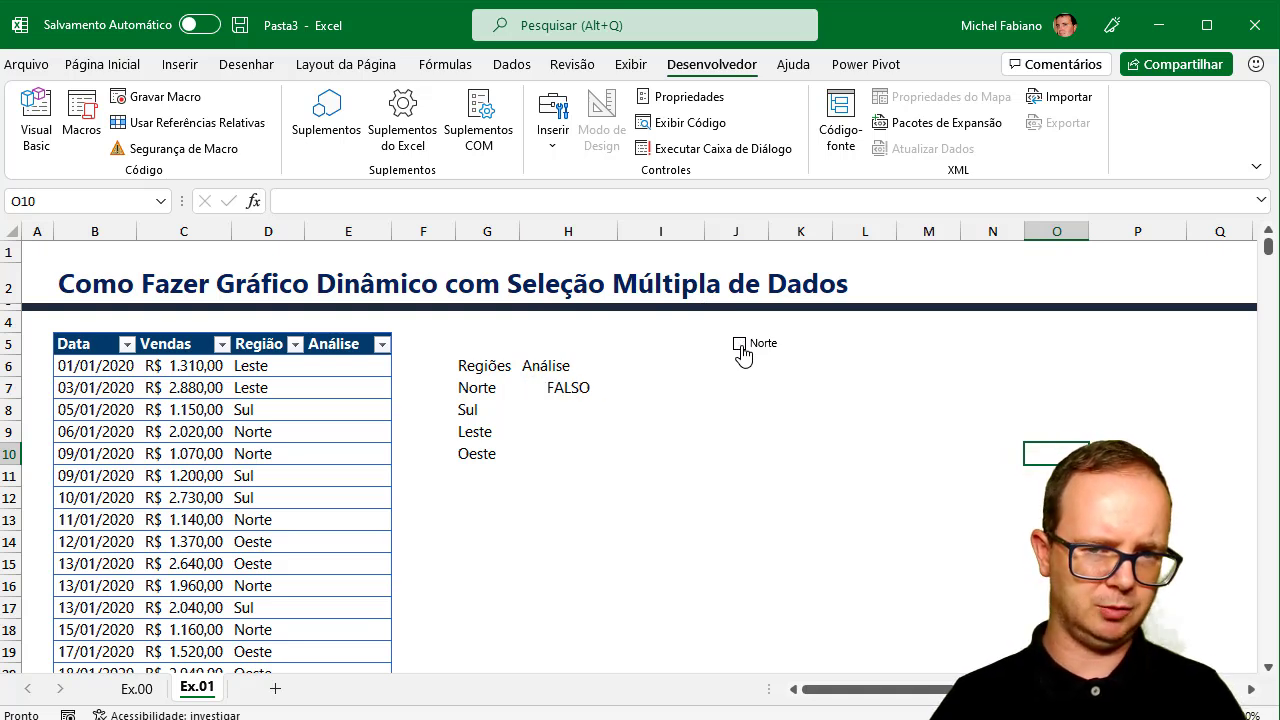
pyautogui.click(741, 350)
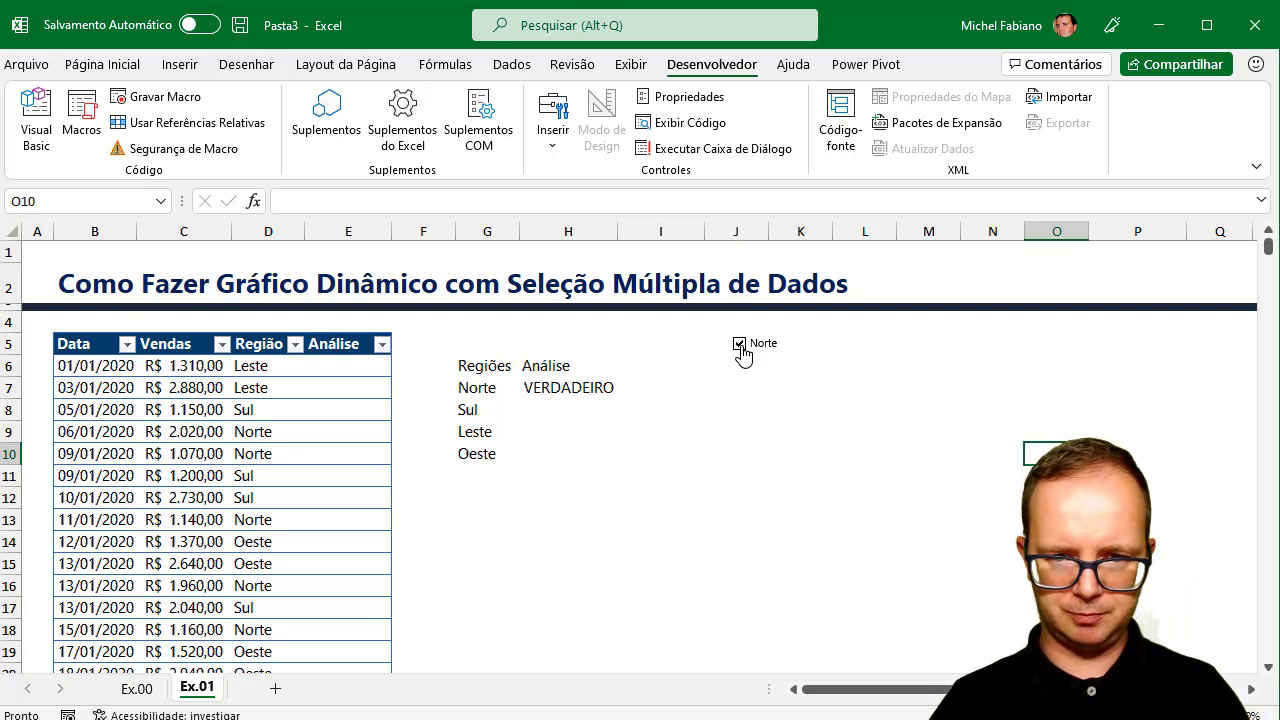
# - Duplicate the Norte checkbox three times with Ctrl+D and line the copies up in a row
pyautogui.click(741, 348)
pyautogui.rightClick(745, 355)
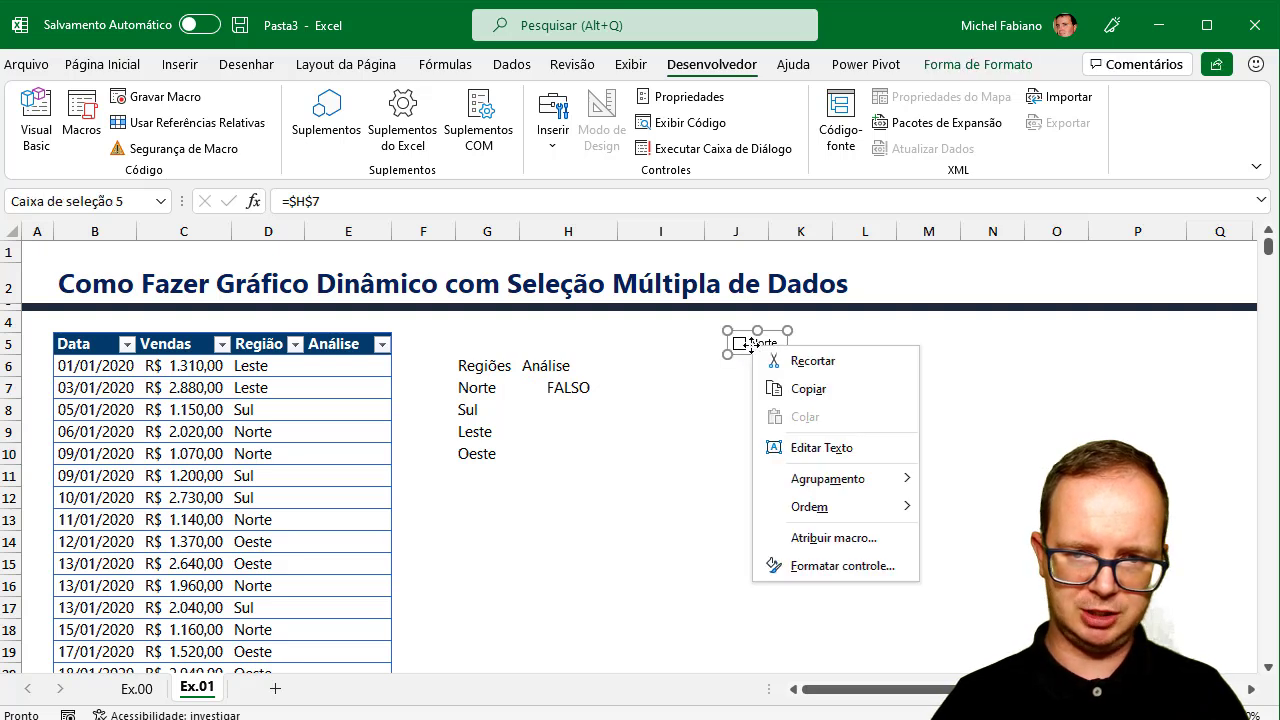
pyautogui.press('Escape')
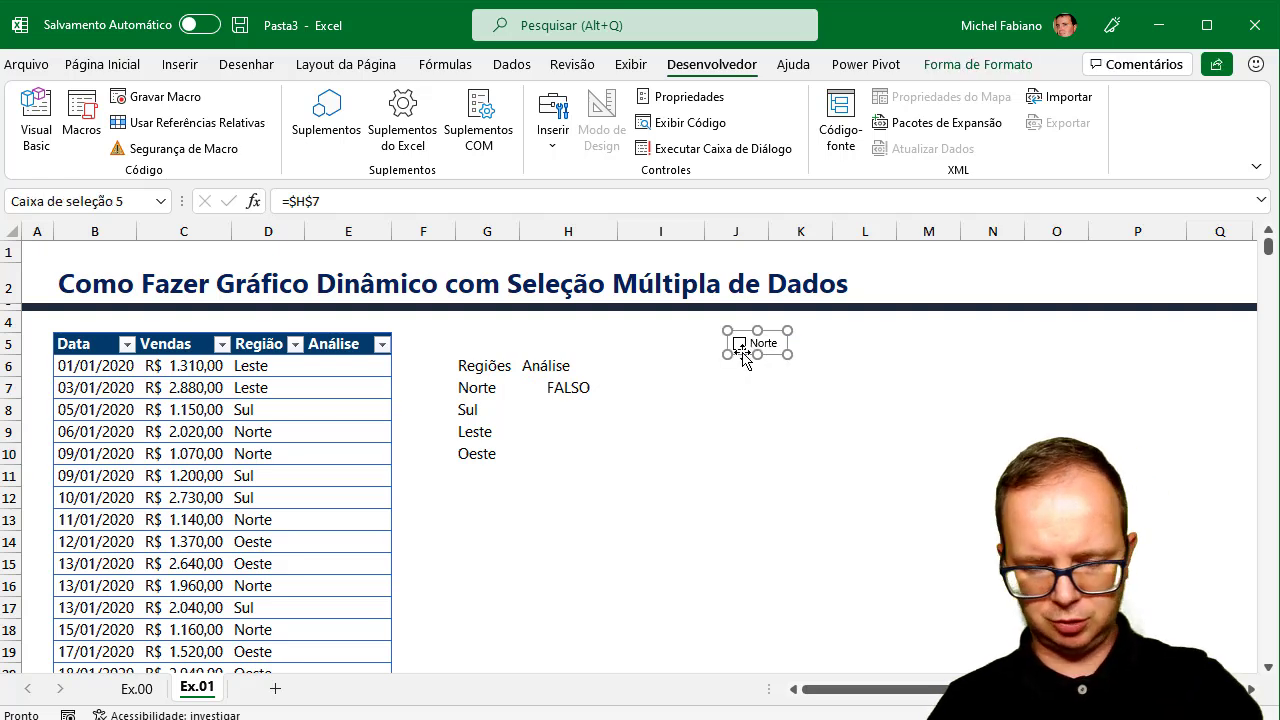
pyautogui.hotkey('ctrl', 'd')
pyautogui.moveTo(758, 372); pyautogui.dragTo(810, 352)
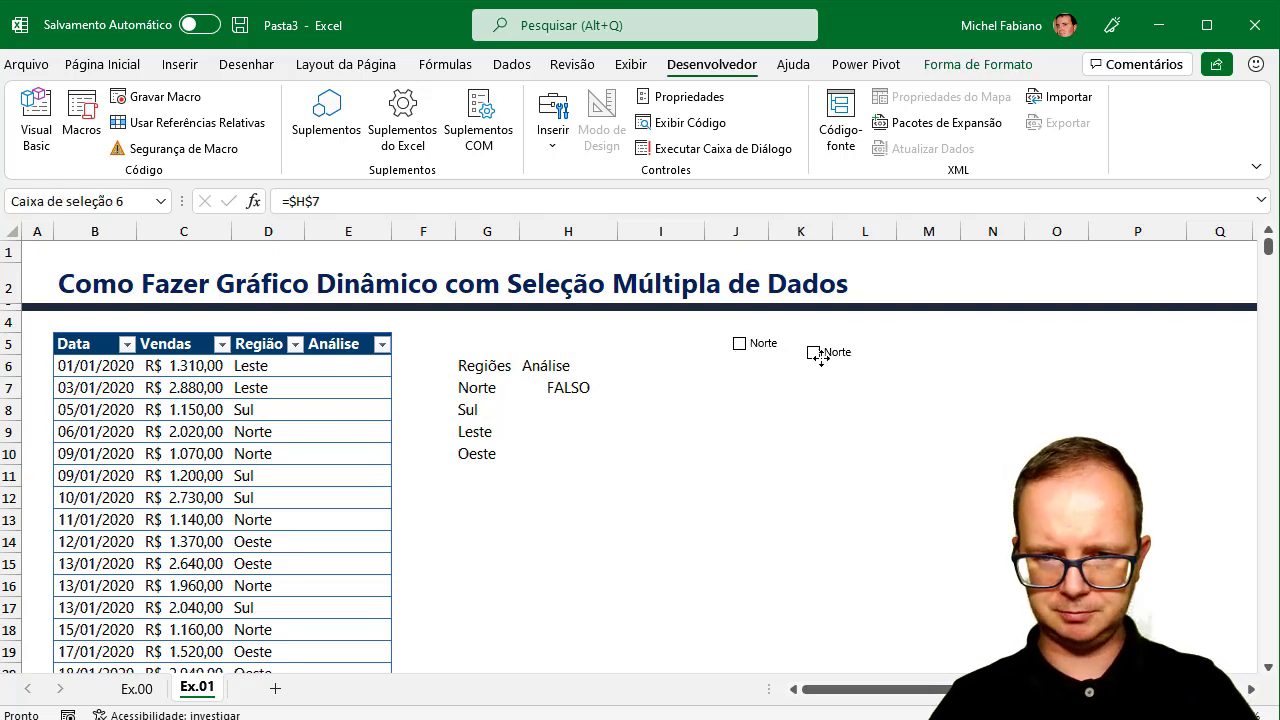
pyautogui.hotkey('ctrl', 'd')
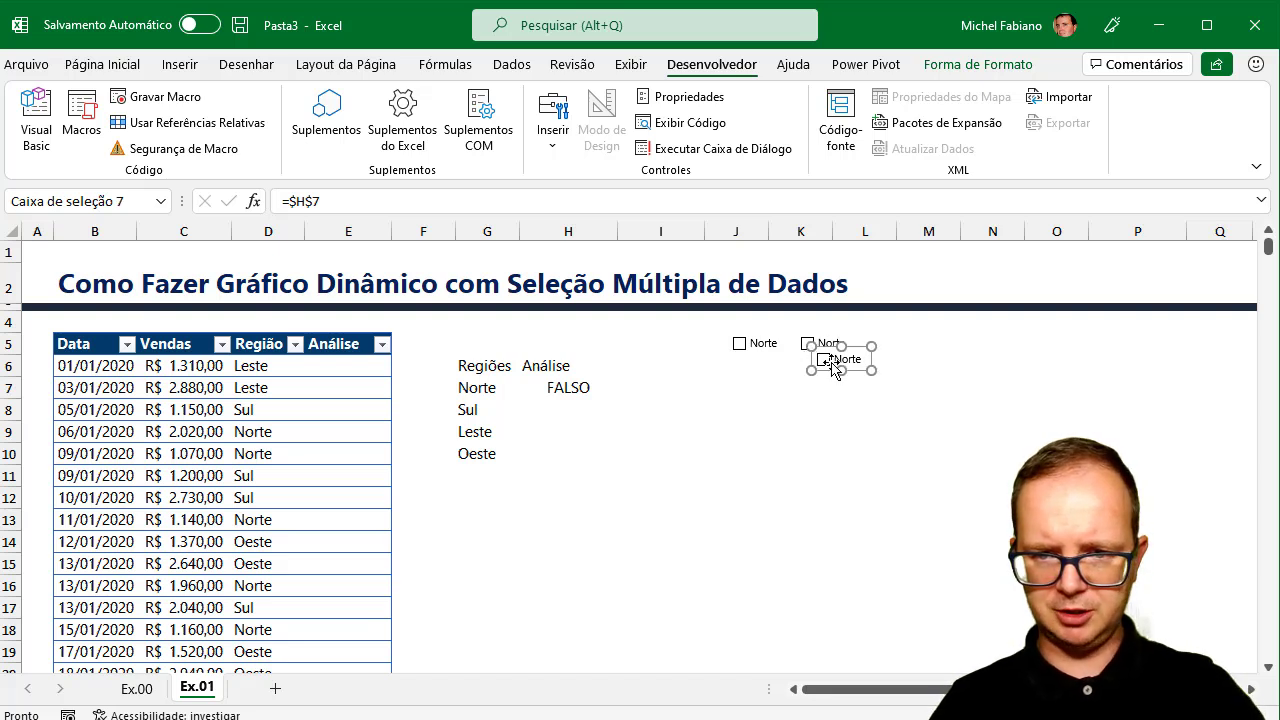
pyautogui.moveTo(856, 375); pyautogui.dragTo(904, 356)
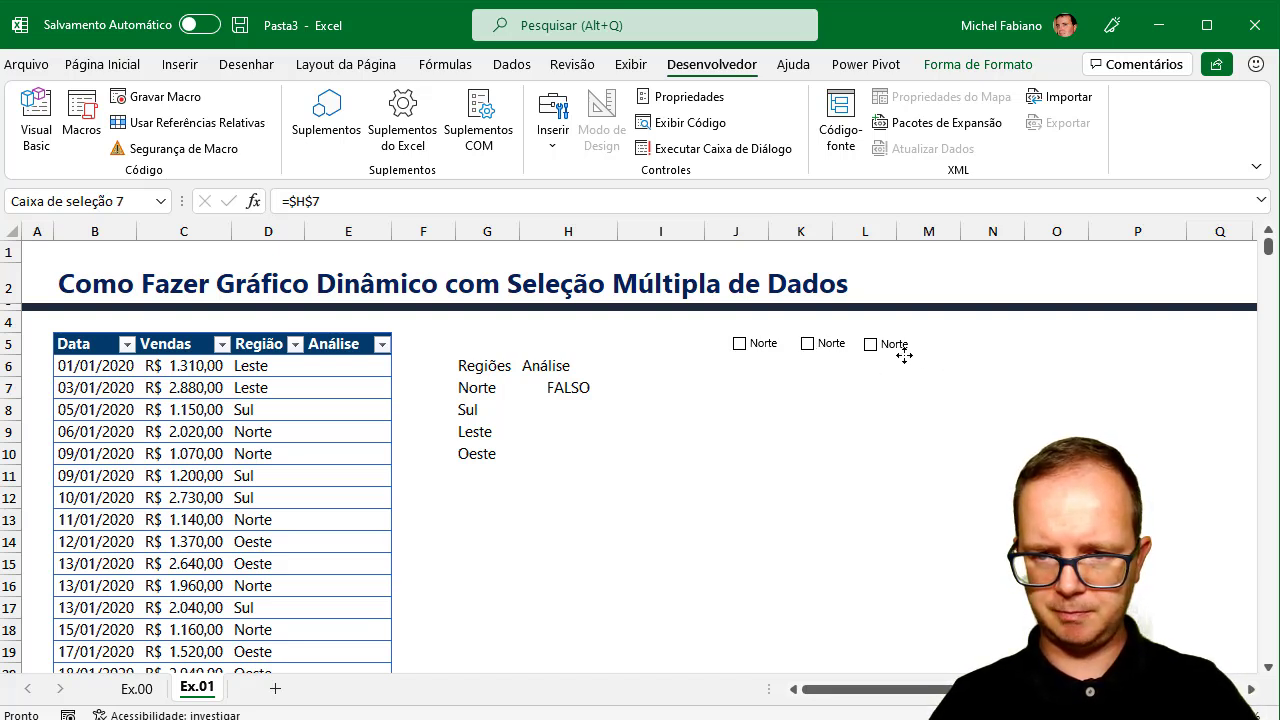
pyautogui.hotkey('ctrl', 'd')
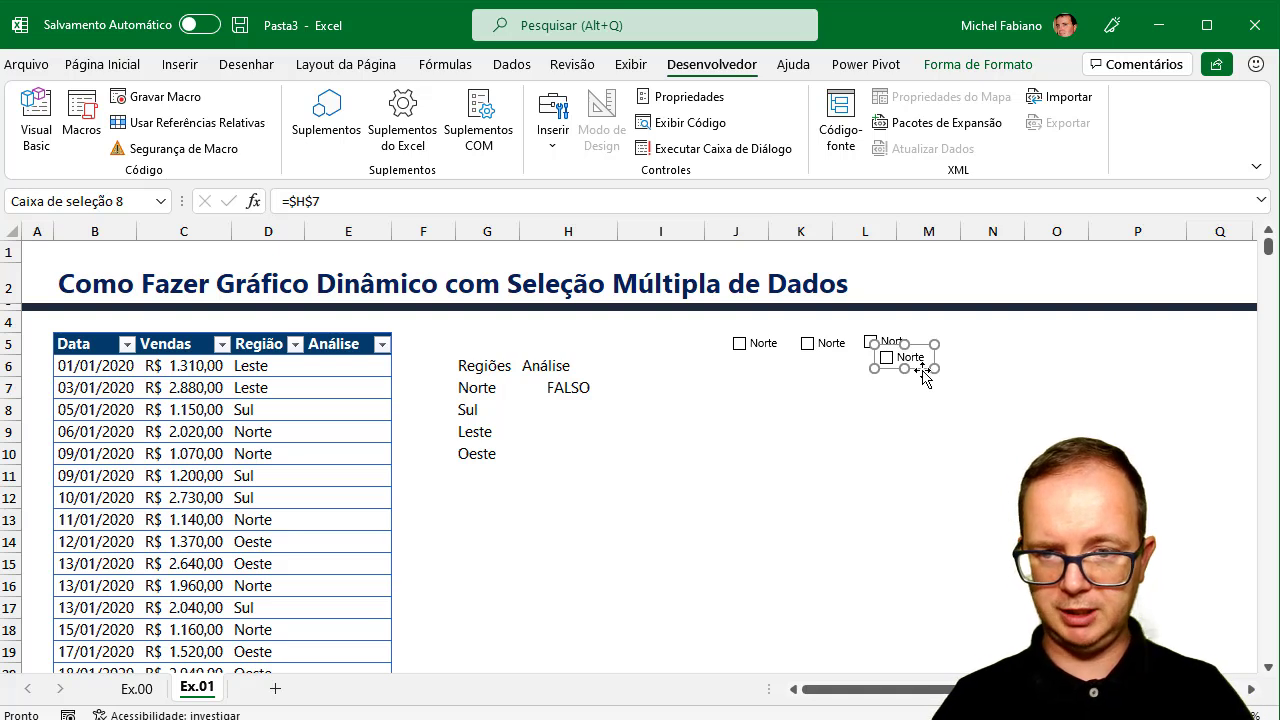
pyautogui.moveTo(922, 370); pyautogui.dragTo(966, 350)
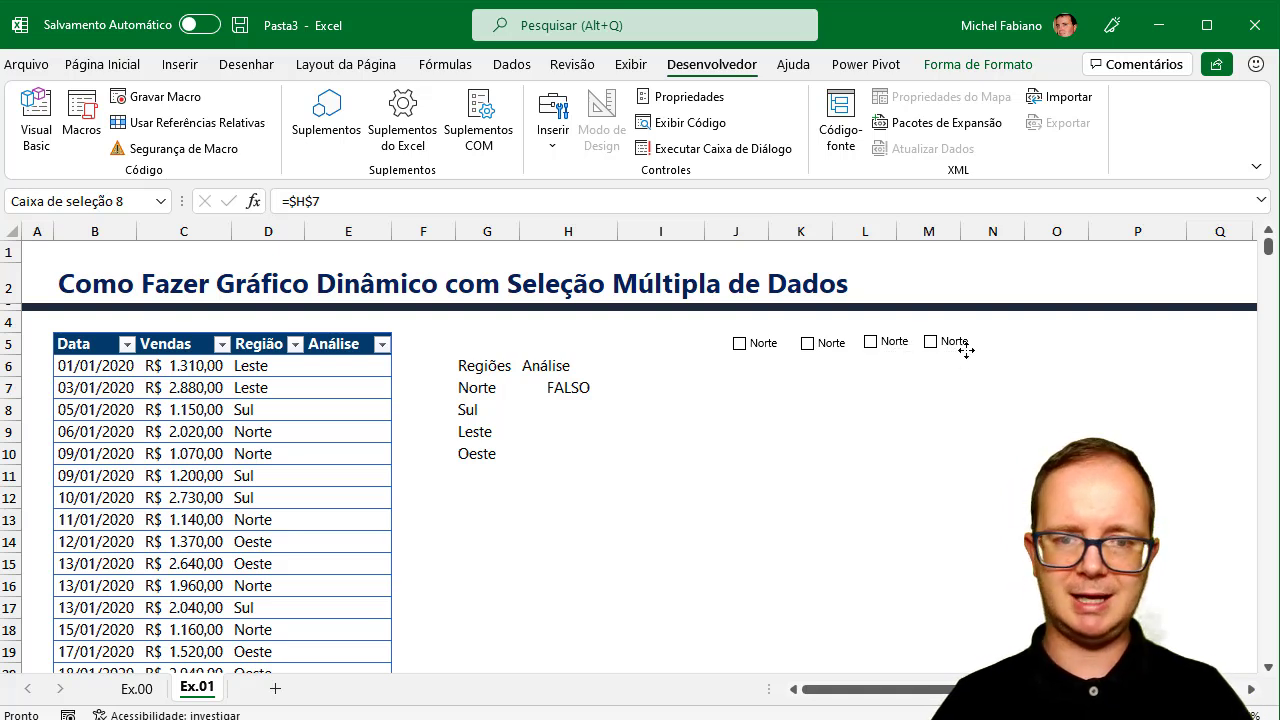
pyautogui.click(966, 350)
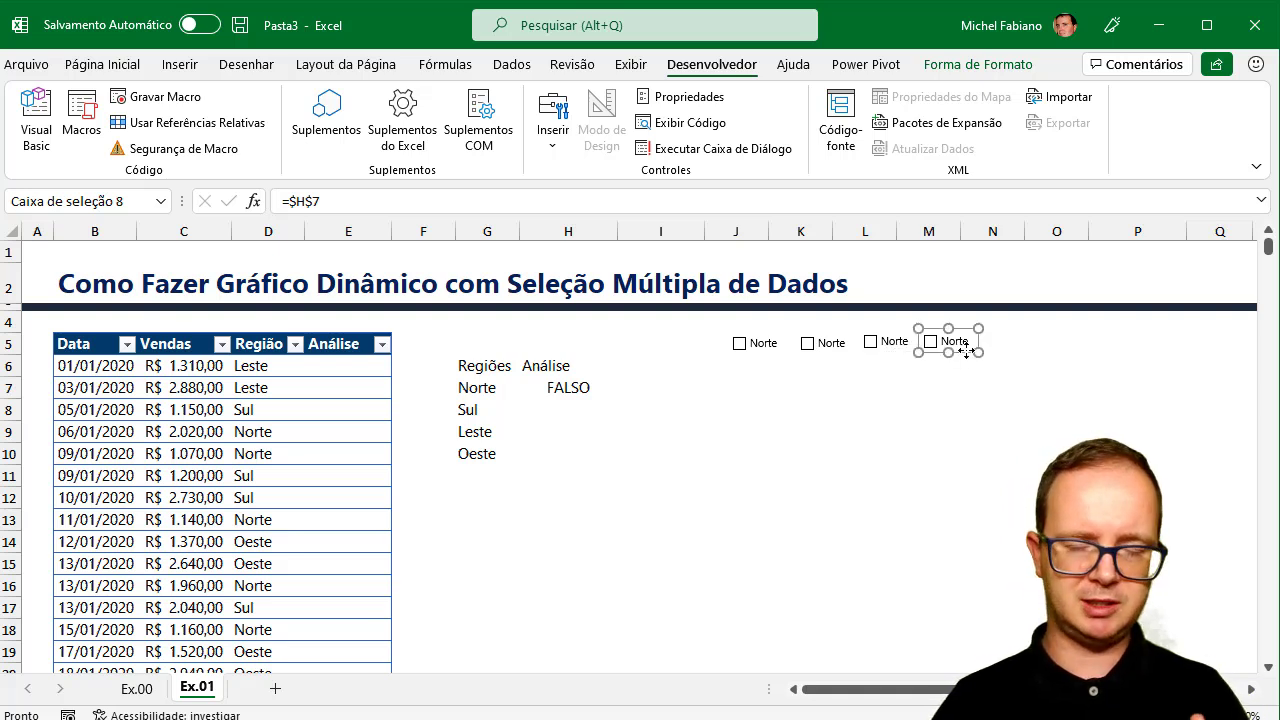
# - Change the second checkbox's cell link to $H$8
pyautogui.rightClick(833, 353)
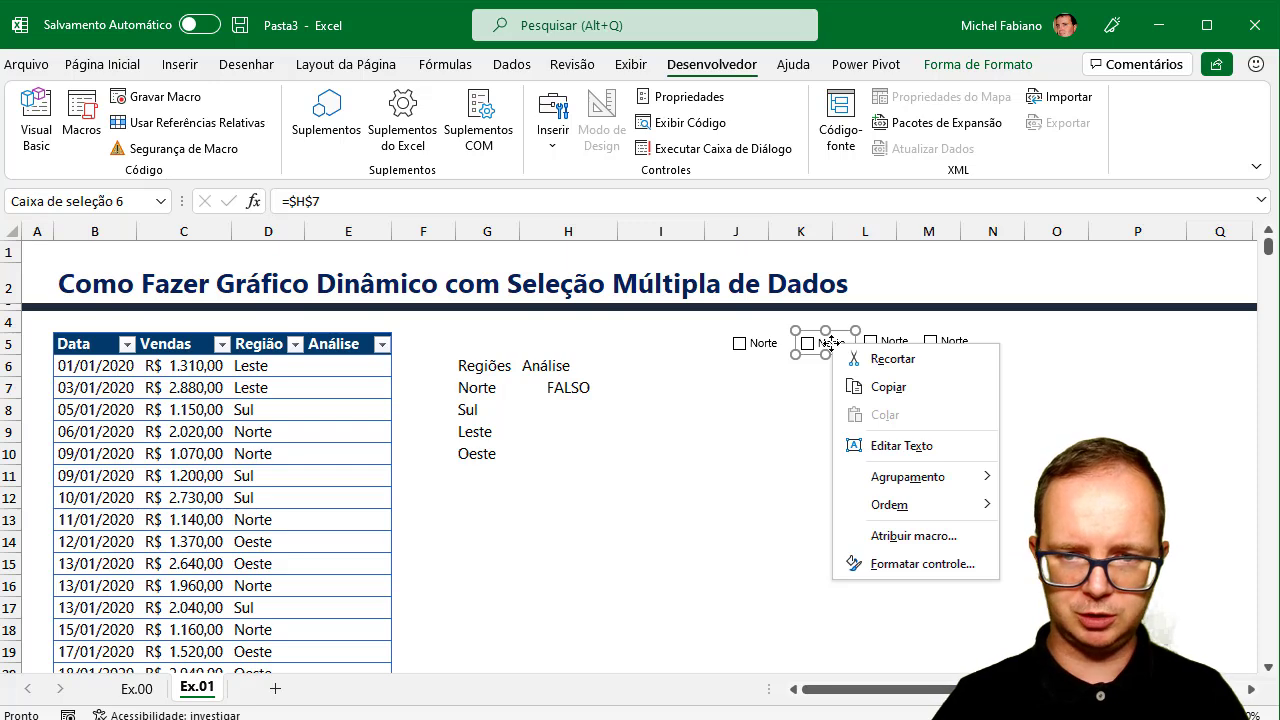
pyautogui.click(903, 564)
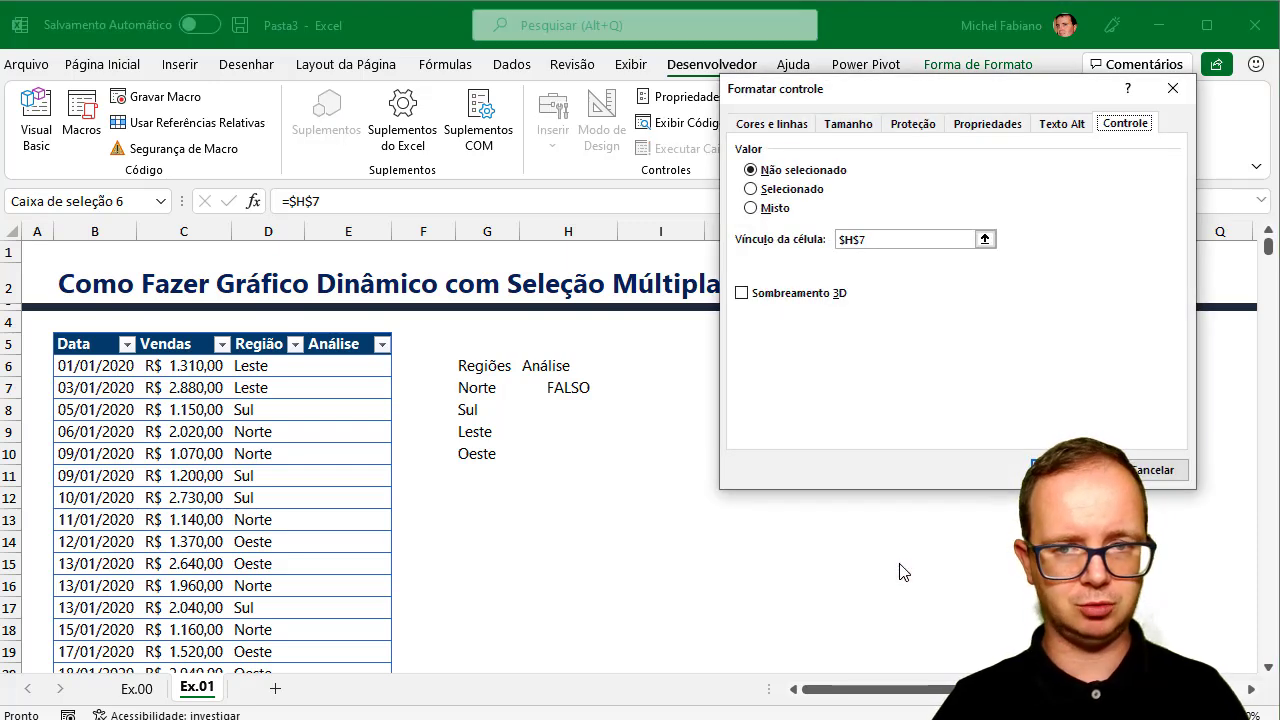
pyautogui.click(857, 239)
pyautogui.doubleClick(857, 239)
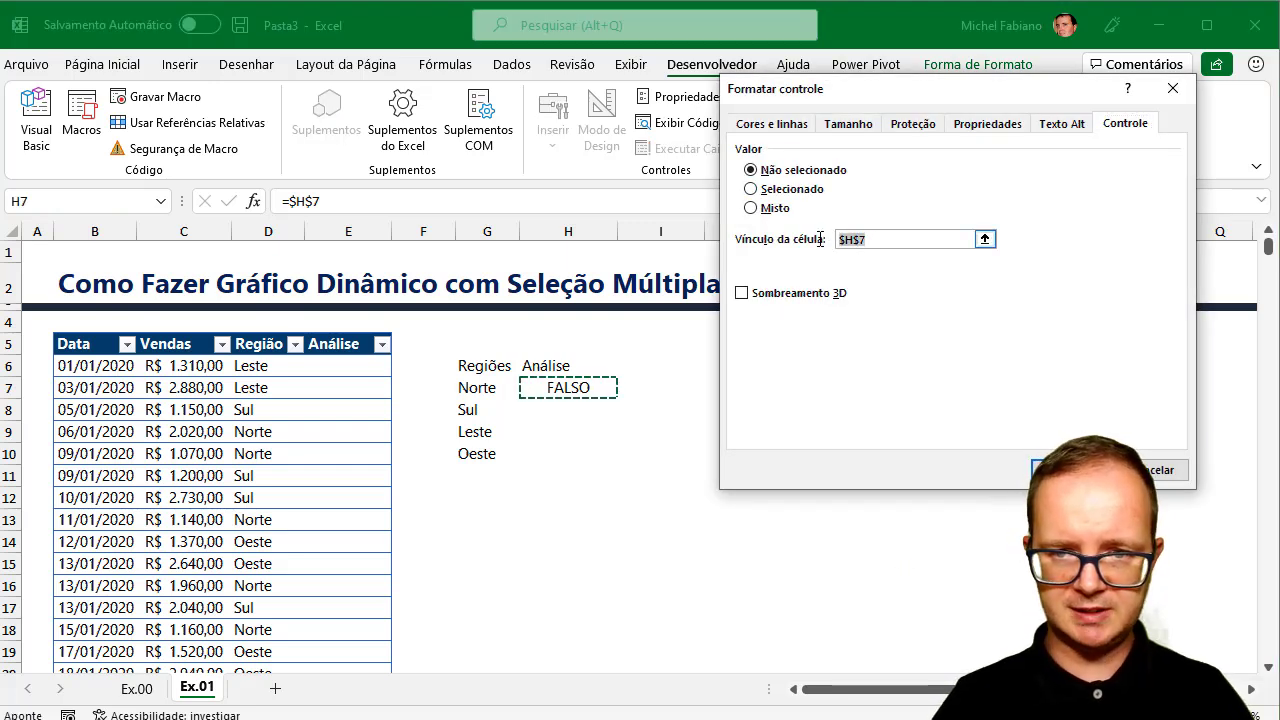
pyautogui.click(576, 414)
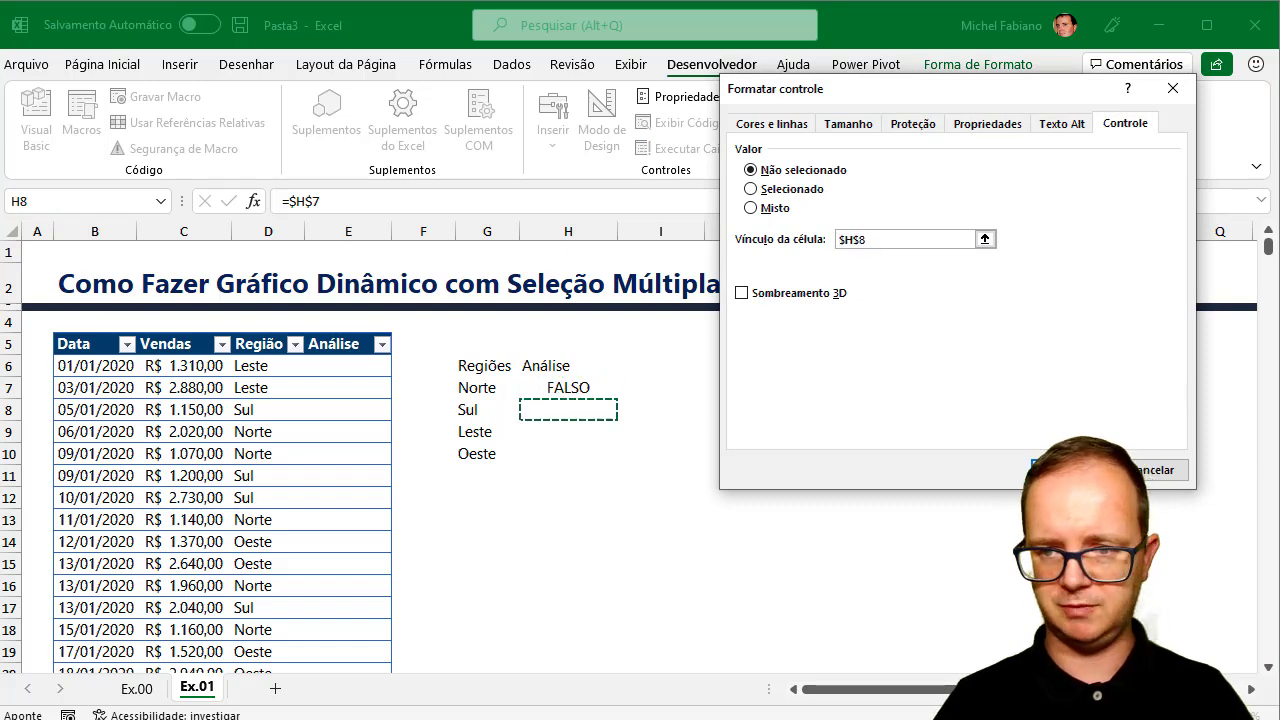
pyautogui.press('Return')
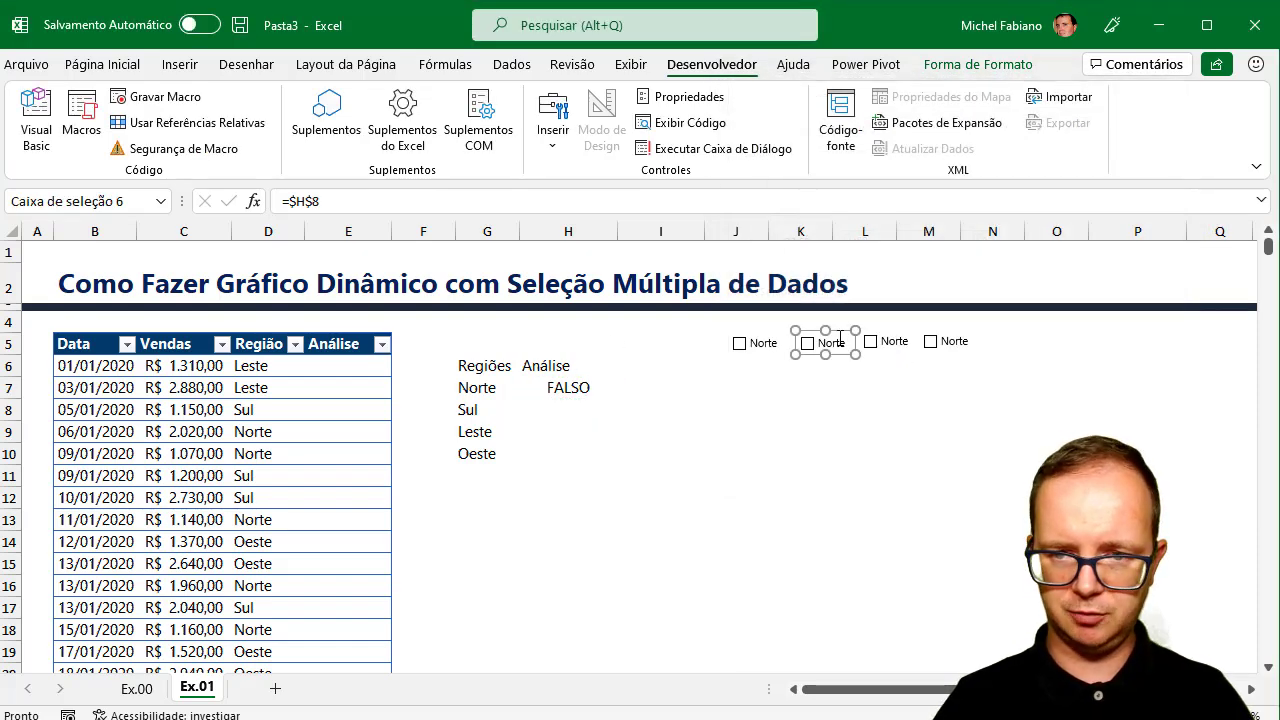
pyautogui.doubleClick(841, 342)
# - Relabel the second checkbox Sul and link the third checkbox to $H$9
pyautogui.press('BackSpace')
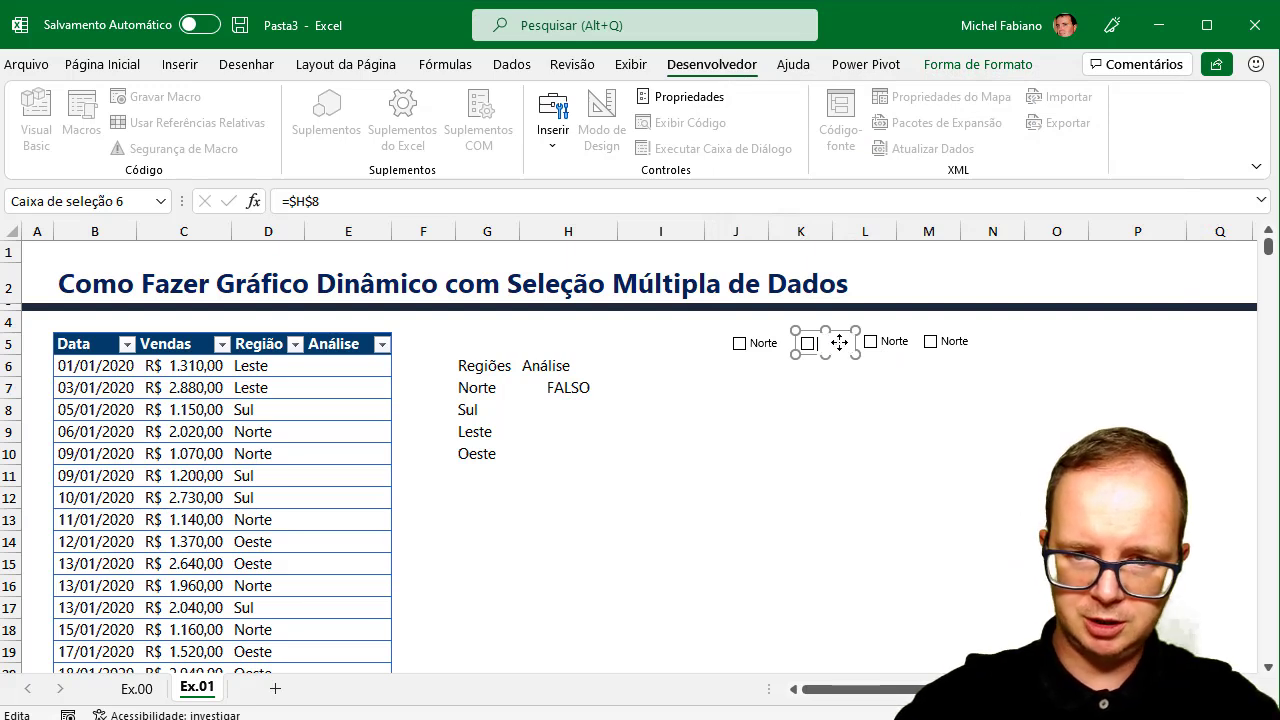
pyautogui.write('Sul')
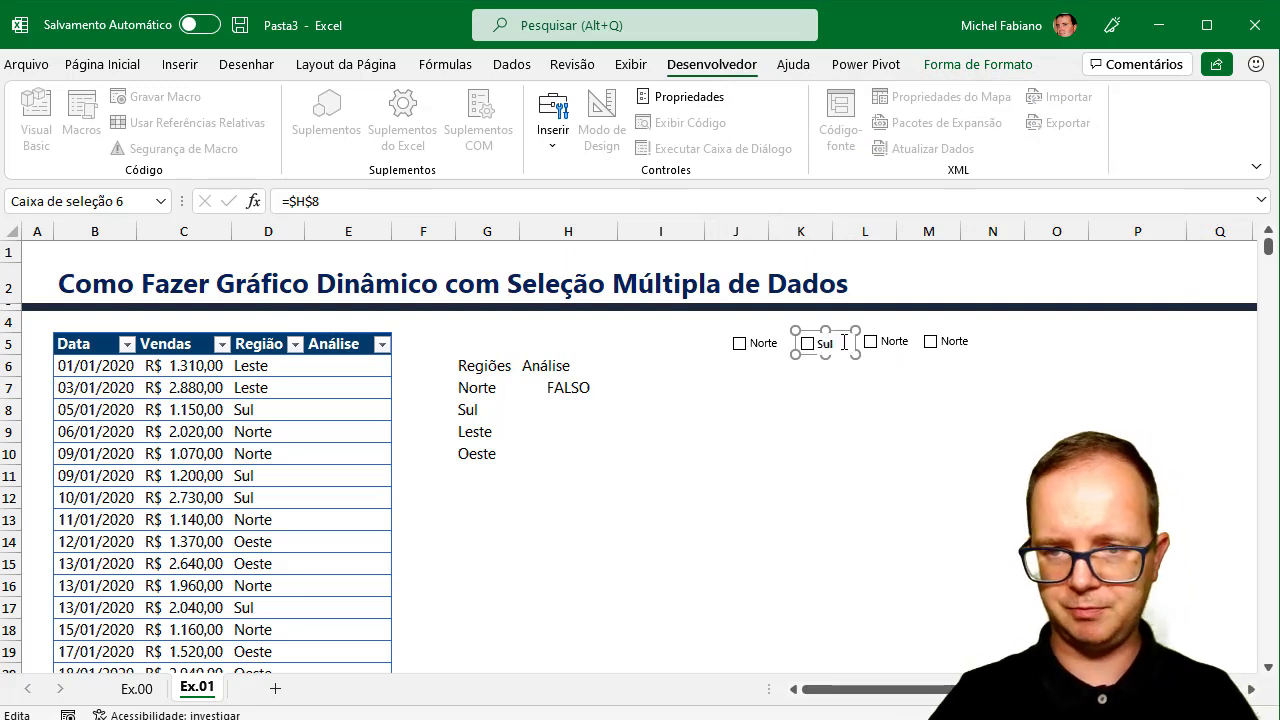
pyautogui.rightClick(900, 355)
pyautogui.press('Escape')
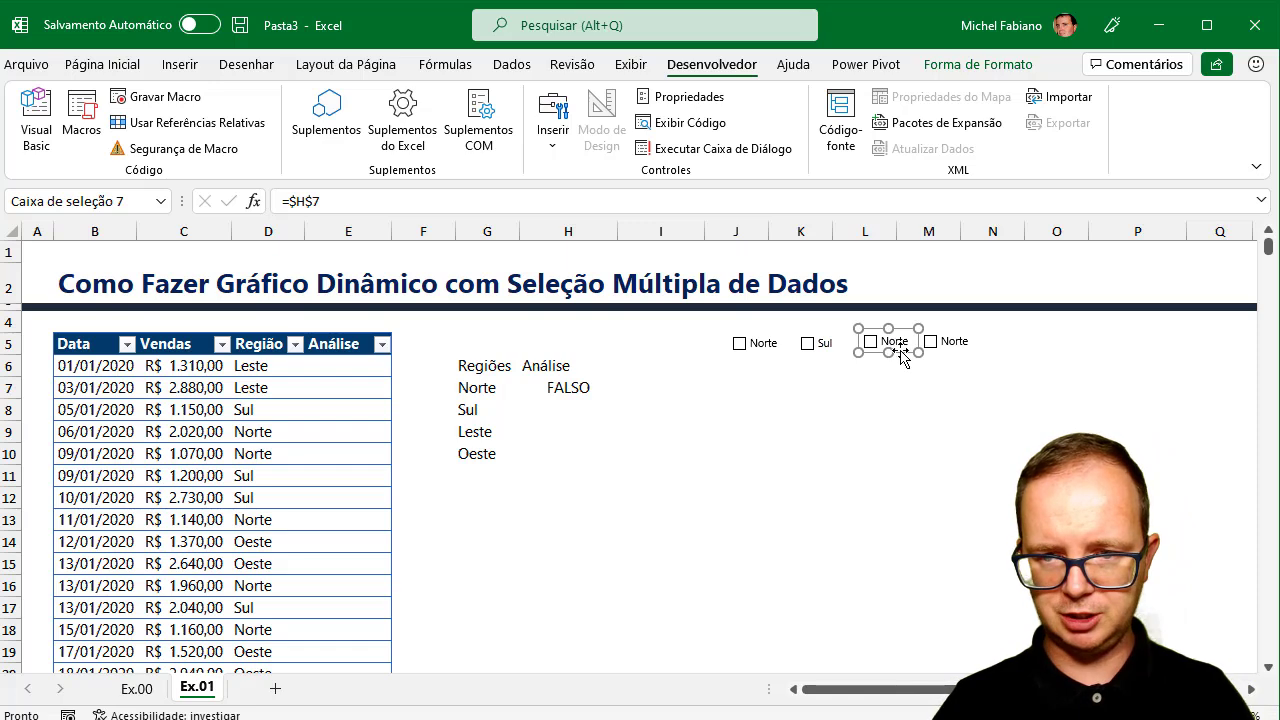
pyautogui.rightClick(900, 355)
pyautogui.click(988, 569)
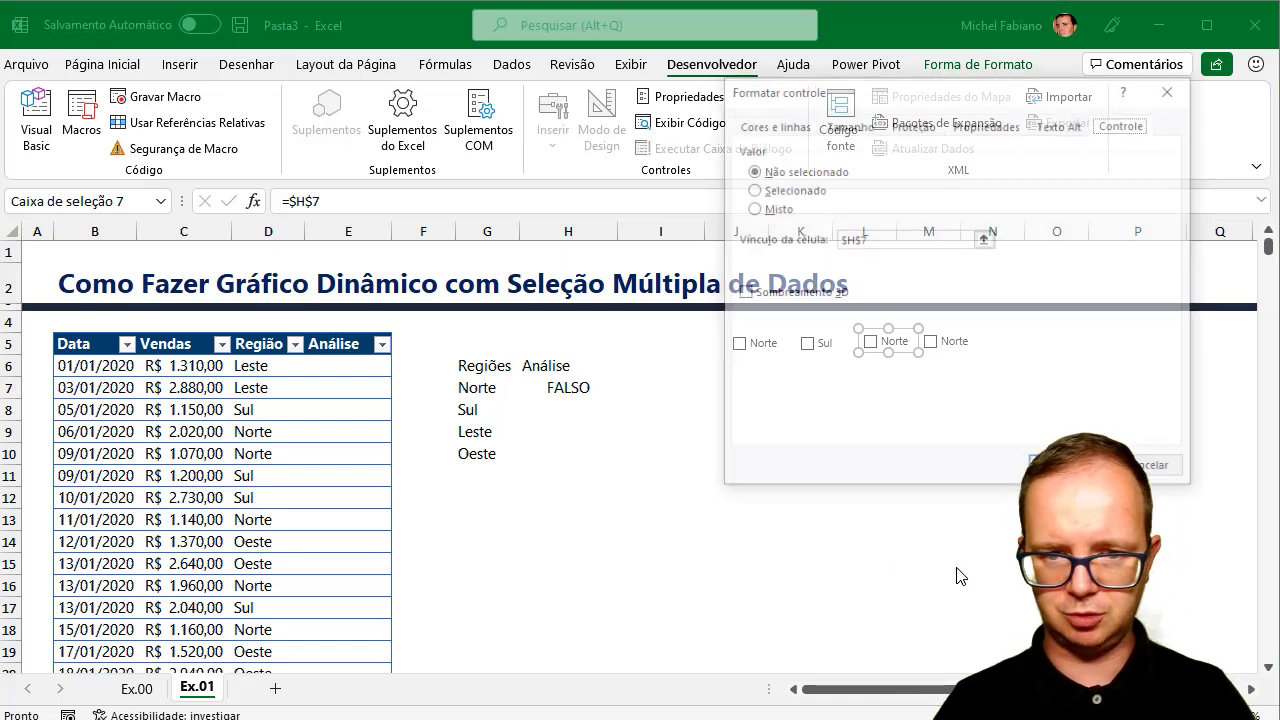
pyautogui.moveTo(885, 241); pyautogui.dragTo(815, 240)
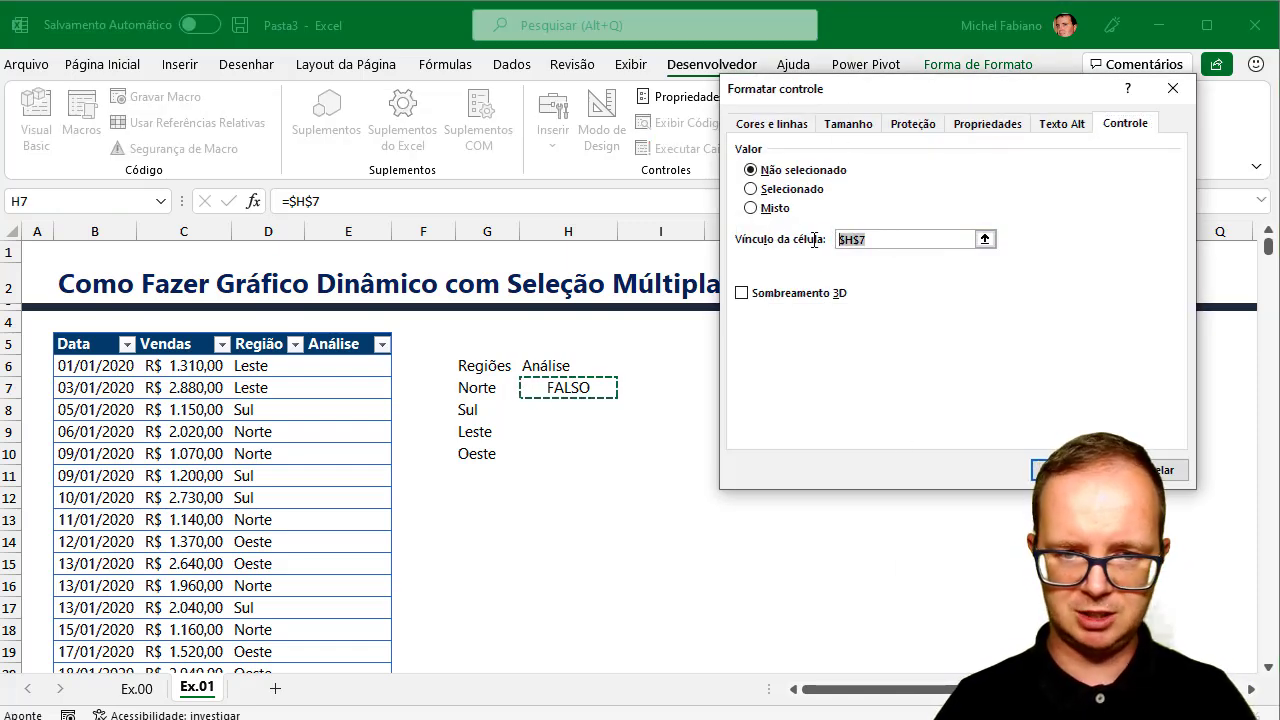
pyautogui.click(565, 430)
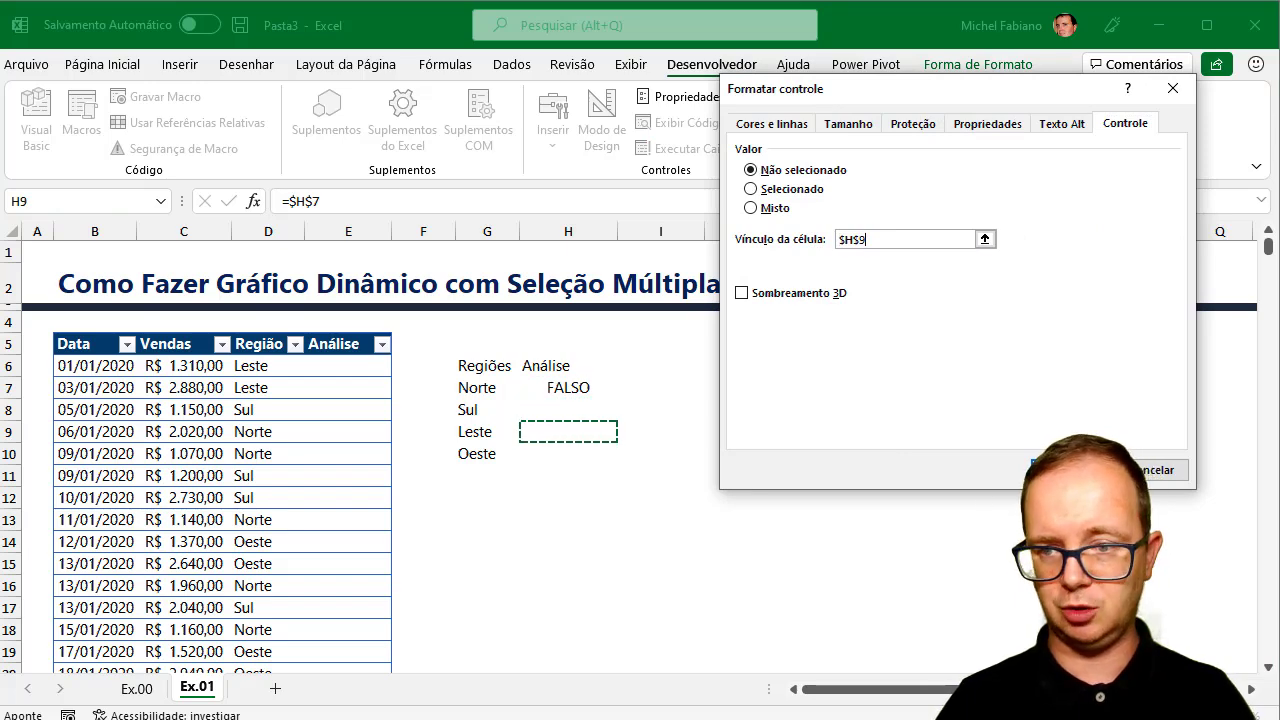
pyautogui.press('Return')
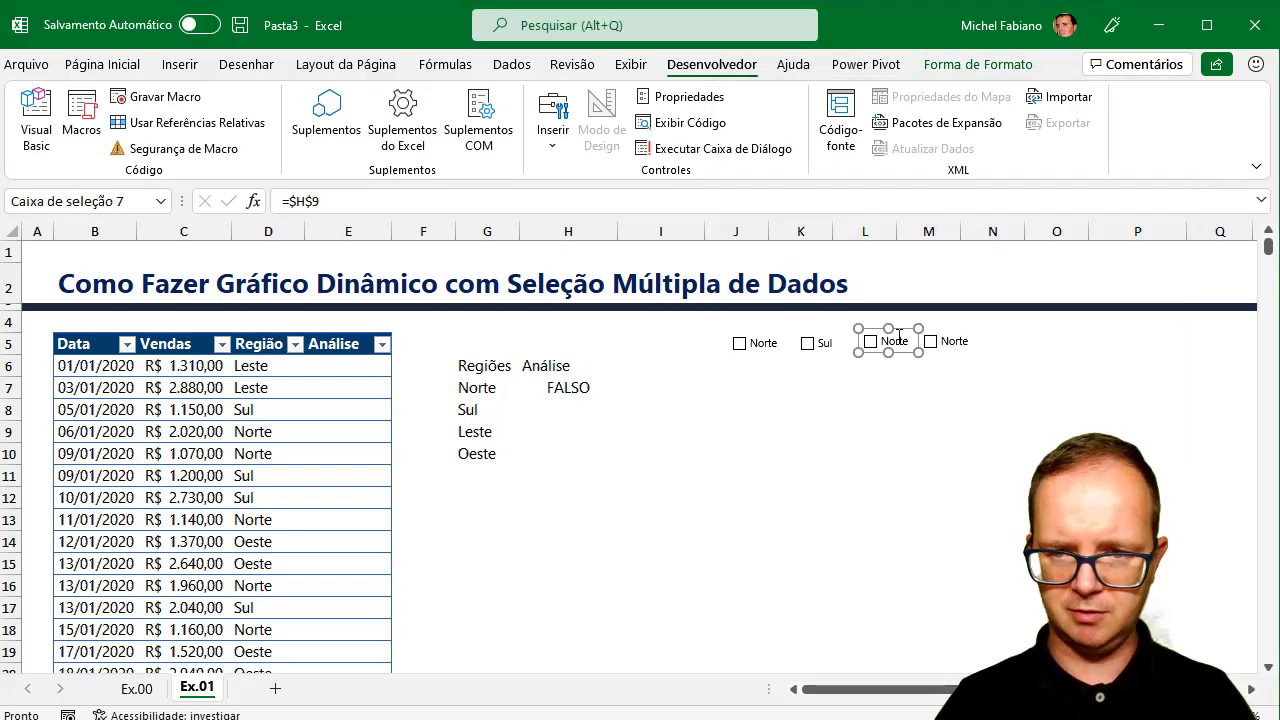
# - Relabel the third checkbox Leste and the fourth Oeste
pyautogui.click(899, 337)
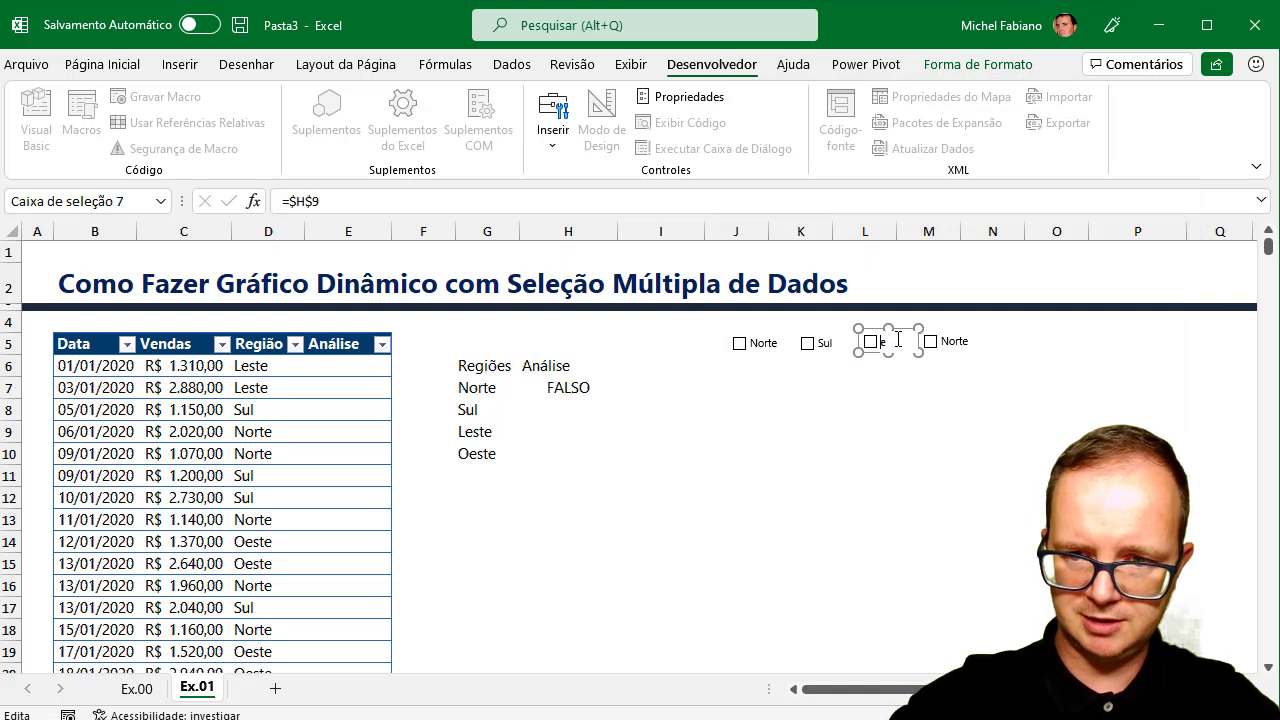
pyautogui.write('Leste')
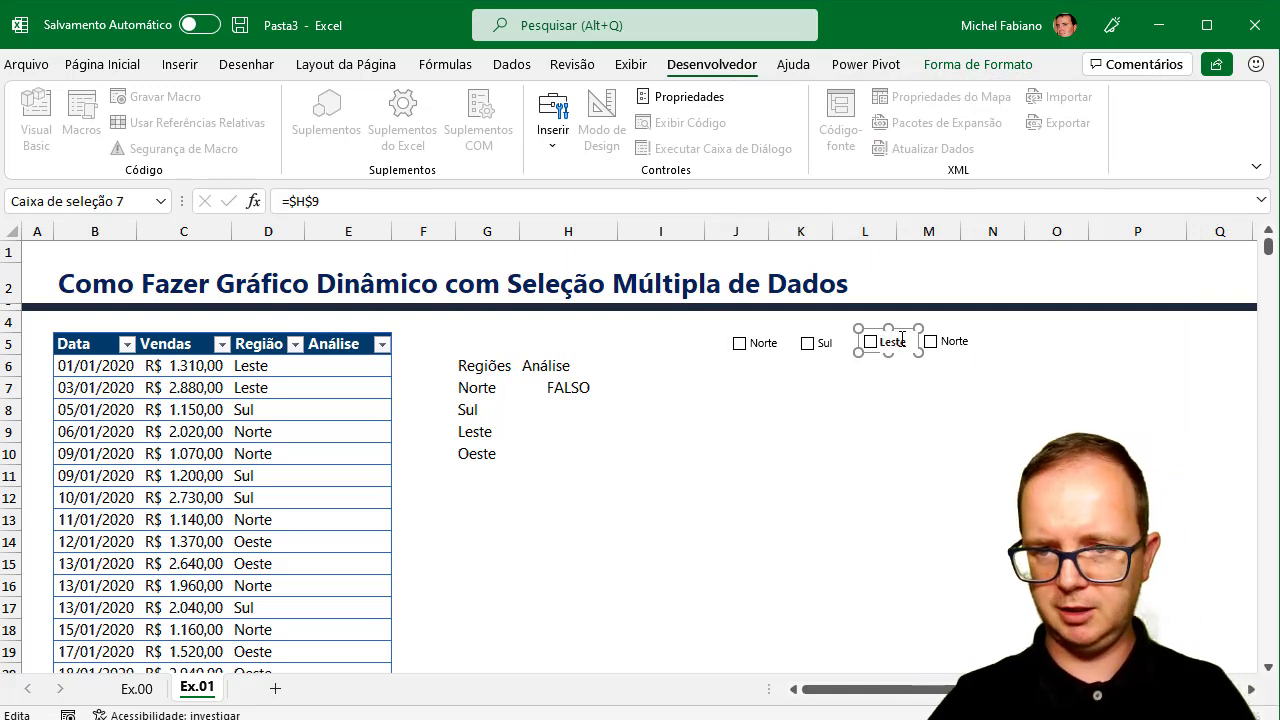
pyautogui.rightClick(962, 340)
pyautogui.press('Escape')
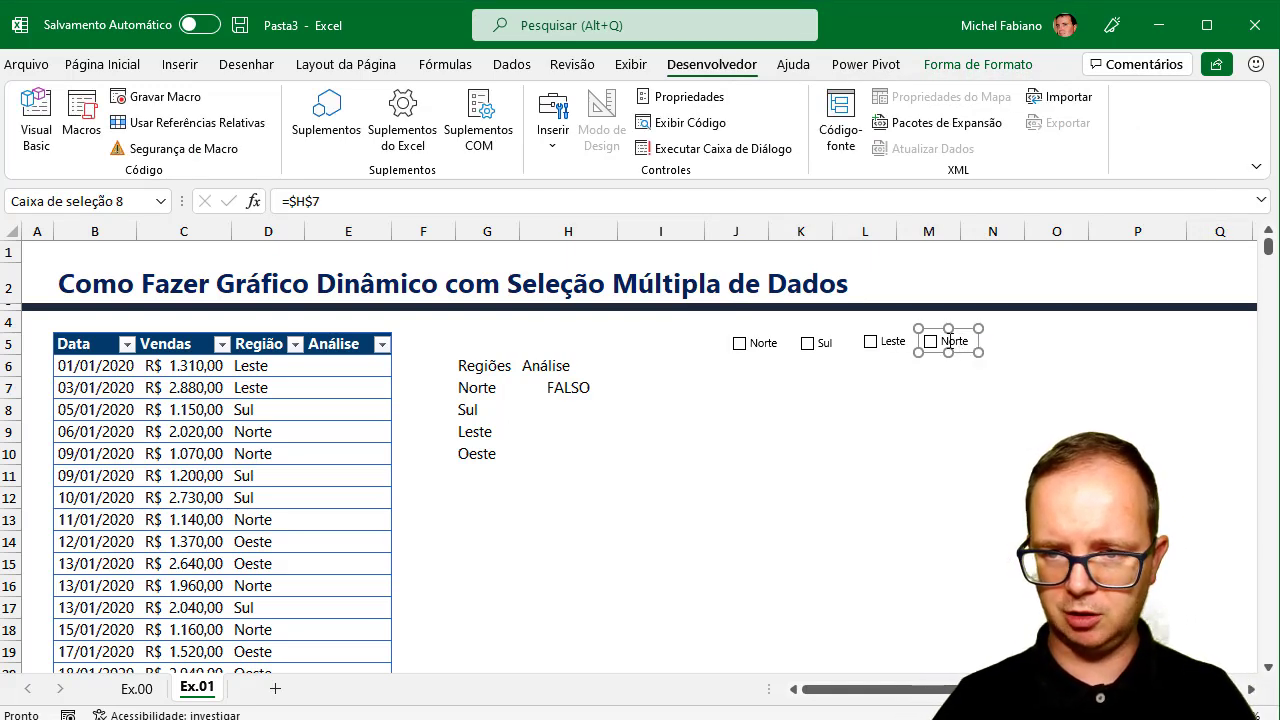
pyautogui.click(941, 340)
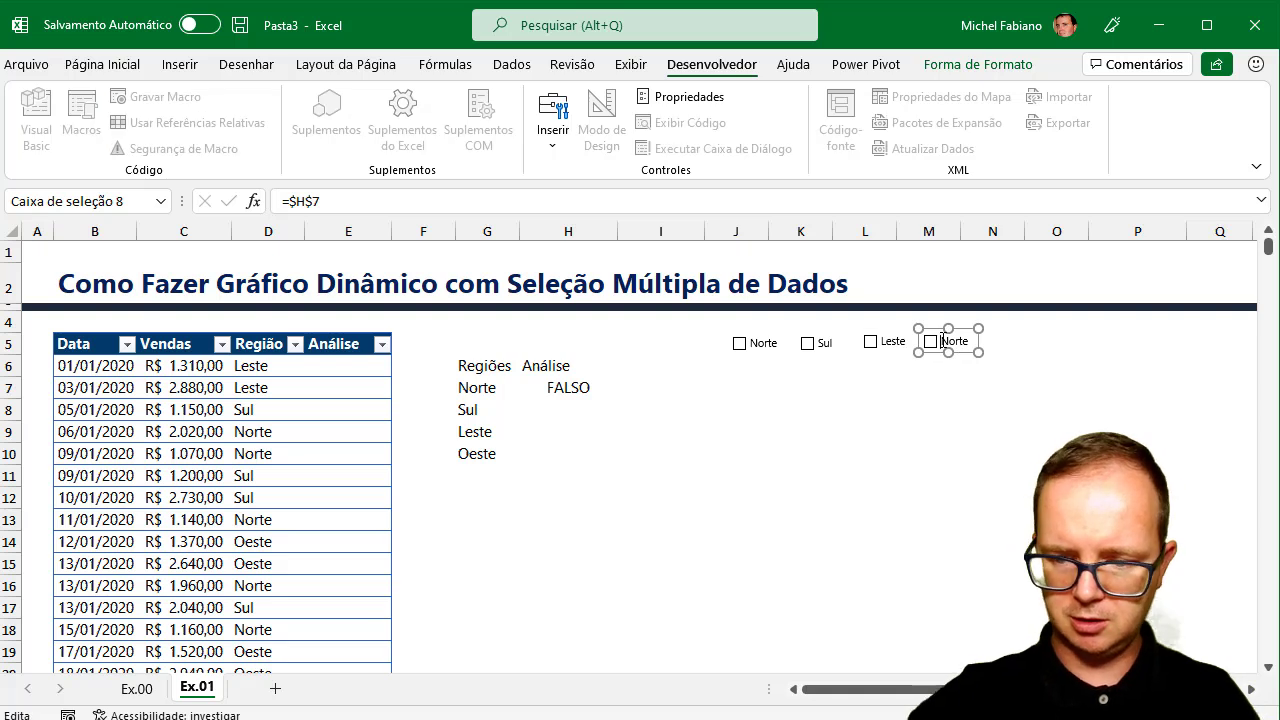
pyautogui.press('Delete')
pyautogui.press('Delete')
pyautogui.press('Delete')
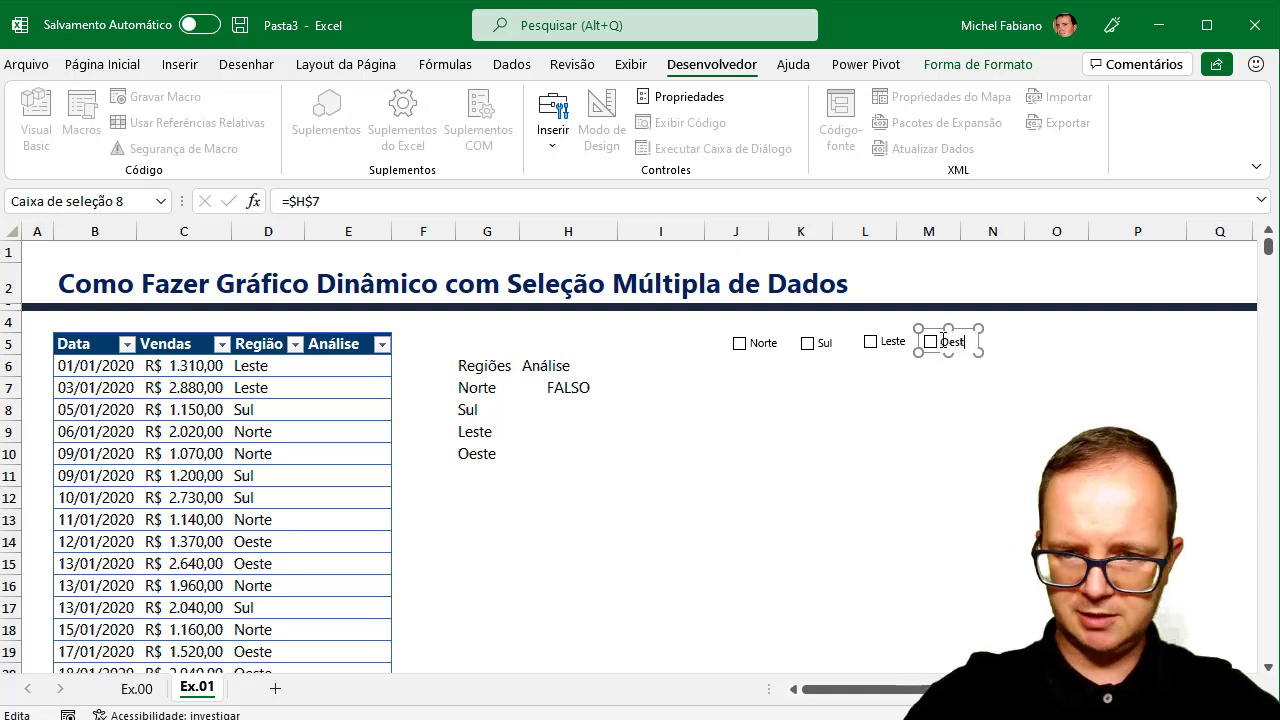
pyautogui.write('Oeste')
pyautogui.click(956, 389)
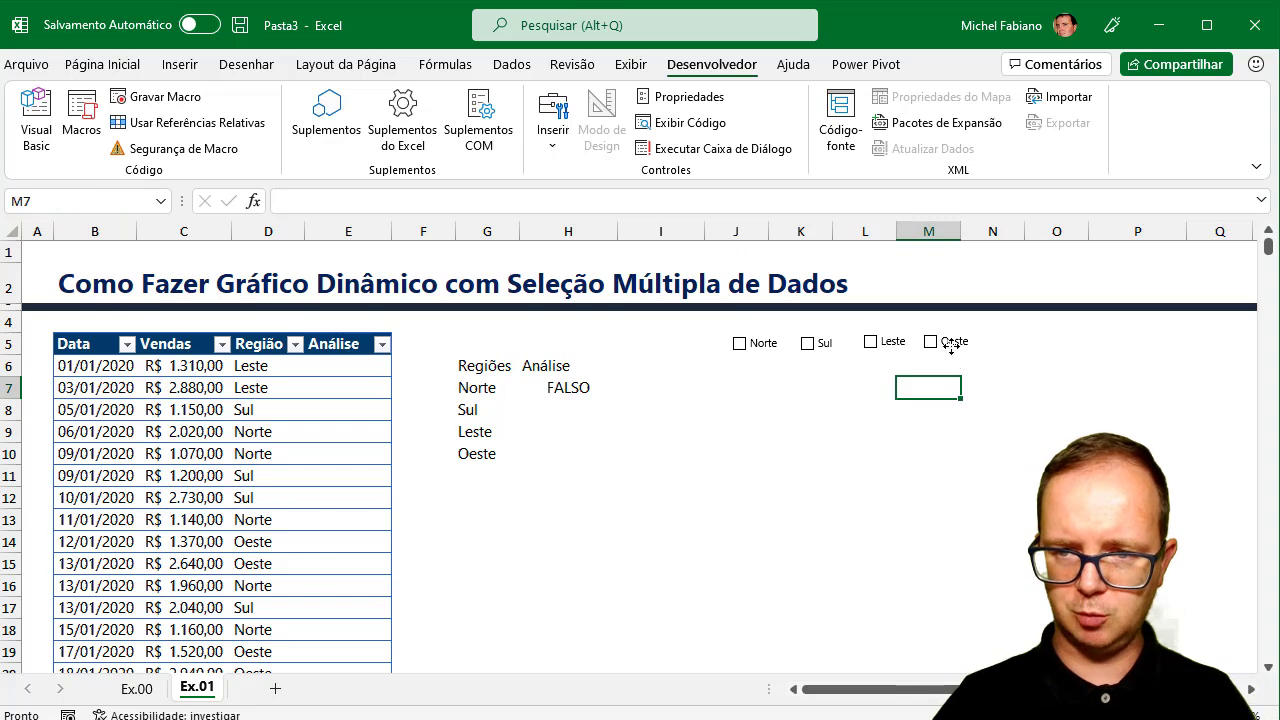
# - Link the Oeste checkbox to cell $H$10
pyautogui.rightClick(951, 344)
pyautogui.click(993, 566)
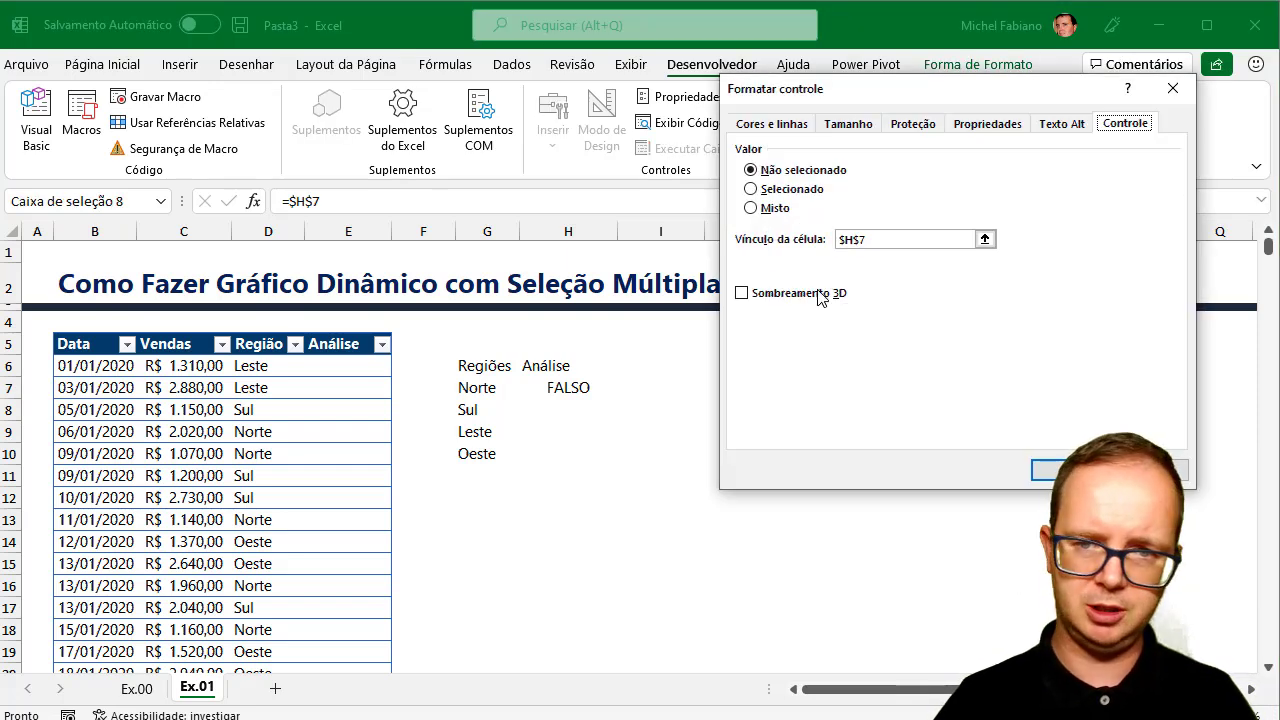
pyautogui.click(575, 386)
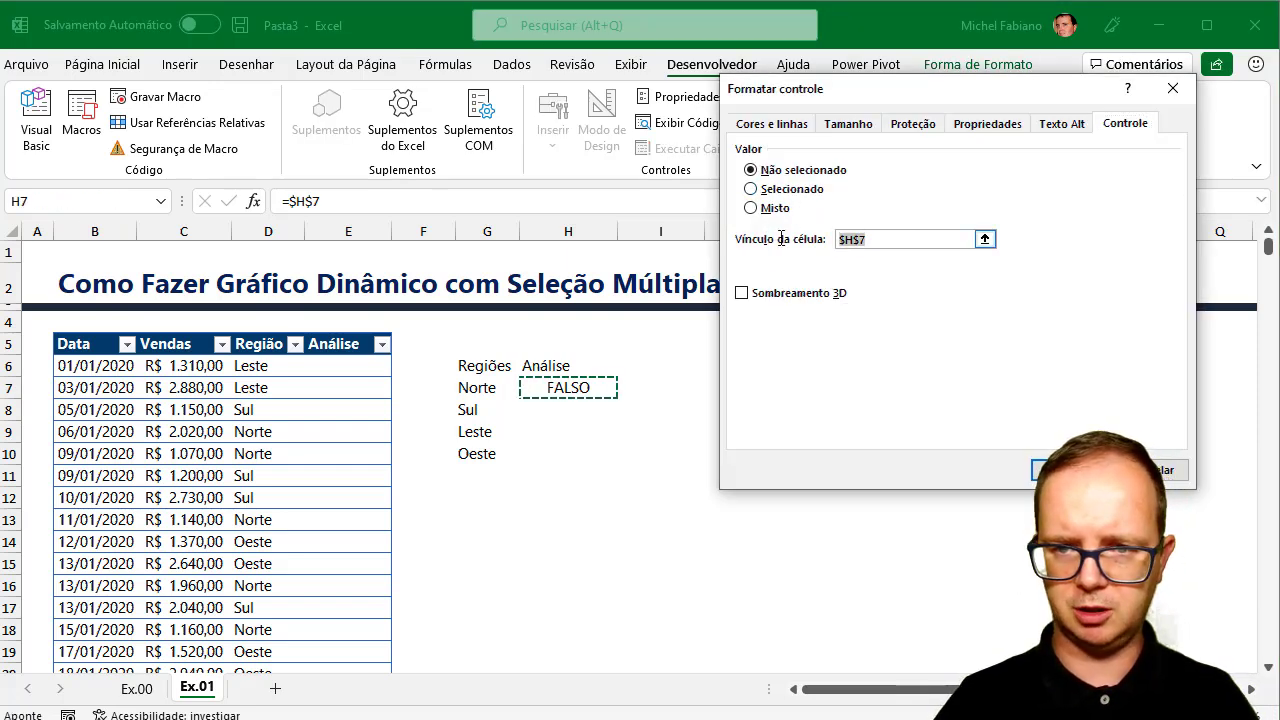
pyautogui.click(571, 450)
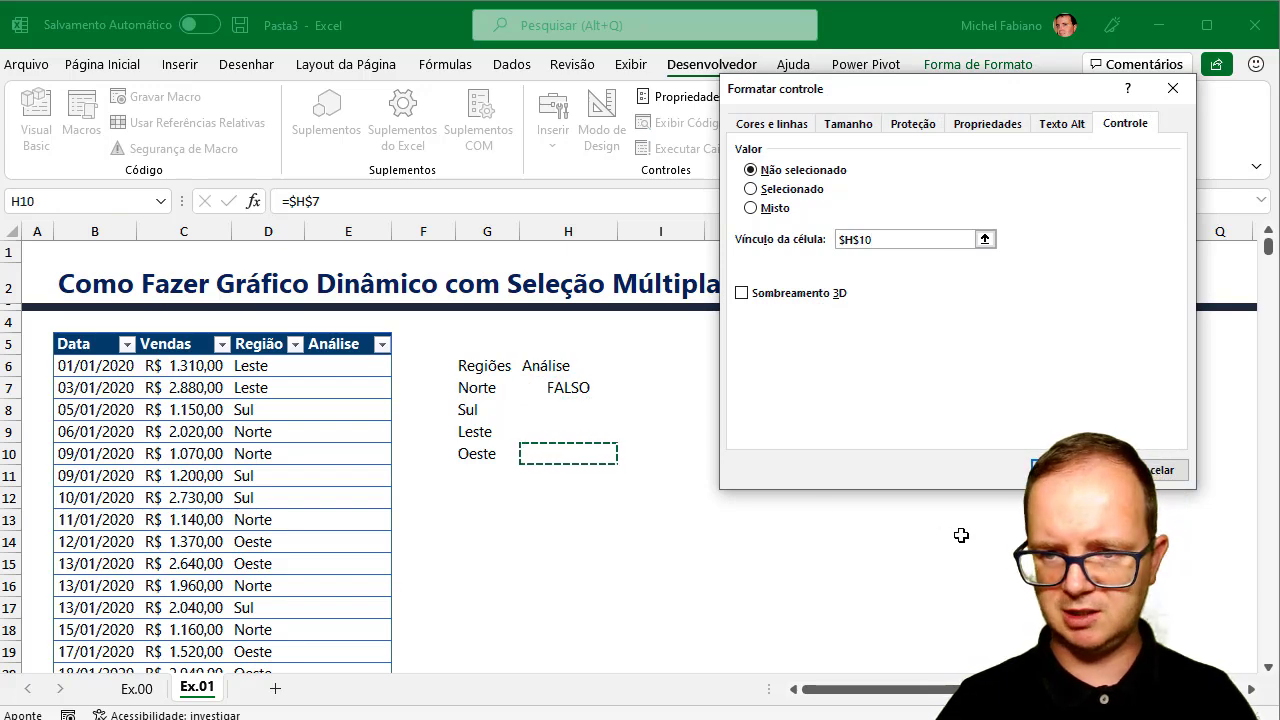
pyautogui.click(1058, 470)
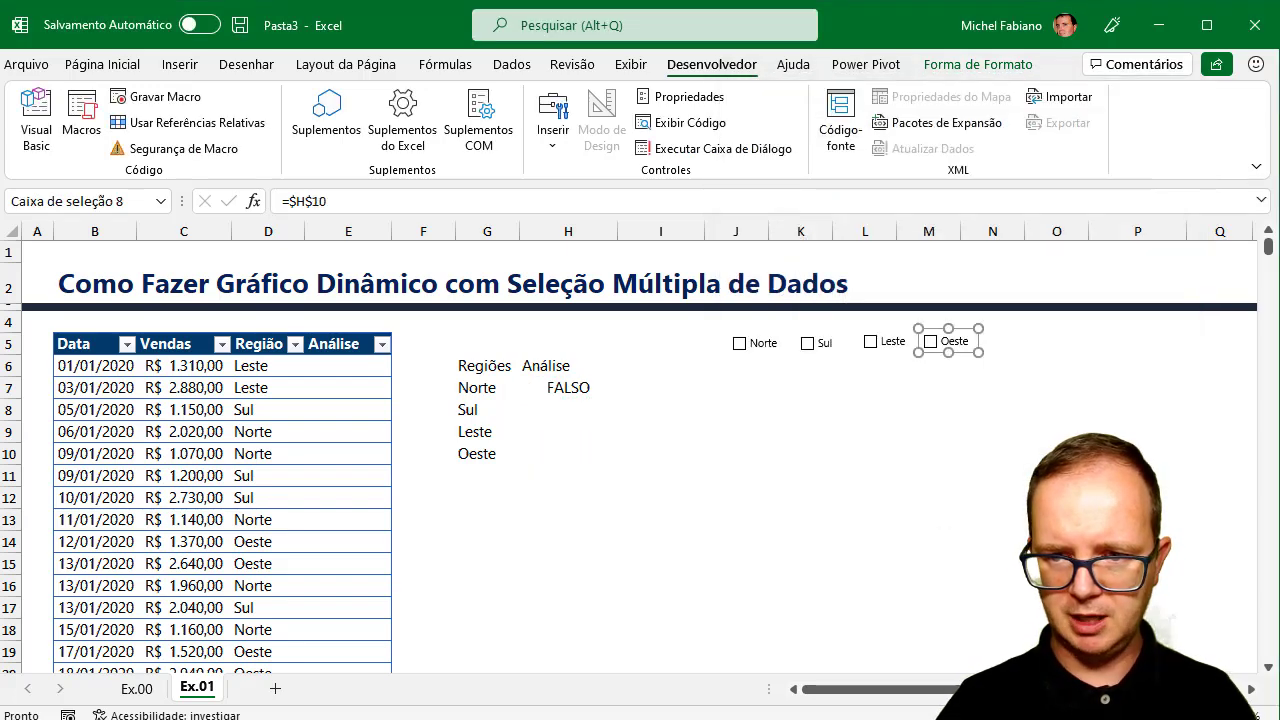
# - Tick Oeste, Leste, Sul and Norte to see VERDADEIRO in H7:H10, then untick all back to FALSO
pyautogui.click(1056, 476)
pyautogui.click(932, 343)
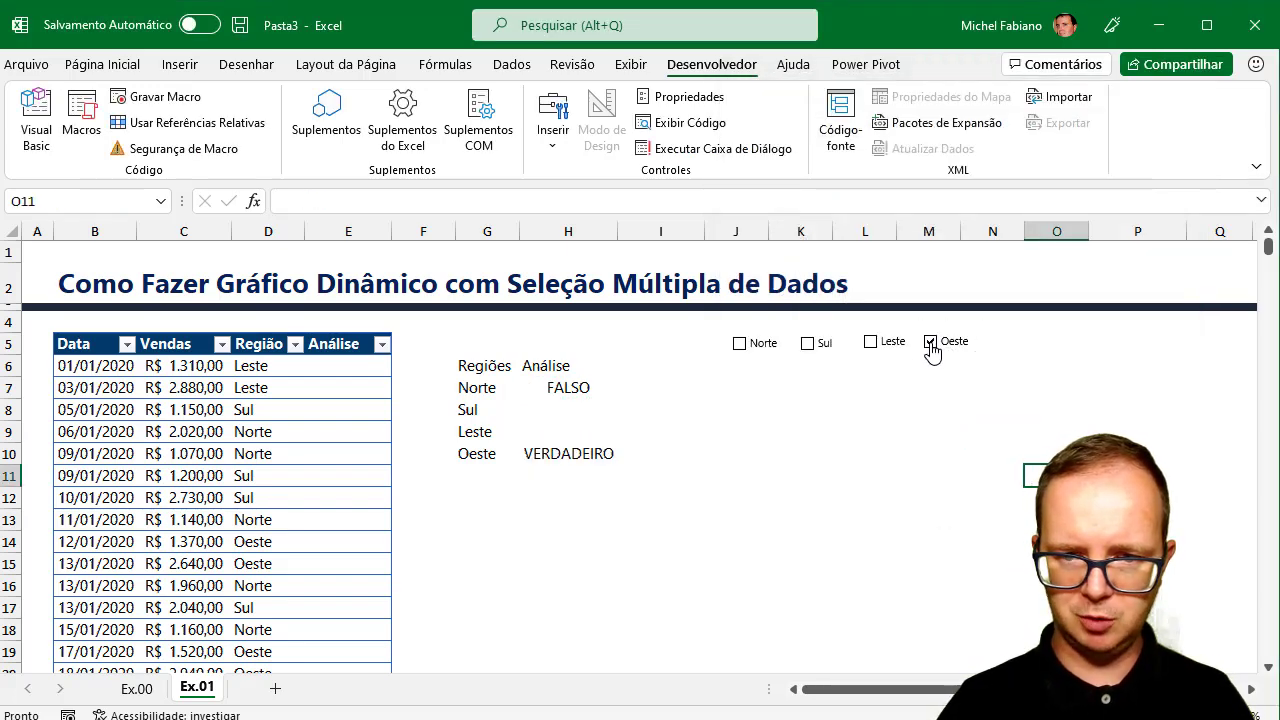
pyautogui.click(872, 344)
pyautogui.click(806, 345)
pyautogui.click(755, 350)
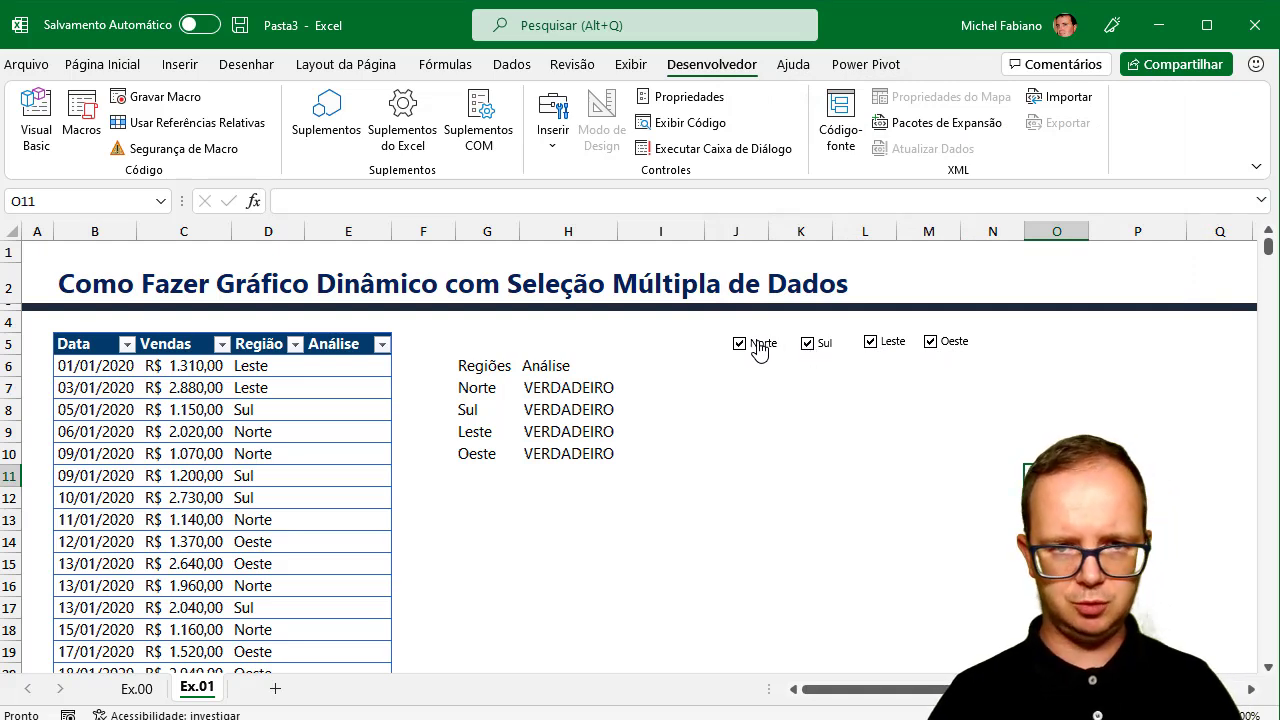
pyautogui.click(810, 345)
pyautogui.click(869, 344)
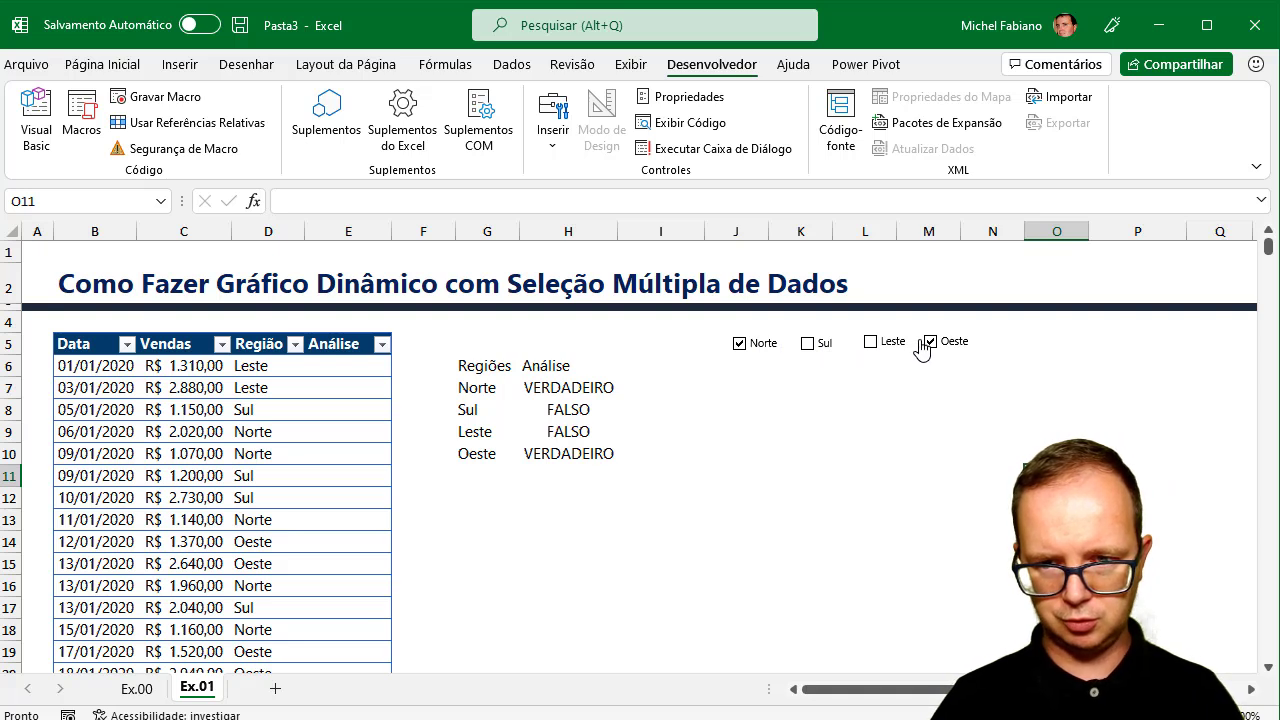
pyautogui.click(929, 343)
pyautogui.click(750, 352)
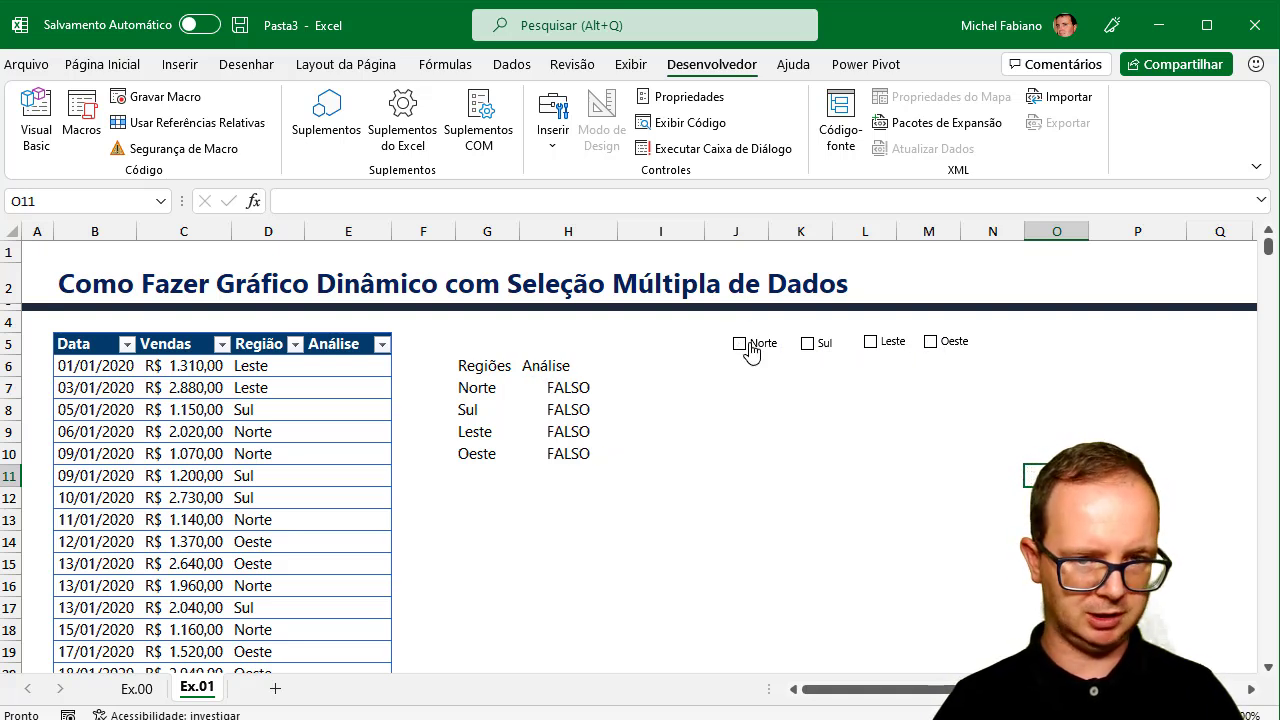
pyautogui.click(640, 366)
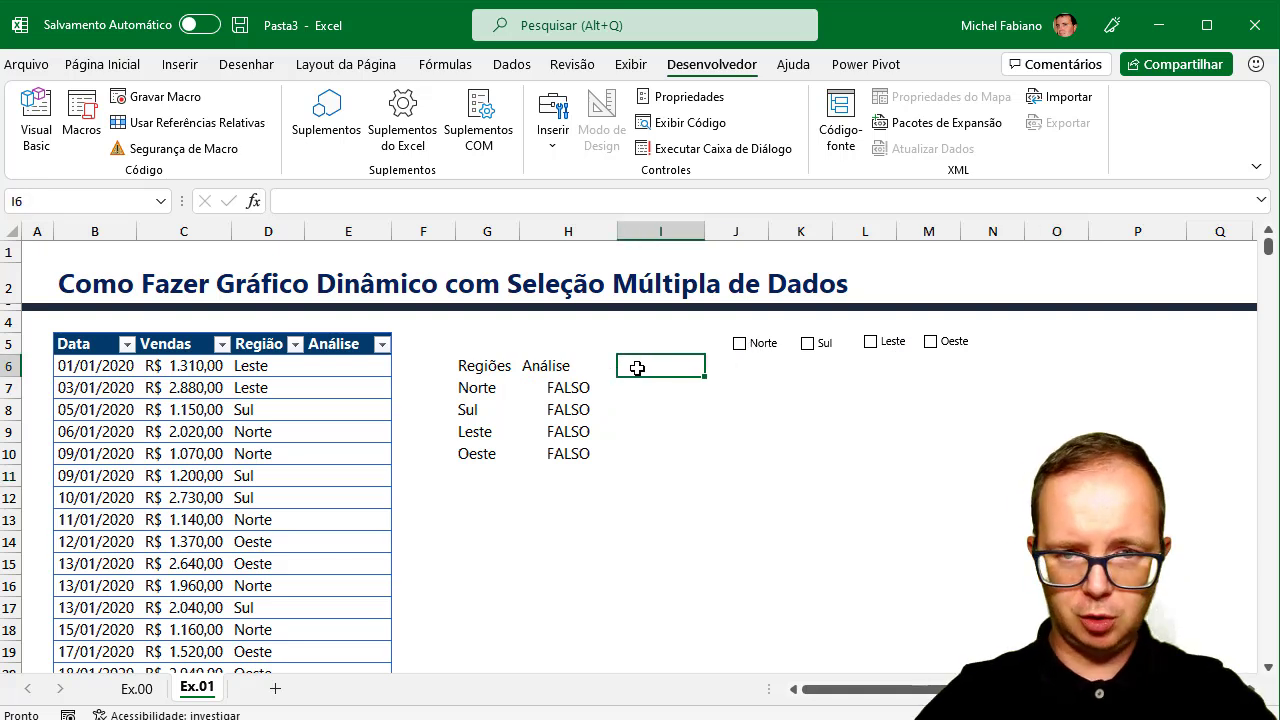
# - Add a Status header in I6 and enter =SE(H7=VERDADEIRO;1;0) in I7
pyautogui.write('Status')
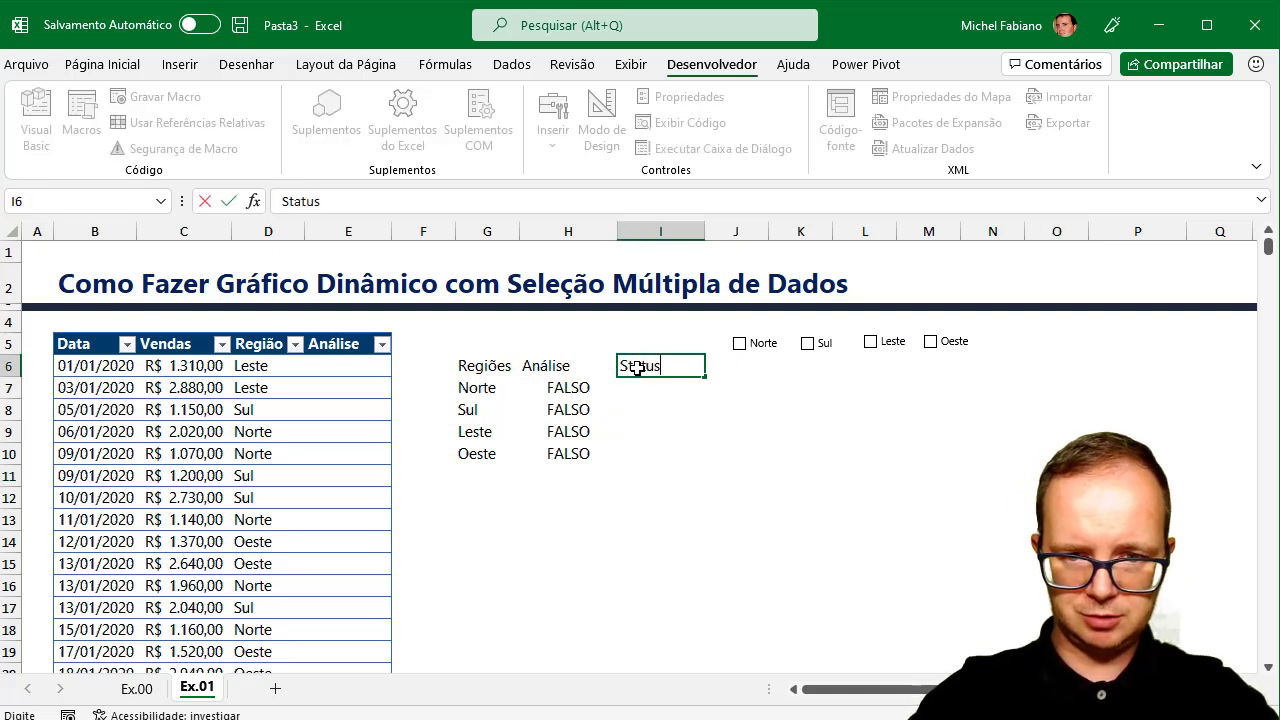
pyautogui.press('Return')
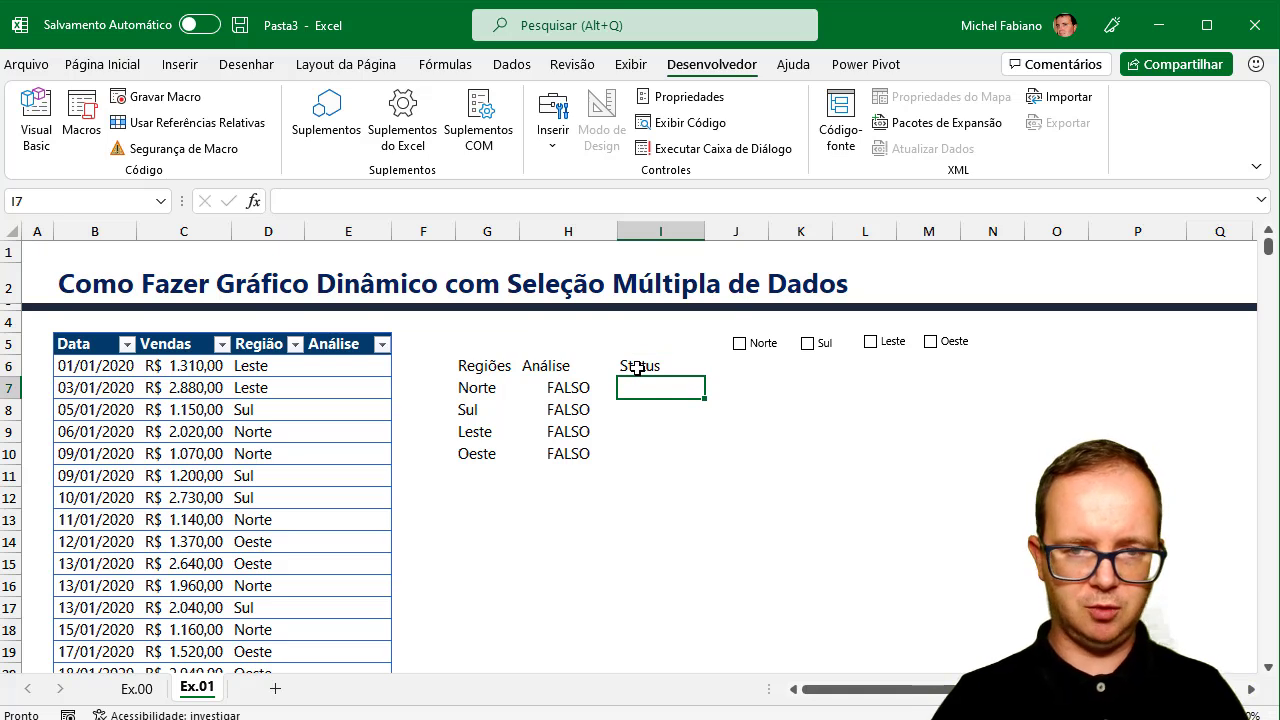
pyautogui.write('=se')
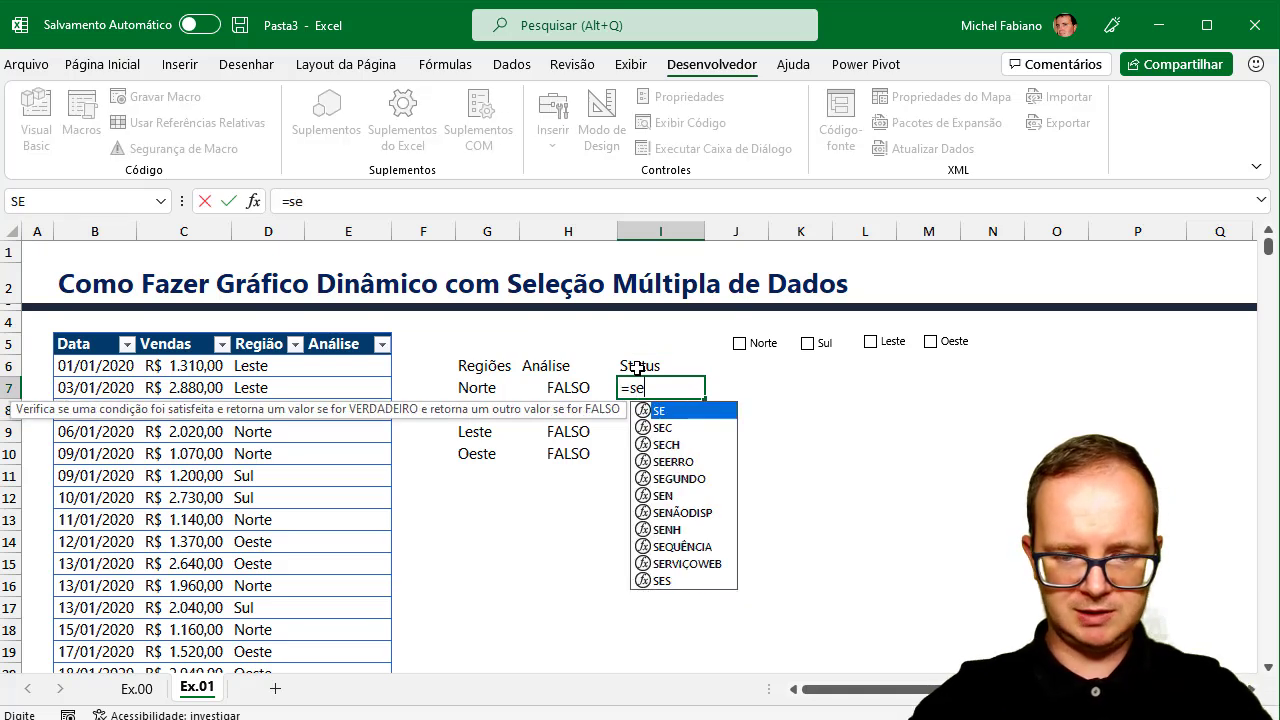
pyautogui.write('(')
pyautogui.click(558, 387)
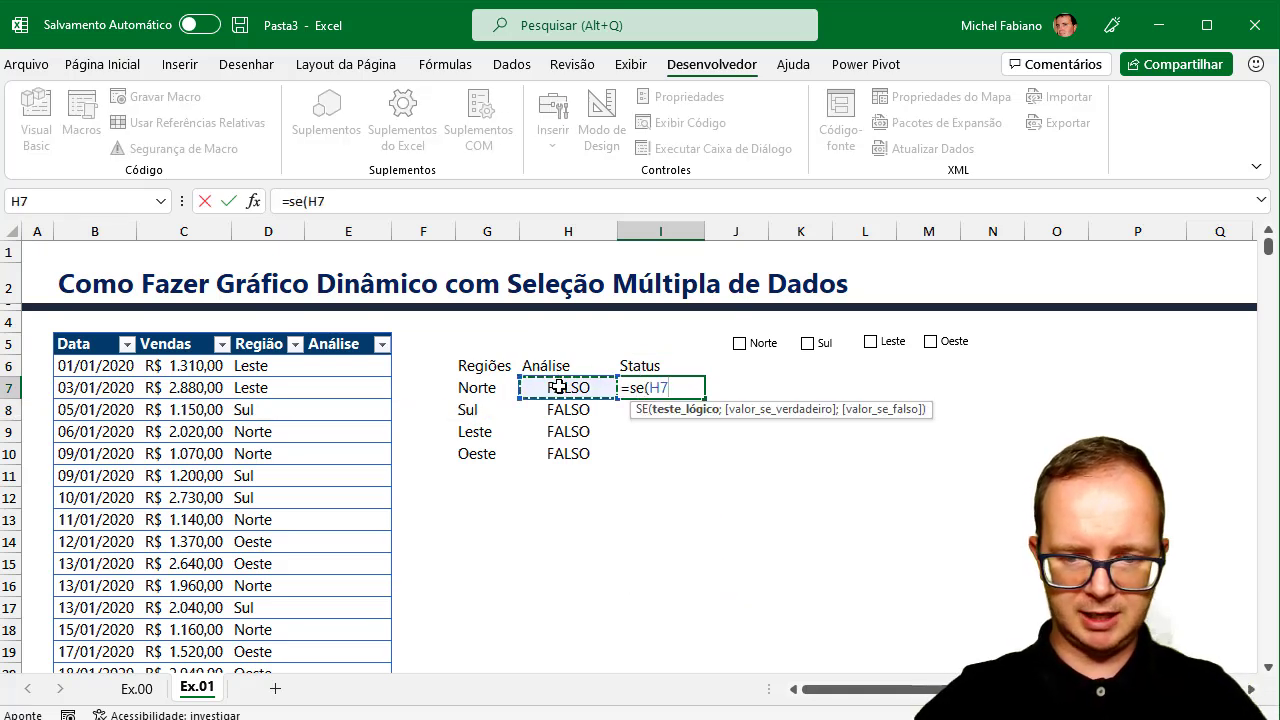
pyautogui.write('=verd')
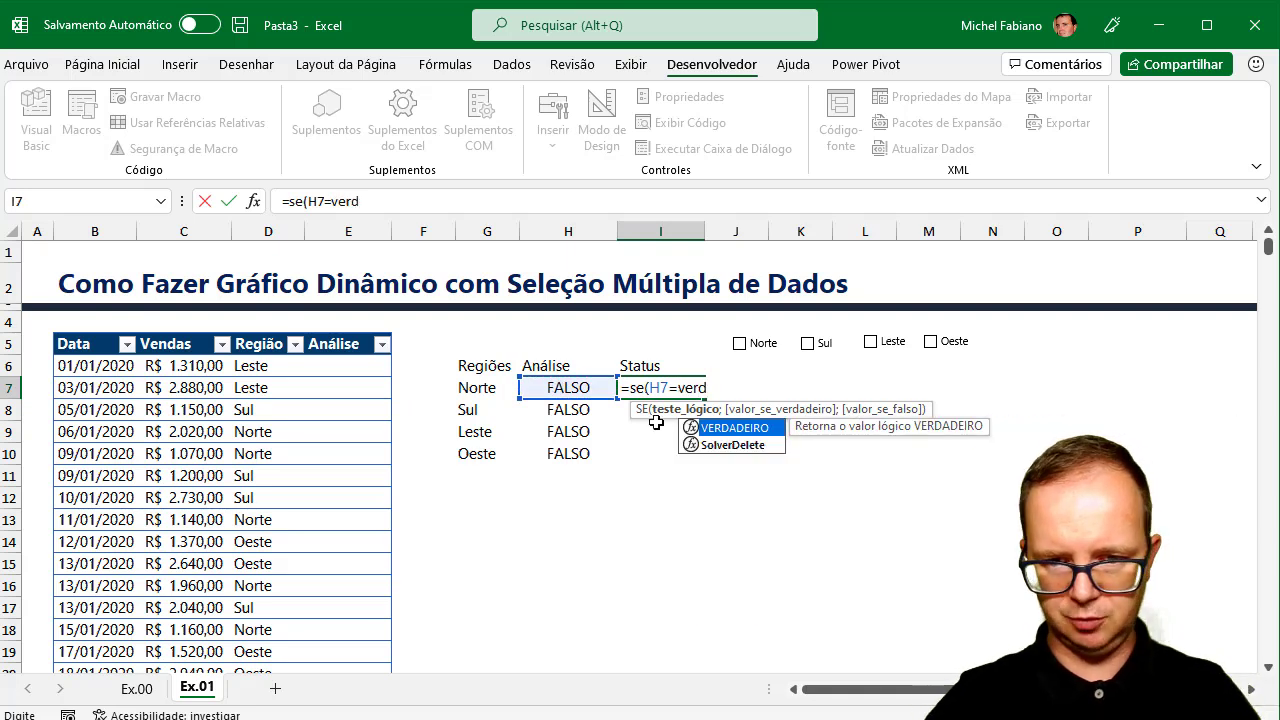
pyautogui.doubleClick(717, 428)
pyautogui.write(';1')
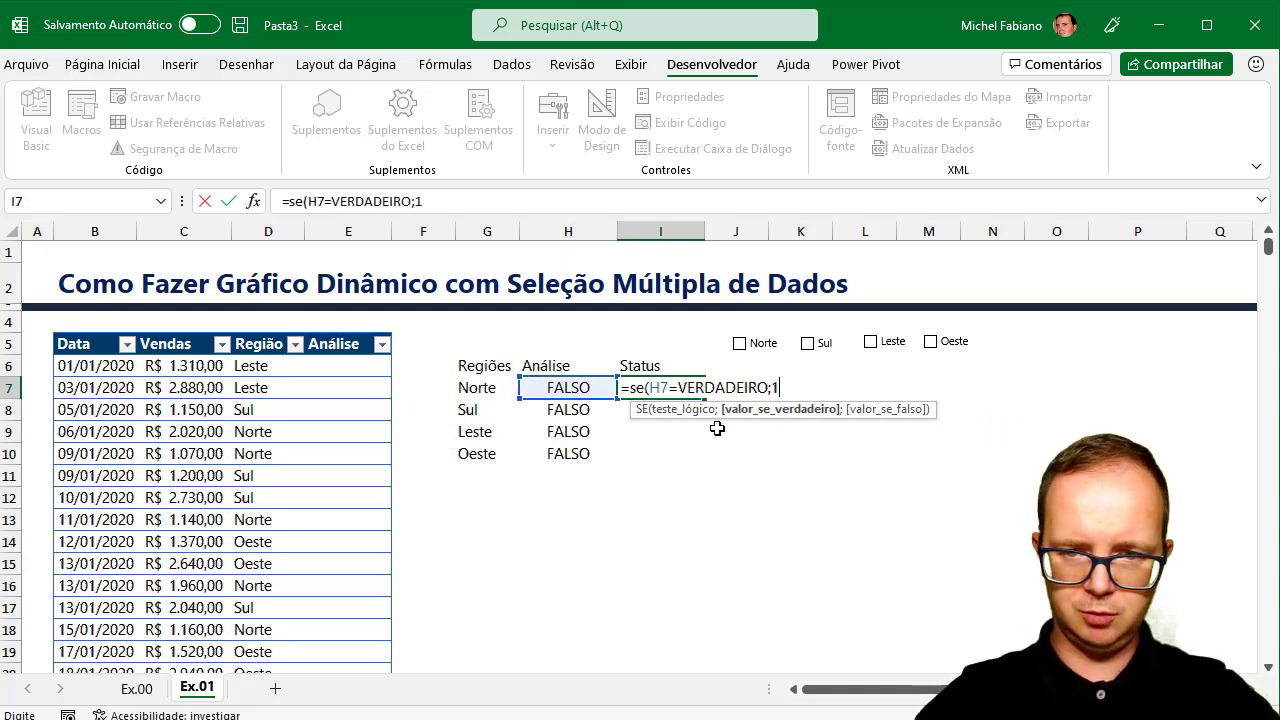
pyautogui.write(';0)')
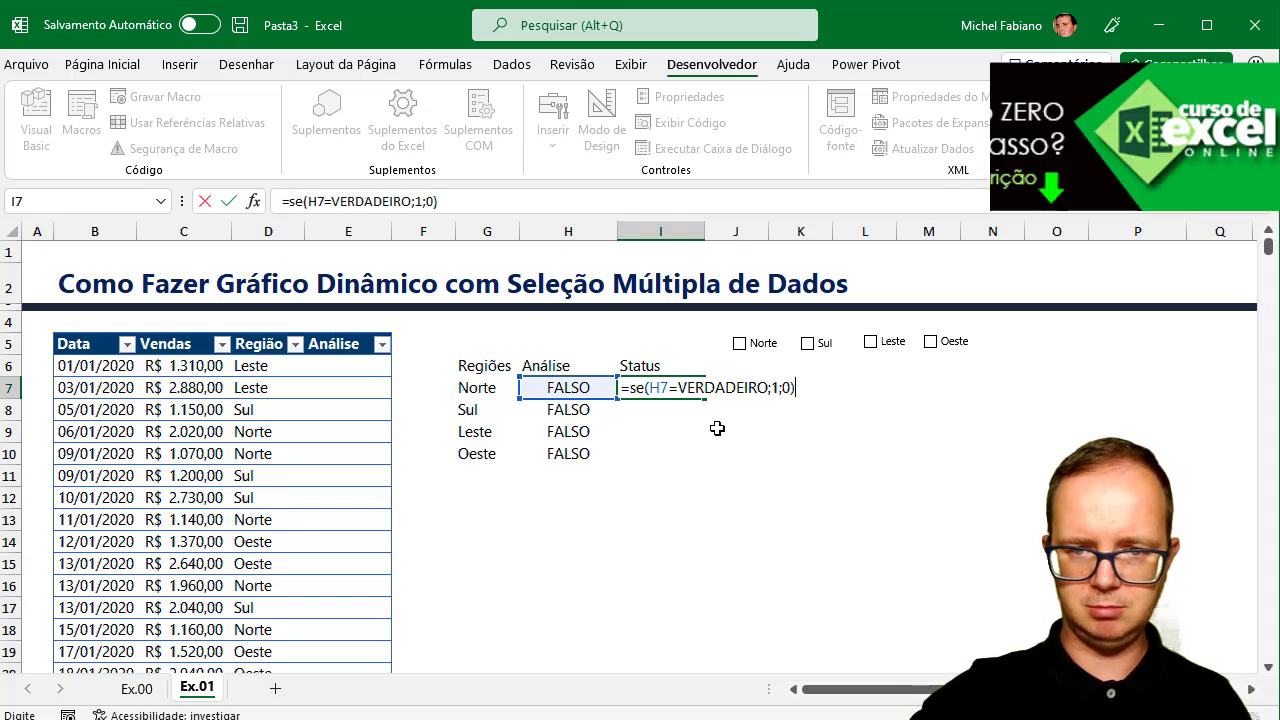
pyautogui.press('Return')
pyautogui.click(696, 391)
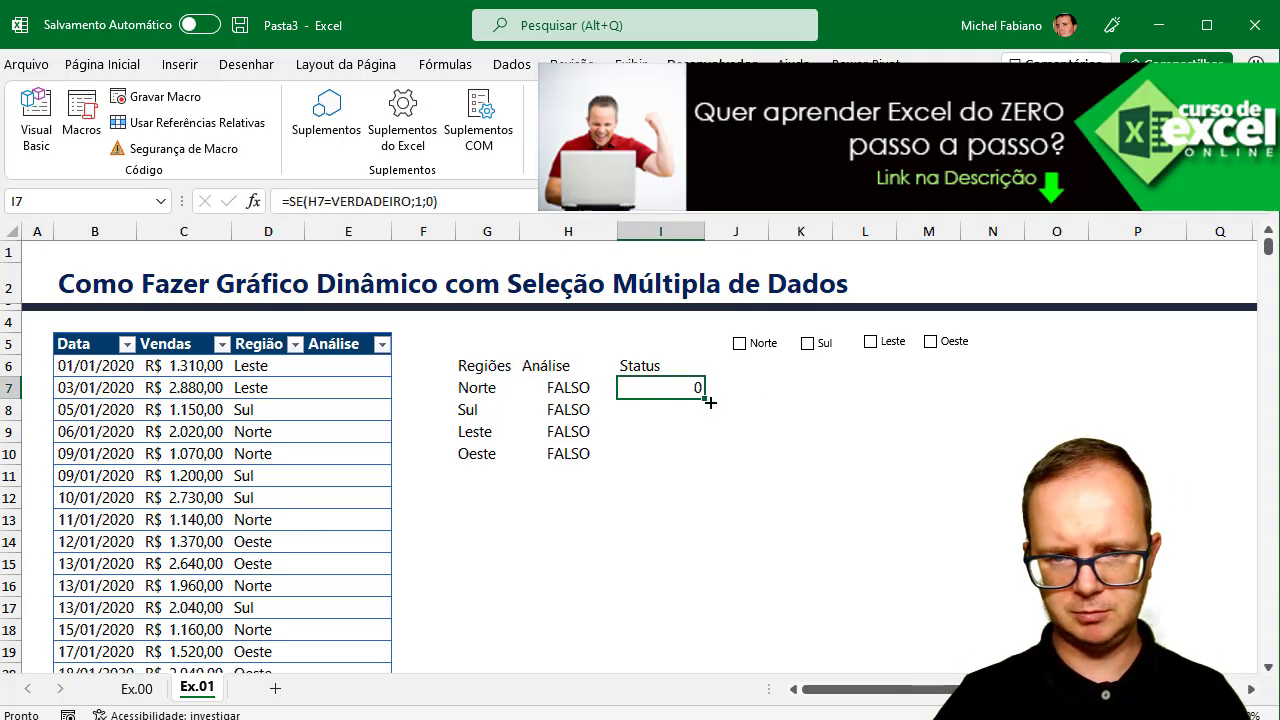
# - Fill the Status formula down to I10 and tick all four regions so each shows 1
pyautogui.doubleClick(709, 401)
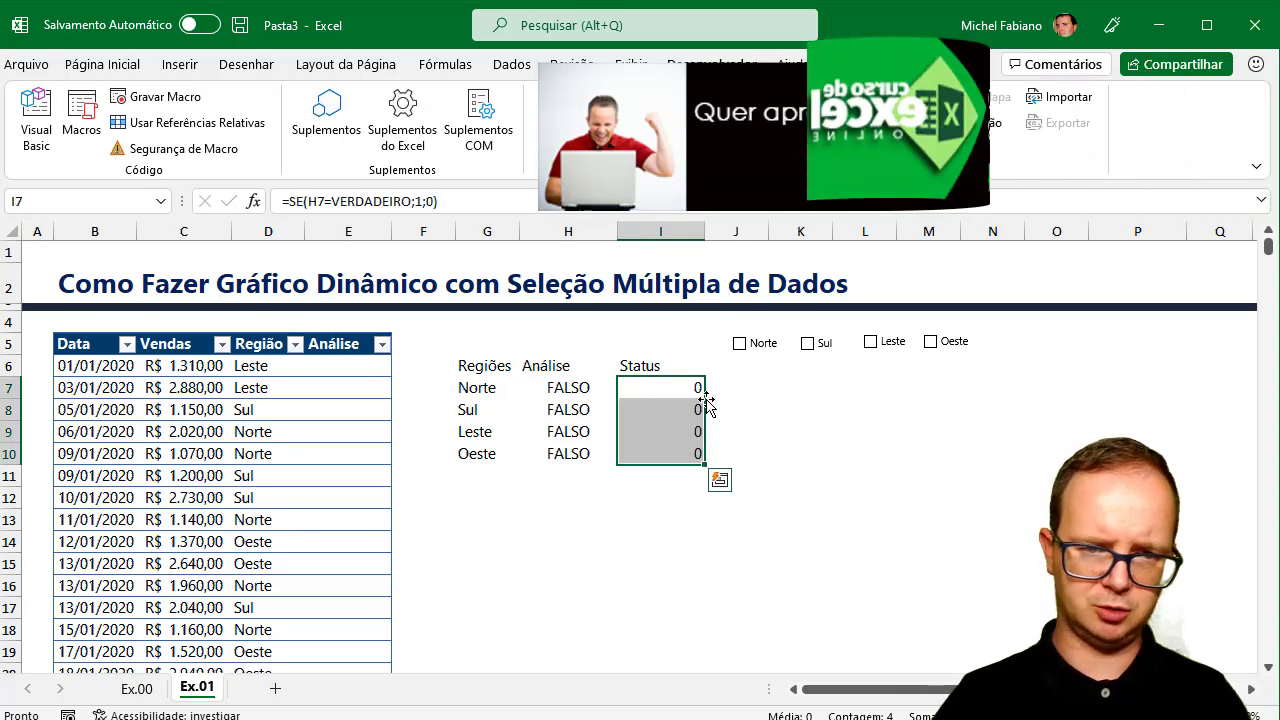
pyautogui.click(740, 344)
pyautogui.click(807, 344)
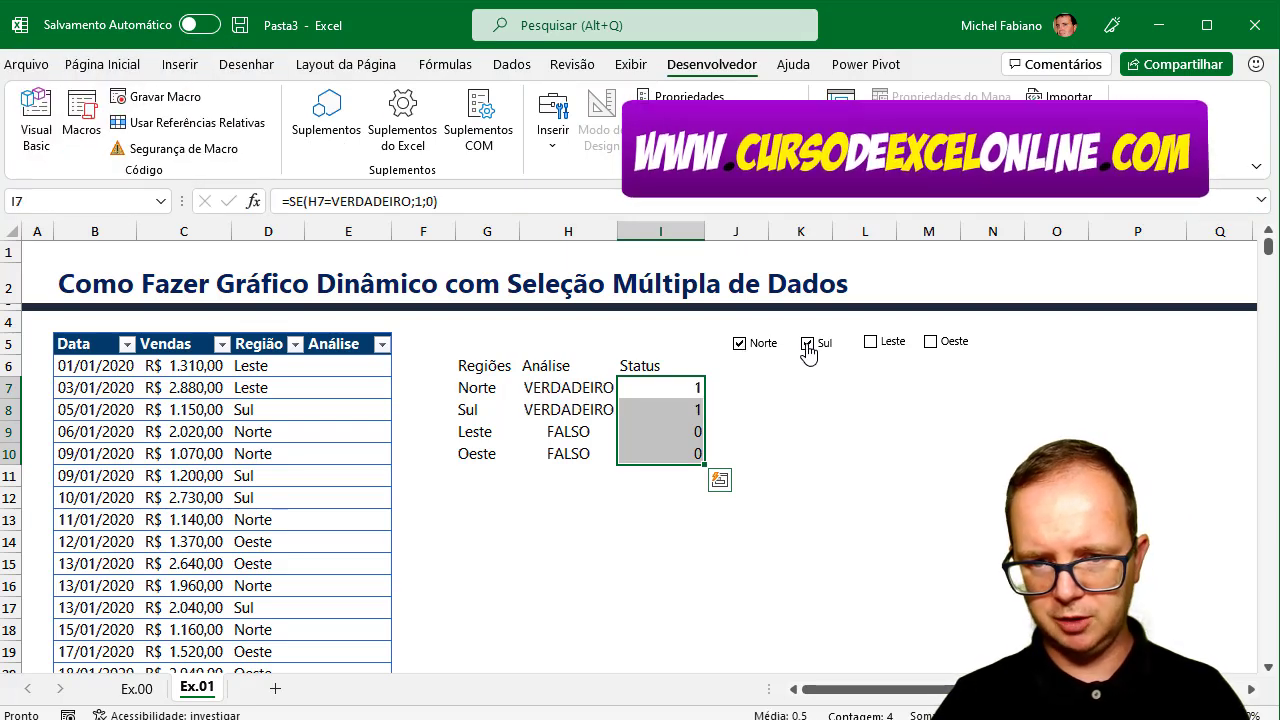
pyautogui.click(872, 343)
pyautogui.click(930, 342)
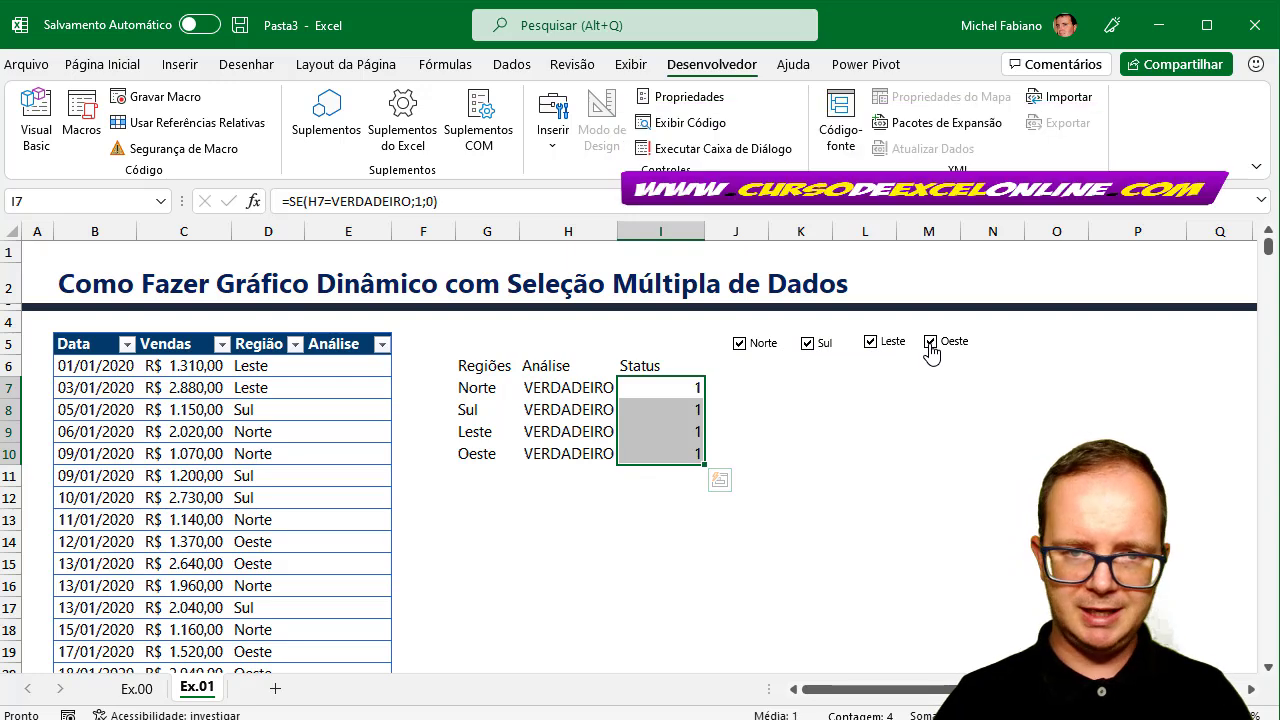
pyautogui.moveTo(672, 390); pyautogui.dragTo(669, 446)
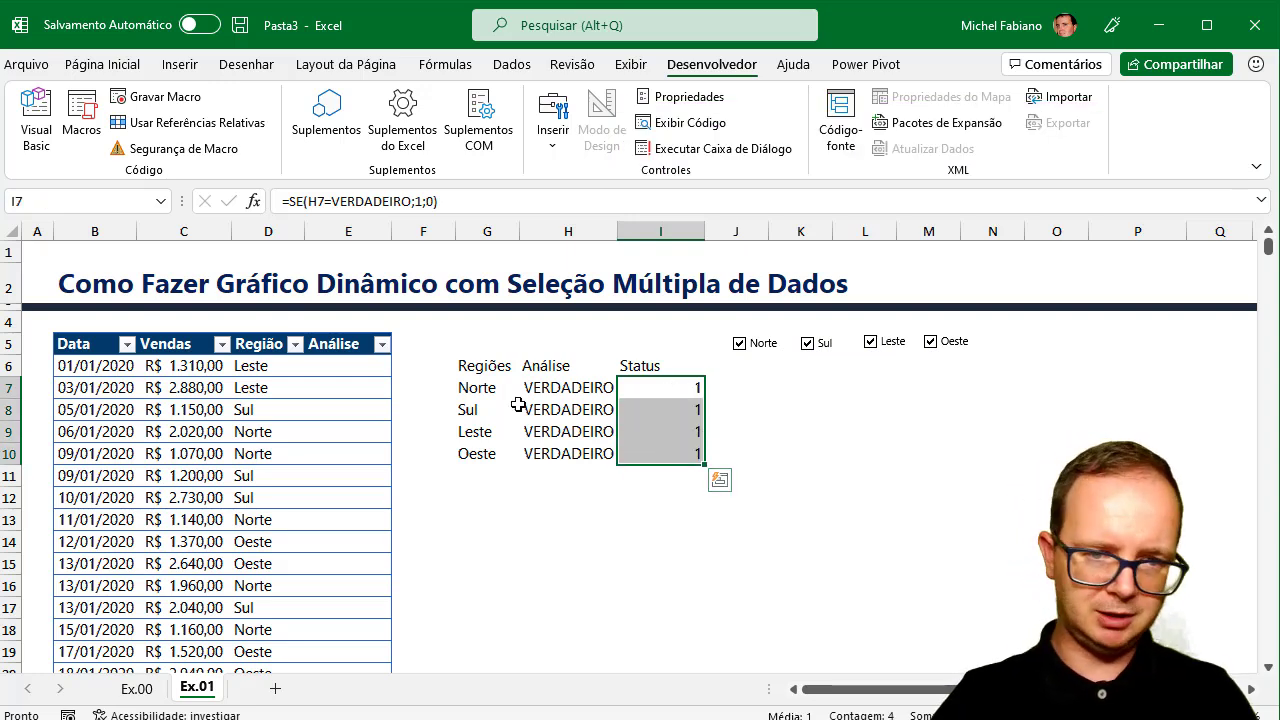
pyautogui.click(332, 370)
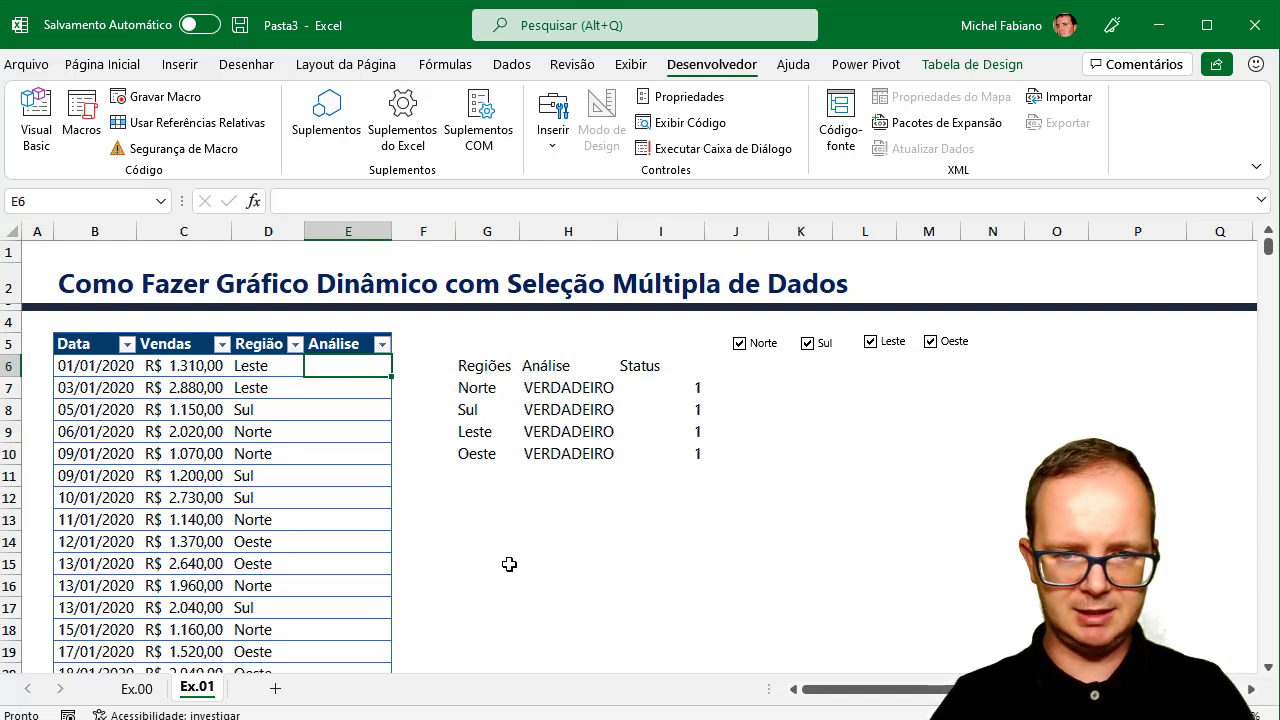
pyautogui.write('=p')
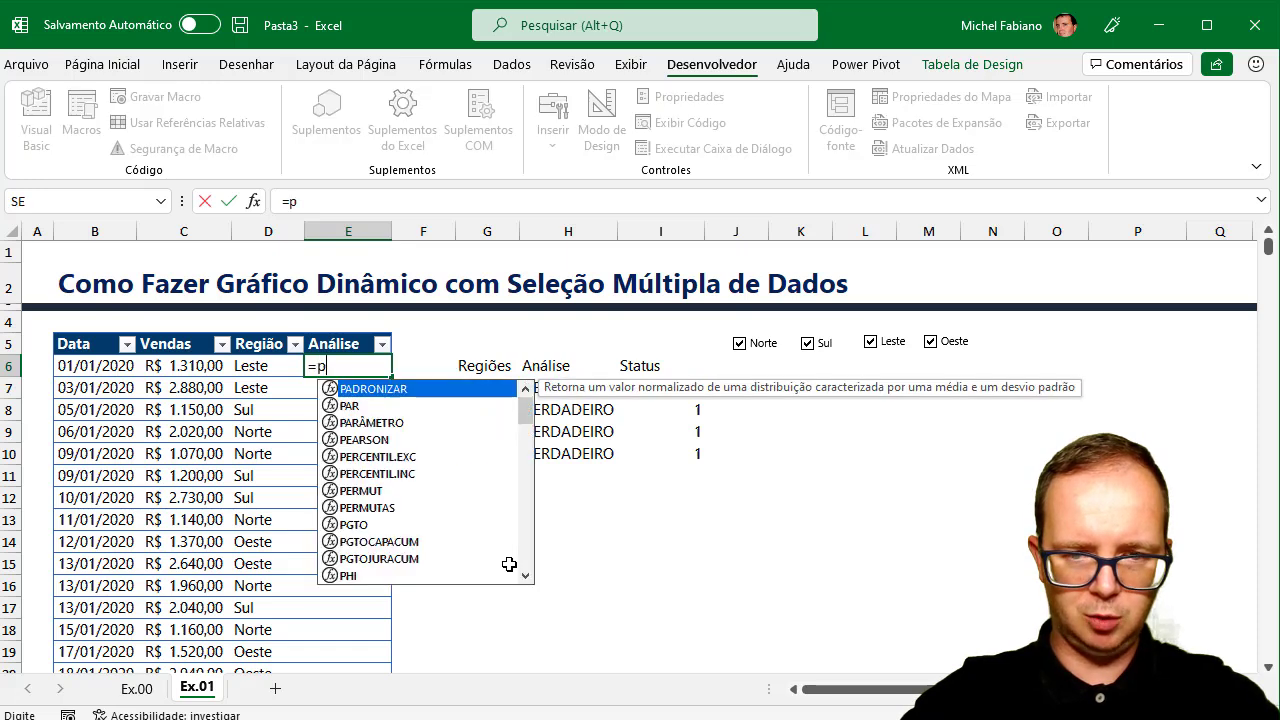
pyautogui.write('rocv(')
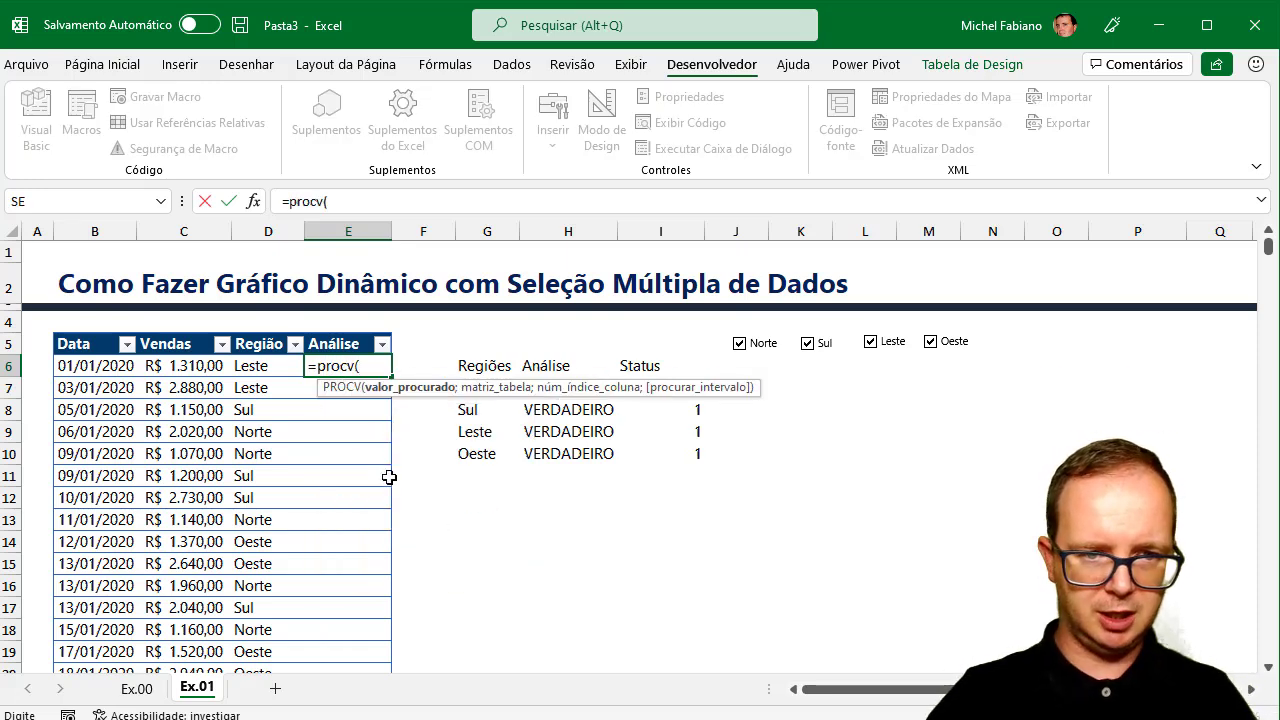
pyautogui.click(268, 368)
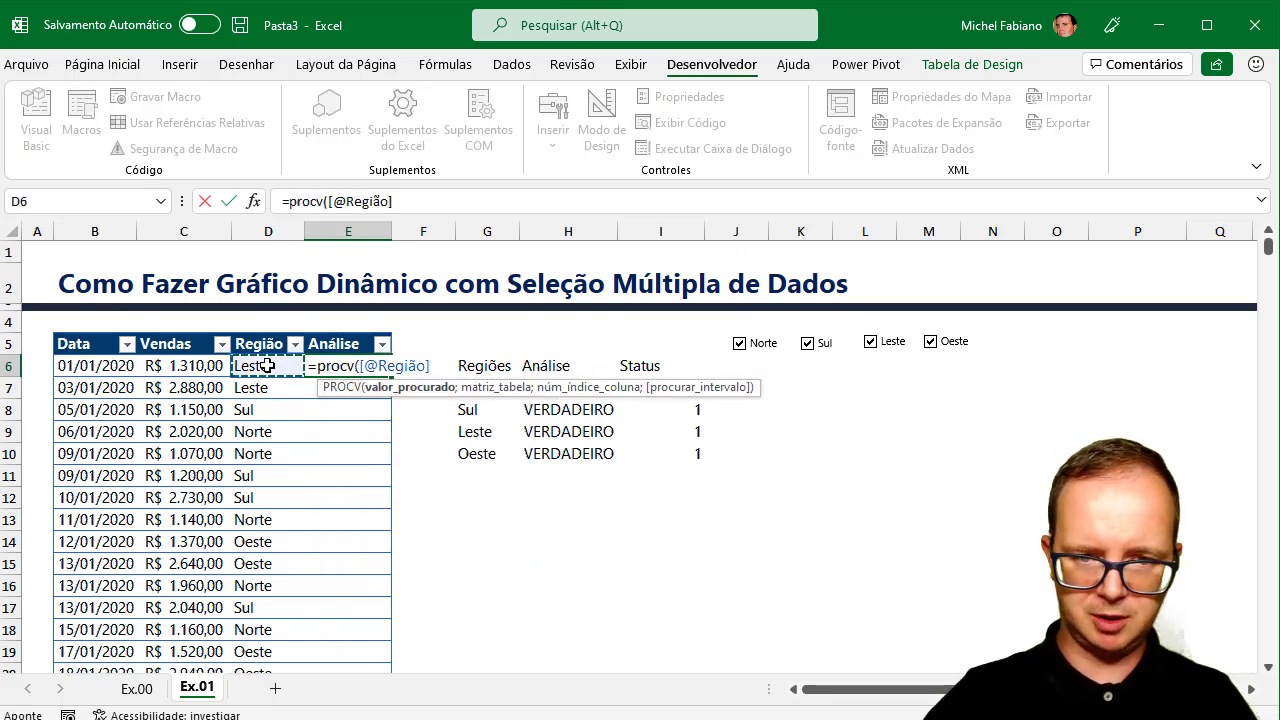
pyautogui.write(';')
pyautogui.moveTo(475, 367); pyautogui.dragTo(662, 451)
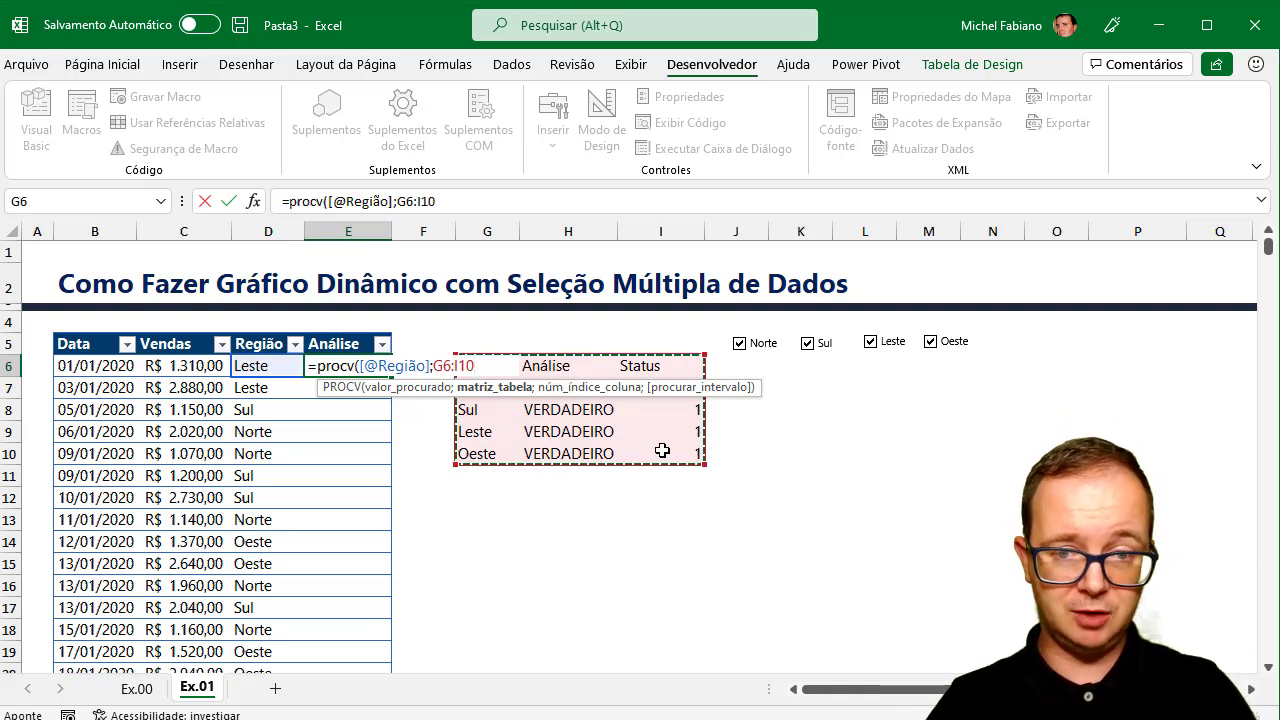
pyautogui.press('F4')
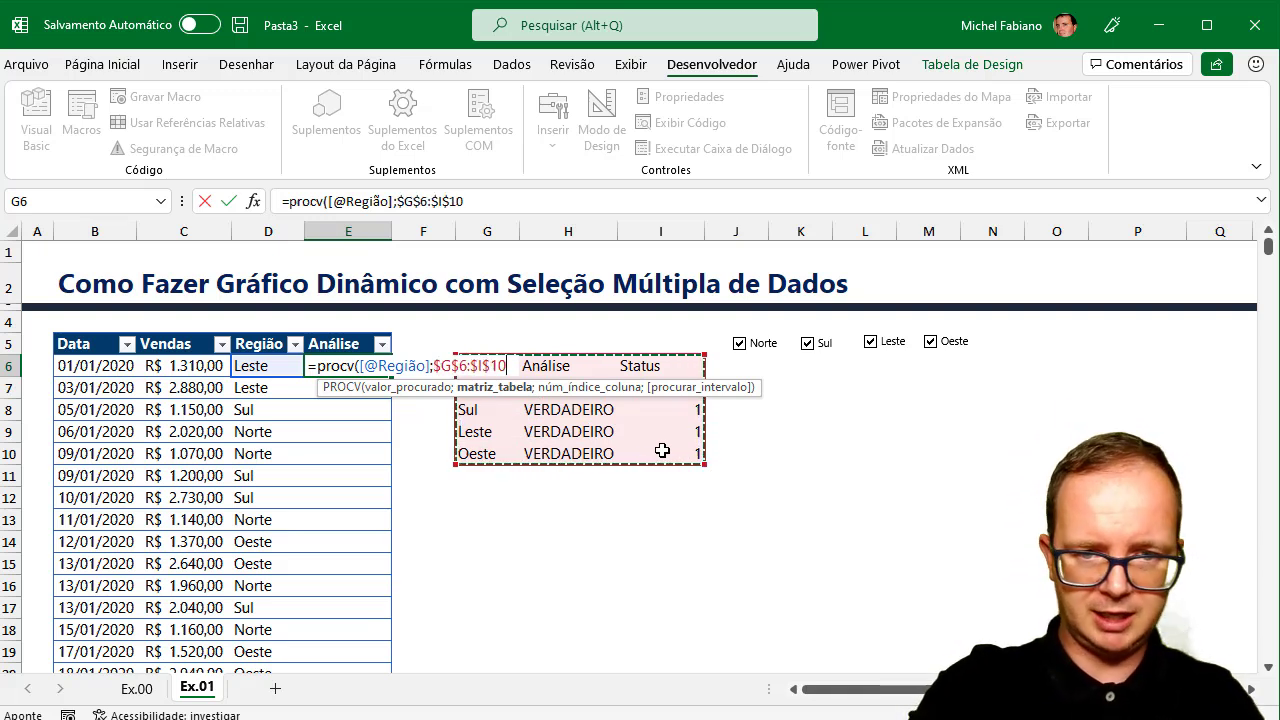
pyautogui.write(';')
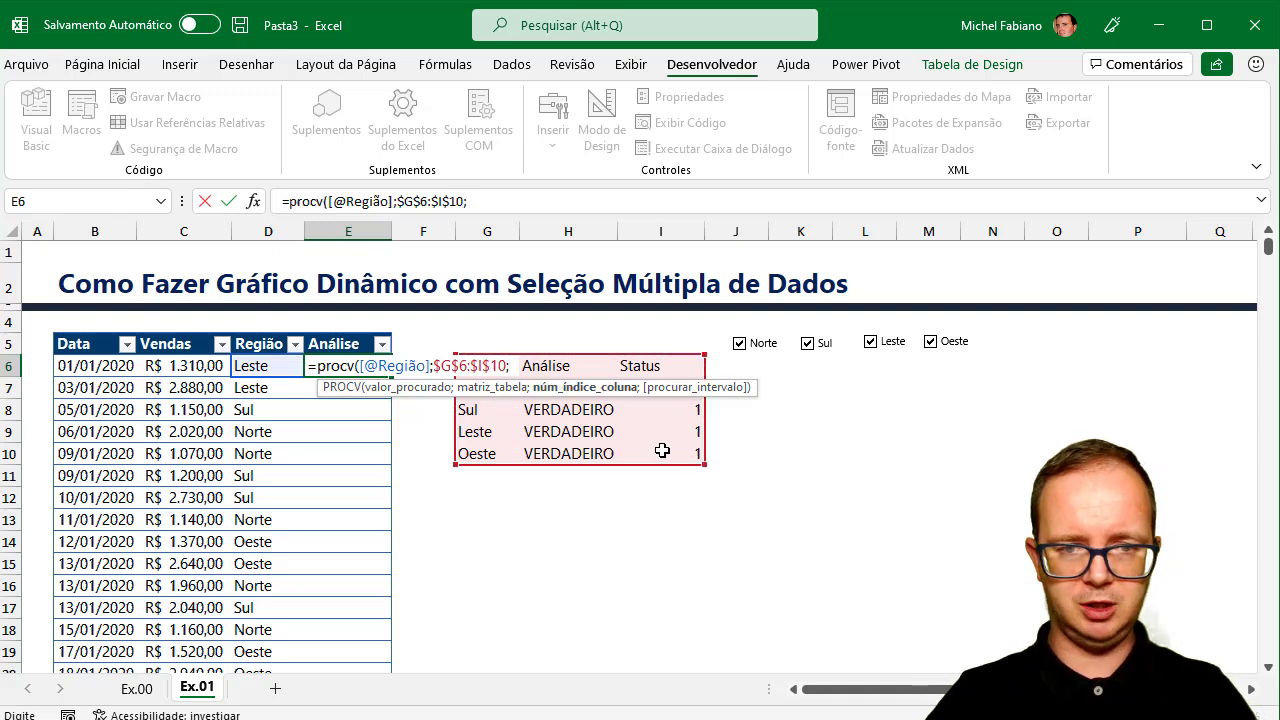
pyautogui.write('3;')
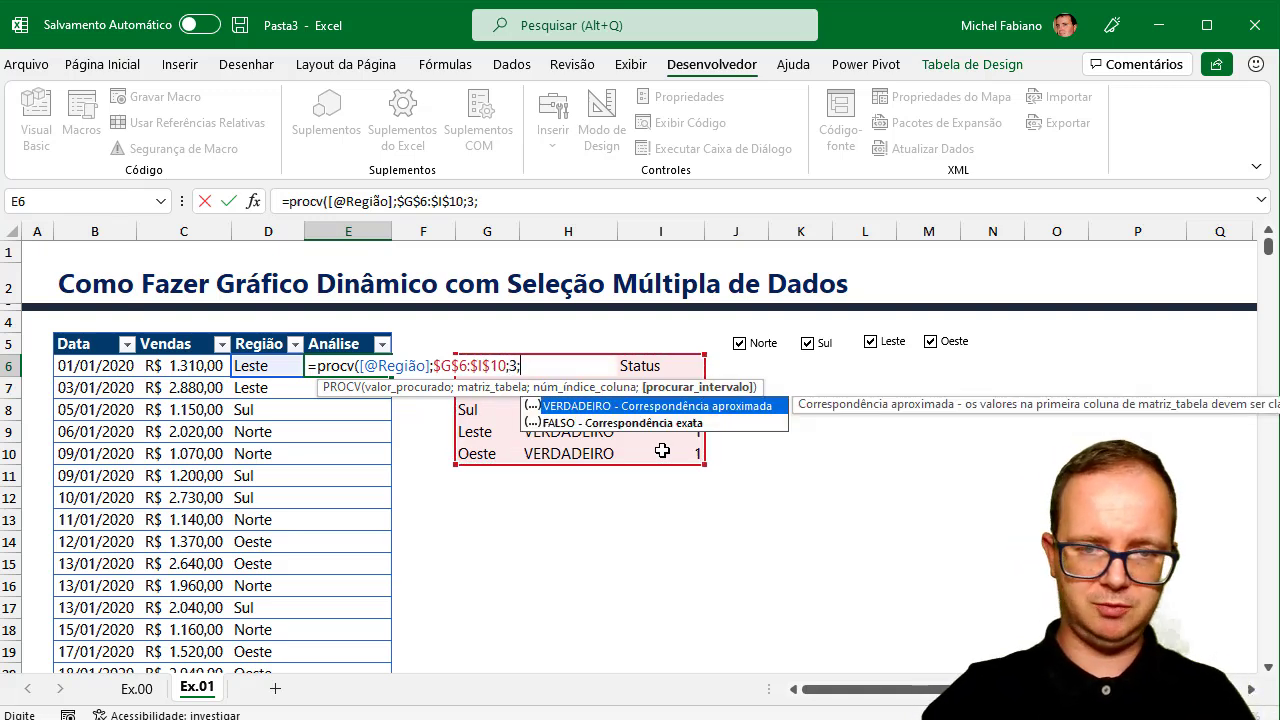
pyautogui.write('0)')
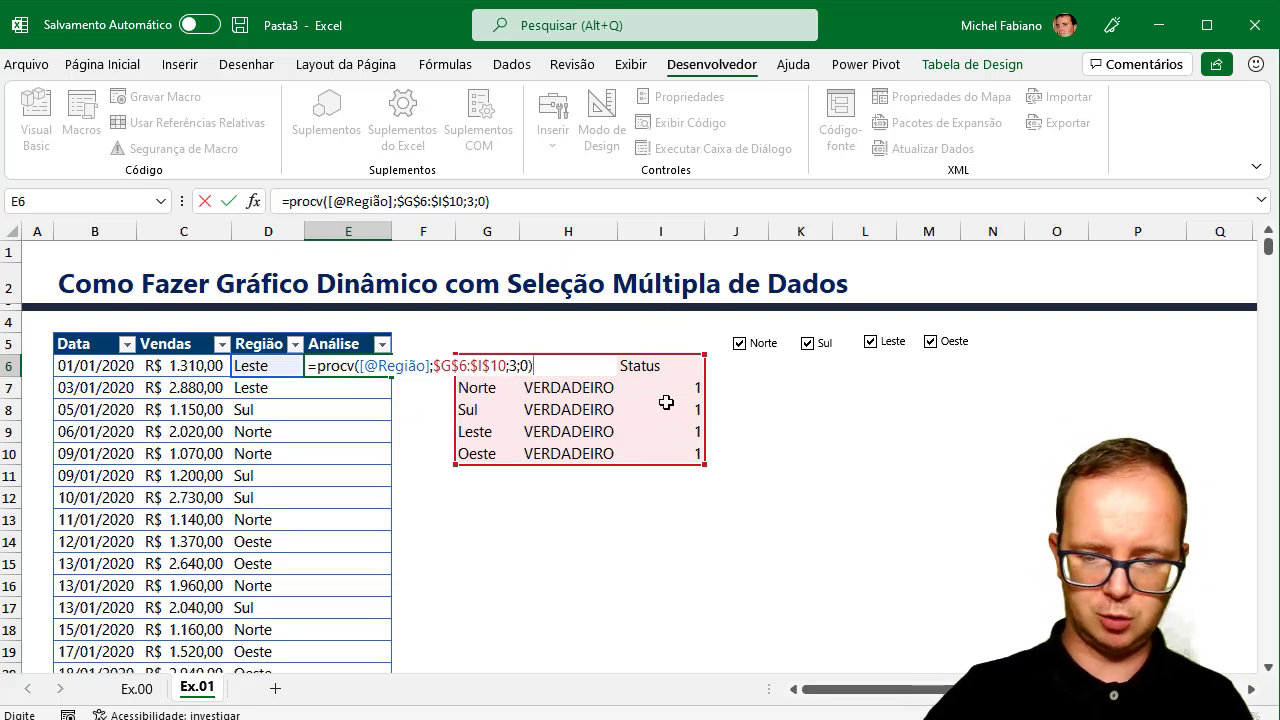
pyautogui.press('Return')
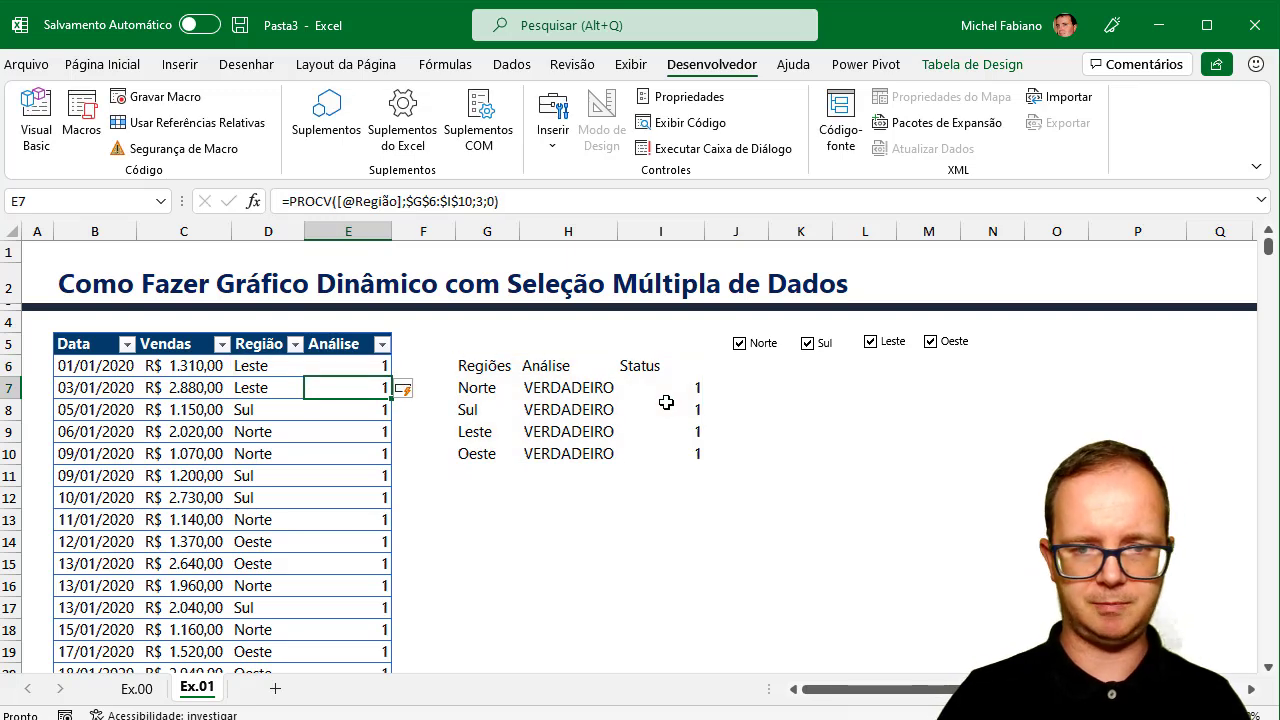
# - Untick all four region checkboxes, then tick only Leste so only Leste rows show 1
pyautogui.click(740, 344)
pyautogui.click(806, 344)
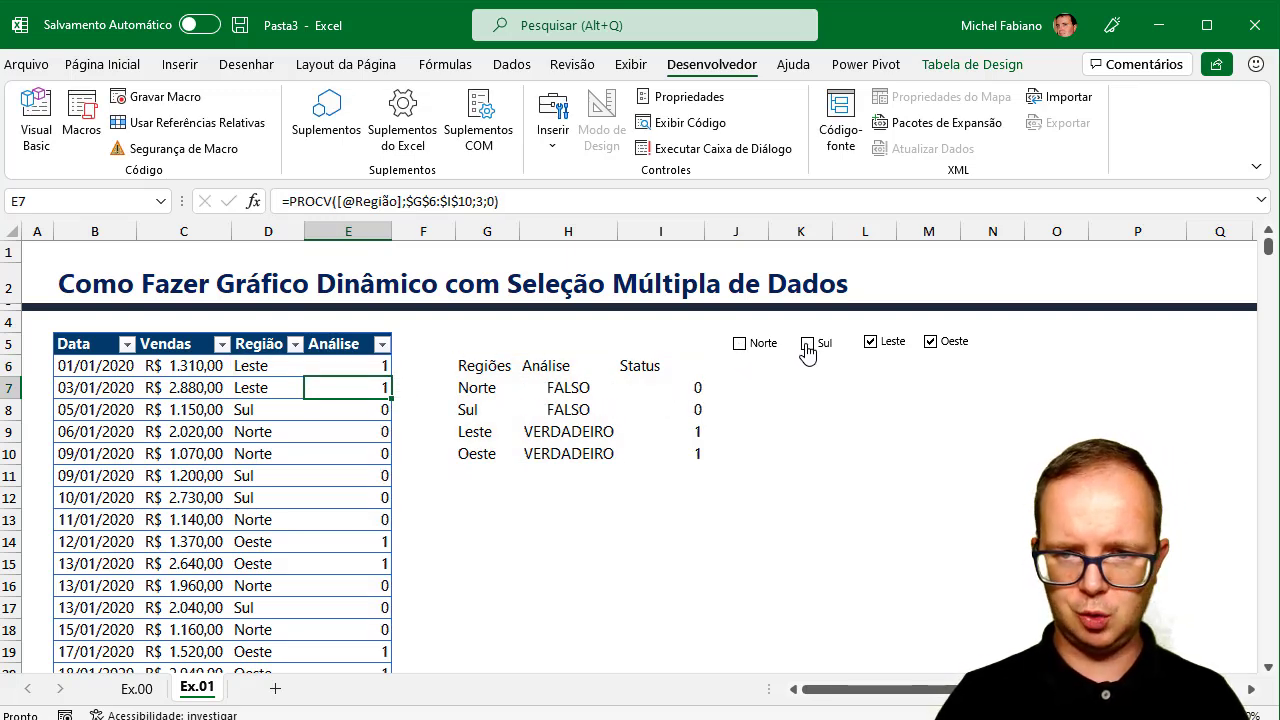
pyautogui.click(870, 344)
pyautogui.click(940, 350)
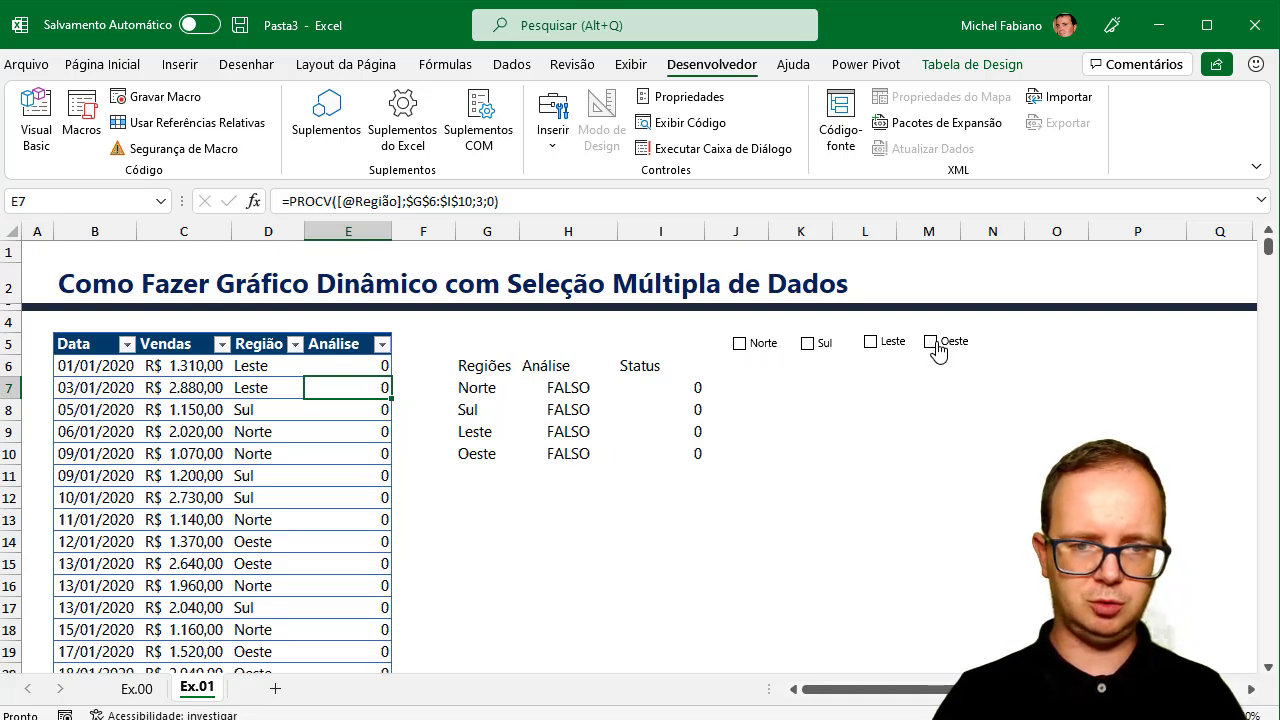
pyautogui.click(871, 343)
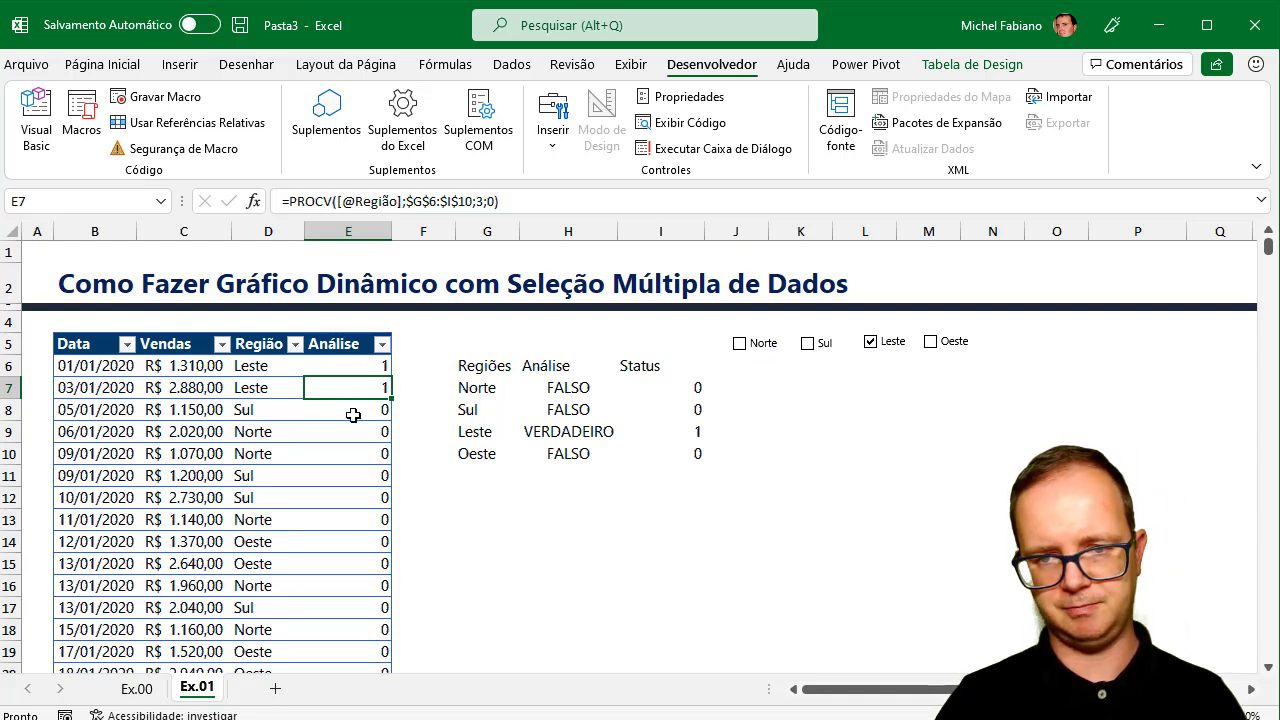
pyautogui.click(754, 368)
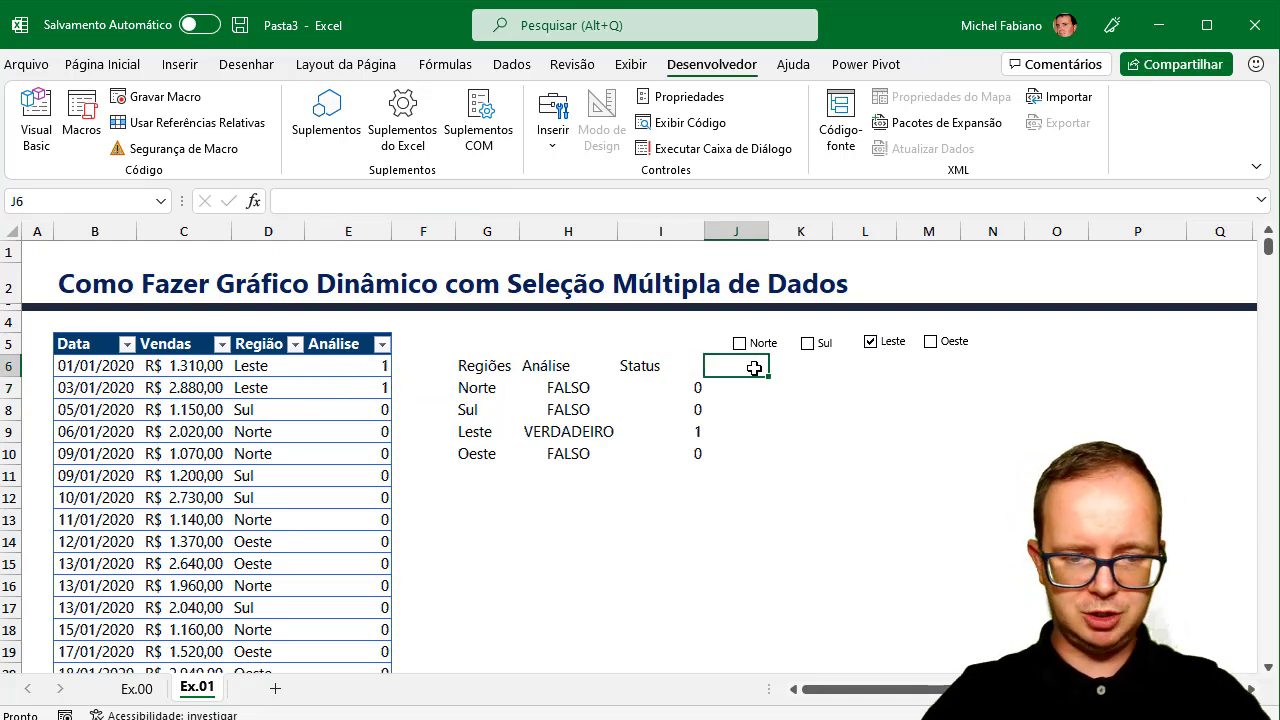
# - Enter a Total header in J6, re-tick Norte, Sul and Oeste, and select J7:J10
pyautogui.write('Total')
pyautogui.press('Return')
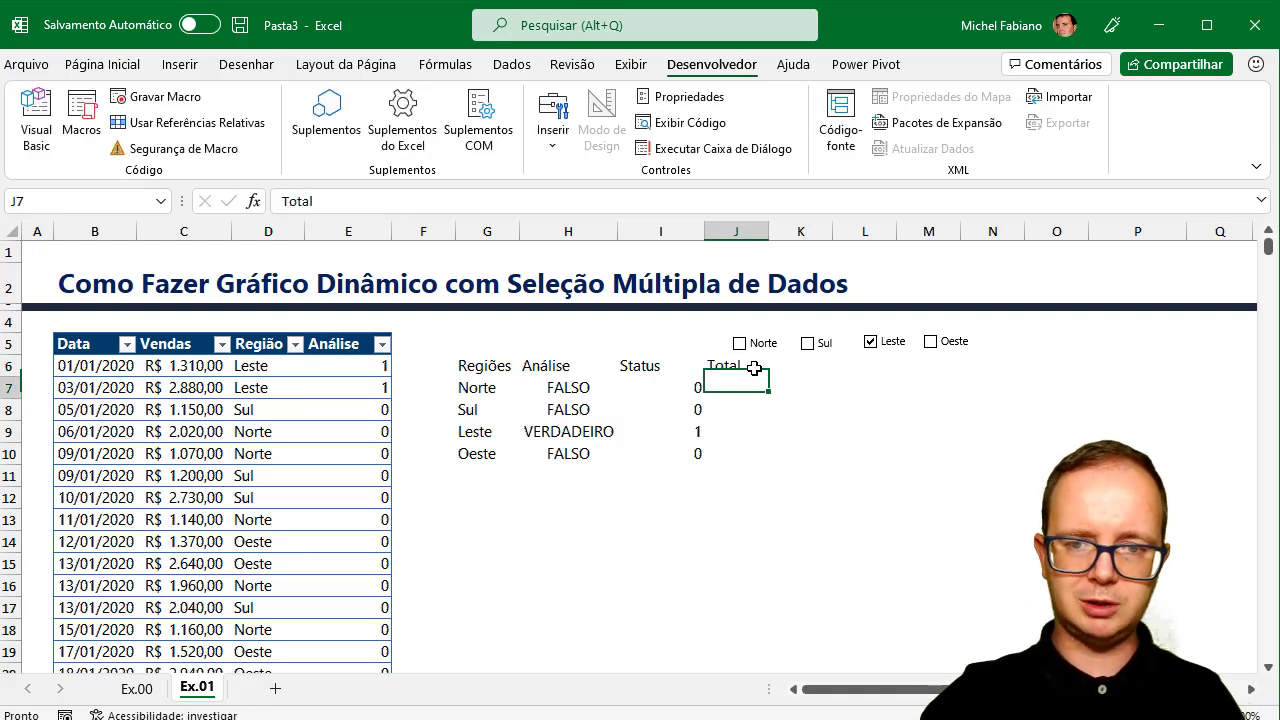
pyautogui.click(742, 345)
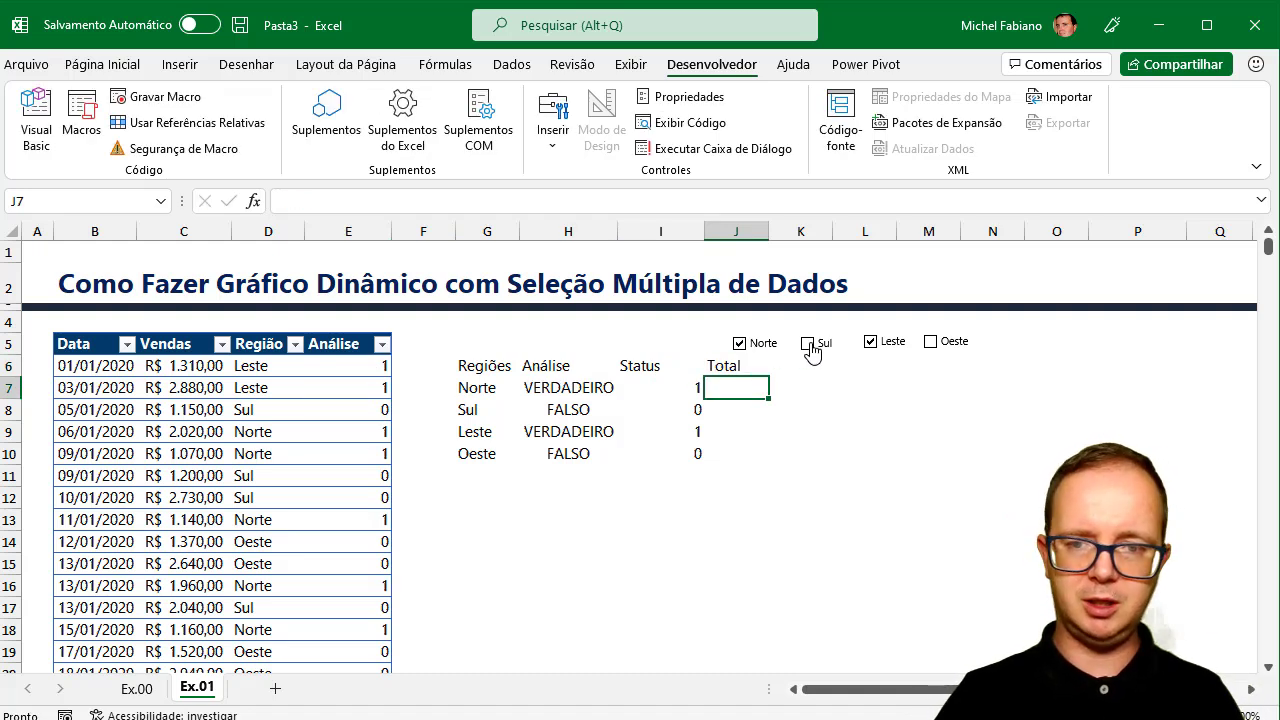
pyautogui.click(812, 344)
pyautogui.click(932, 345)
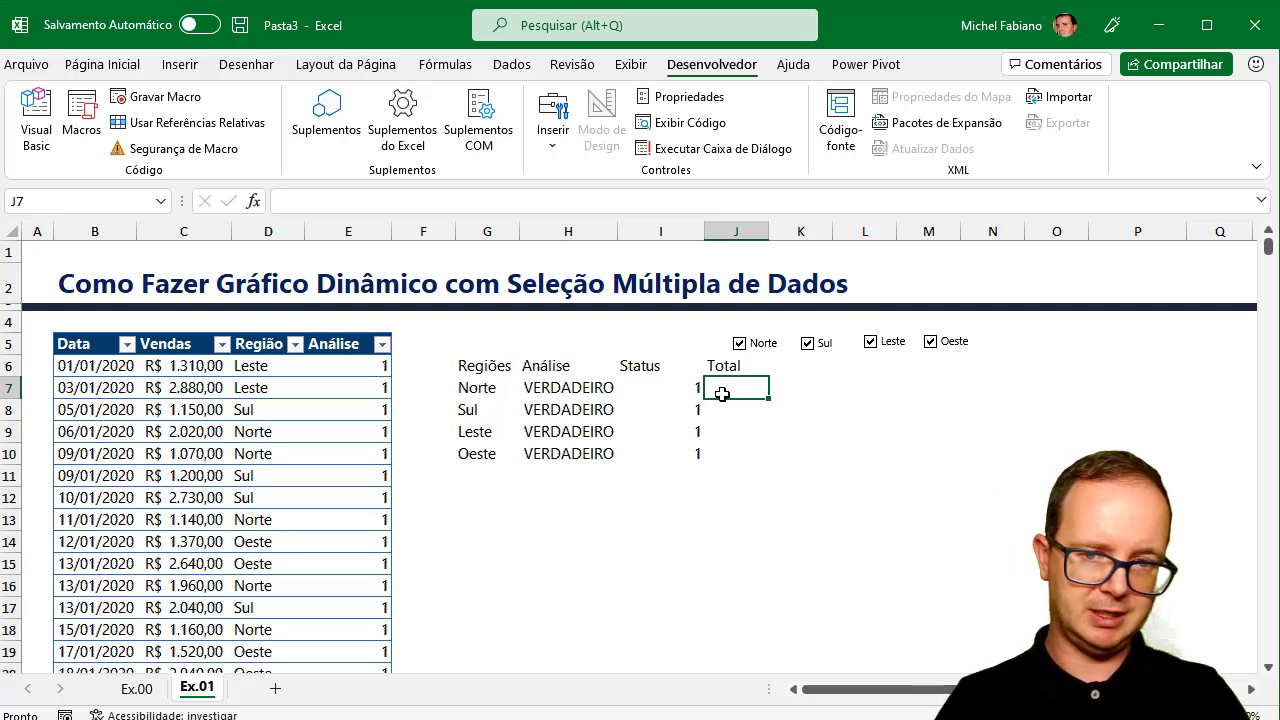
pyautogui.moveTo(722, 394); pyautogui.dragTo(732, 452)
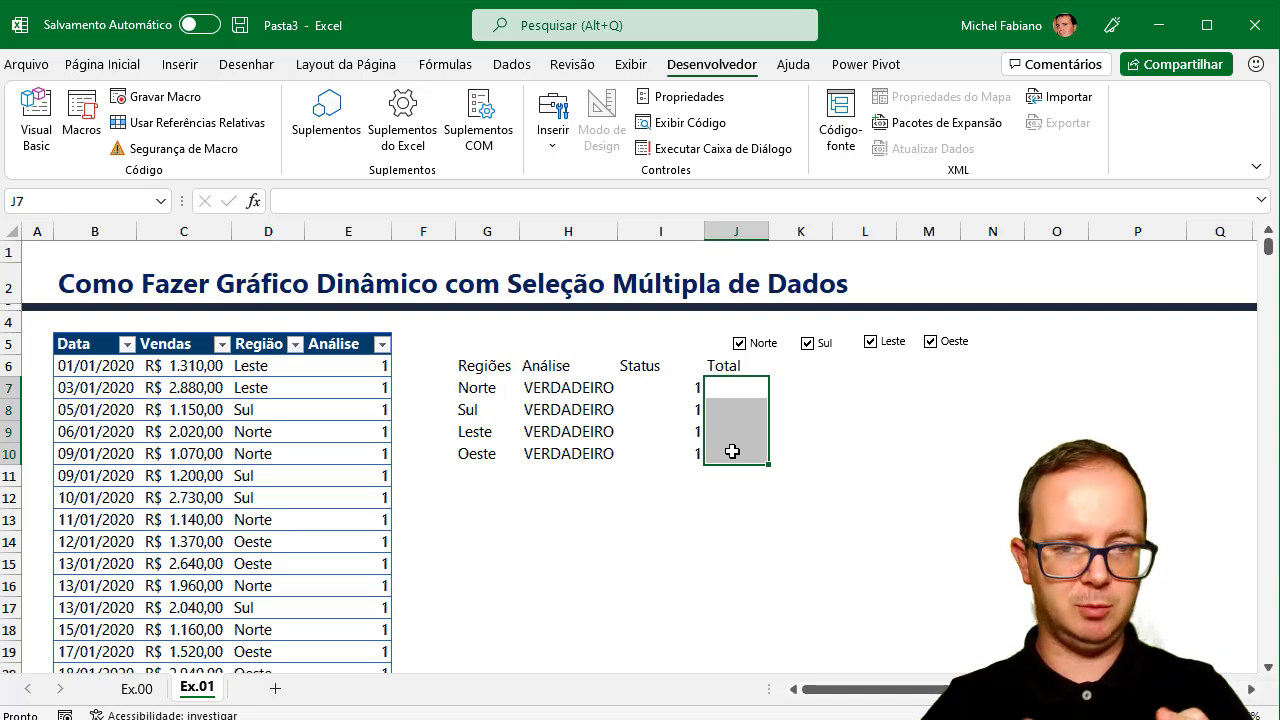
pyautogui.click(742, 389)
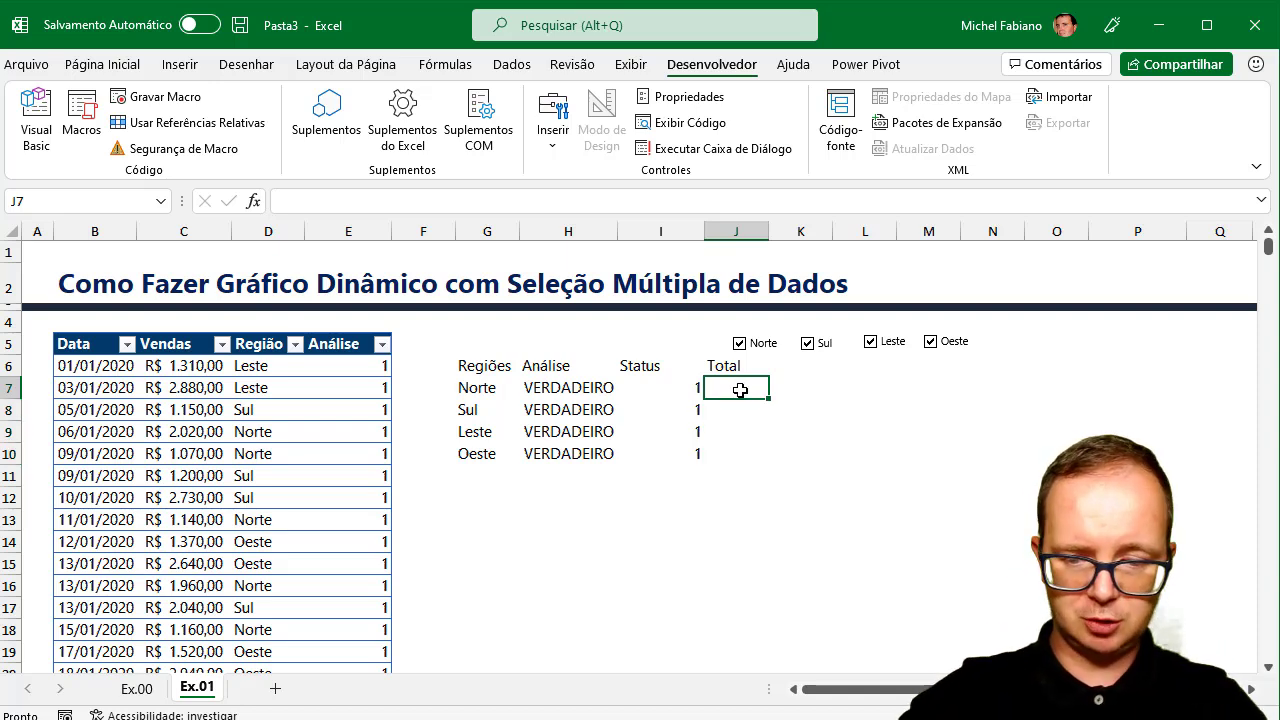
# - Start a SOMASES in J7 summing Tabela13[Vendas] where Tabela13[Região] matches G7 (Norte)
pyautogui.write('=somases')
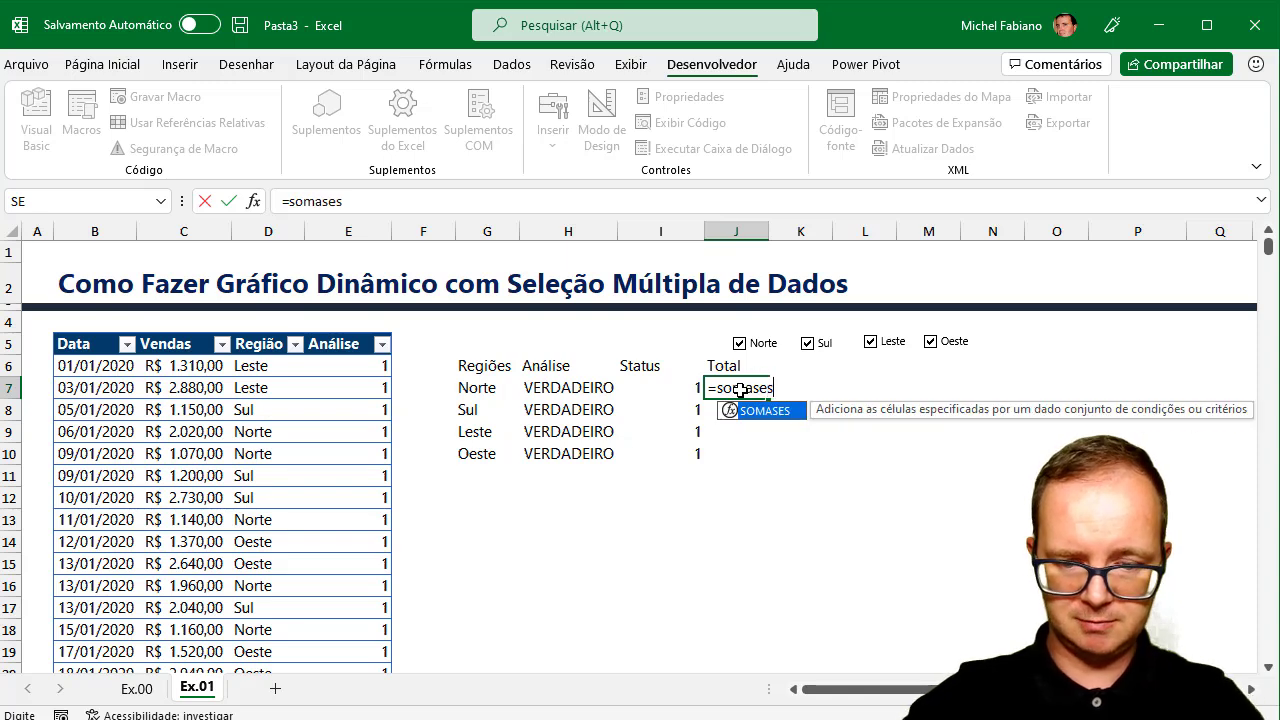
pyautogui.write('(')
pyautogui.click(196, 366)
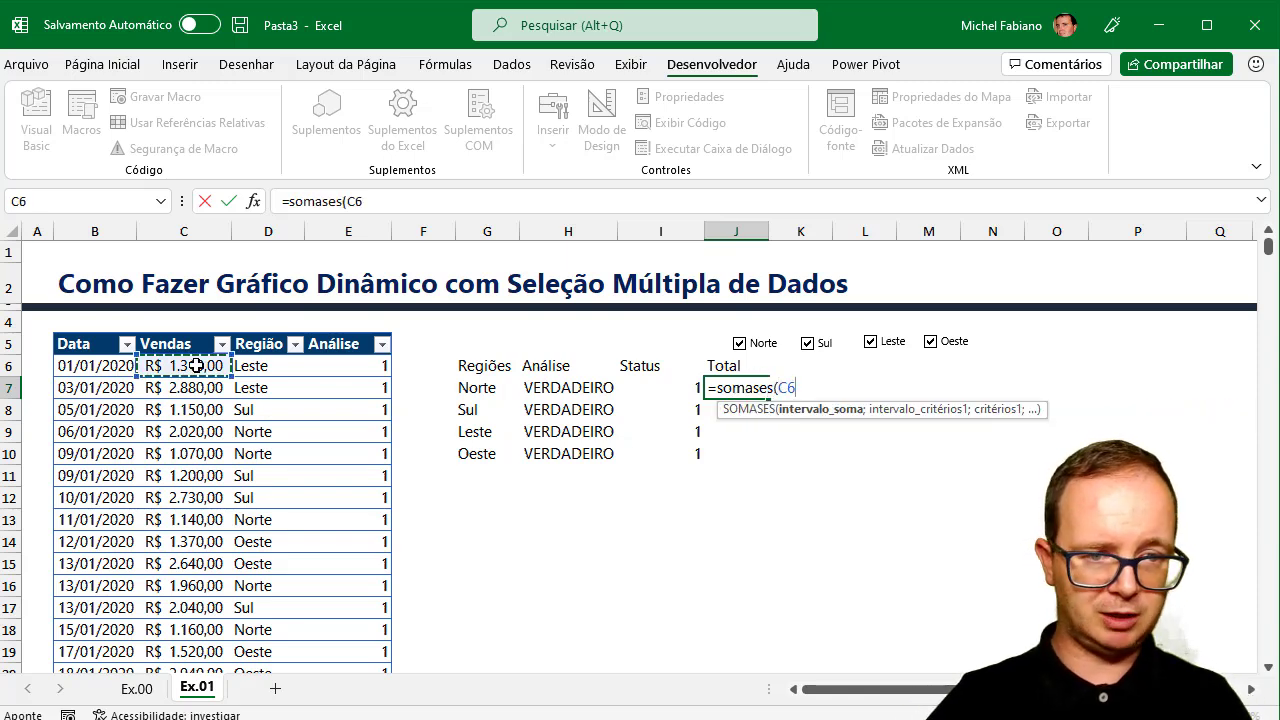
pyautogui.hotkey('ctrl', 'shift', 'Down')
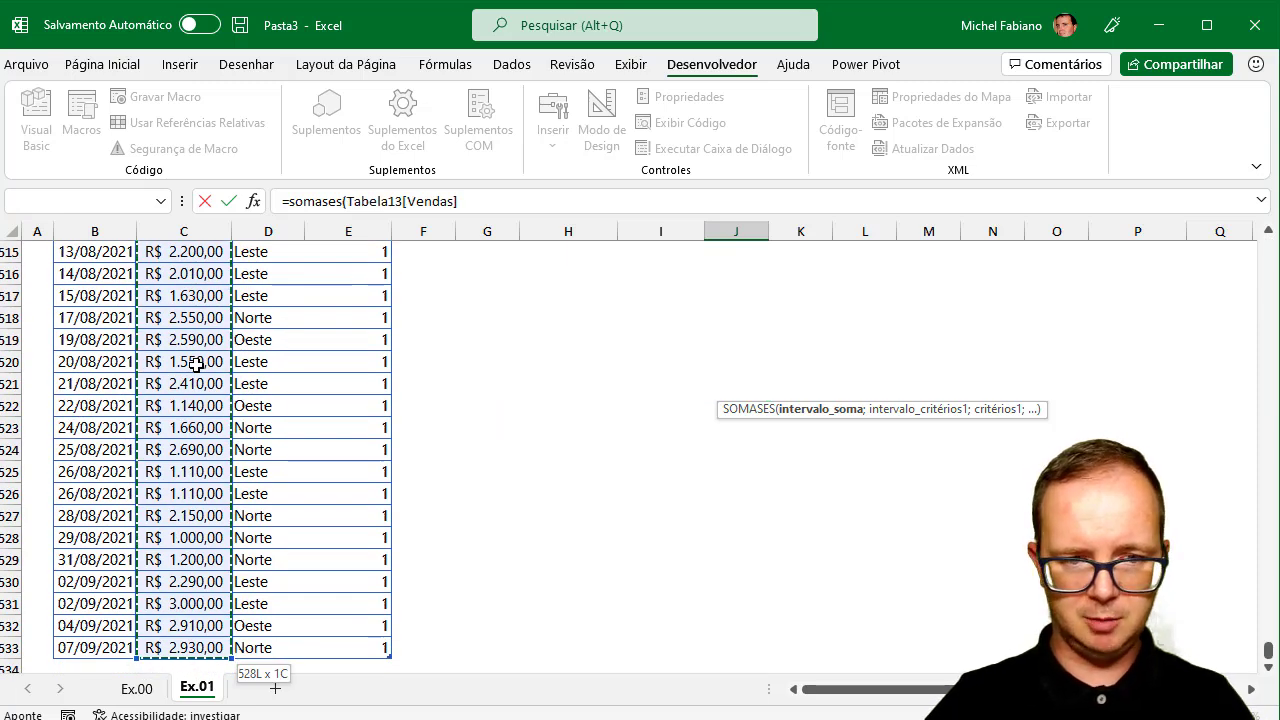
pyautogui.write(';')
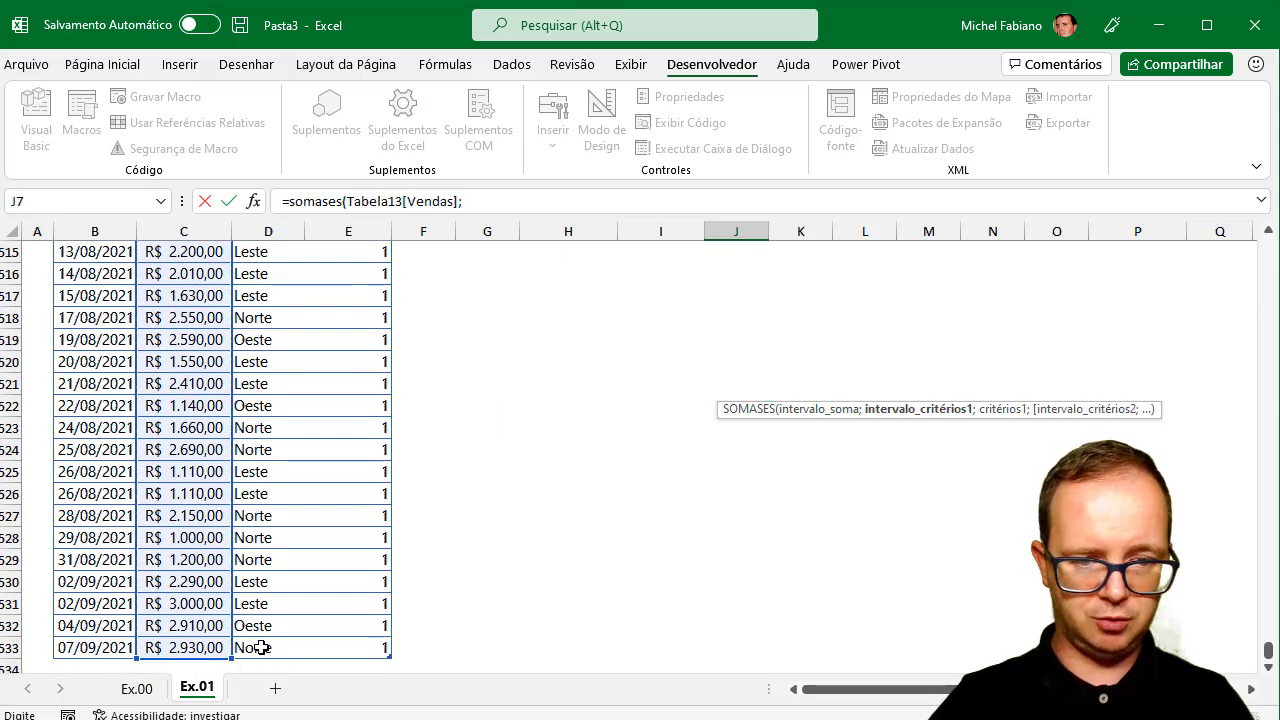
pyautogui.moveTo(260, 648); pyautogui.dragTo(281, 5)
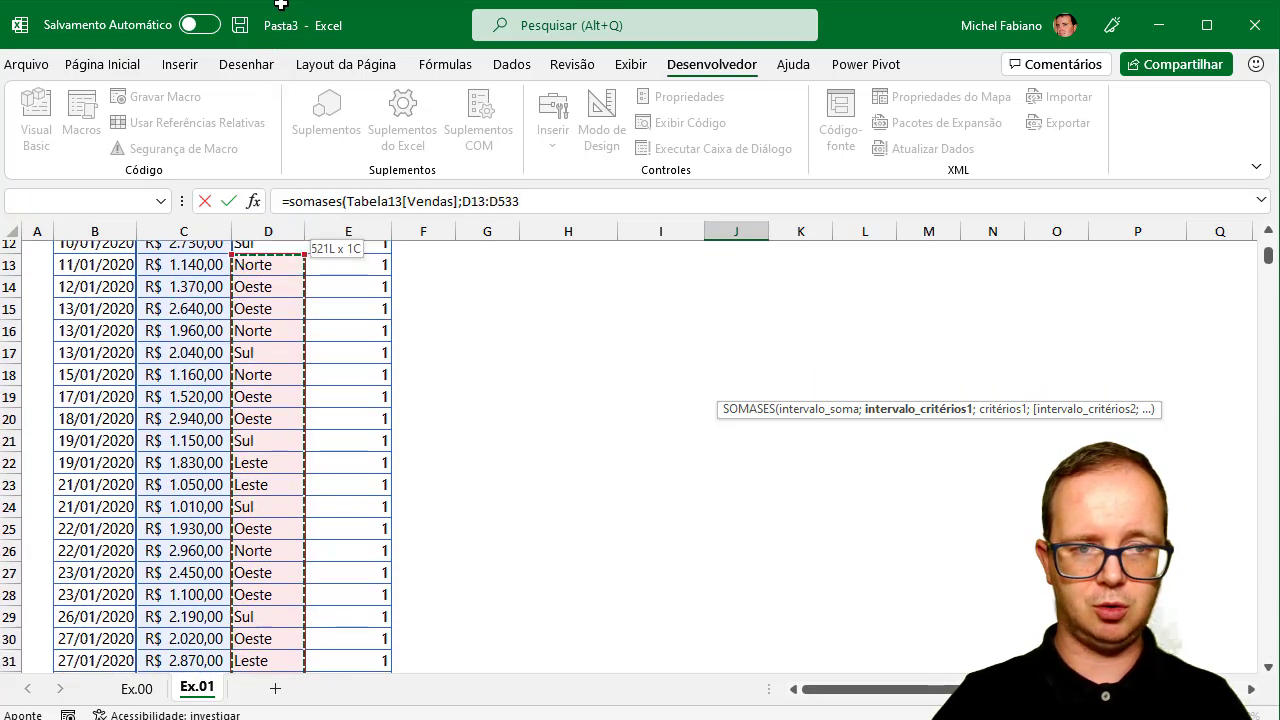
pyautogui.moveTo(281, 5); pyautogui.dragTo(260, 296)
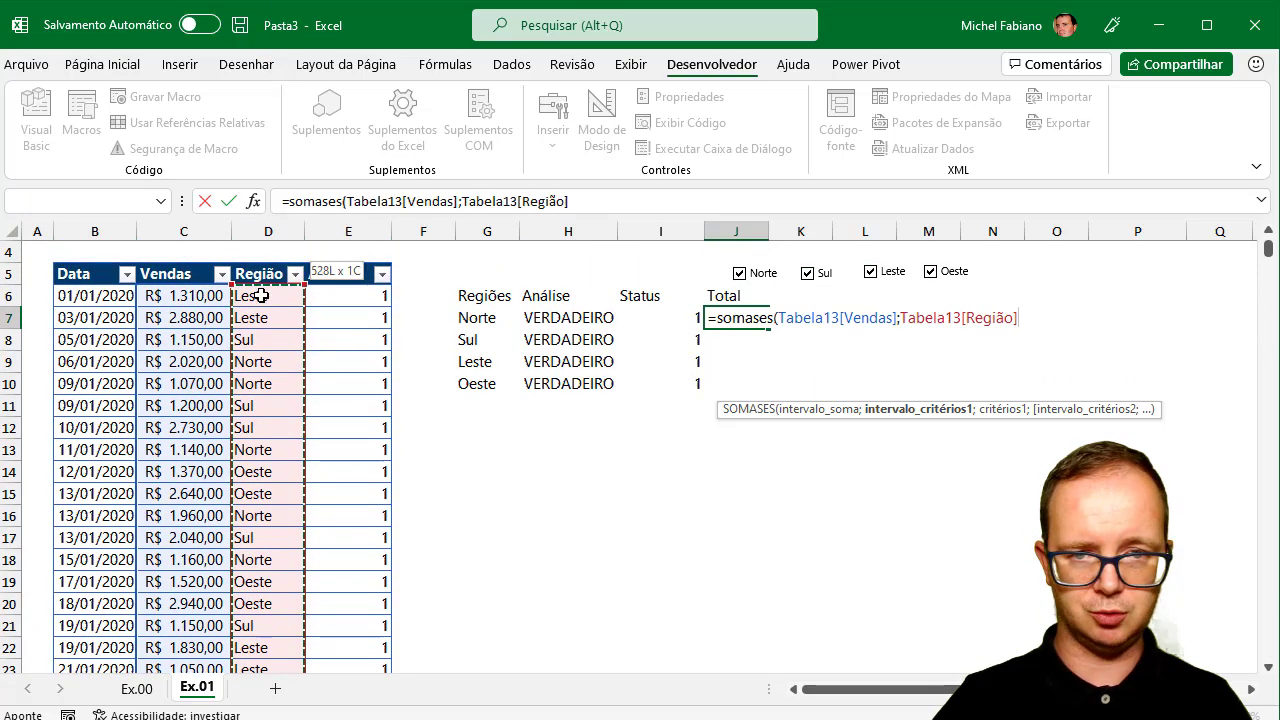
pyautogui.write(';')
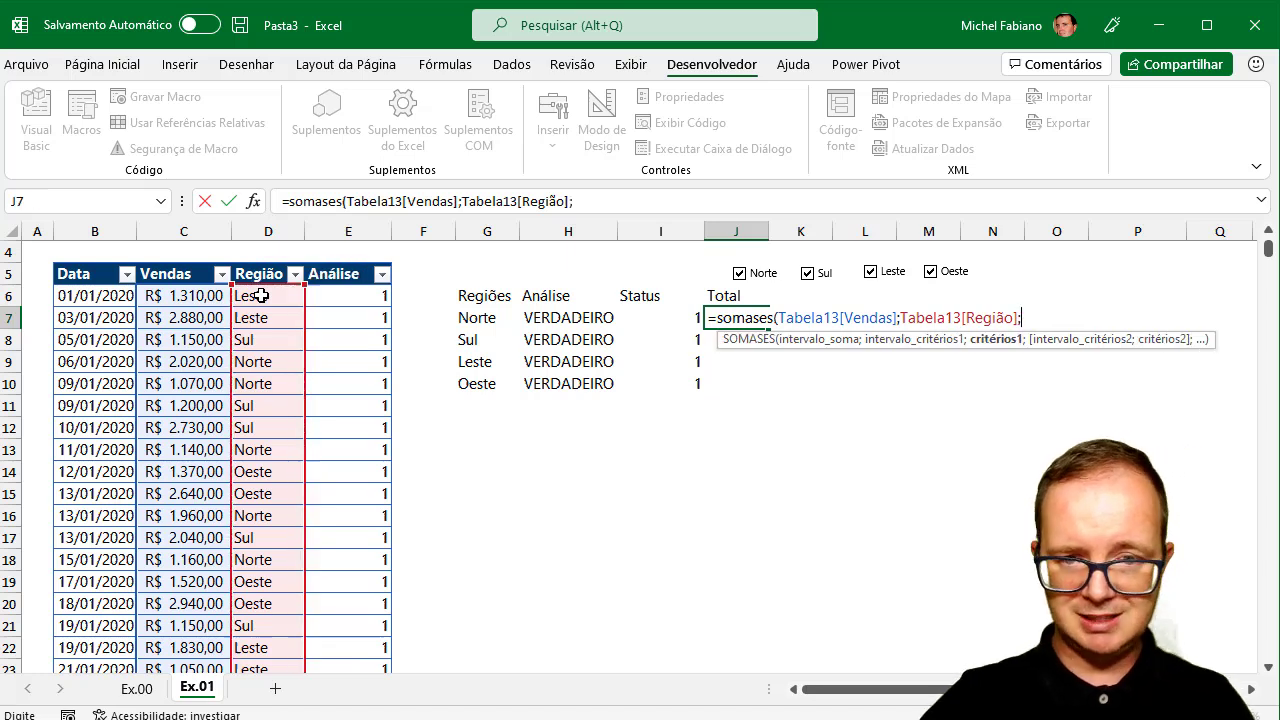
pyautogui.click(474, 317)
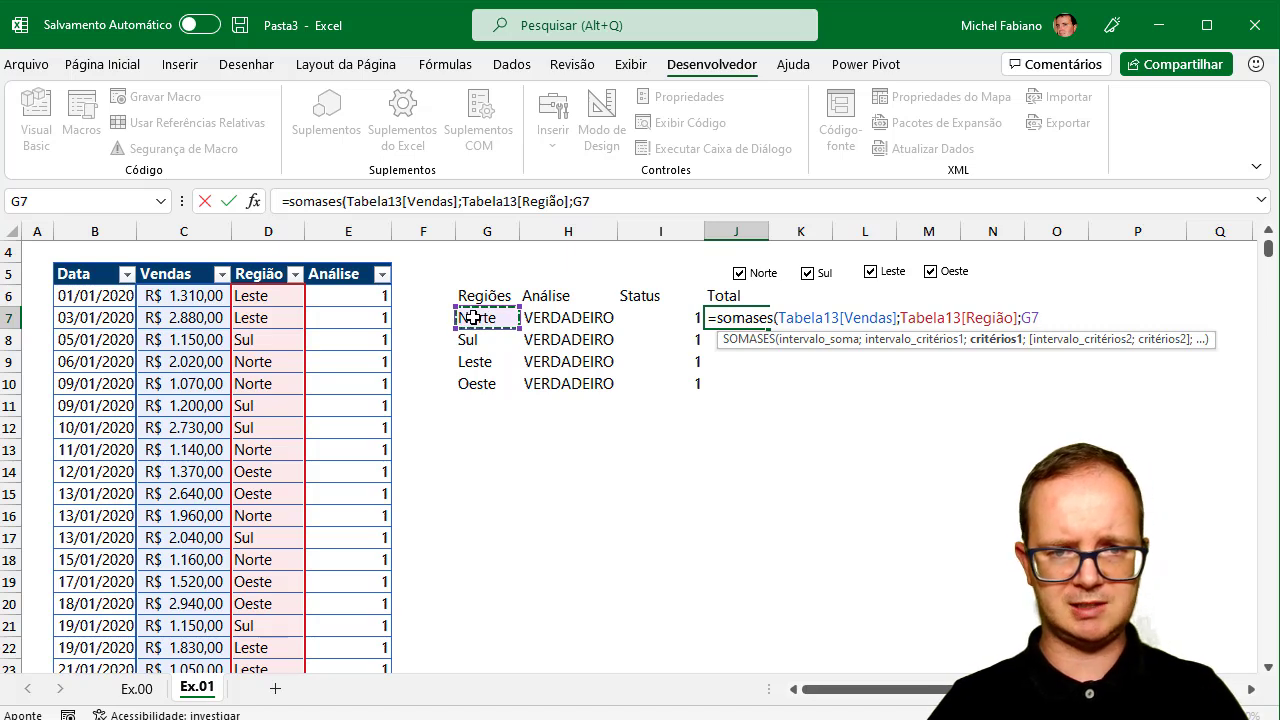
# - Add the criterion Tabela13[Análise] equals 1 and commit, giving 292820
pyautogui.write(';')
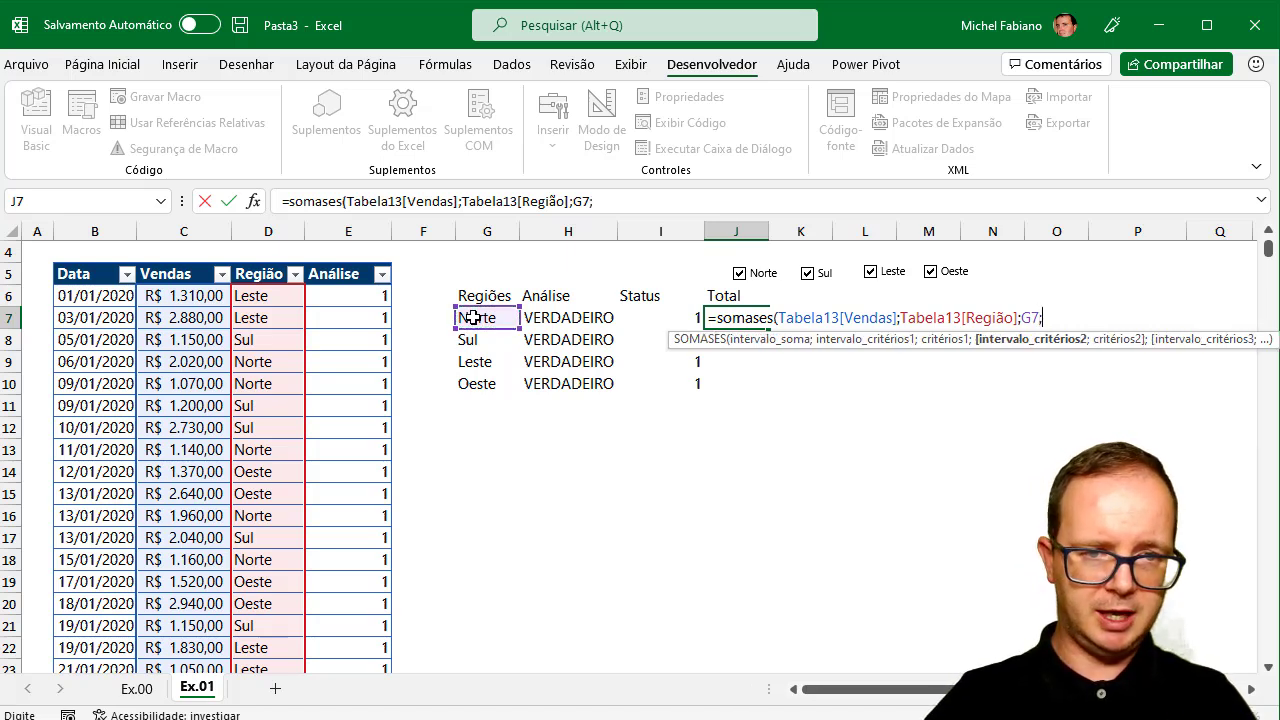
pyautogui.click(360, 298)
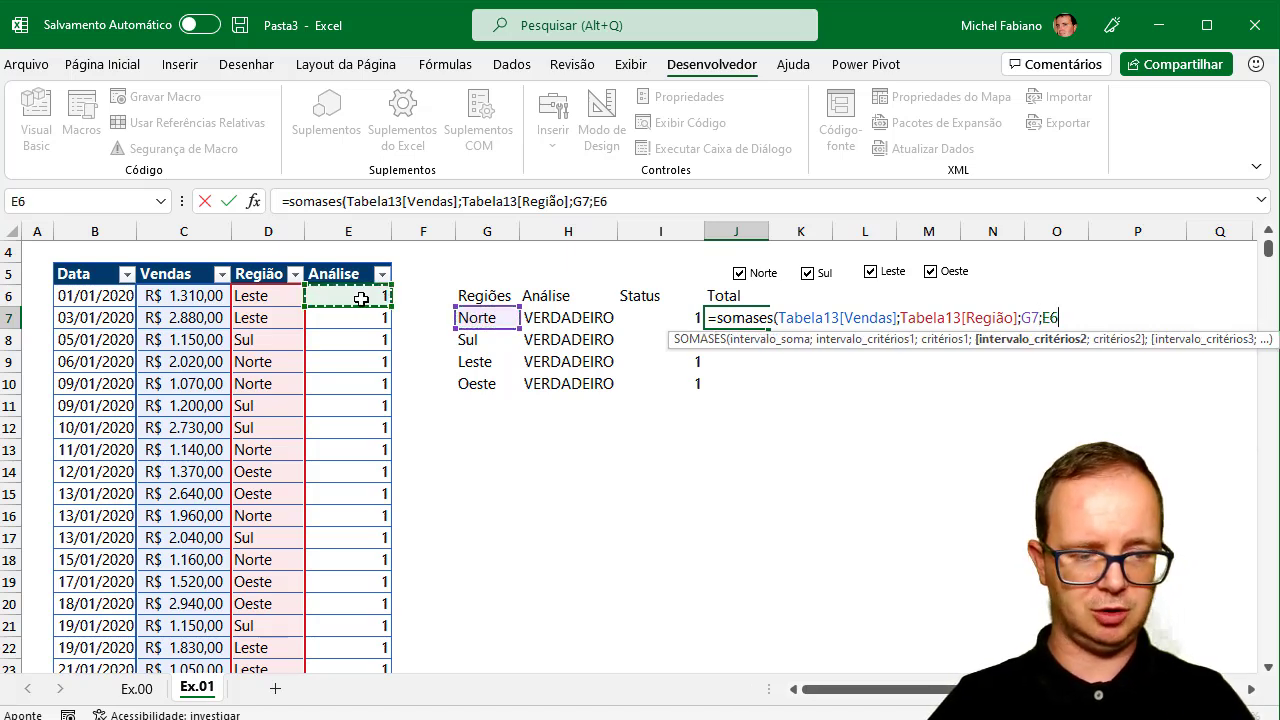
pyautogui.hotkey('ctrl', 'shift', 'Down')
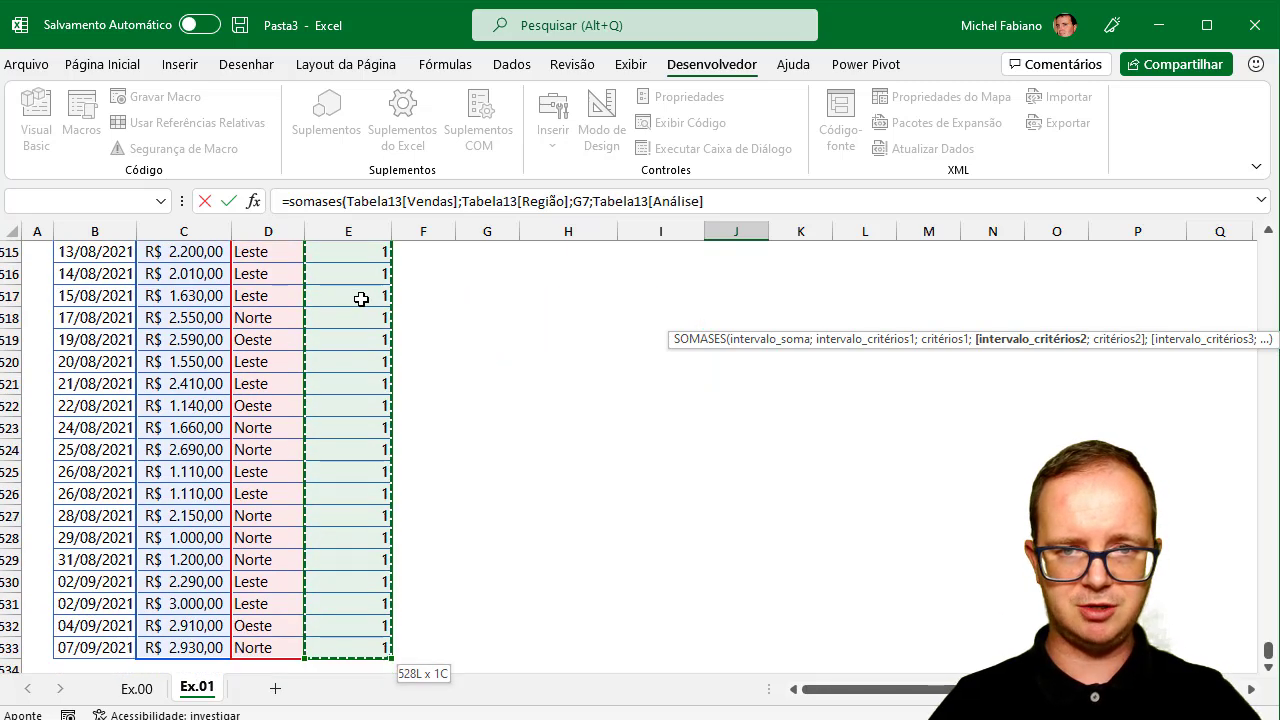
pyautogui.write(';')
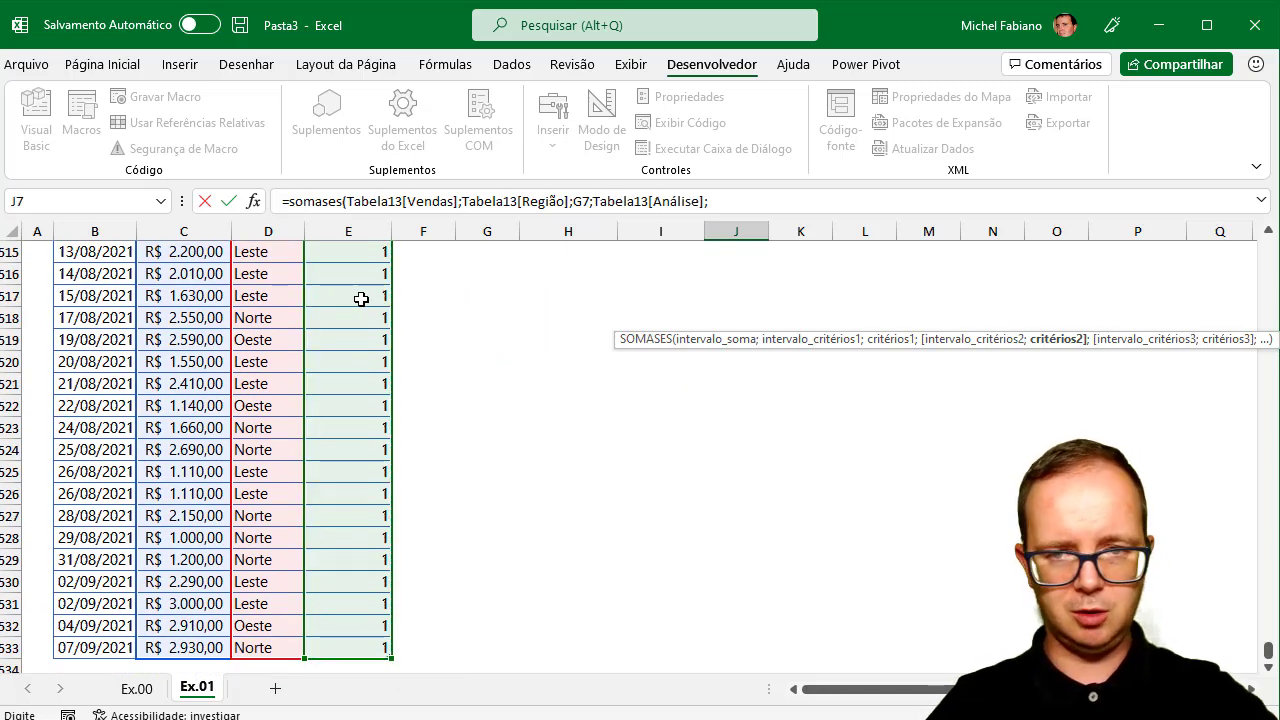
pyautogui.write('1')
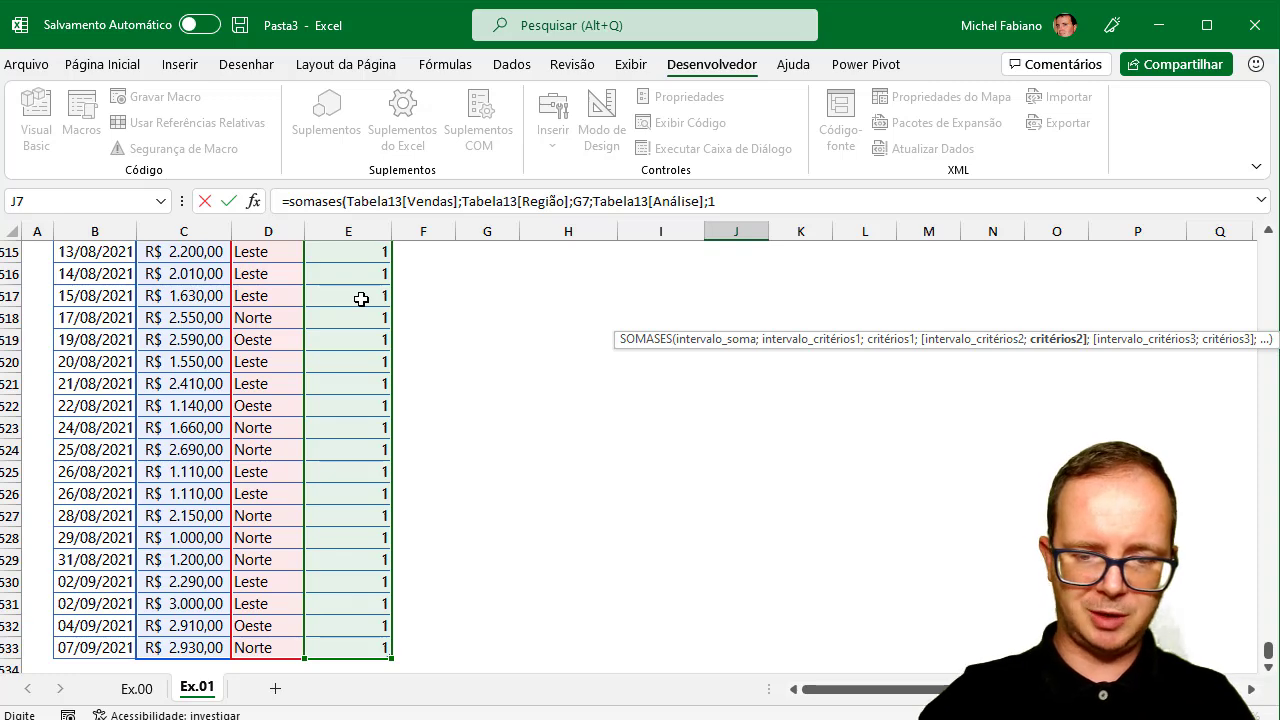
pyautogui.write(')')
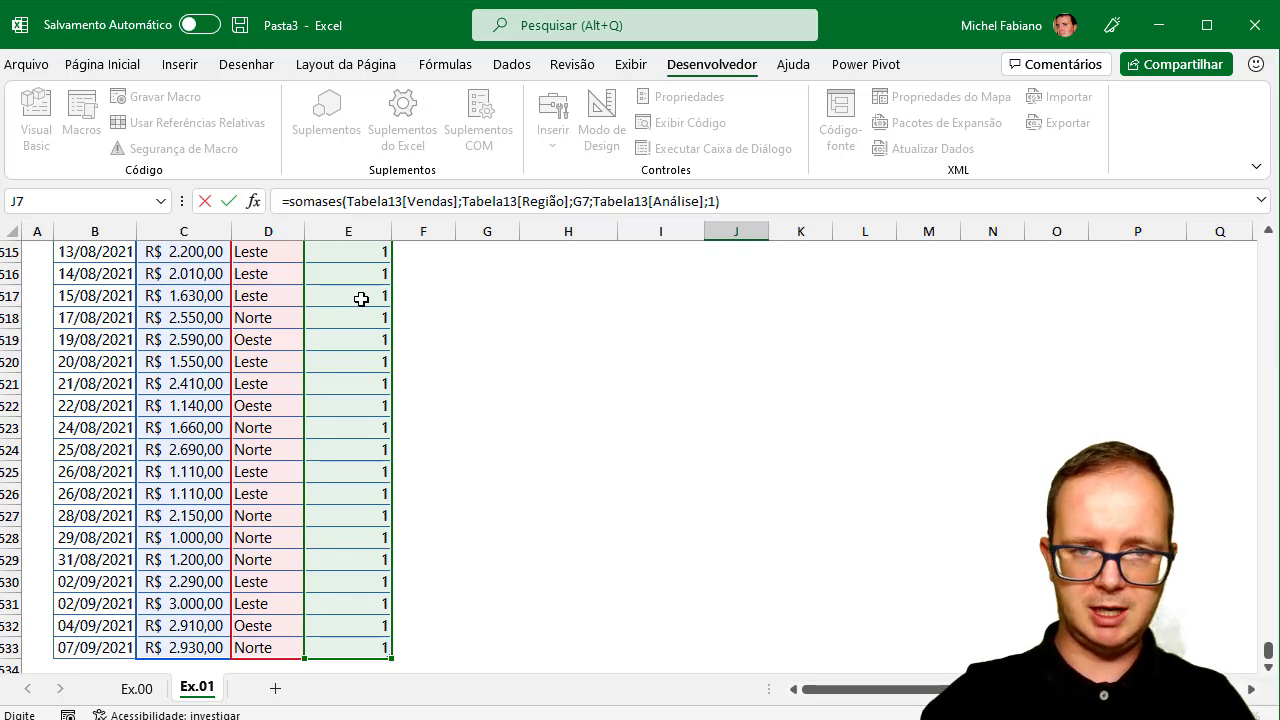
pyautogui.press('Return')
# - Test the Norte box on the J7 total, then fill the formula down to J10
pyautogui.press('Up')
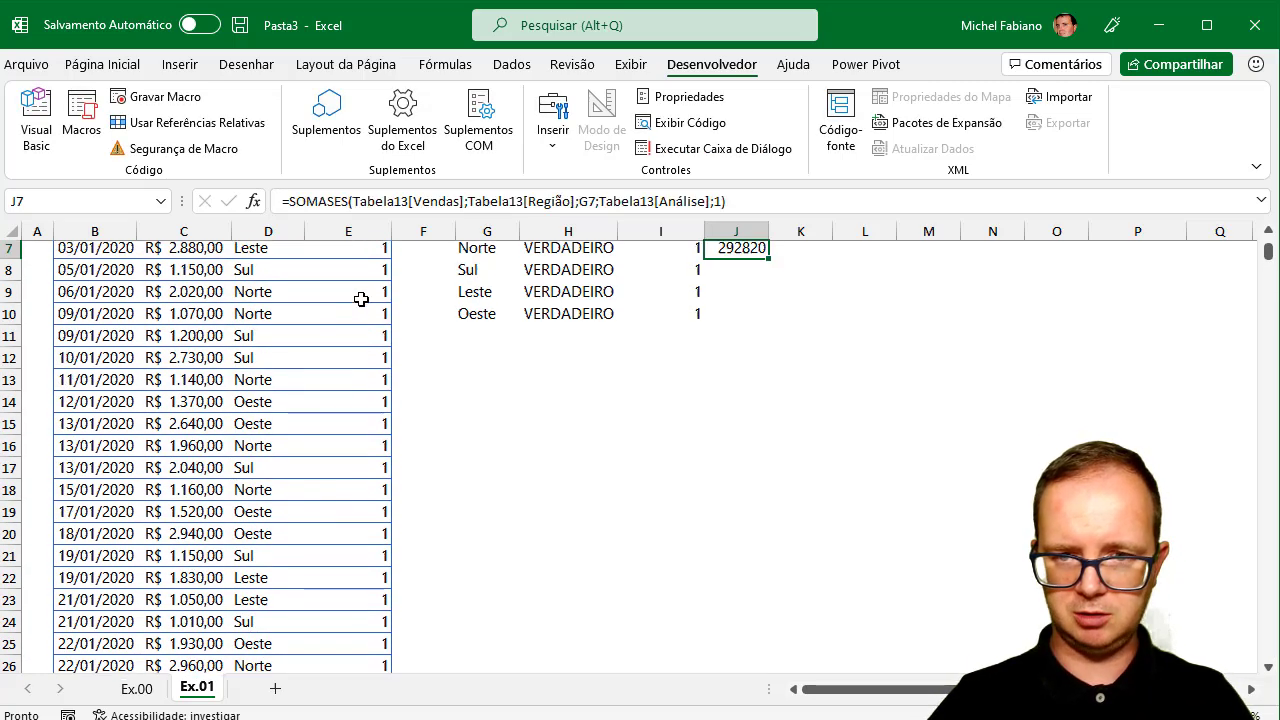
pyautogui.press('Up')
pyautogui.press('Up')
pyautogui.press('Down')
pyautogui.press('Up')
pyautogui.press('Up')
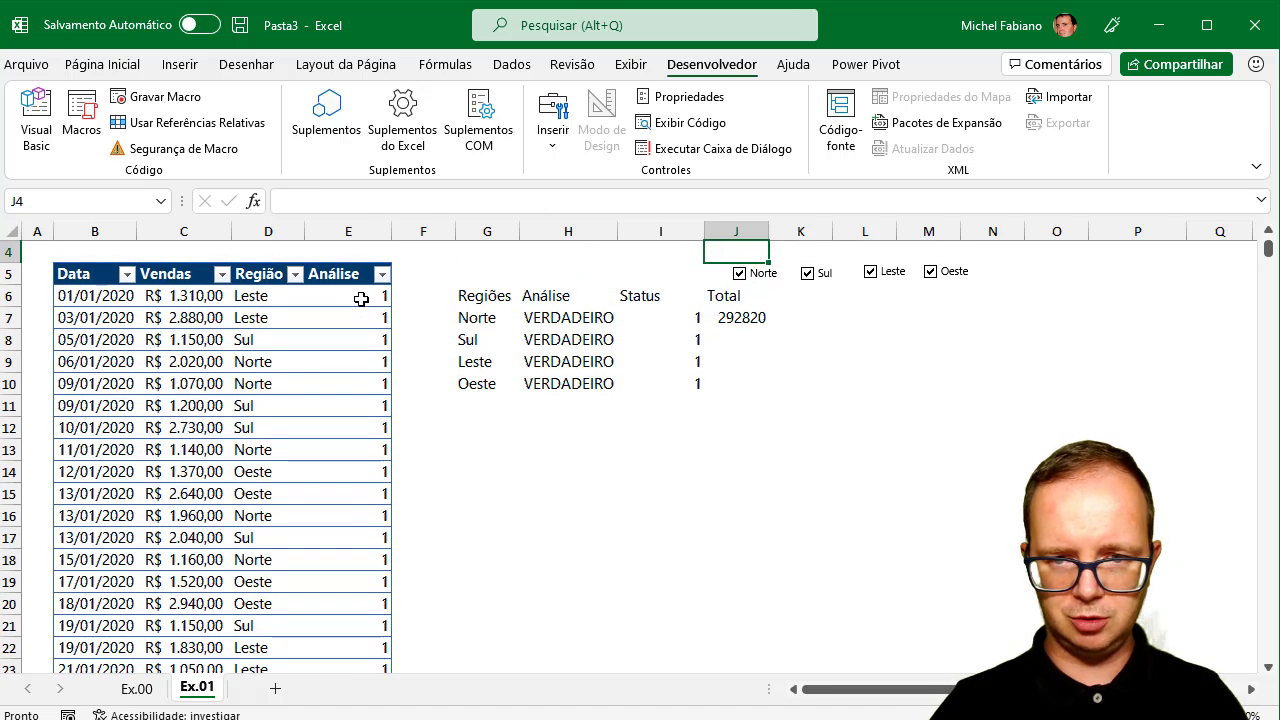
pyautogui.press('Up')
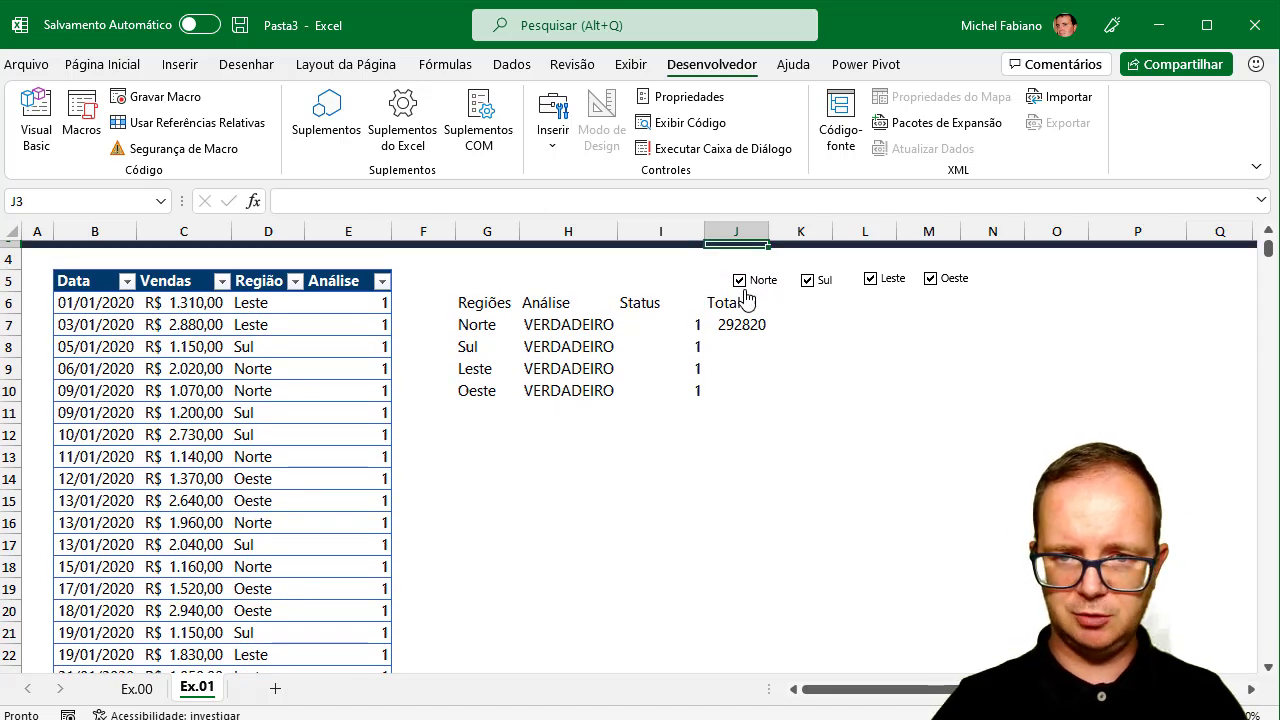
pyautogui.click(740, 281)
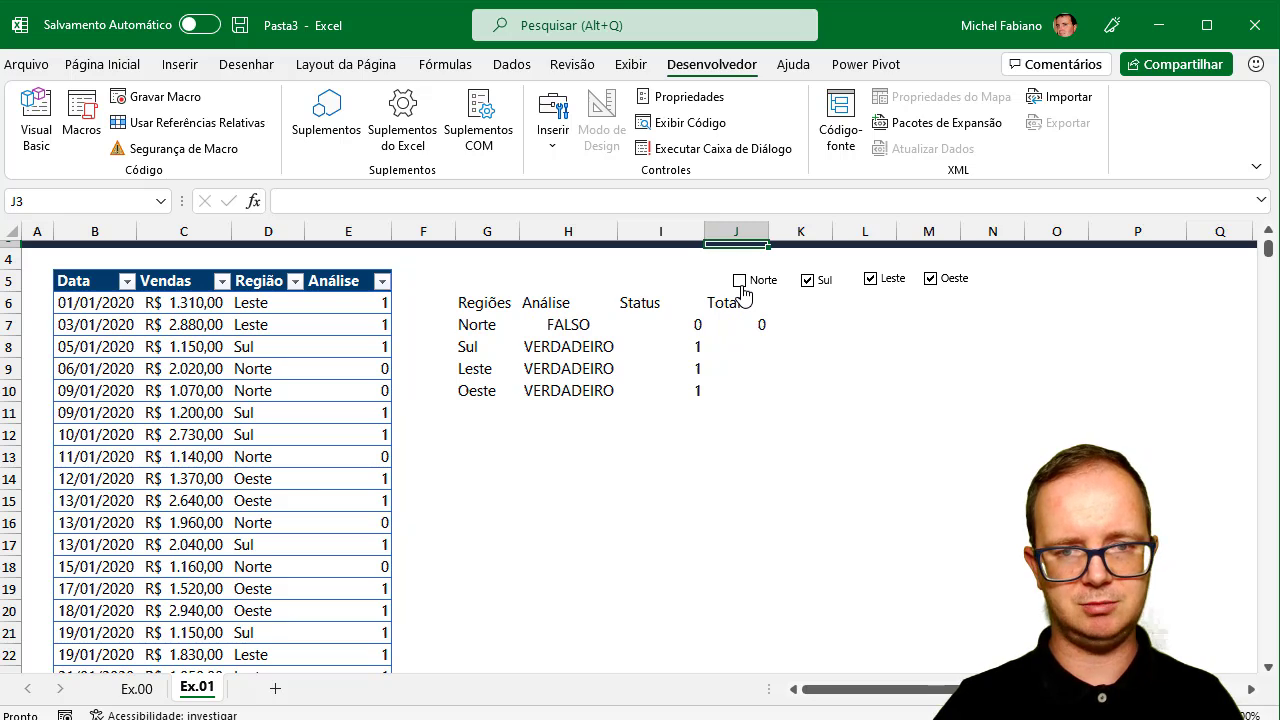
pyautogui.click(740, 281)
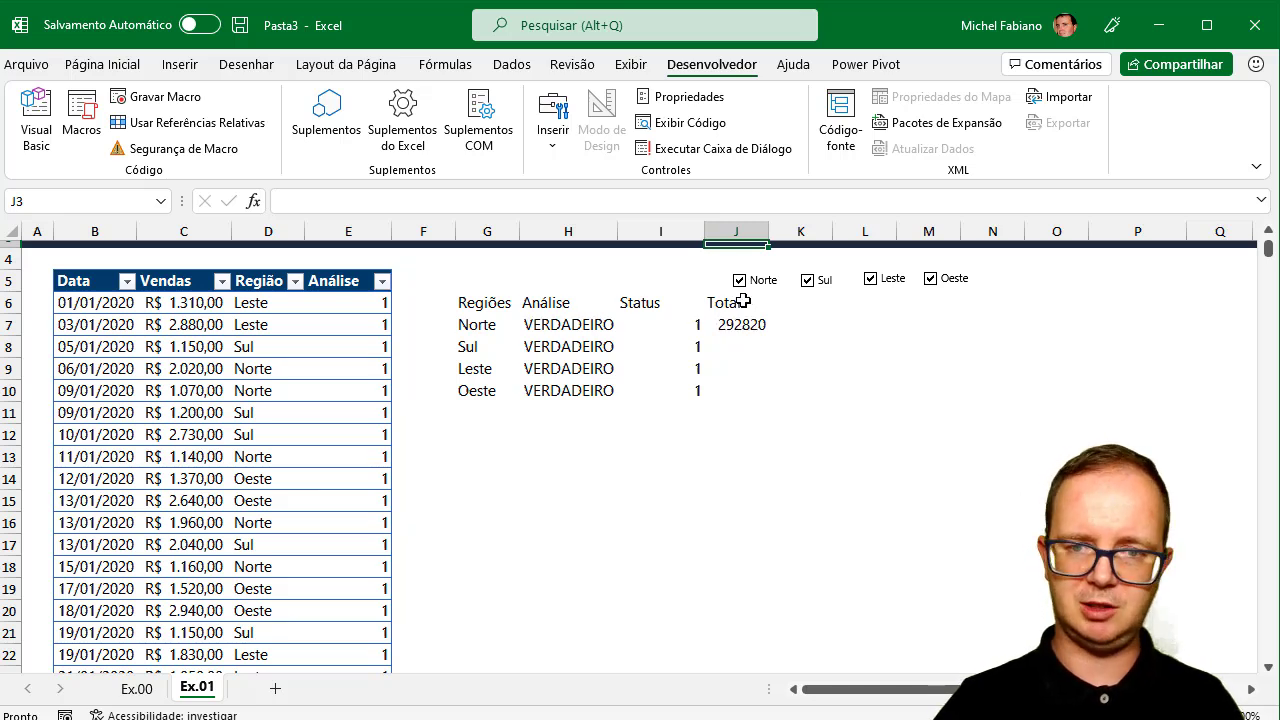
pyautogui.click(748, 325)
pyautogui.doubleClick(768, 335)
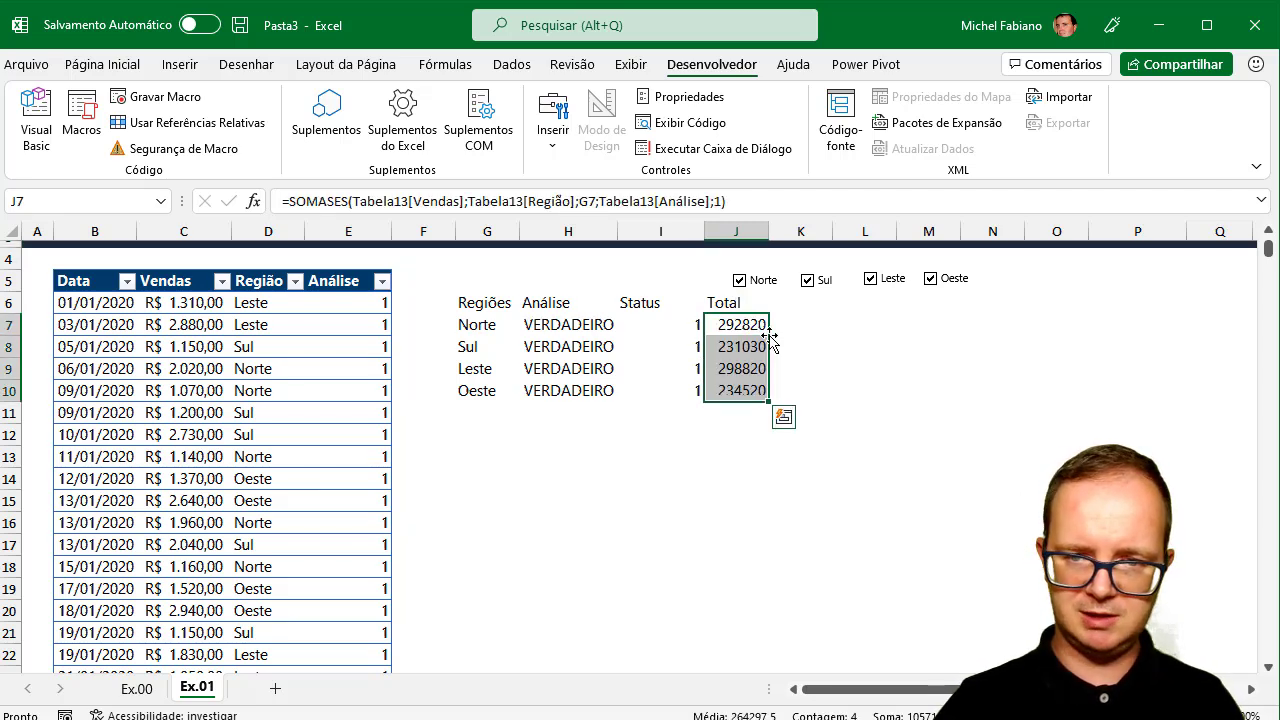
# - Untick Norte, Sul, Leste and Oeste so every total reads 0
pyautogui.click(745, 282)
pyautogui.click(810, 282)
pyautogui.click(869, 283)
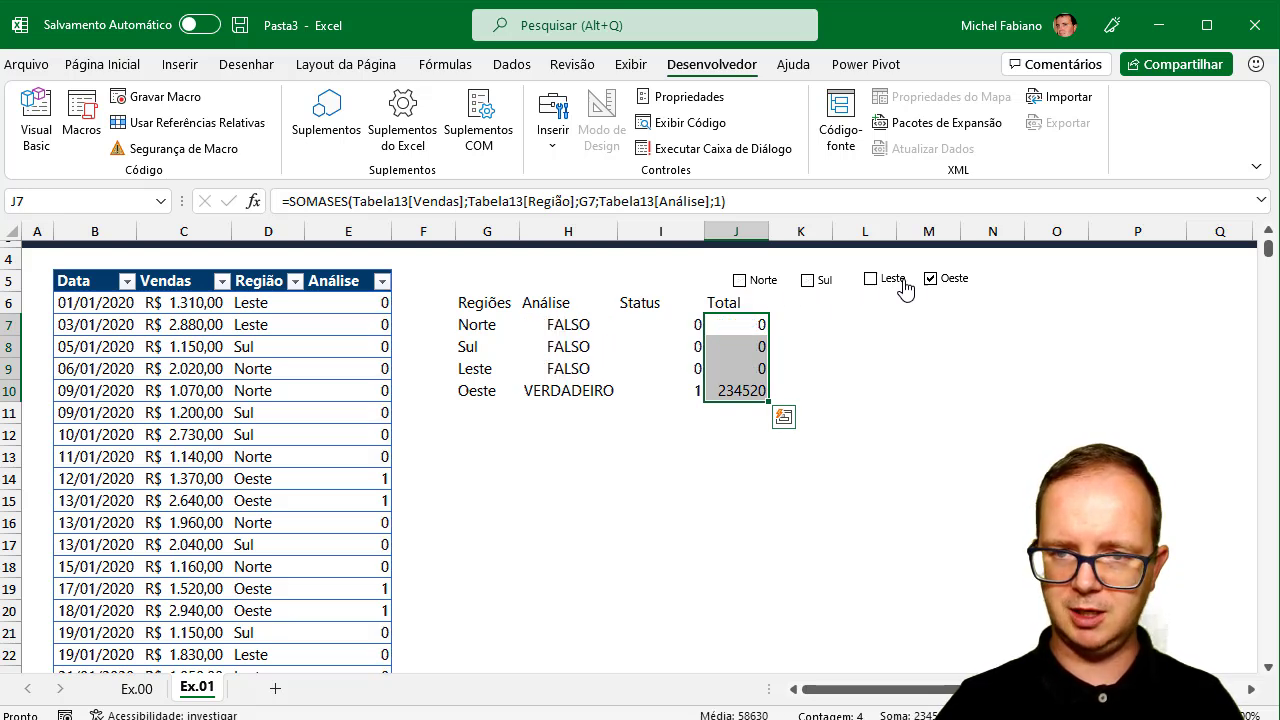
pyautogui.click(930, 281)
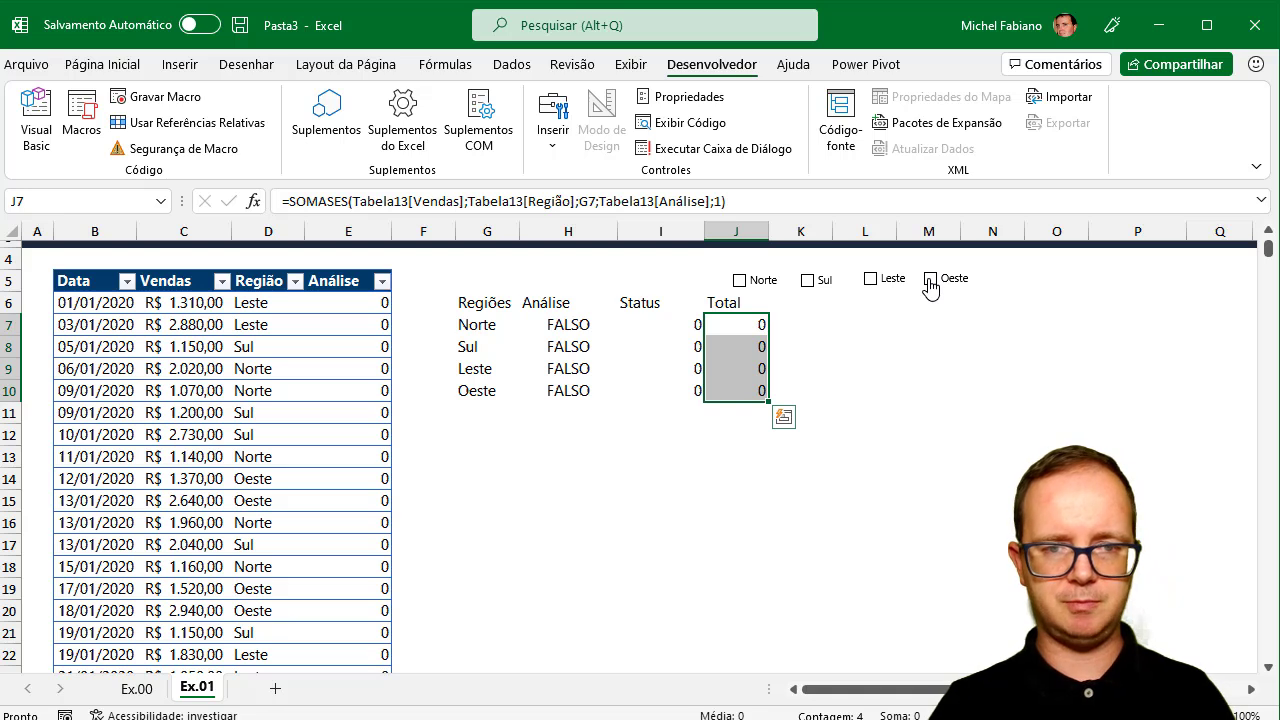
# - Insert a clustered column chart from the region names G6:G10 and totals J6:J10
pyautogui.moveTo(487, 310); pyautogui.dragTo(482, 388)
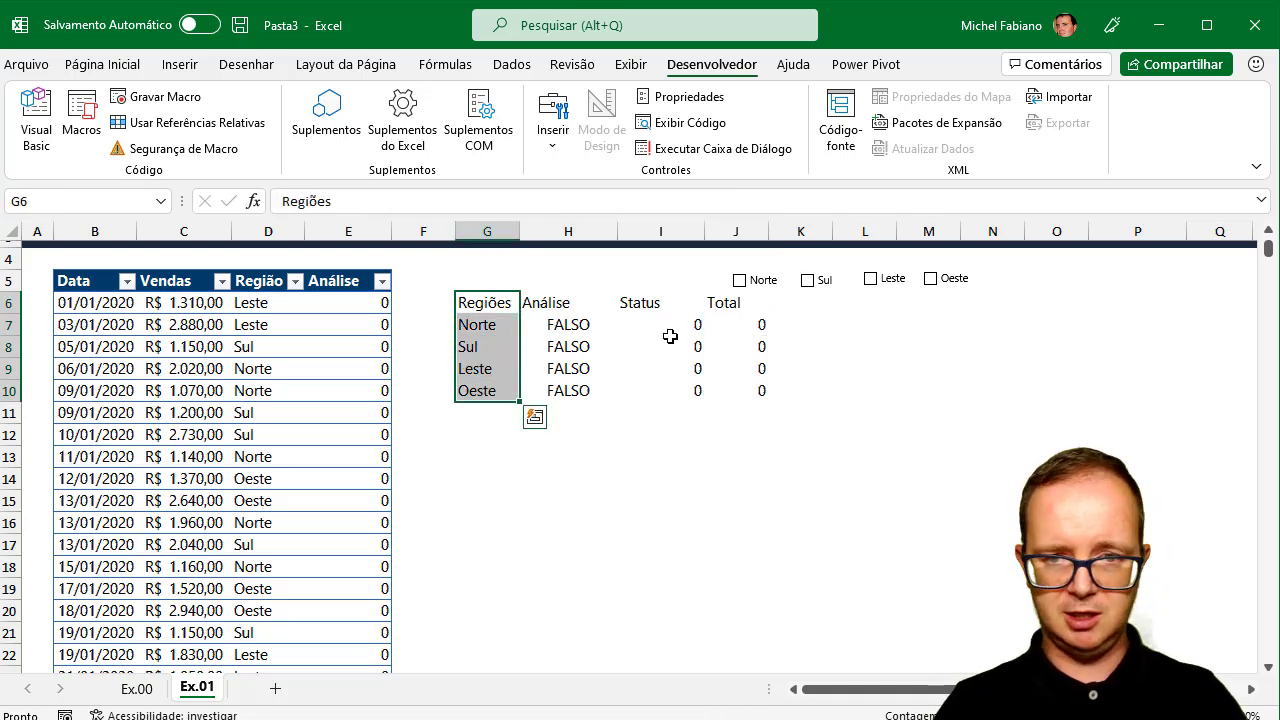
pyautogui.moveTo(748, 300); pyautogui.dragTo(749, 384)
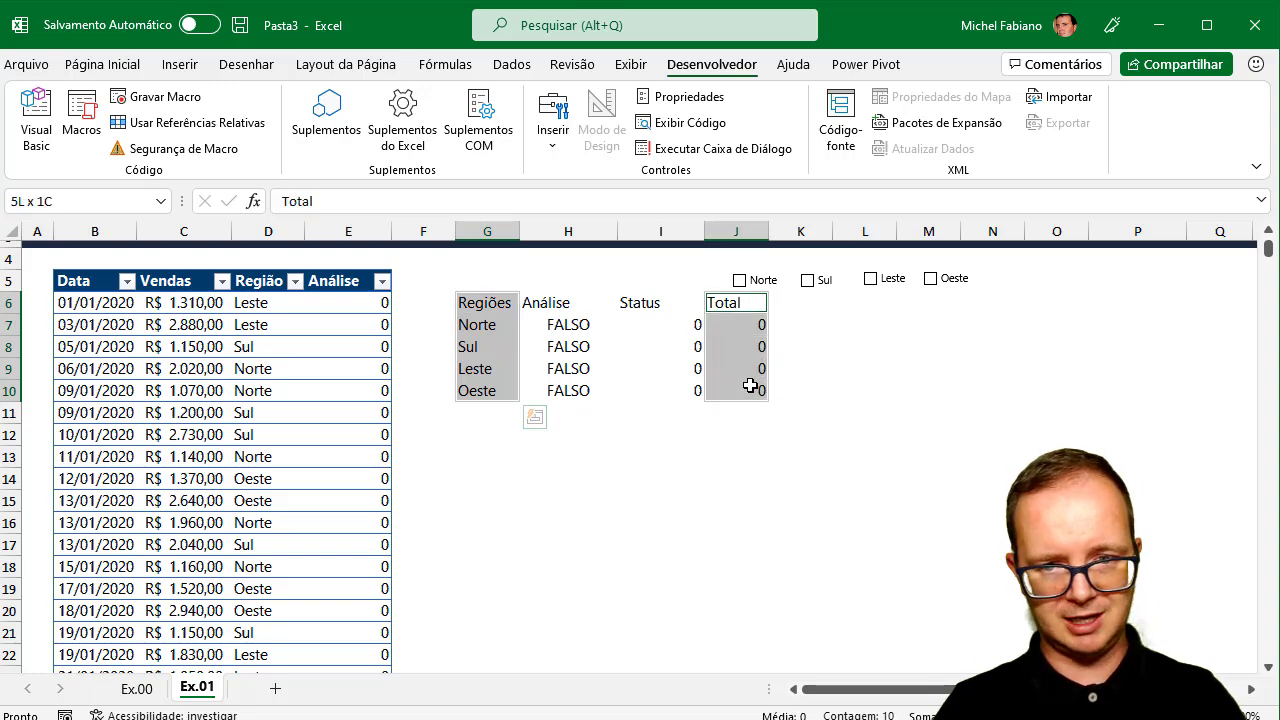
pyautogui.click(191, 69)
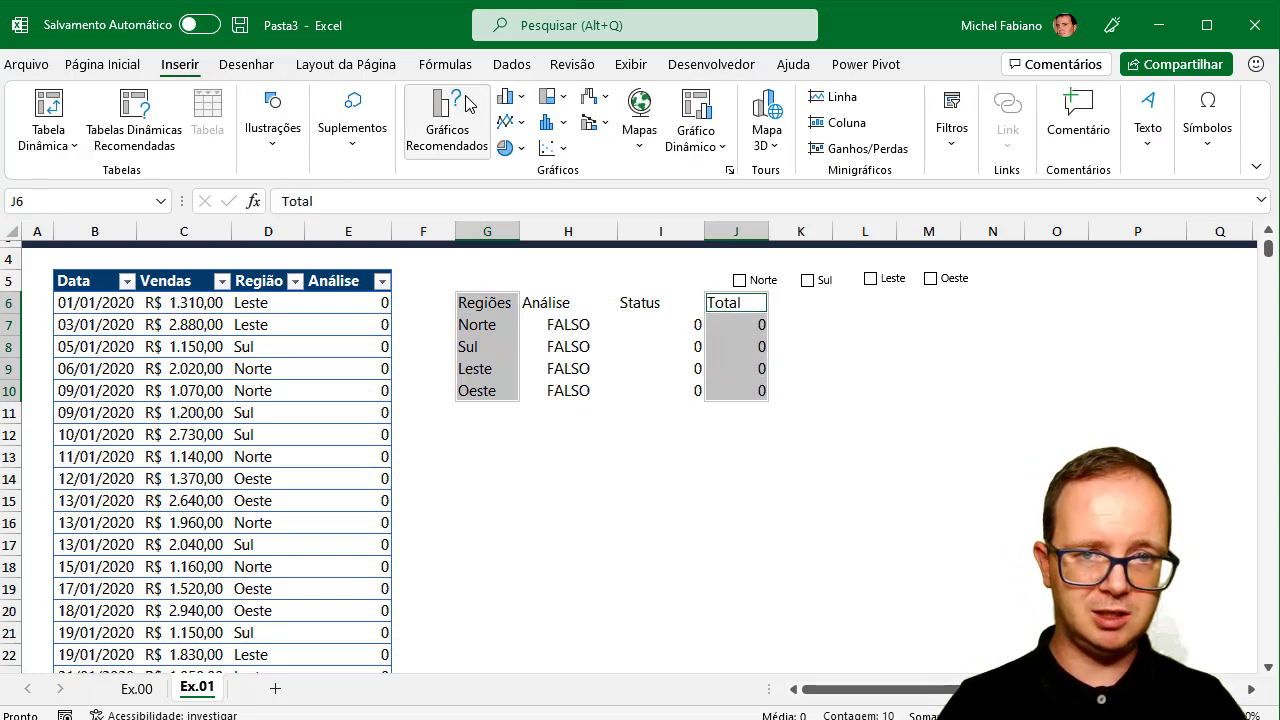
pyautogui.click(508, 96)
pyautogui.click(525, 166)
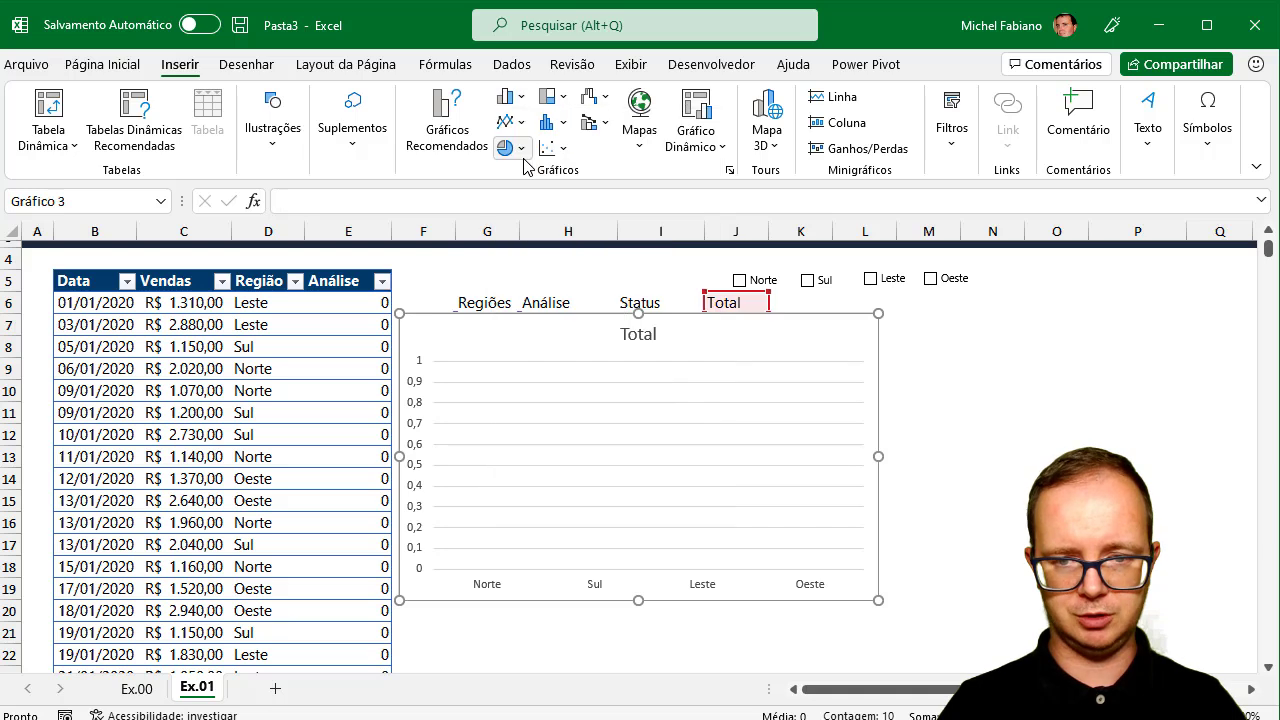
# - Place the chart below the region summary table and make it shorter
pyautogui.moveTo(418, 312)
pyautogui.mouseDown()
pyautogui.moveTo(474, 401)
pyautogui.moveTo(454, 427)
pyautogui.moveTo(457, 412)
pyautogui.mouseUp()
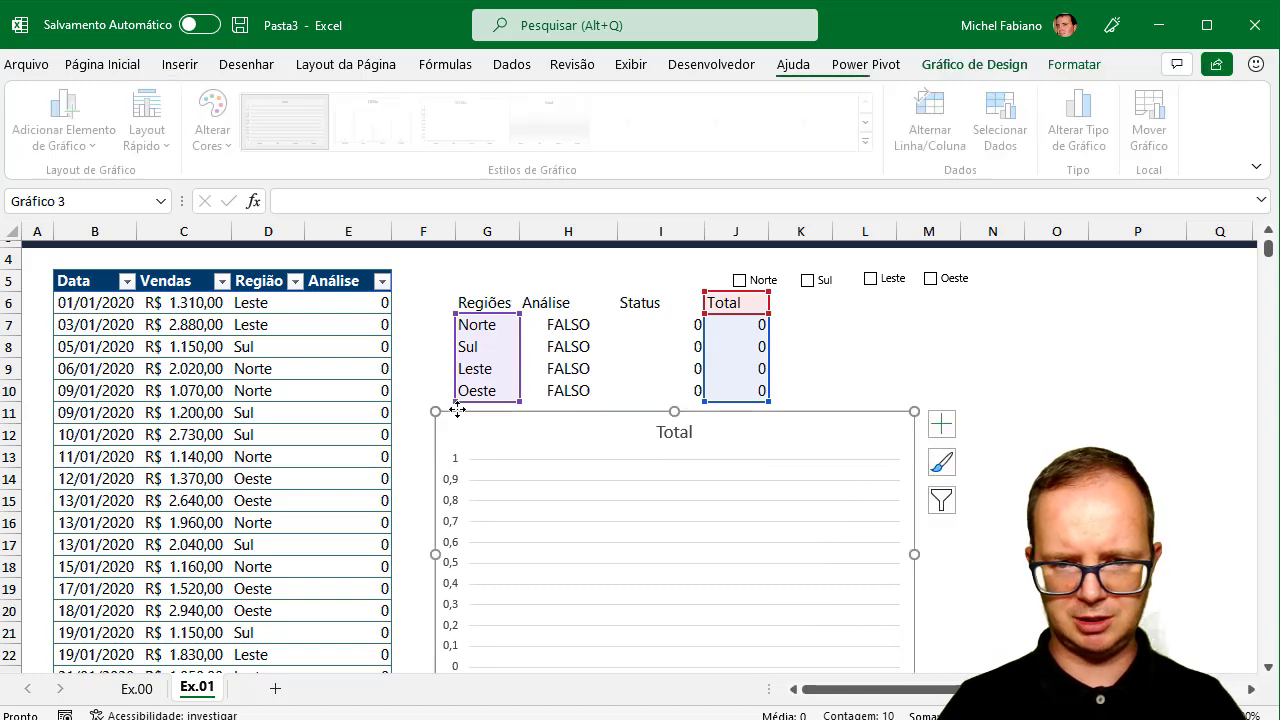
pyautogui.moveTo(670, 424)
pyautogui.mouseDown()
pyautogui.moveTo(665, 455)
pyautogui.moveTo(631, 418)
pyautogui.mouseUp()
pyautogui.click(966, 324)
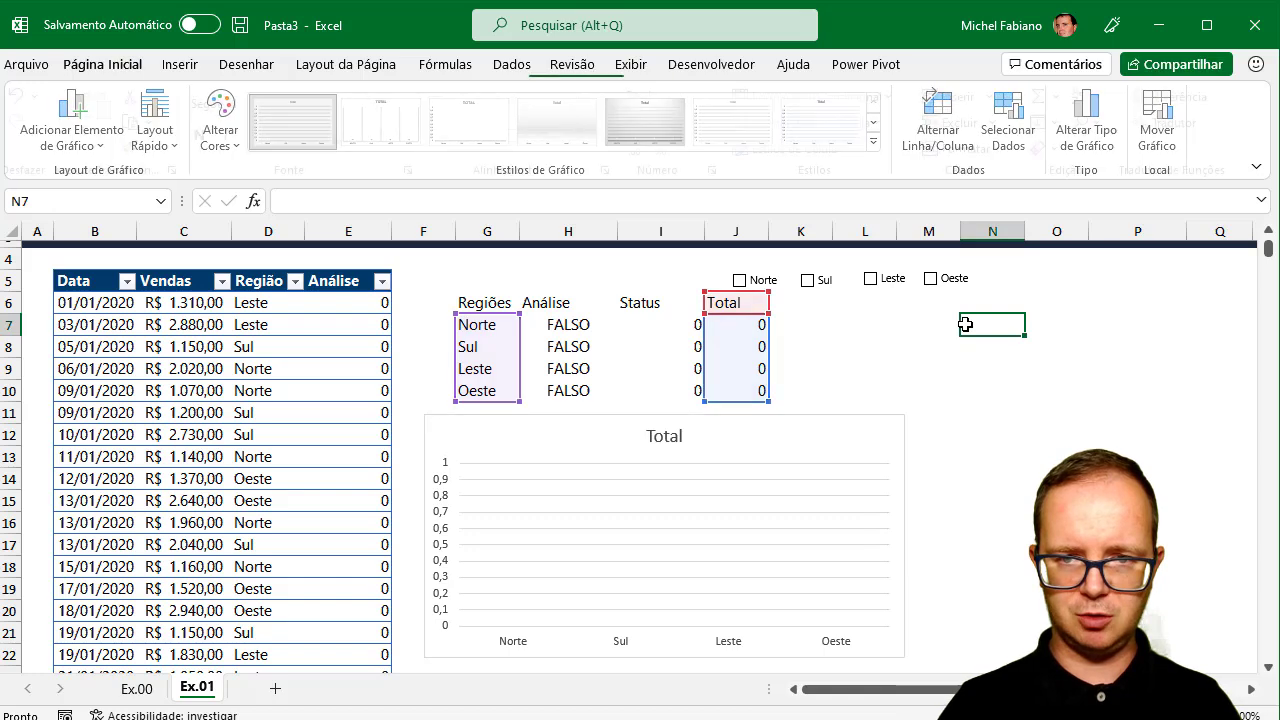
# - Tick all four region boxes, then untick Oeste, Sul and Leste to test the bars
pyautogui.click(740, 281)
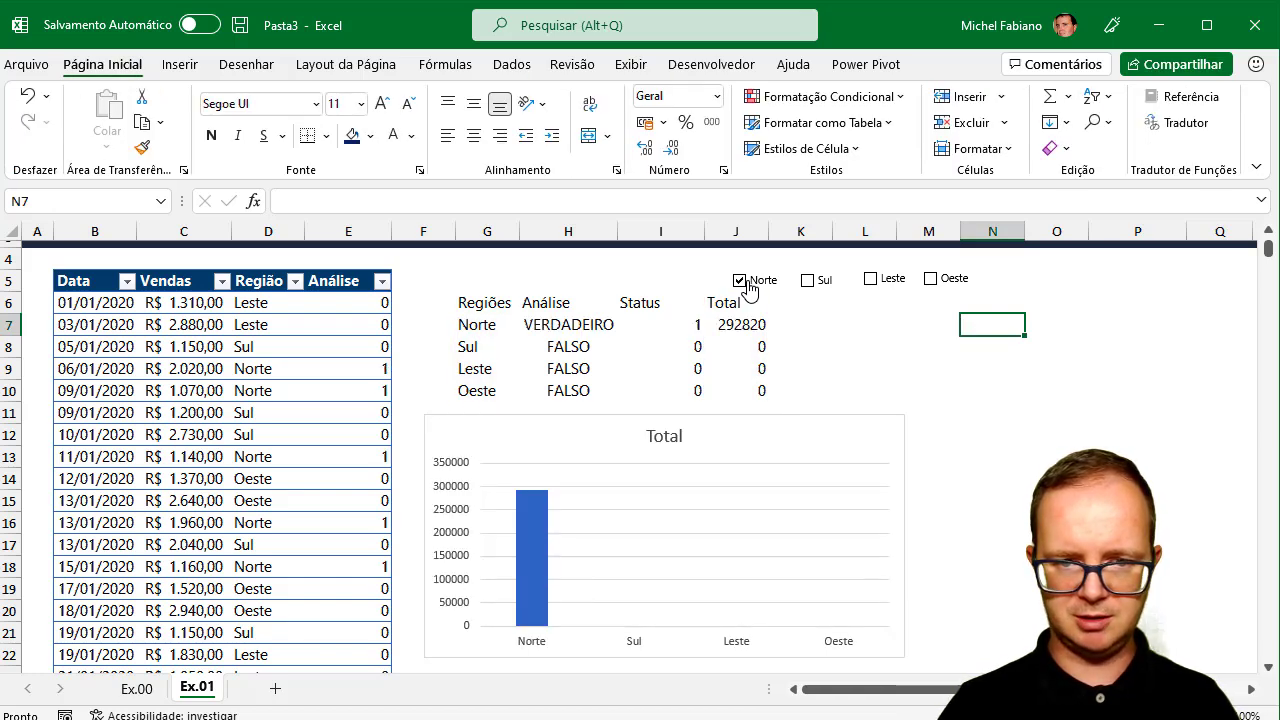
pyautogui.click(806, 283)
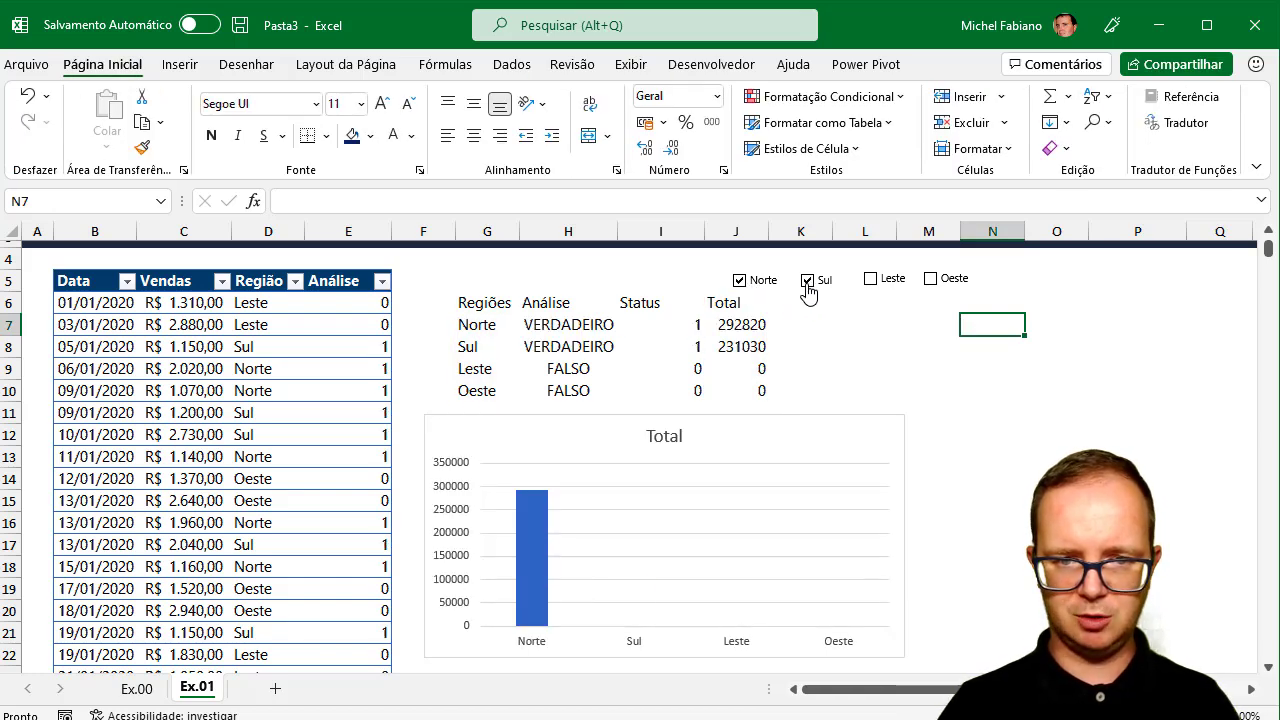
pyautogui.click(891, 287)
pyautogui.click(958, 288)
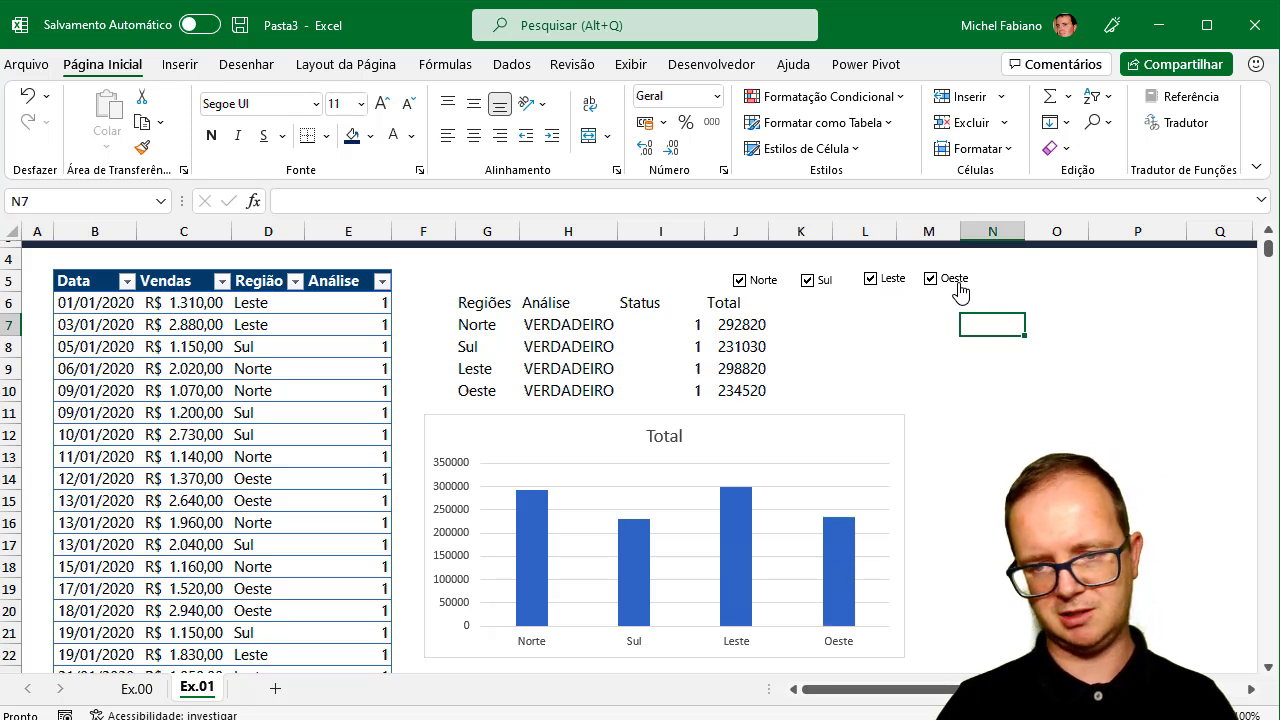
pyautogui.click(958, 288)
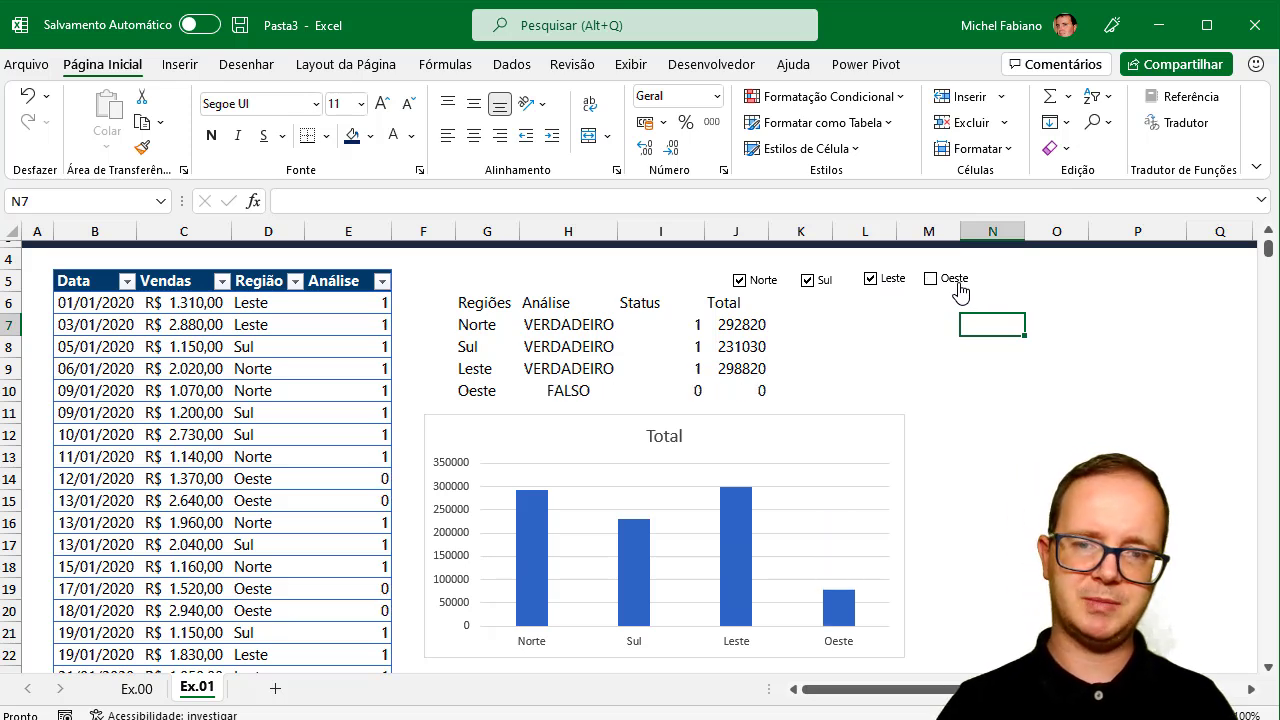
pyautogui.click(810, 282)
pyautogui.click(894, 285)
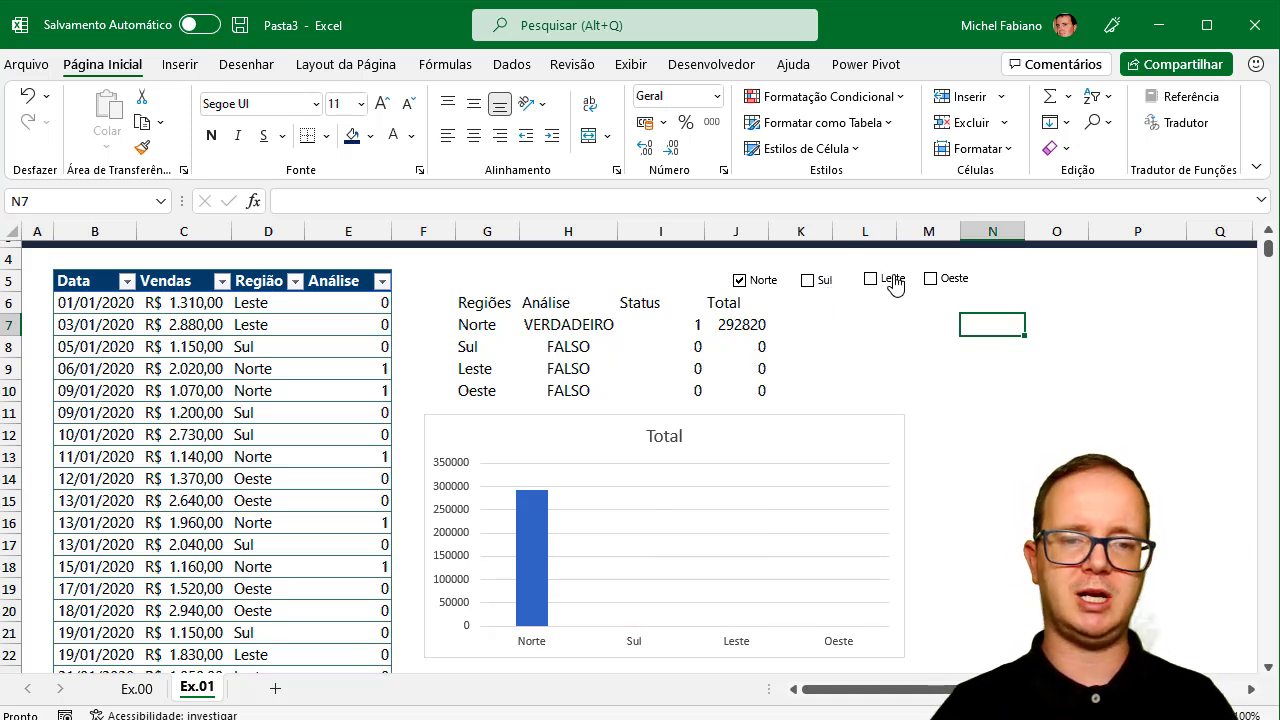
# - Re-tick Leste, Oeste and Sul so bars for all four regions show
pyautogui.click(894, 286)
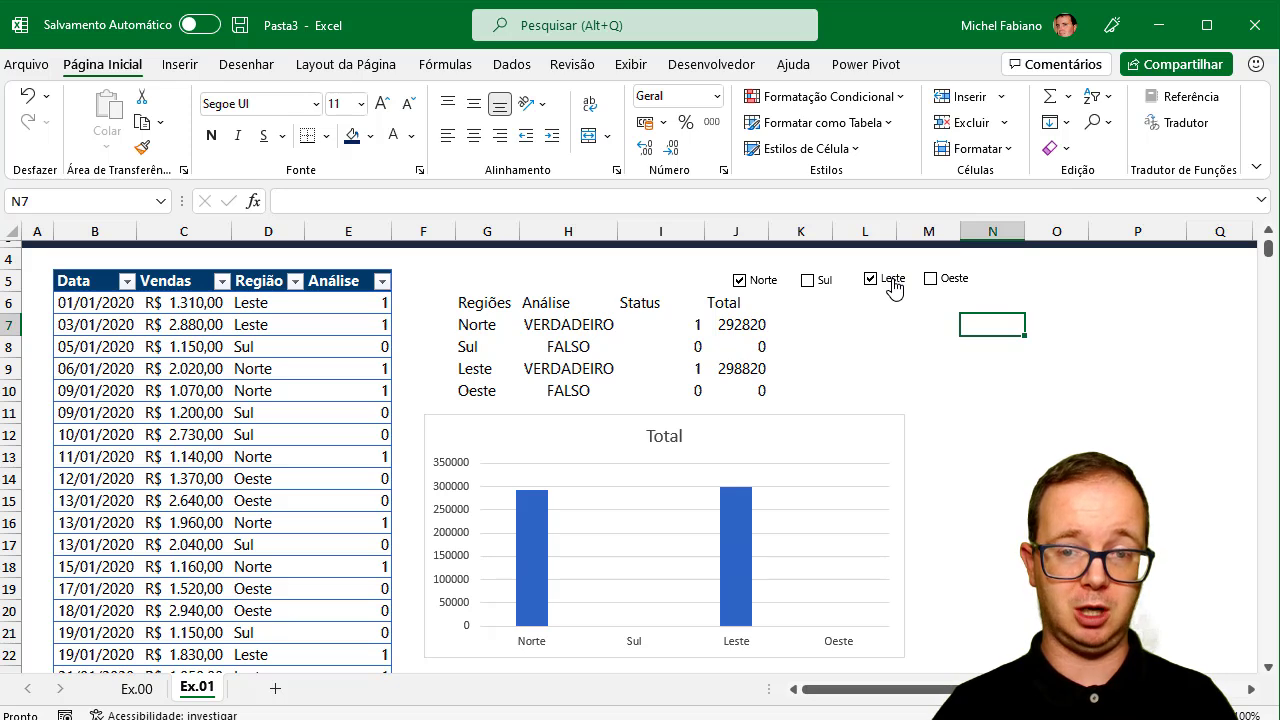
pyautogui.click(822, 284)
pyautogui.click(822, 284)
pyautogui.click(884, 284)
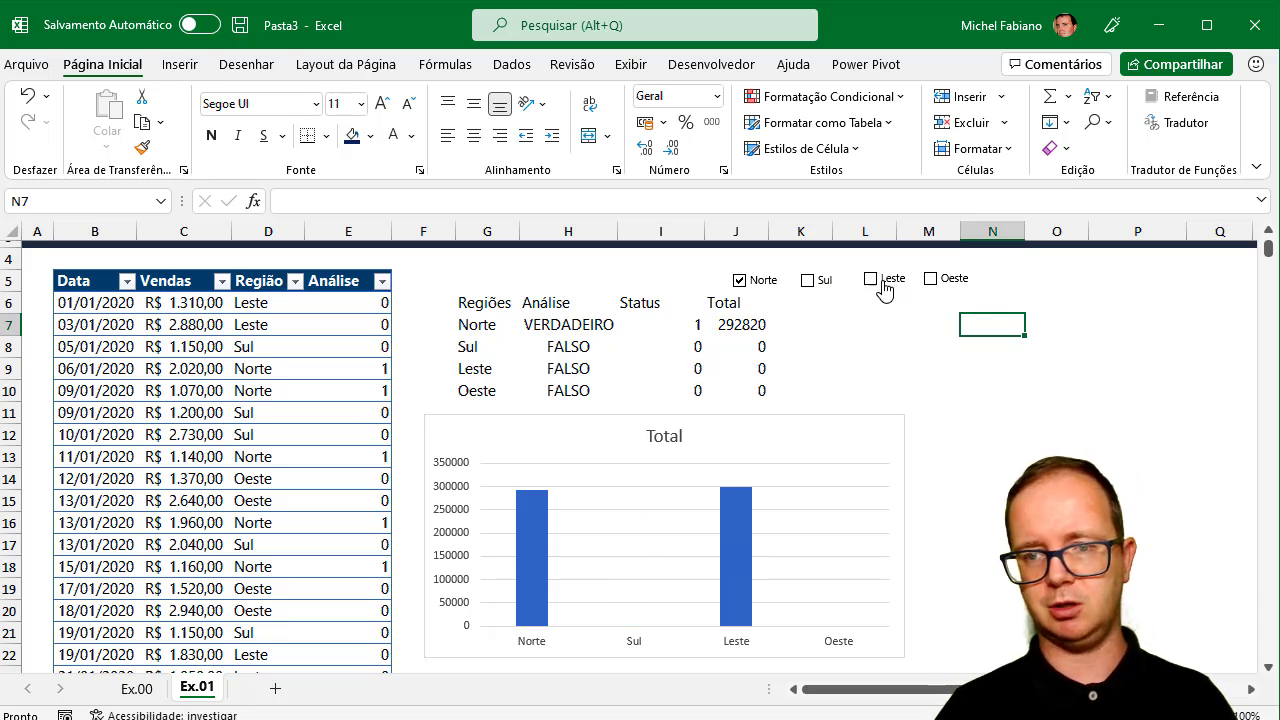
pyautogui.click(931, 280)
pyautogui.click(874, 280)
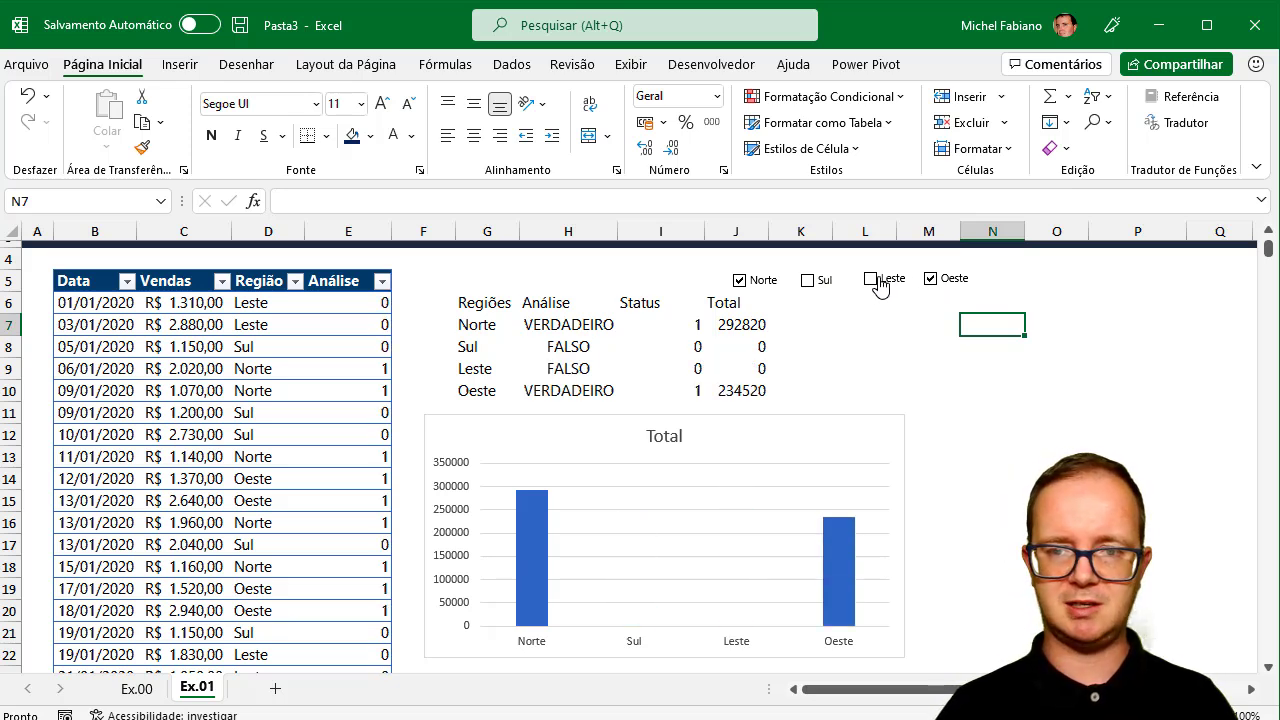
pyautogui.click(822, 284)
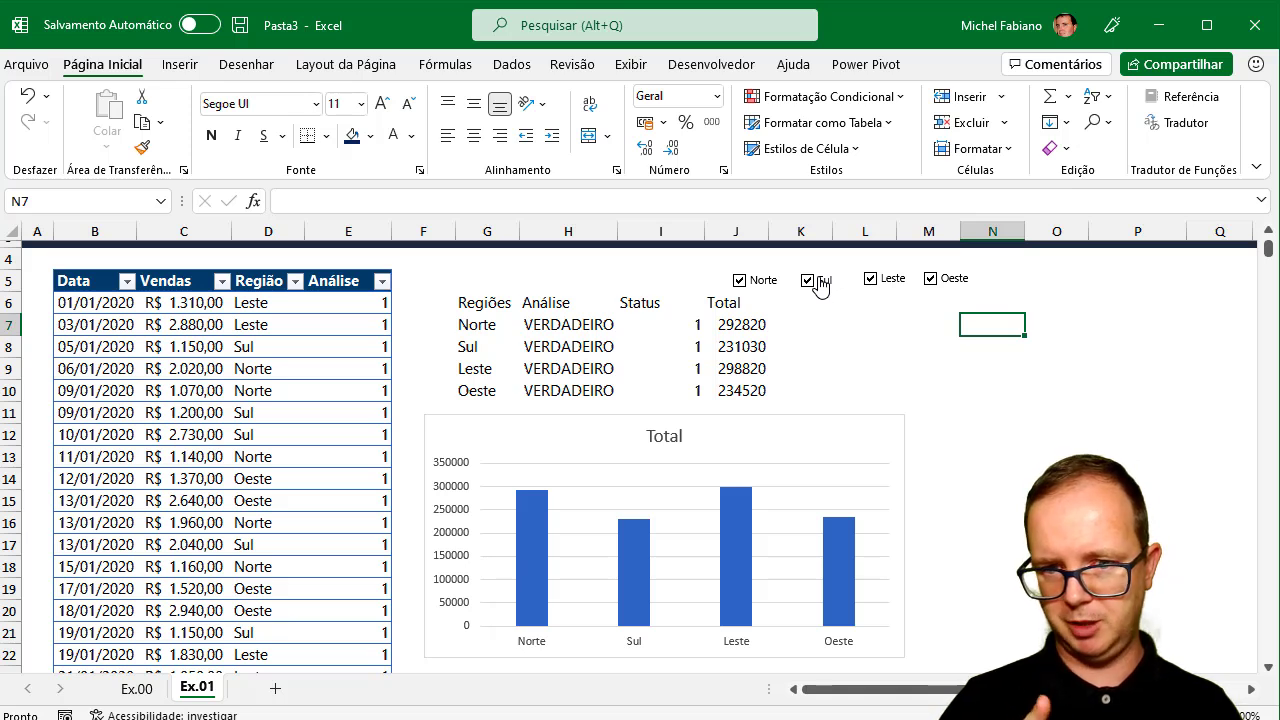
# - Make the Total chart taller, reposition it below the summary table, and select J7:J10
pyautogui.click(701, 420)
pyautogui.moveTo(701, 420); pyautogui.dragTo(726, 292)
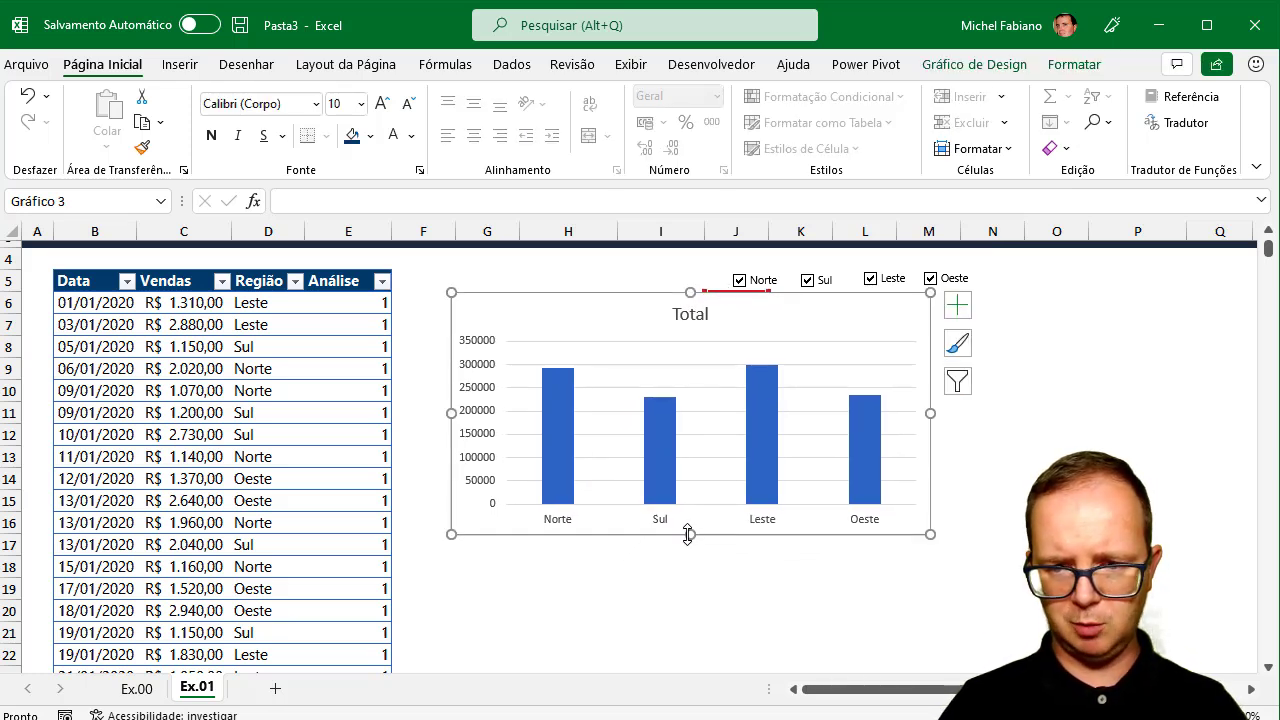
pyautogui.moveTo(689, 534); pyautogui.dragTo(688, 582)
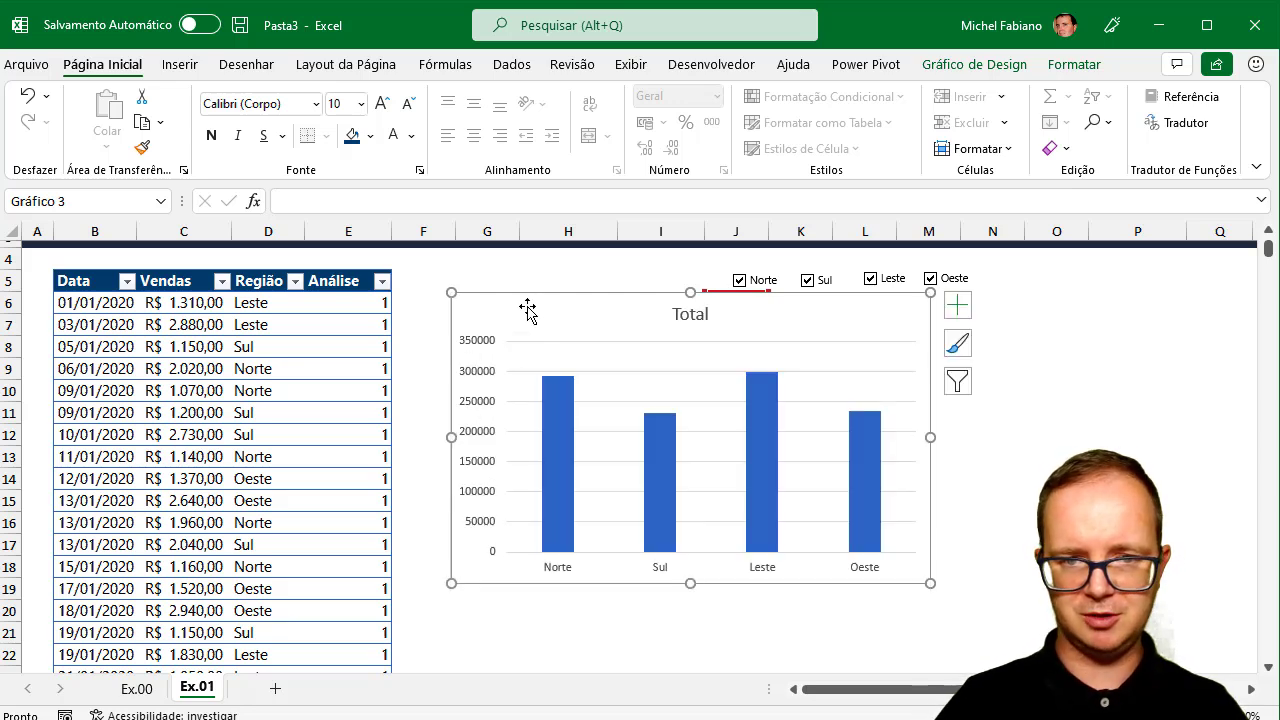
pyautogui.moveTo(528, 297); pyautogui.dragTo(561, 479)
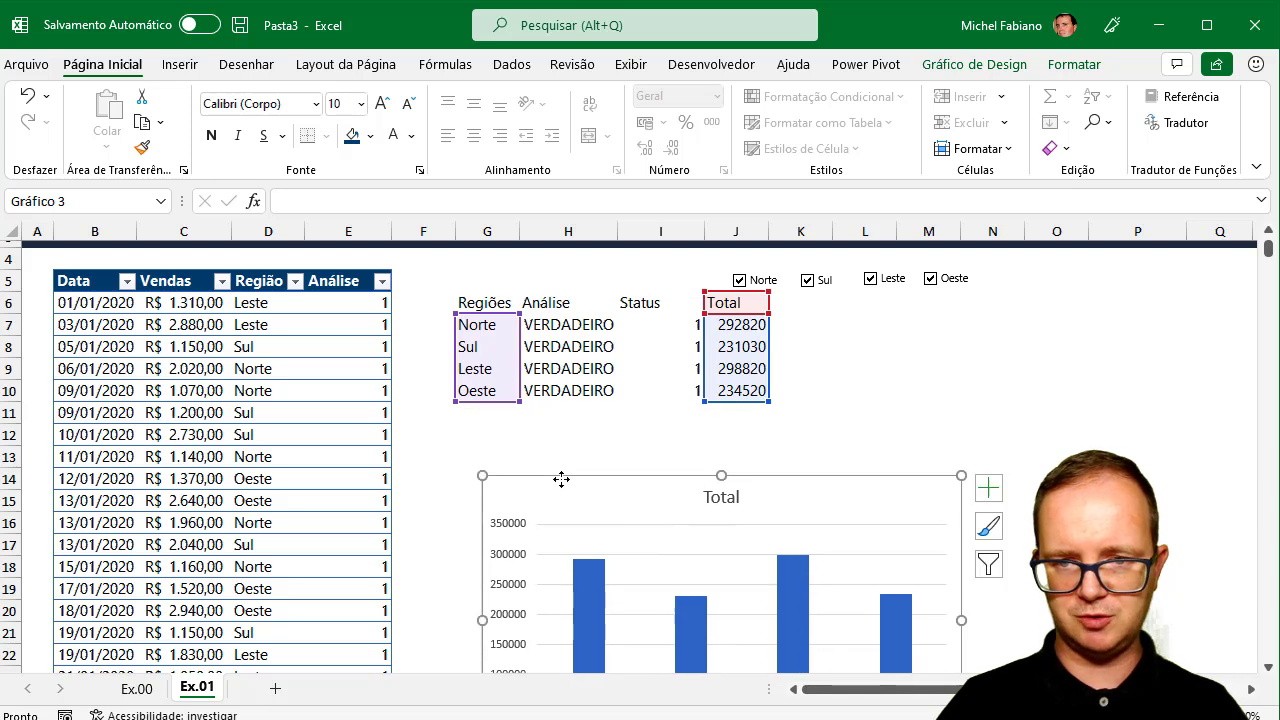
pyautogui.moveTo(740, 325); pyautogui.dragTo(740, 390)
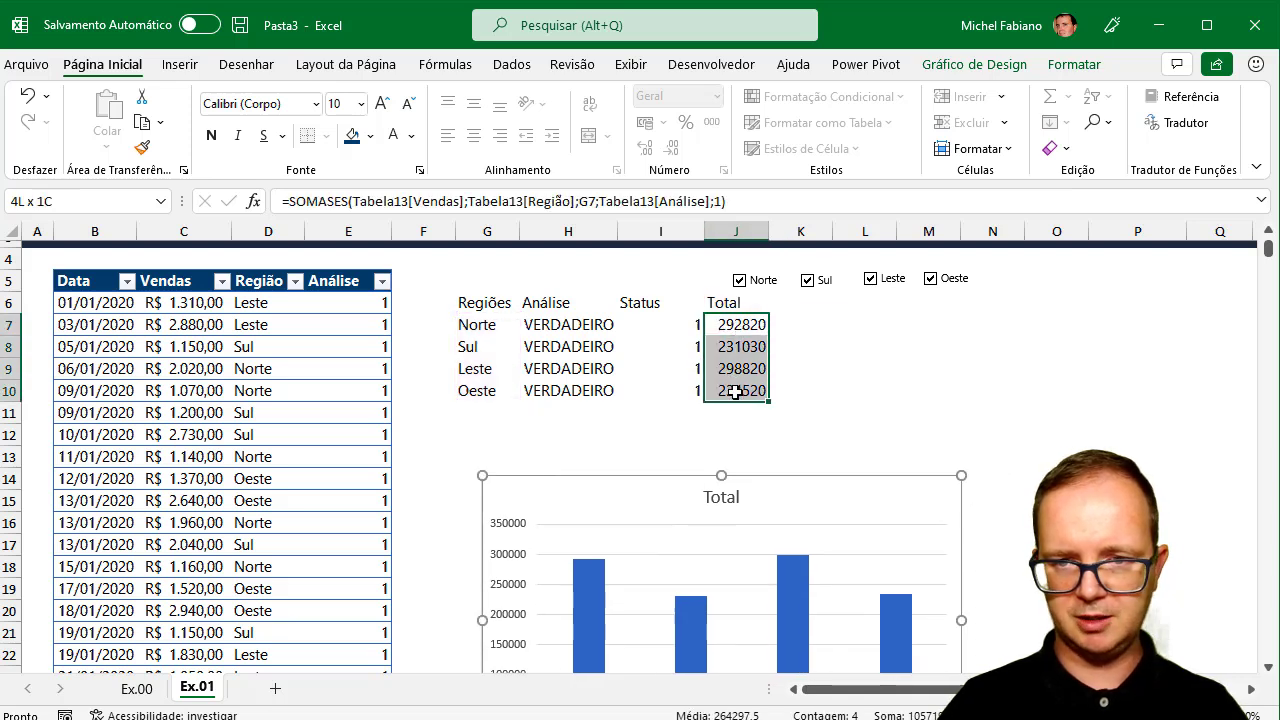
# - Apply R$ accounting format to the totals and delete the chart's vertical axis
pyautogui.click(645, 122)
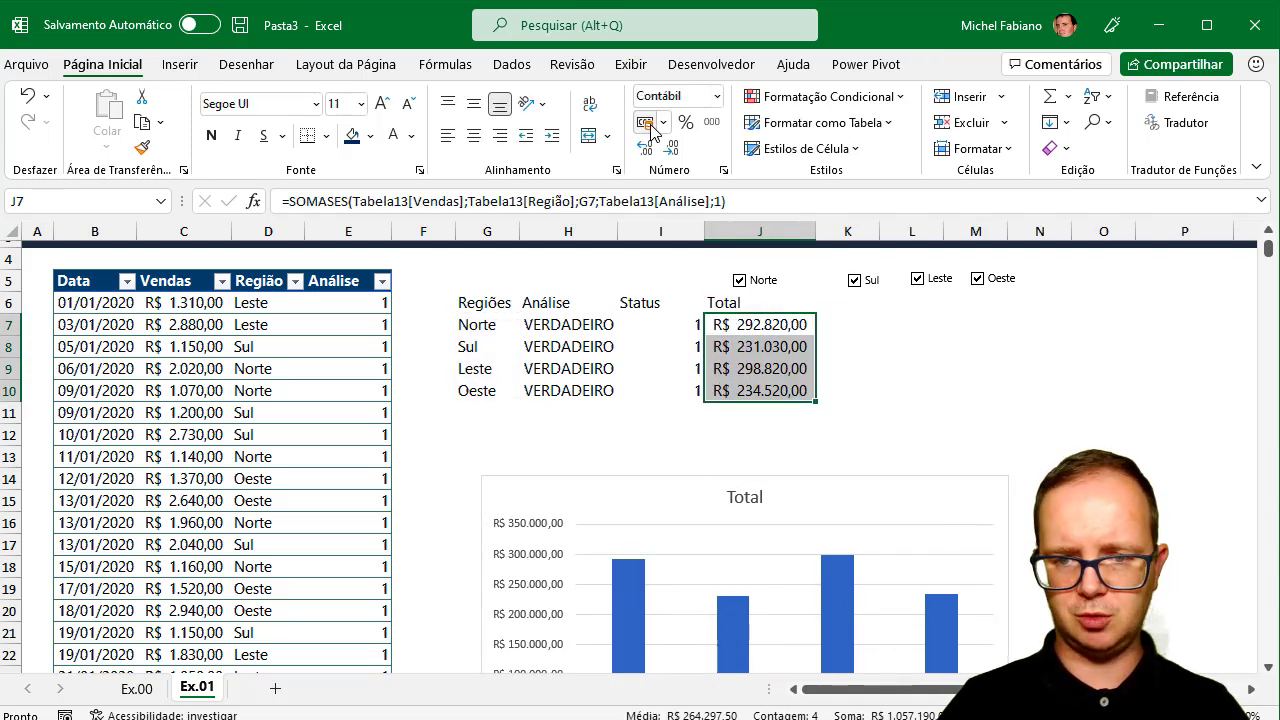
pyautogui.click(552, 535)
pyautogui.click(552, 530)
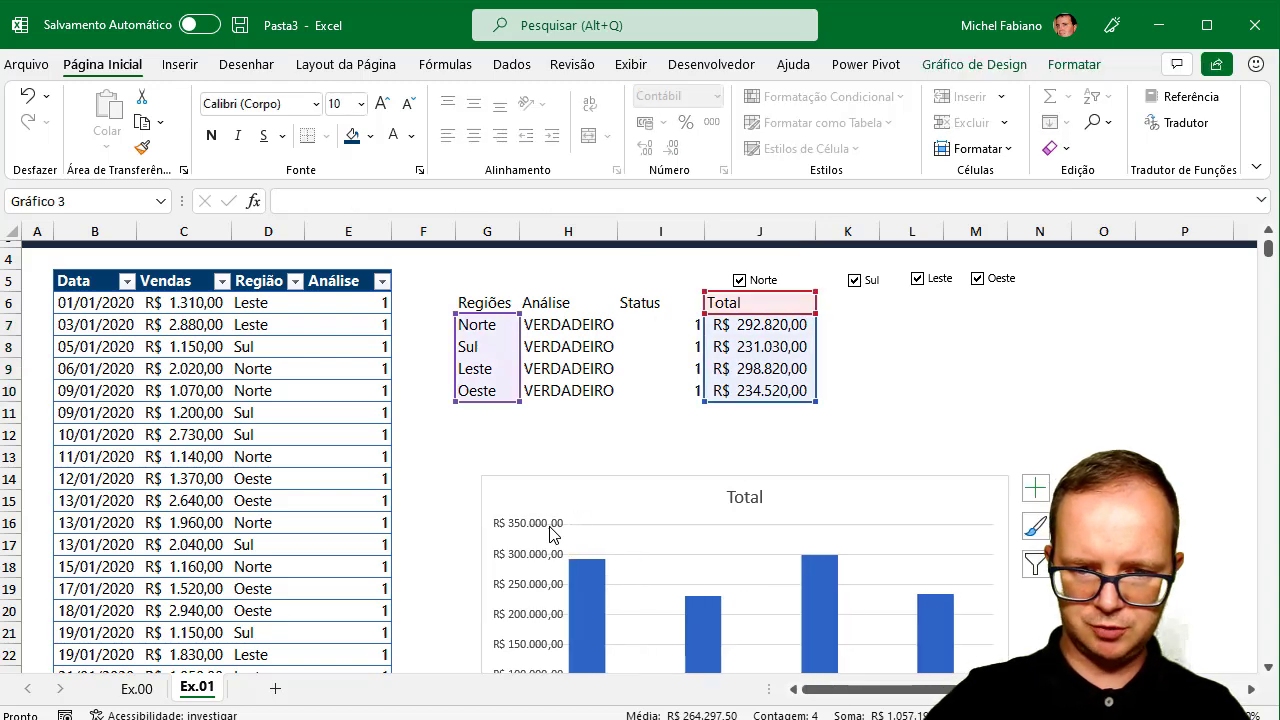
pyautogui.press('Delete')
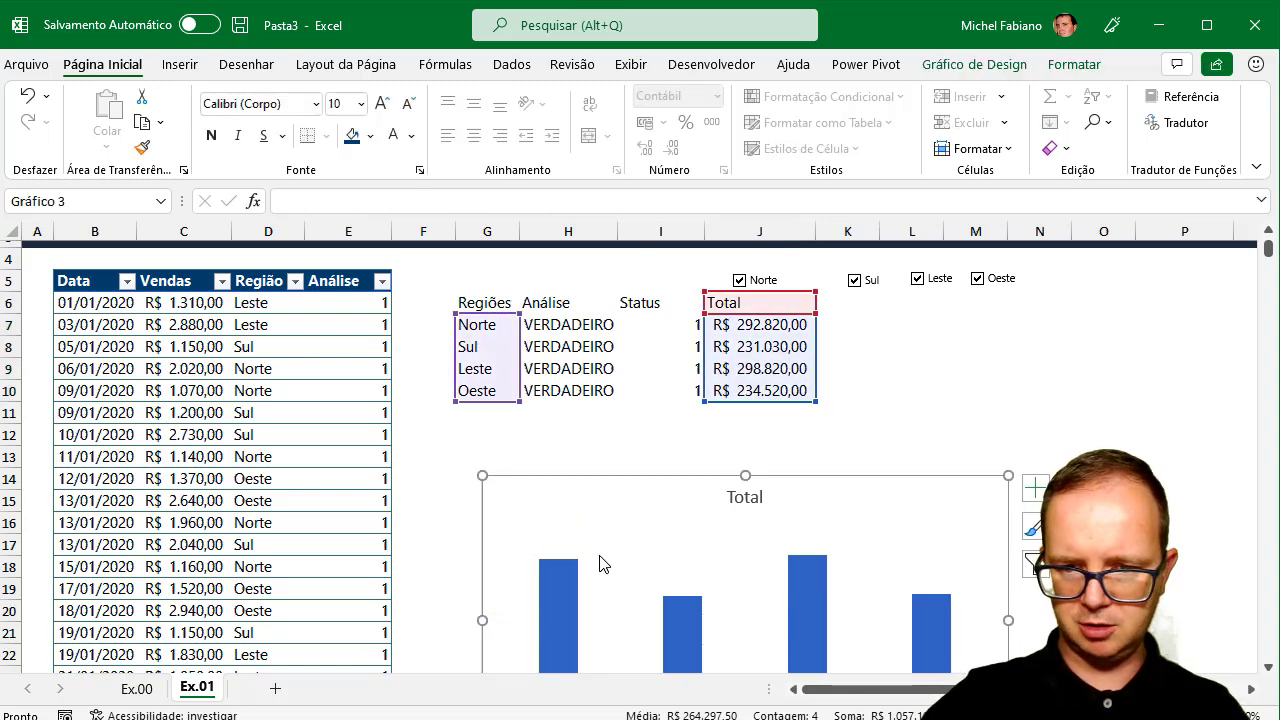
# - Add data labels to the bars and move the chart up under the region checkboxes
pyautogui.click(1030, 488)
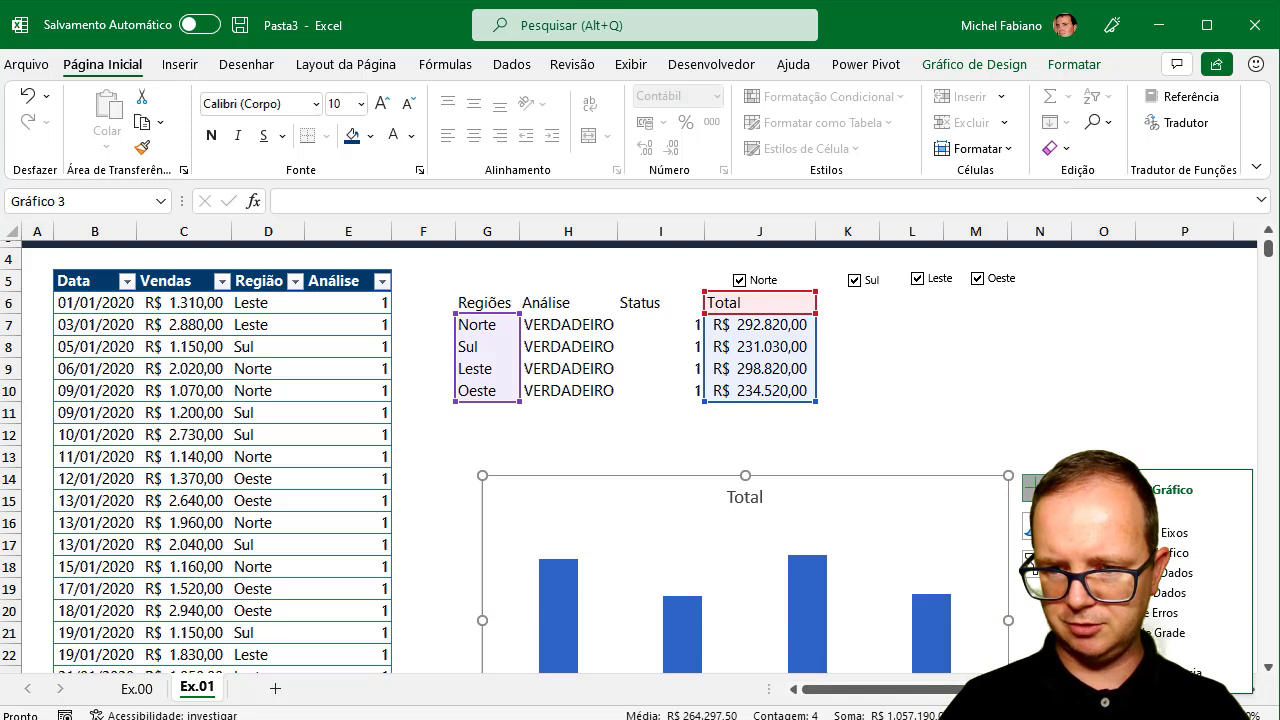
pyautogui.click(1192, 572)
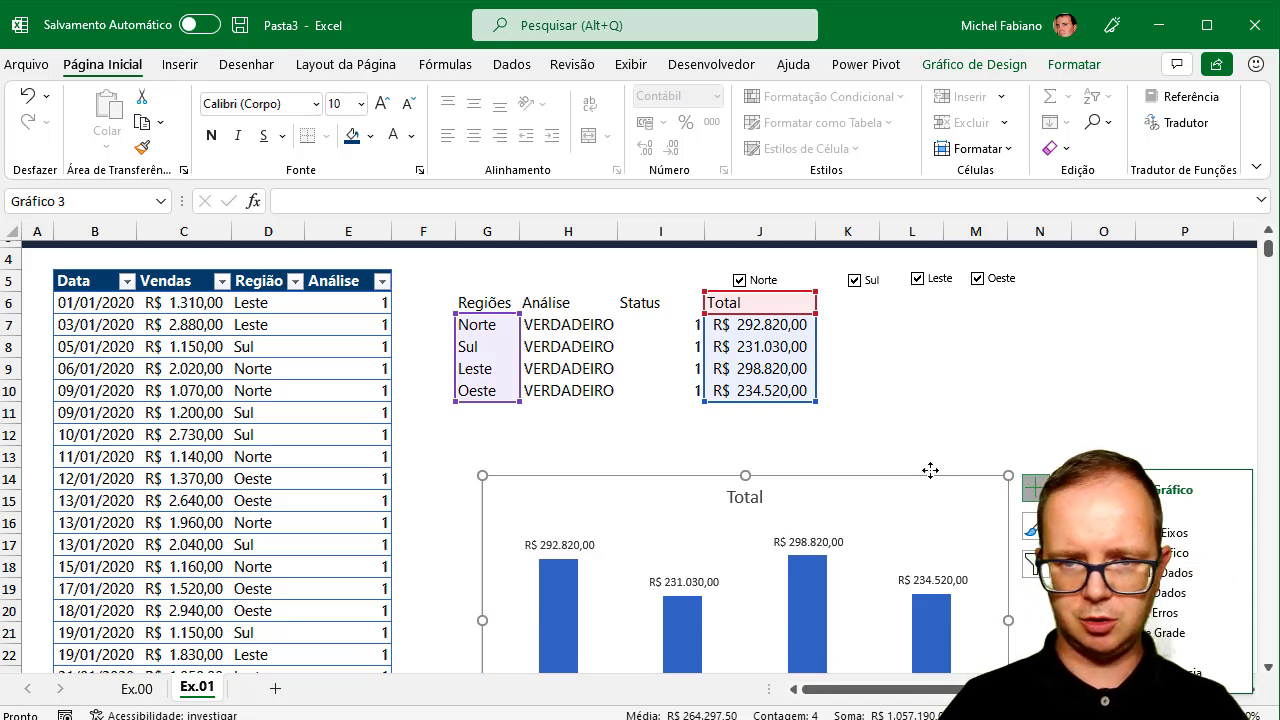
pyautogui.moveTo(930, 470); pyautogui.dragTo(895, 287)
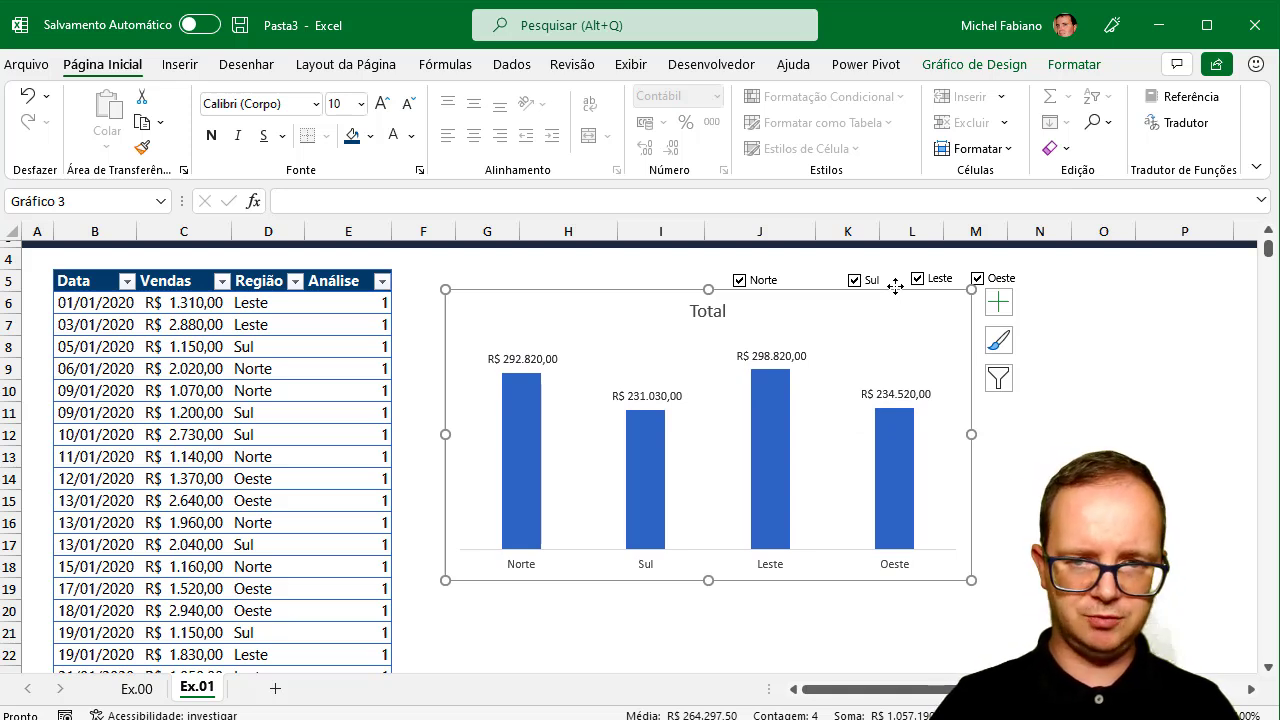
# - Give the chart a dark-blue fill, white text, and yellow bars
pyautogui.click(355, 139)
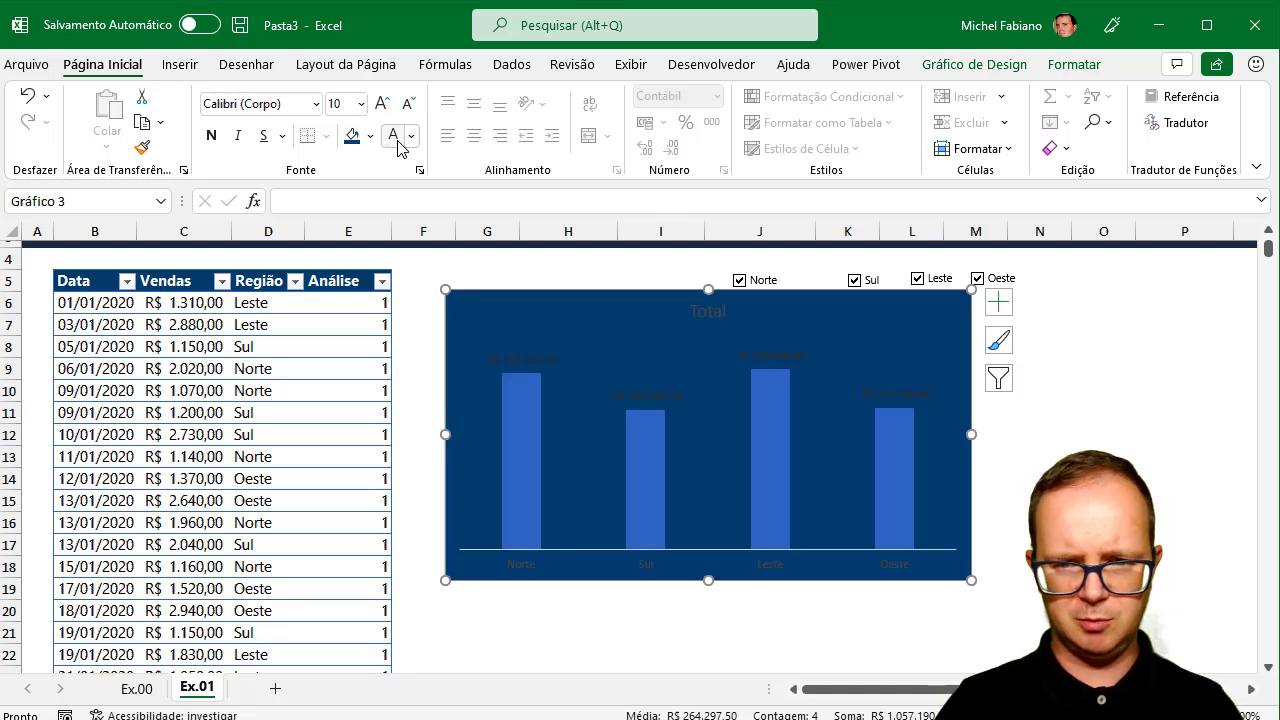
pyautogui.click(395, 140)
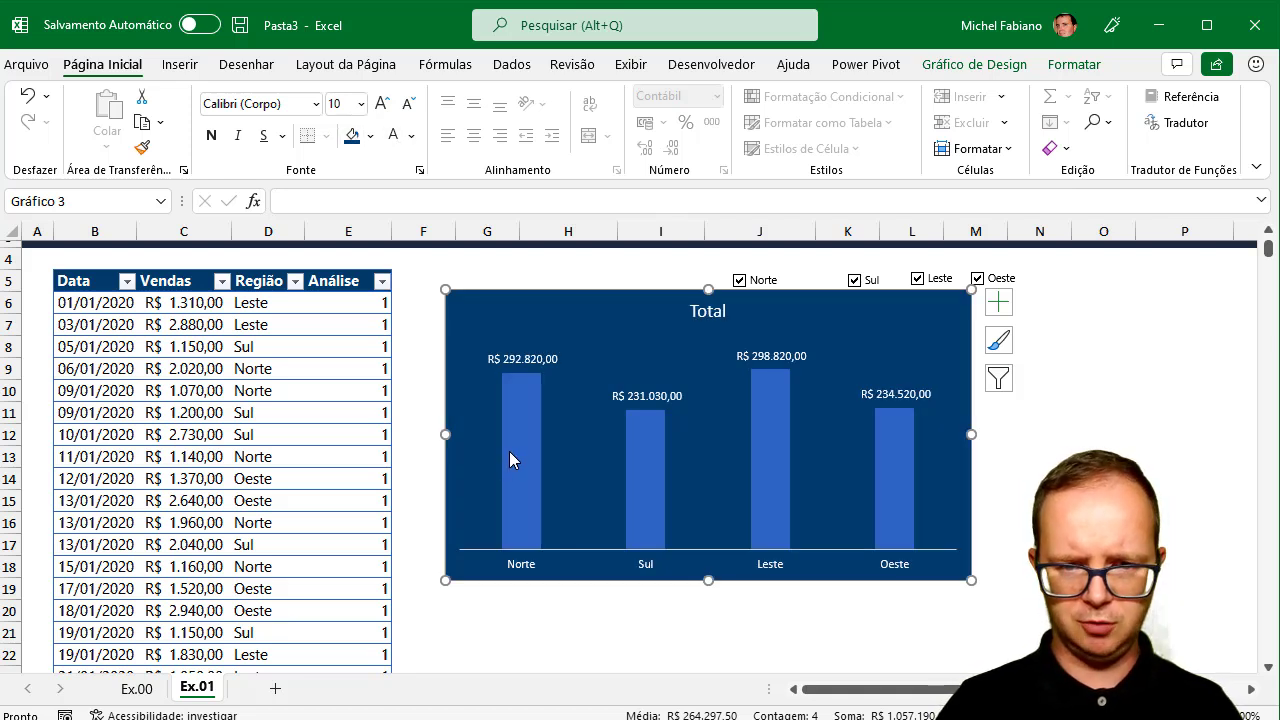
pyautogui.click(509, 452)
pyautogui.click(370, 136)
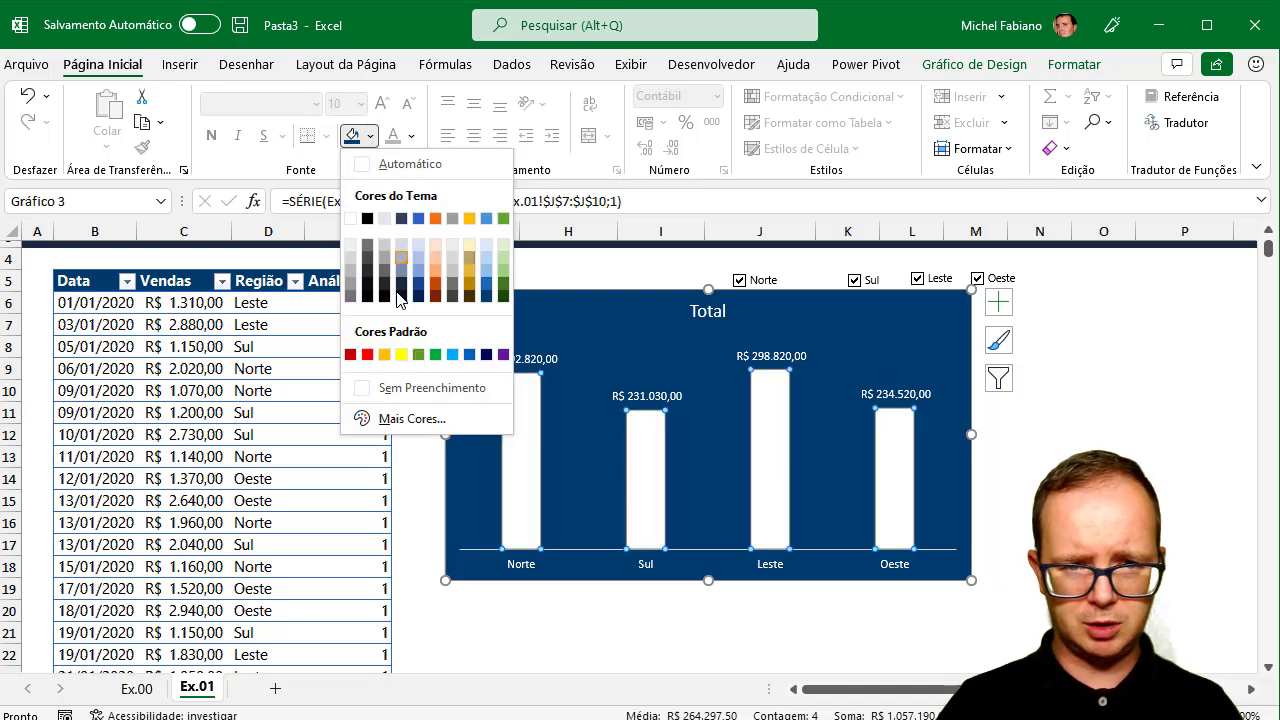
pyautogui.click(401, 355)
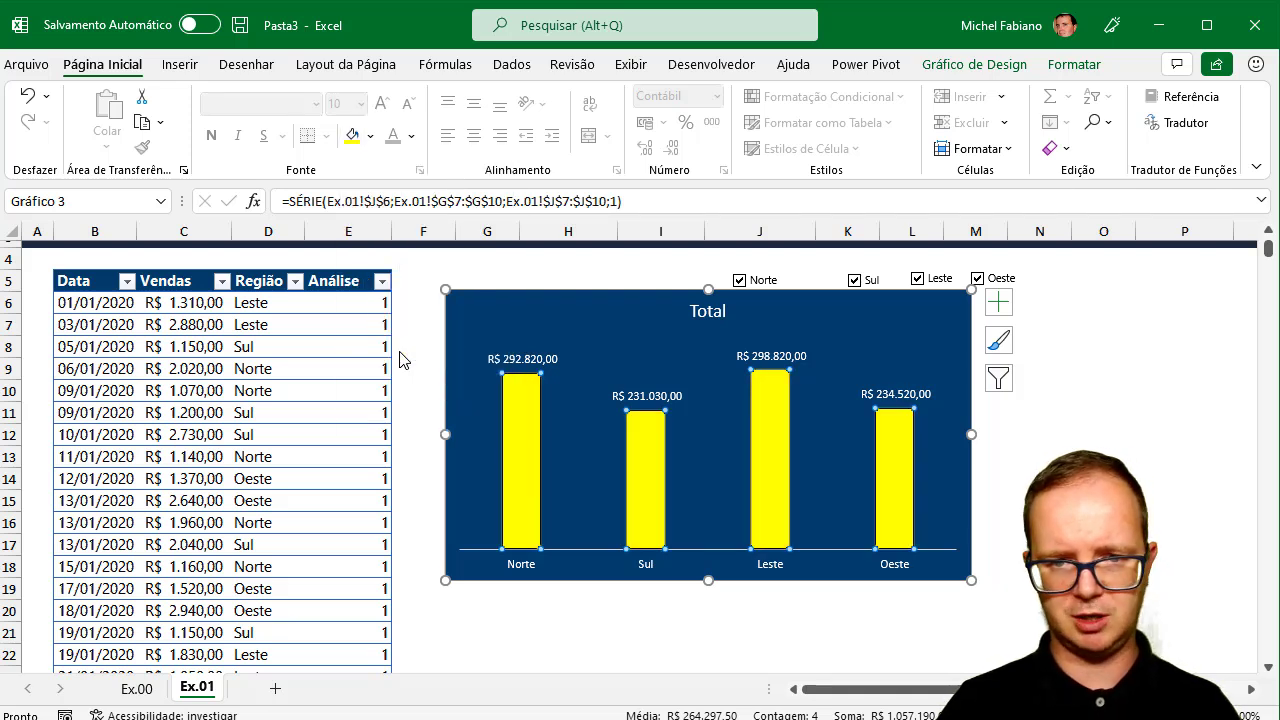
# - Set the whole chart's font to Segoe UI
pyautogui.click(599, 305)
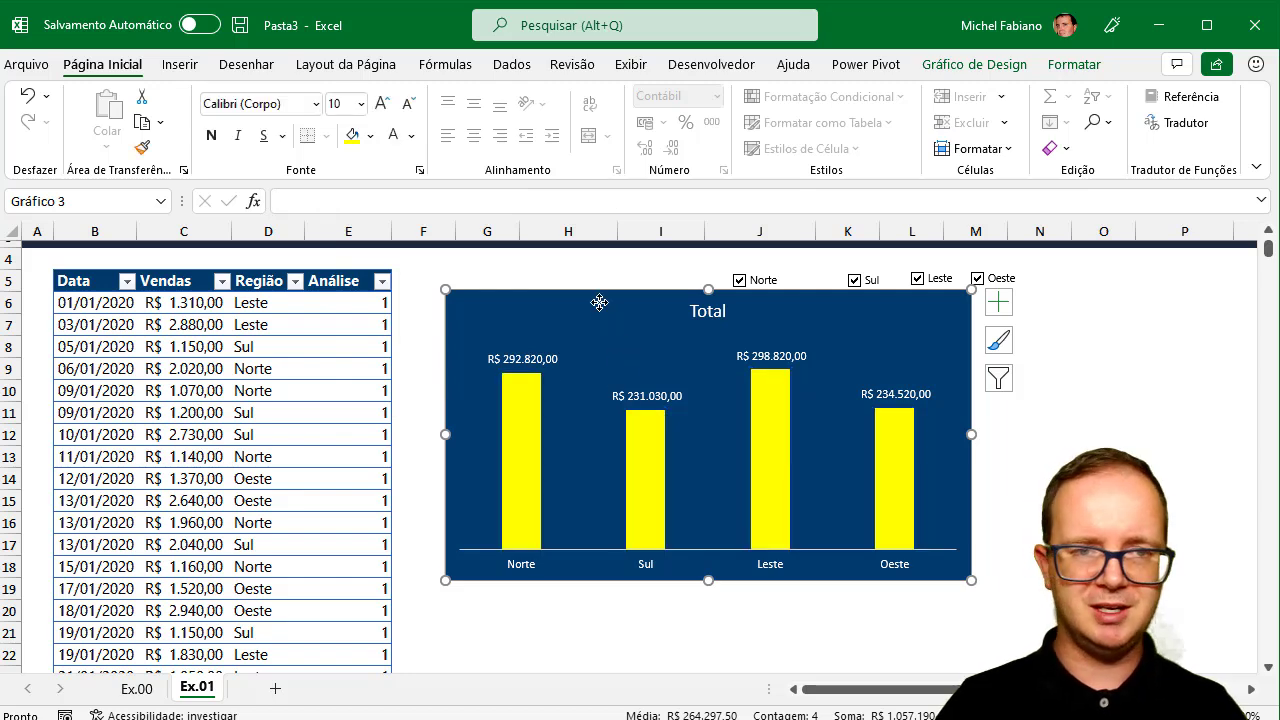
pyautogui.click(314, 104)
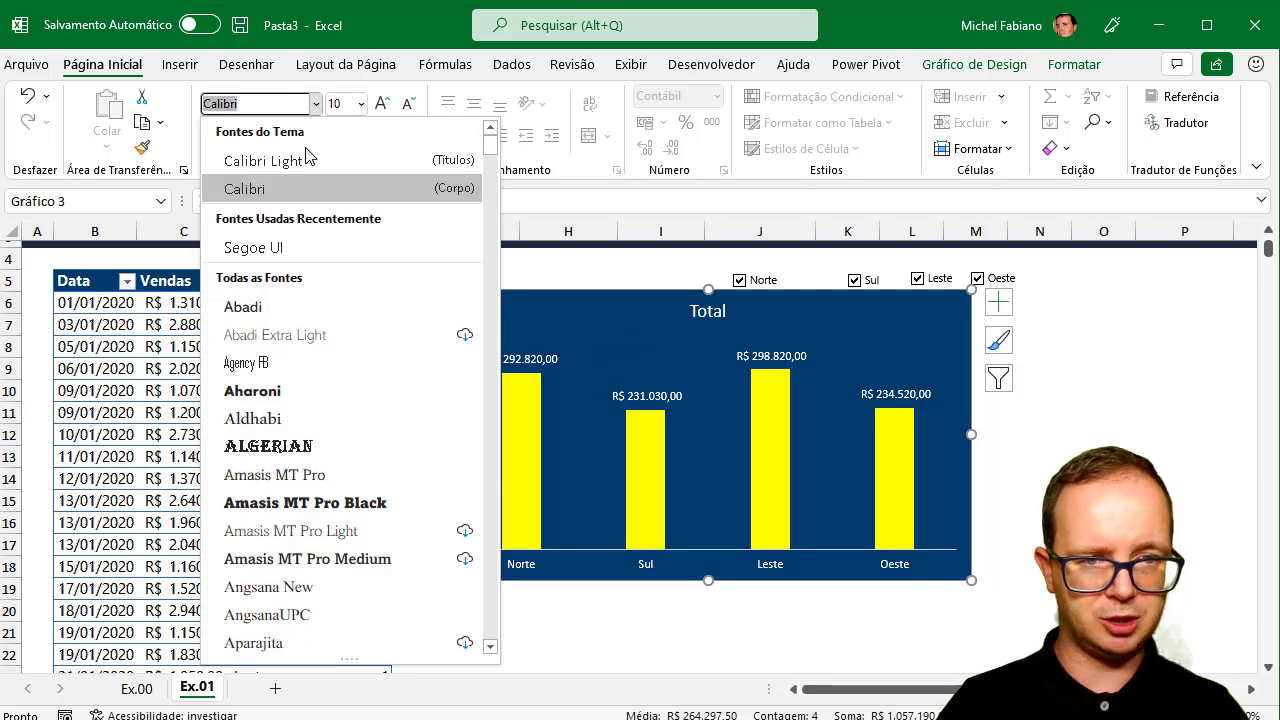
pyautogui.click(285, 250)
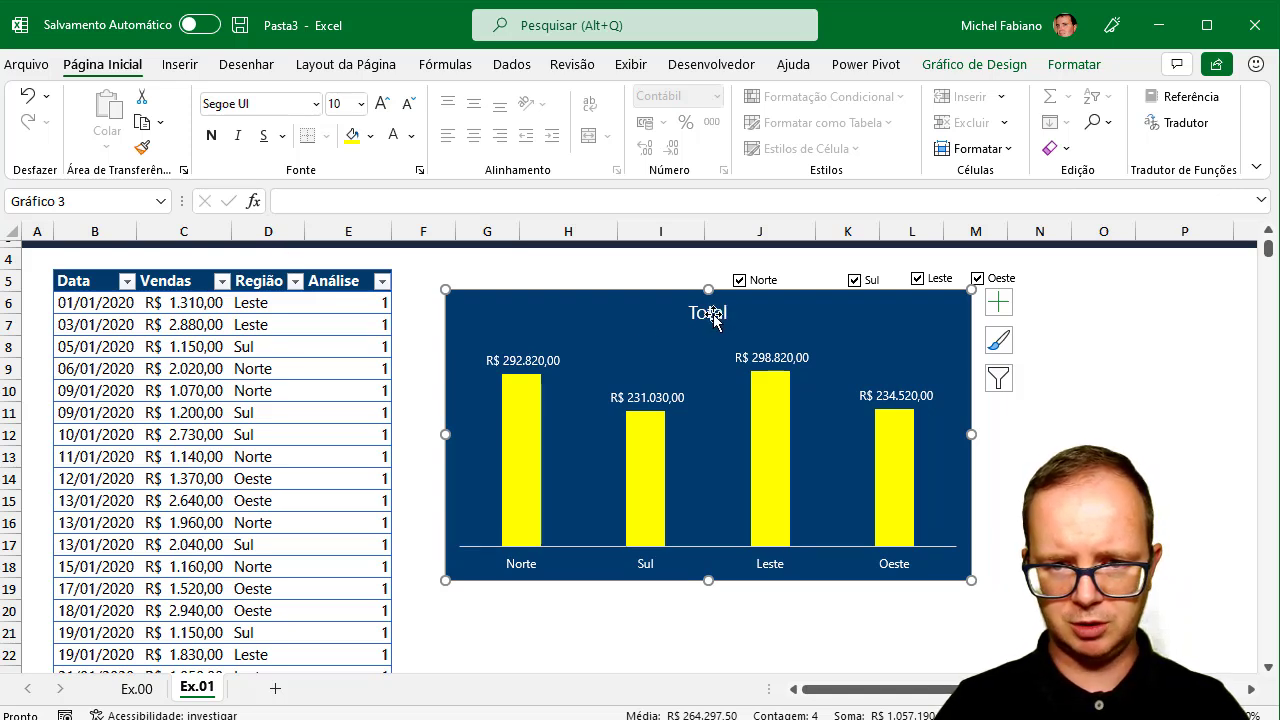
pyautogui.click(1071, 386)
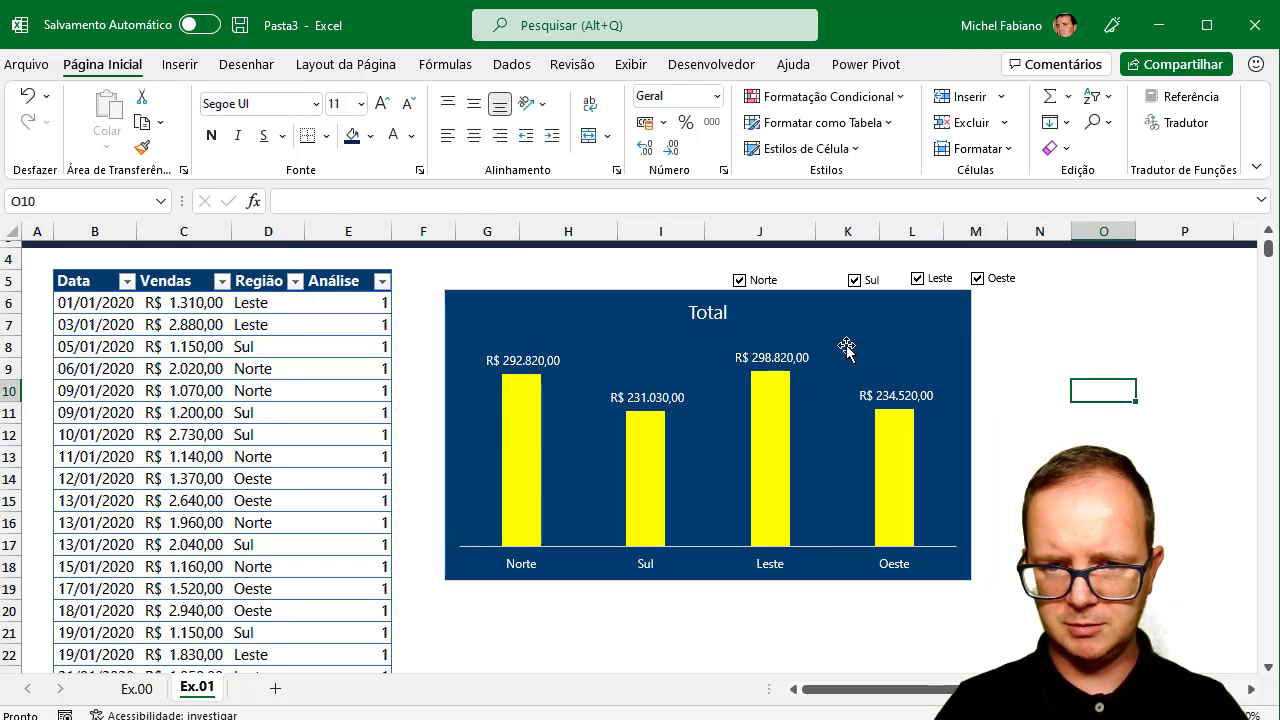
# - Retitle the chart 'Desempenho de Vendas | Região', shift it left, and bold it
pyautogui.click(700, 314)
pyautogui.doubleClick(708, 313)
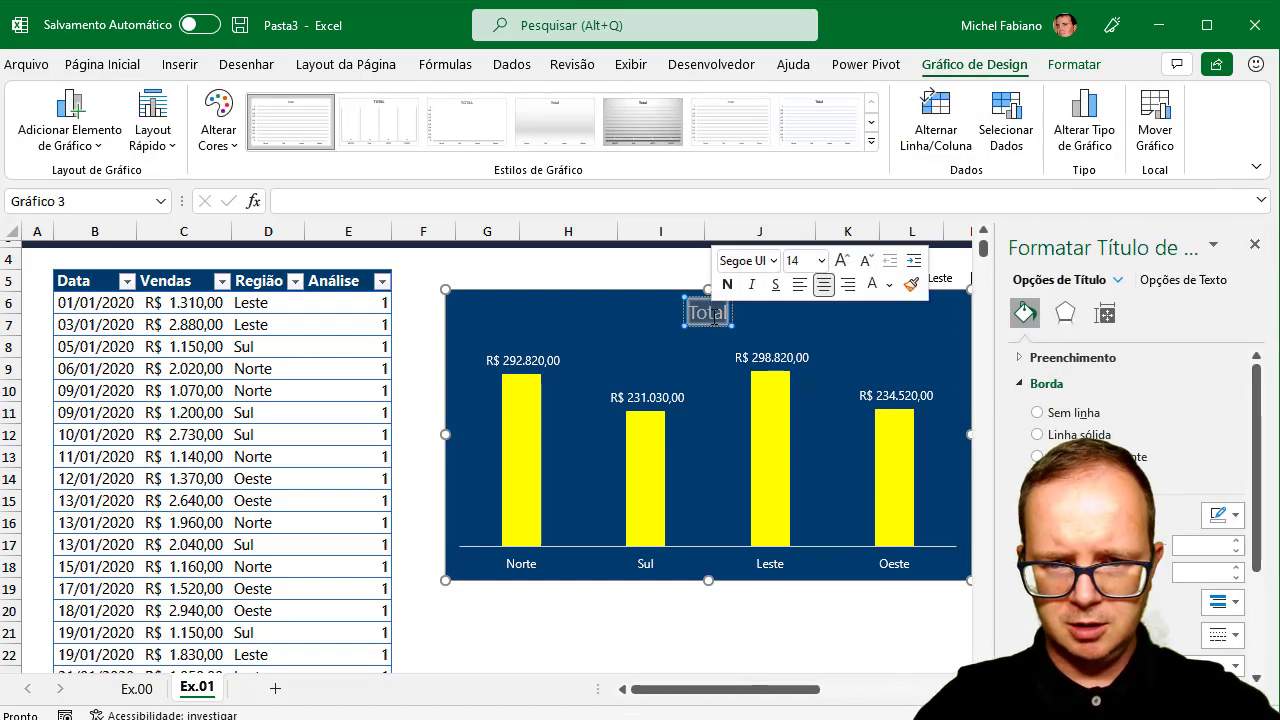
pyautogui.write('Desemp')
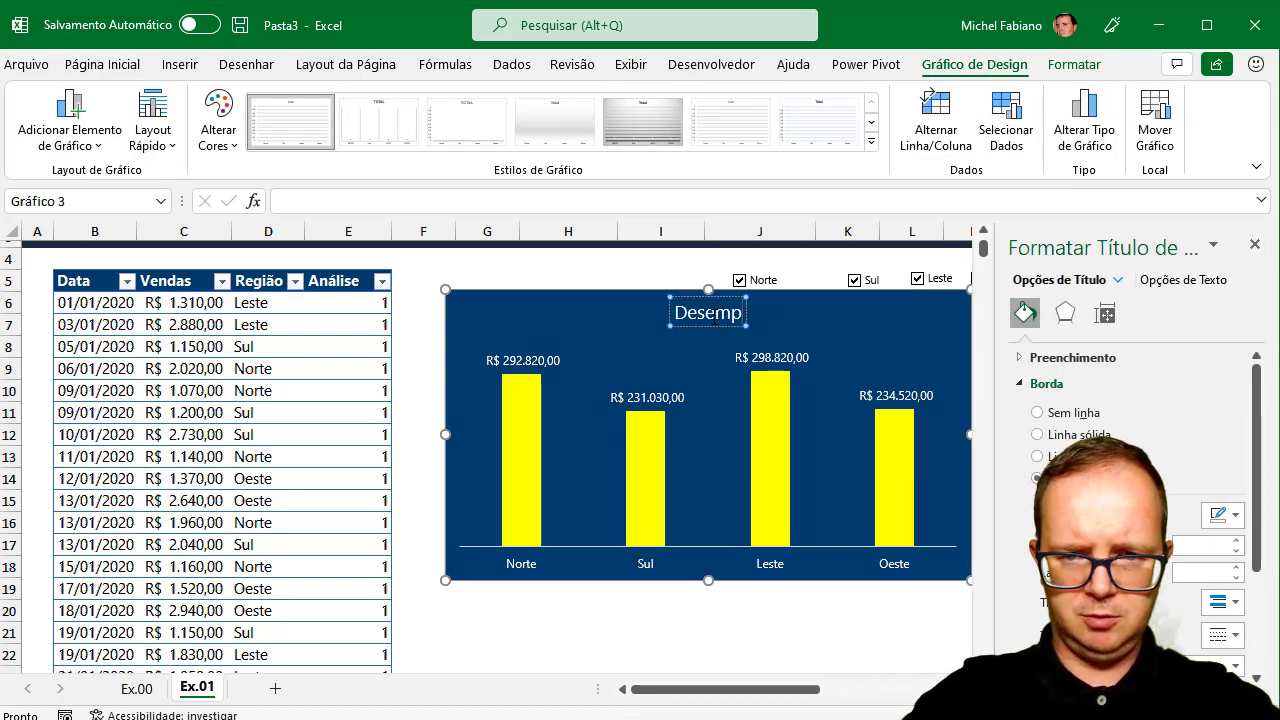
pyautogui.write('enho de Ven')
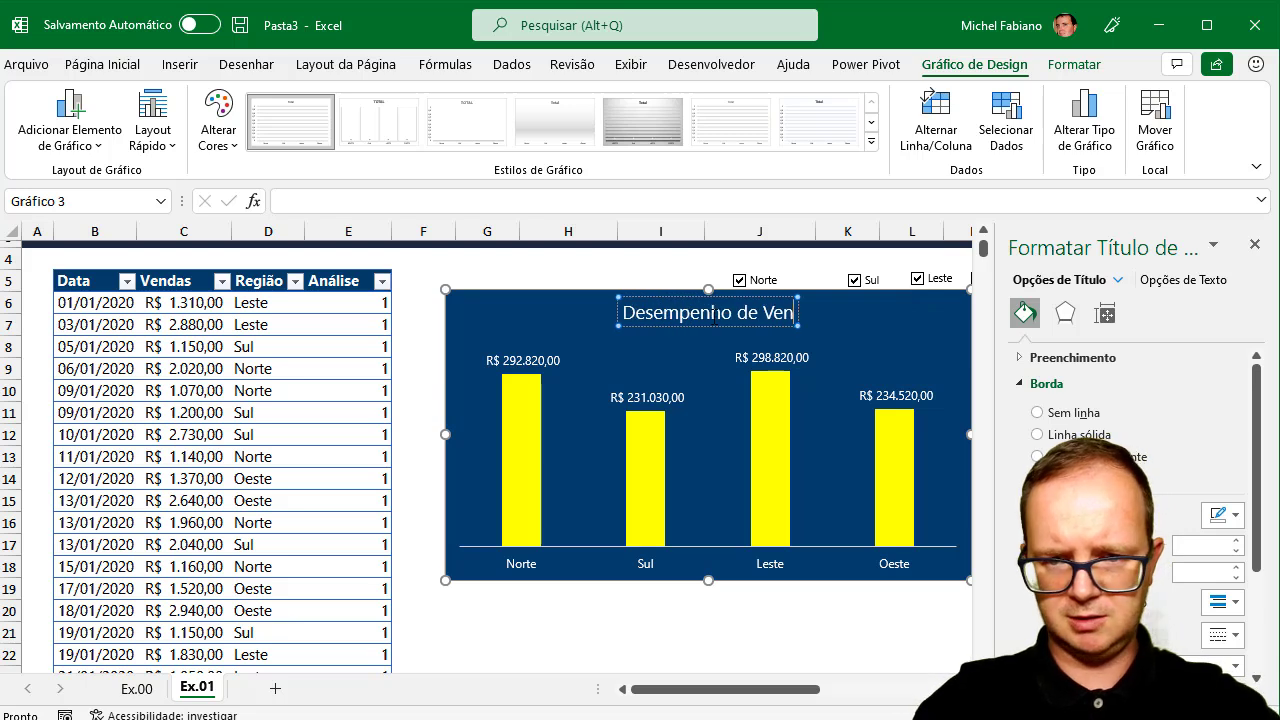
pyautogui.write('as')
pyautogui.press('BackSpace')
pyautogui.press('BackSpace')
pyautogui.write('das')
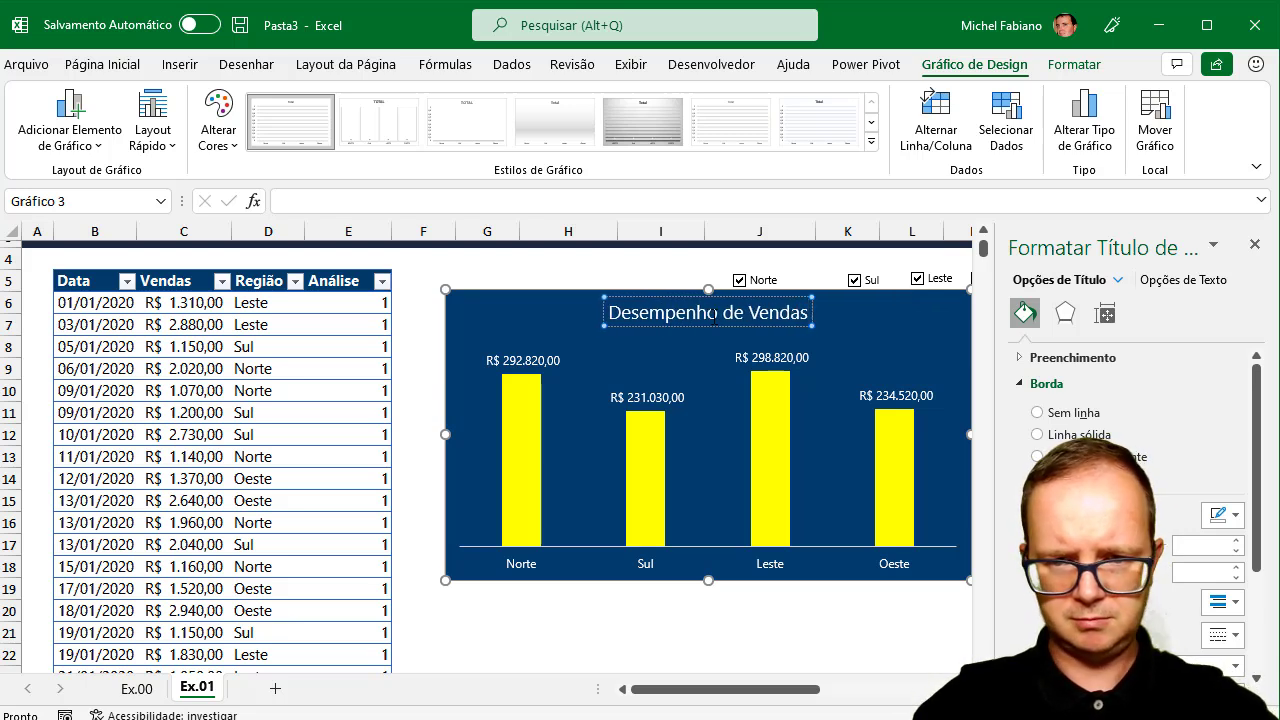
pyautogui.write(' | Regiã')
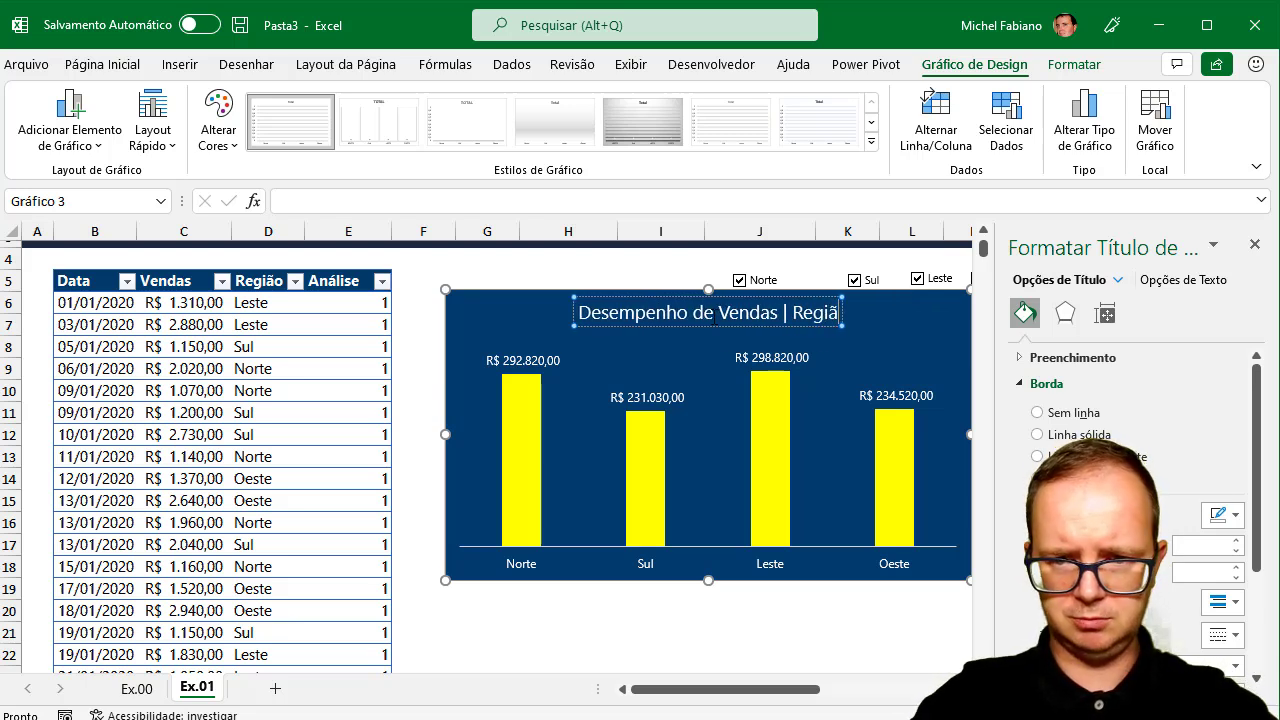
pyautogui.write('o')
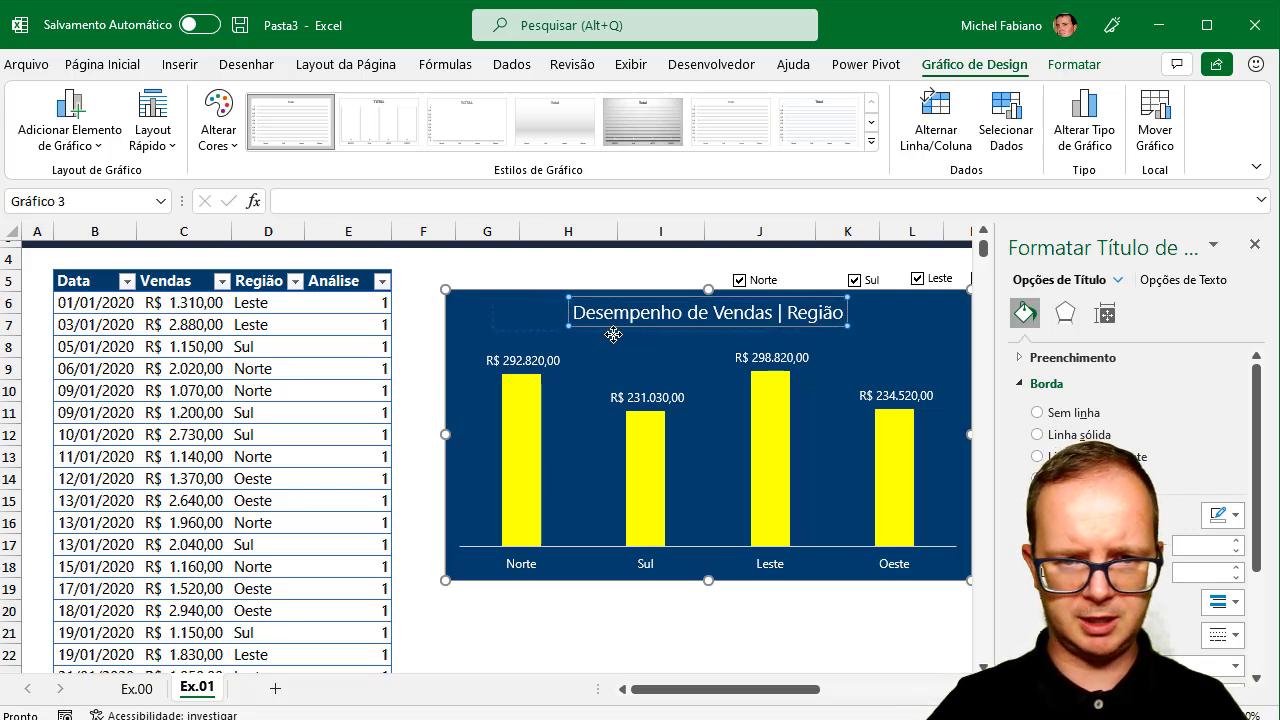
pyautogui.moveTo(597, 332); pyautogui.dragTo(598, 339)
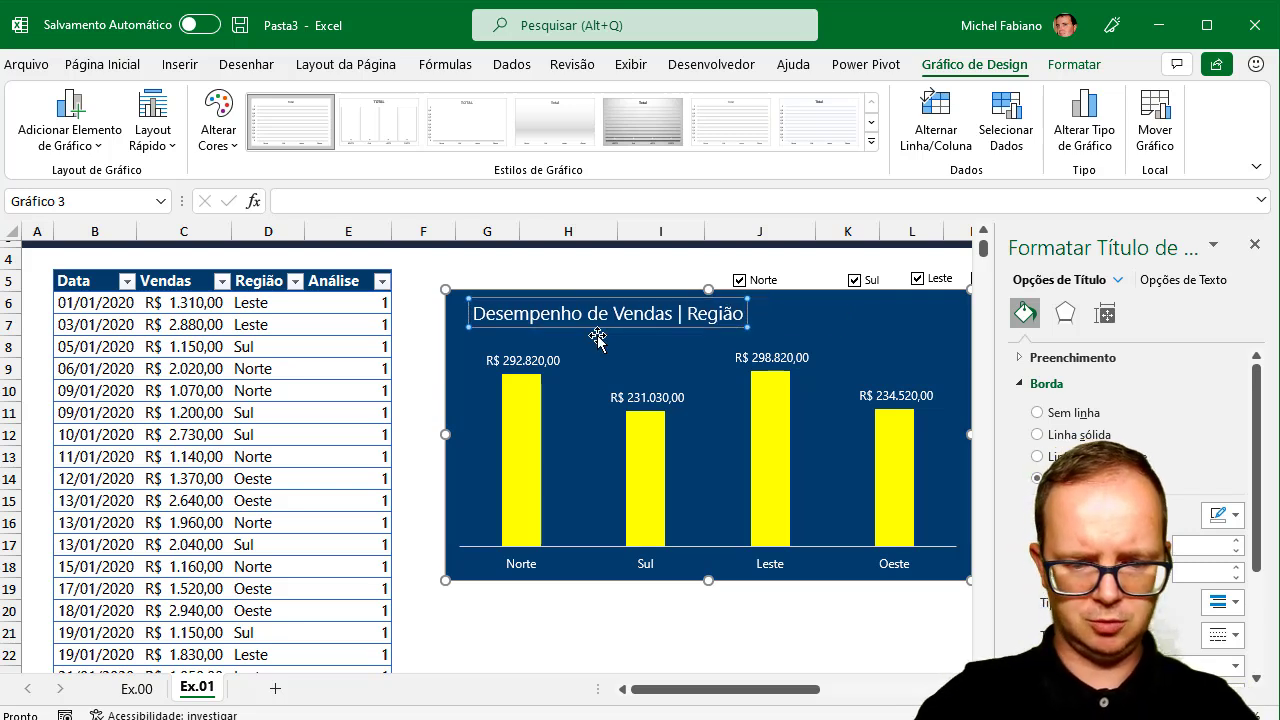
pyautogui.hotkey('ctrl', 'n')
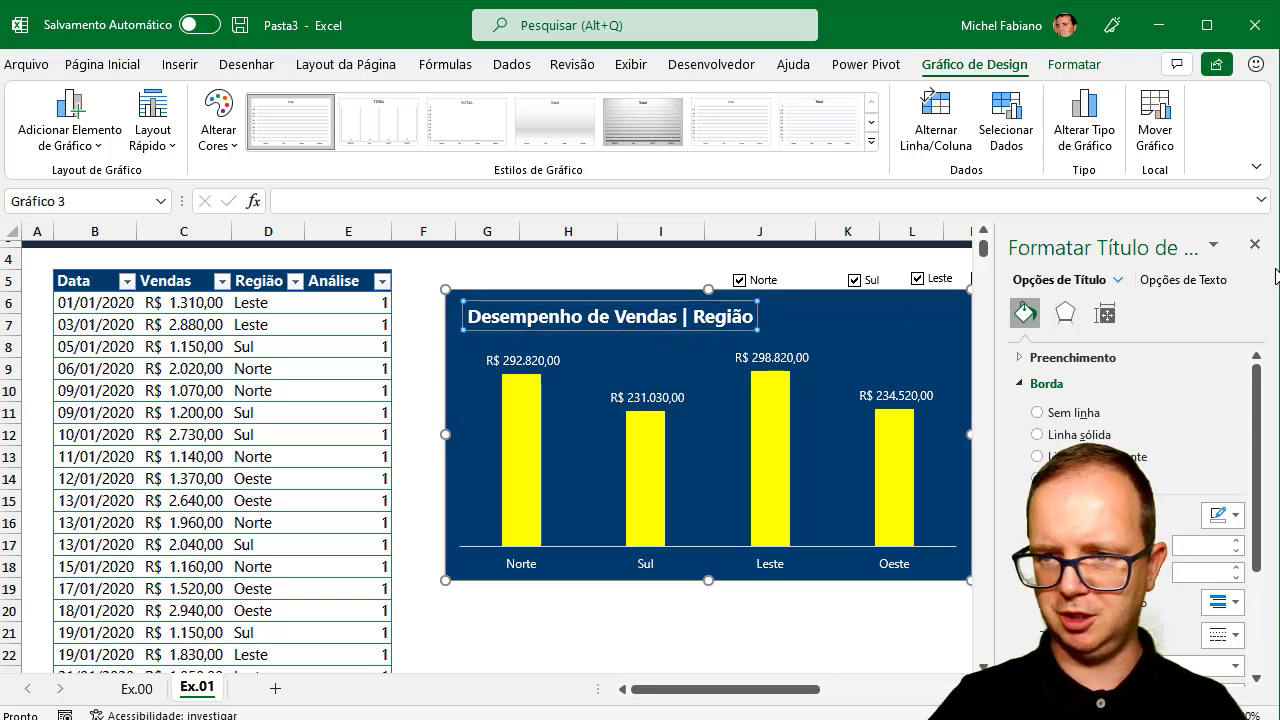
# - Drag the Oeste checkbox onto the chart's top-right corner
pyautogui.click(1254, 244)
pyautogui.rightClick(1001, 283)
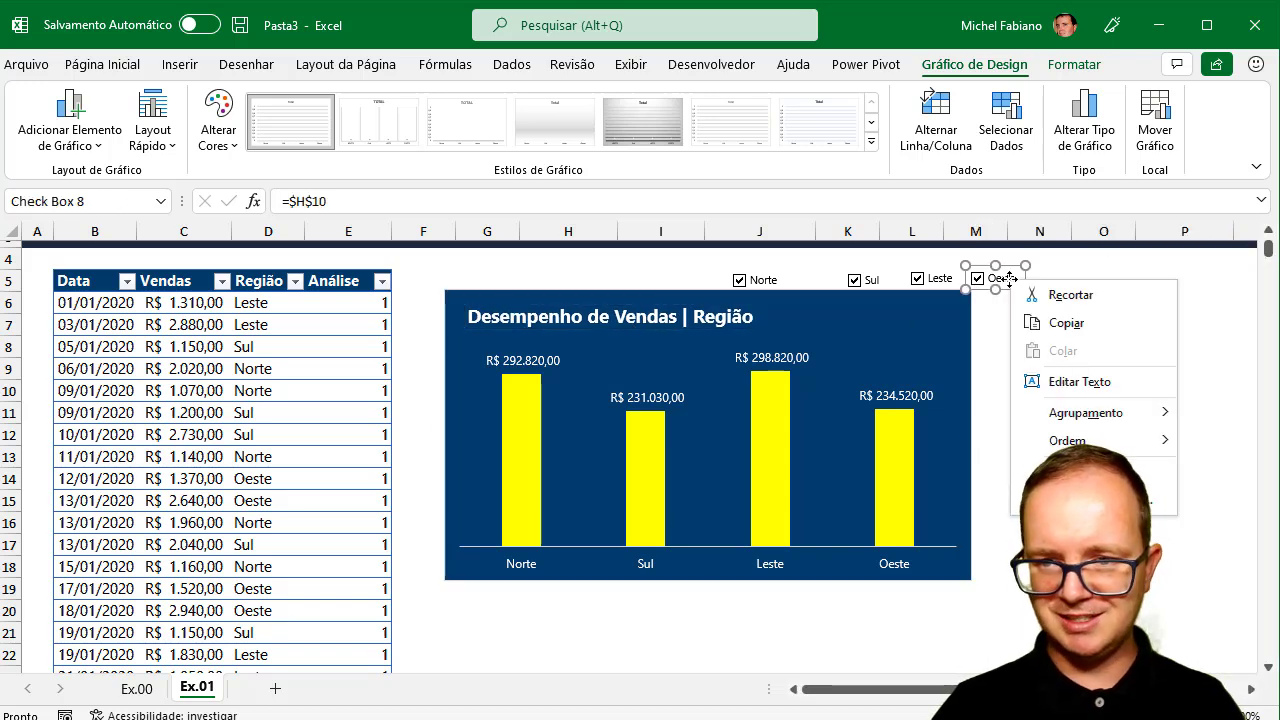
pyautogui.press('Escape')
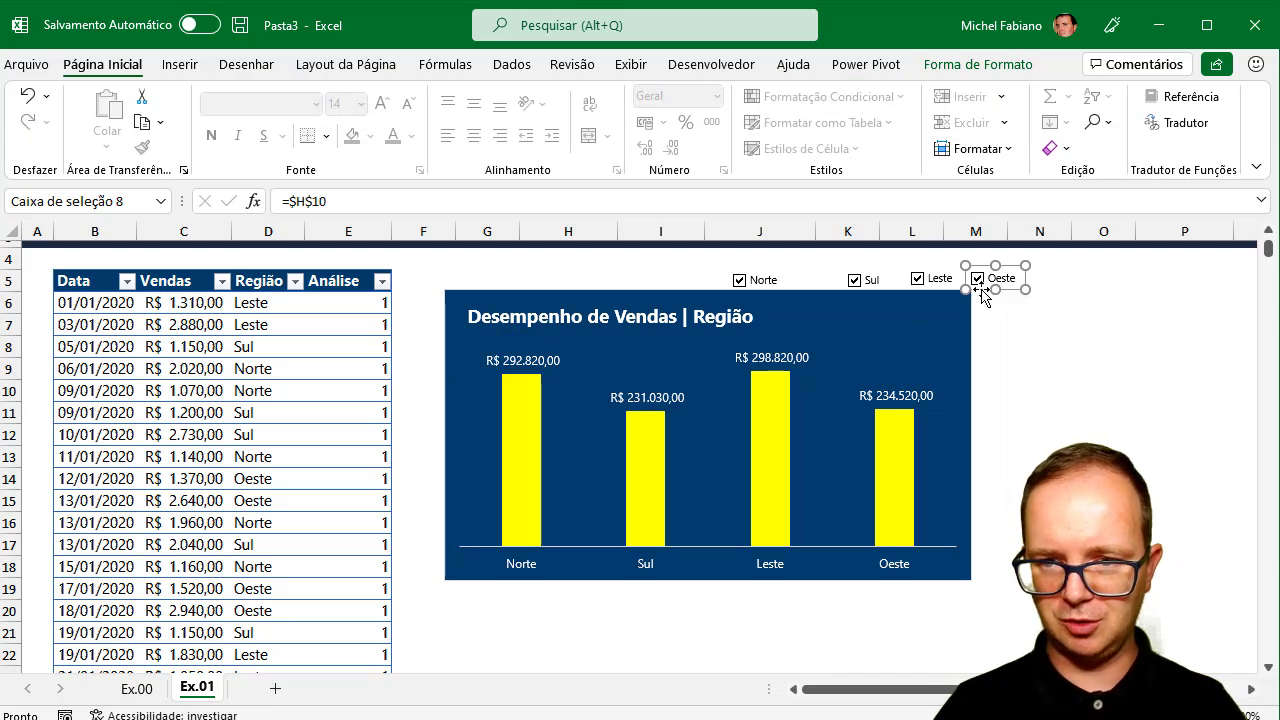
pyautogui.moveTo(982, 293); pyautogui.dragTo(934, 309)
# - Bring the Oeste checkbox in front of the chart
pyautogui.click(921, 329)
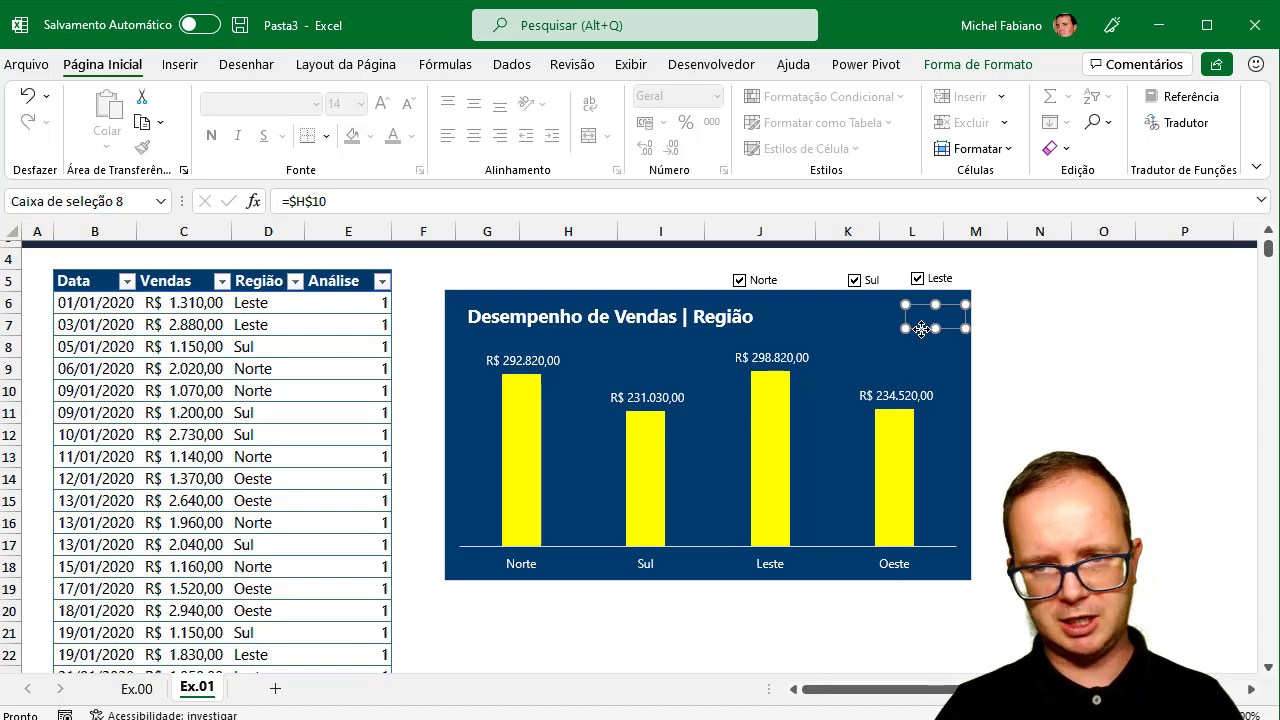
pyautogui.click(1000, 65)
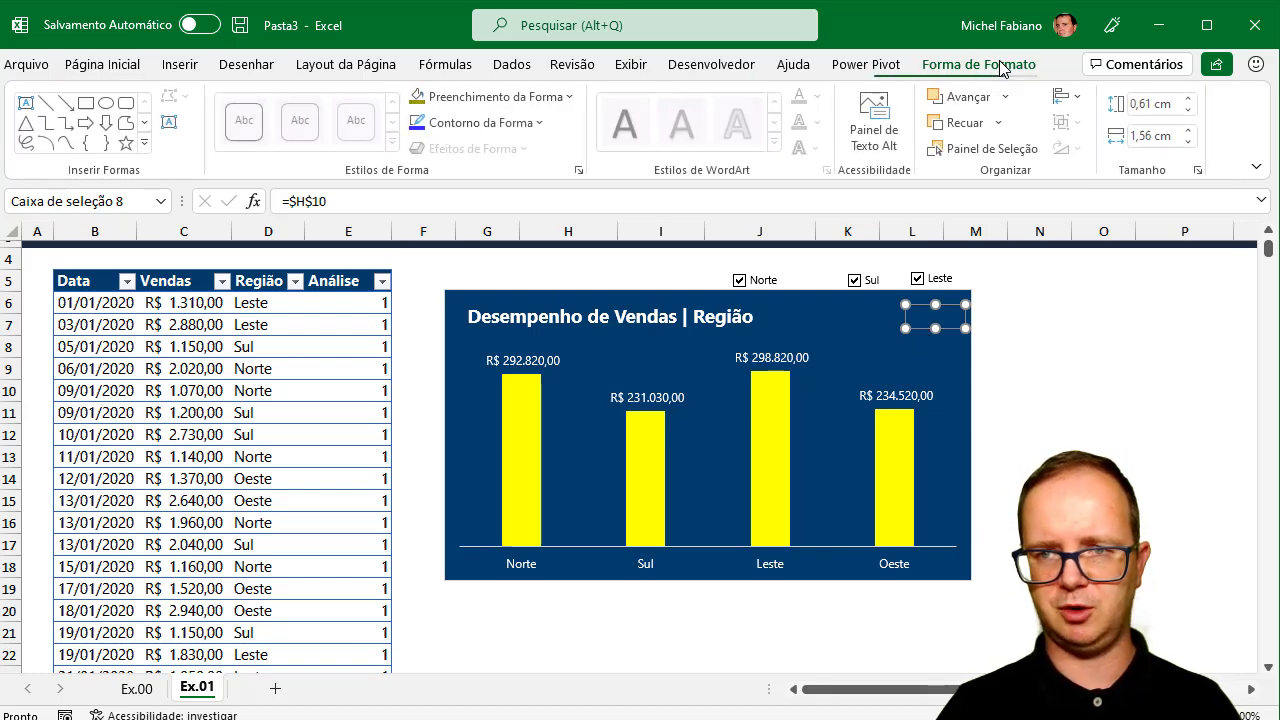
pyautogui.click(1007, 97)
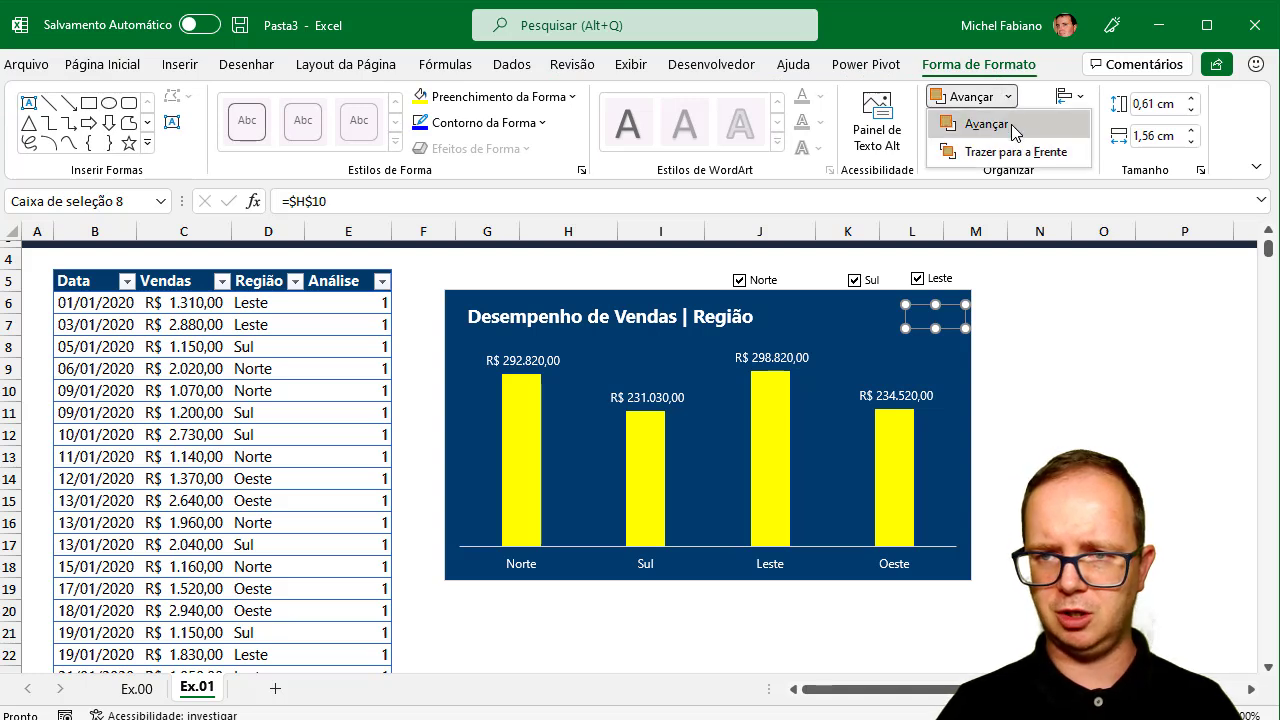
pyautogui.click(997, 125)
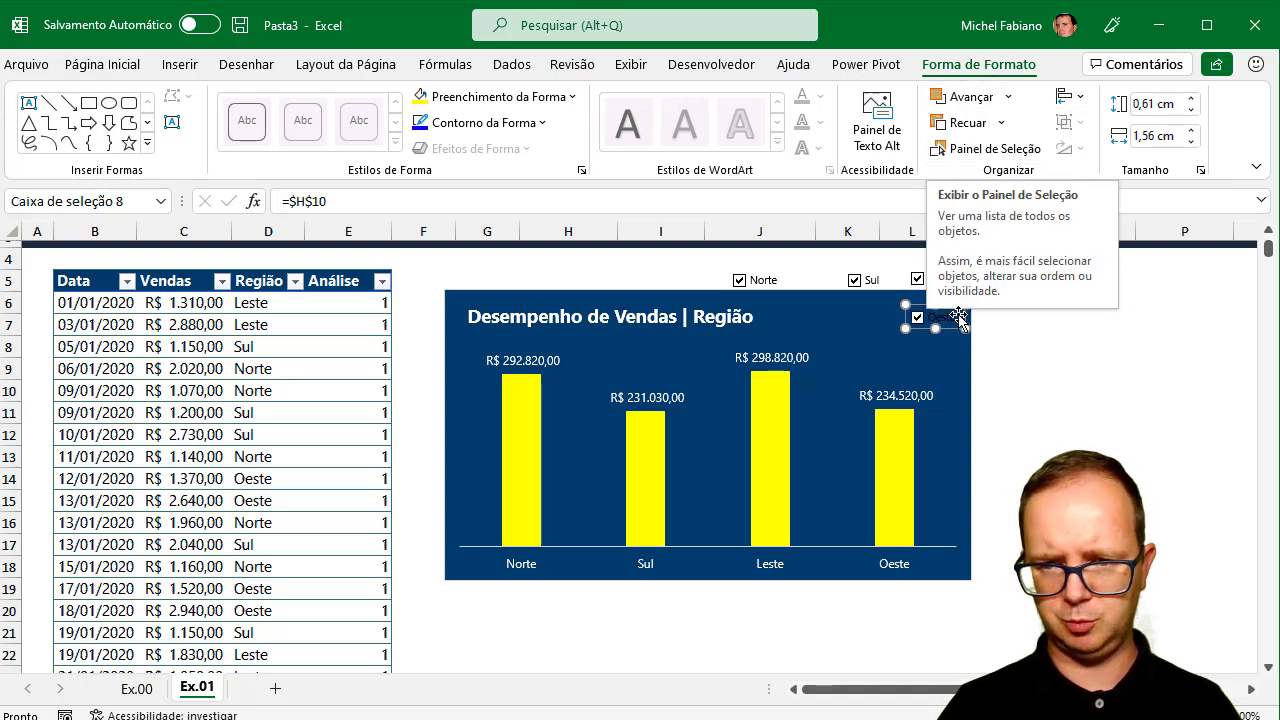
# - Fine-tune the Oeste checkbox position and open its Formatar controle settings
pyautogui.moveTo(957, 333); pyautogui.dragTo(951, 334)
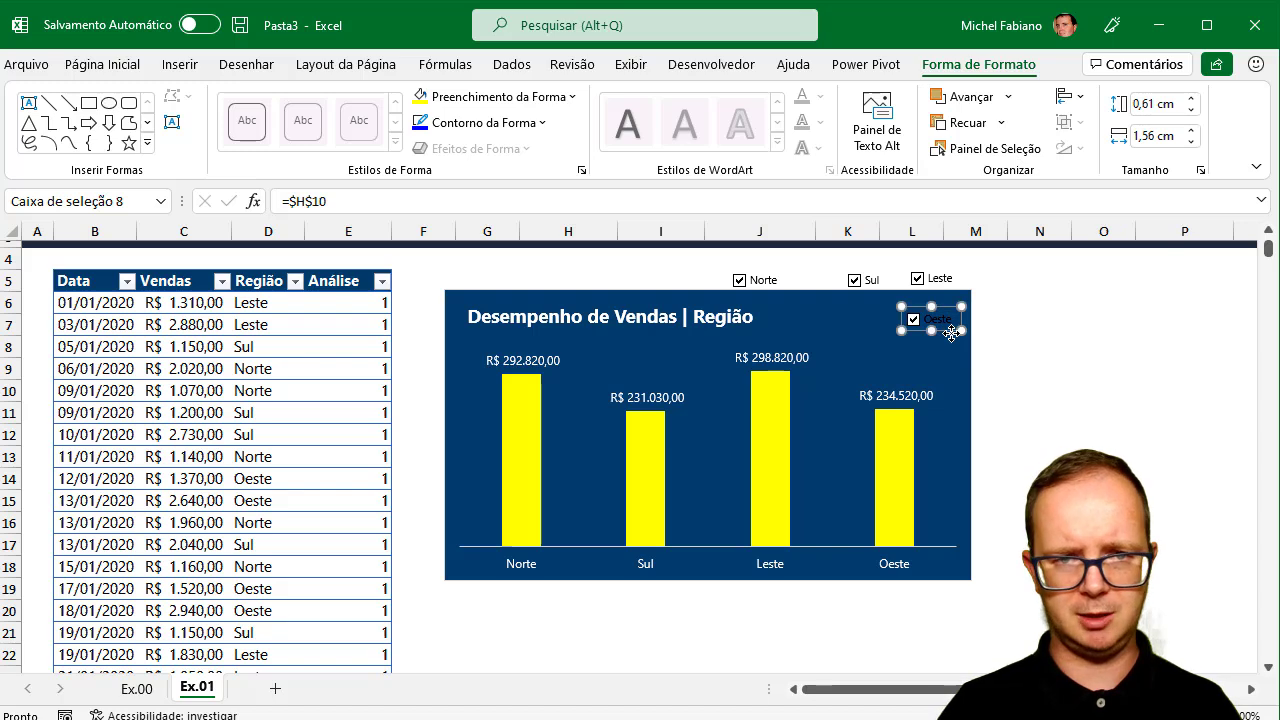
pyautogui.click(1010, 332)
pyautogui.rightClick(945, 321)
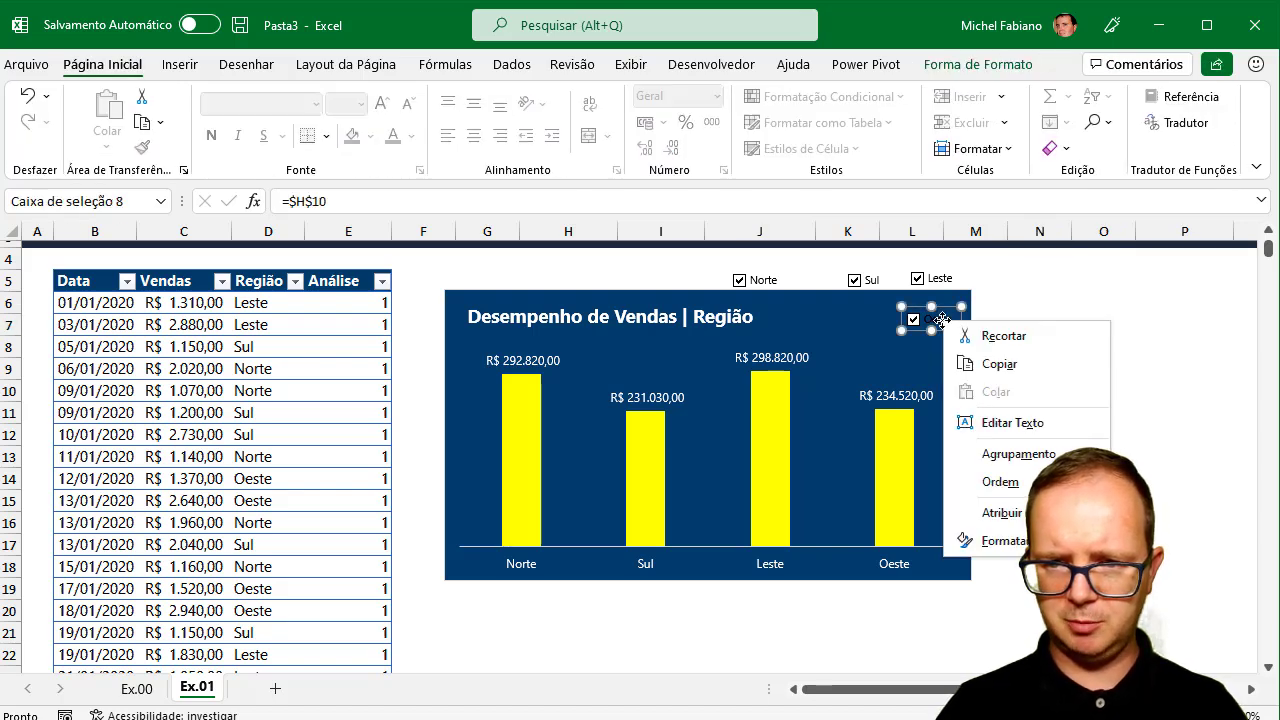
pyautogui.press('Escape')
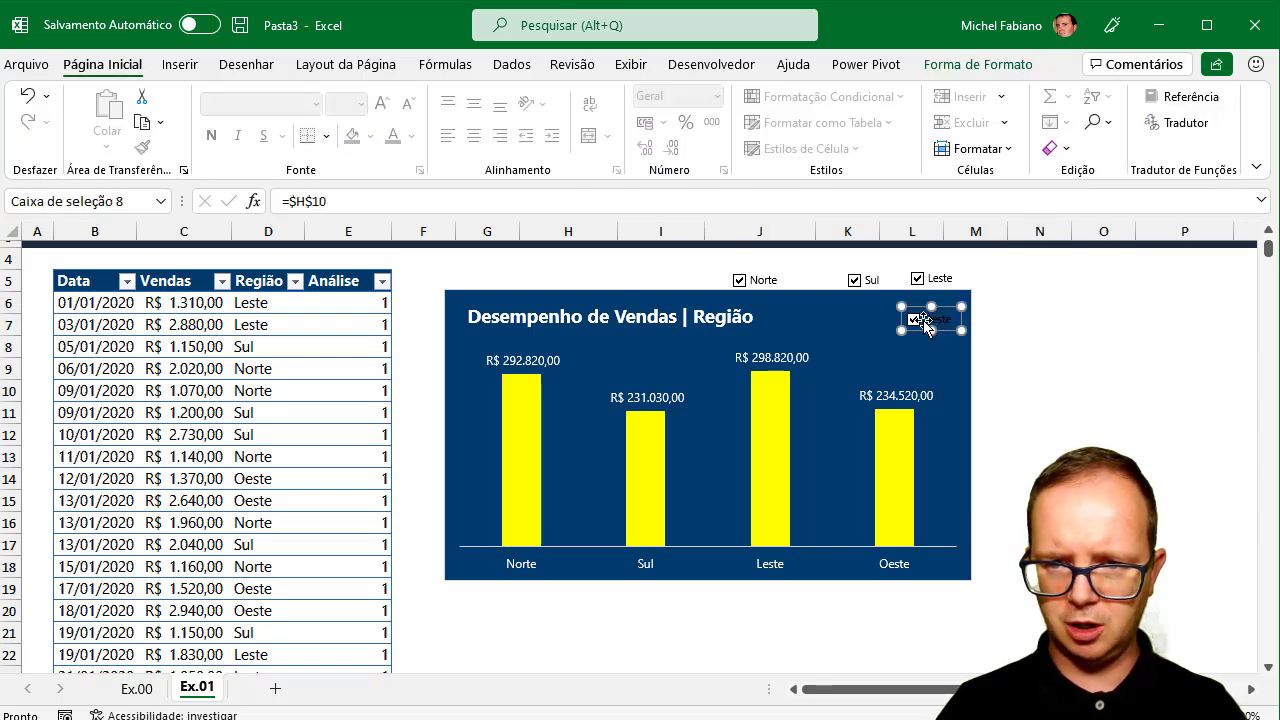
pyautogui.moveTo(926, 325); pyautogui.dragTo(928, 325)
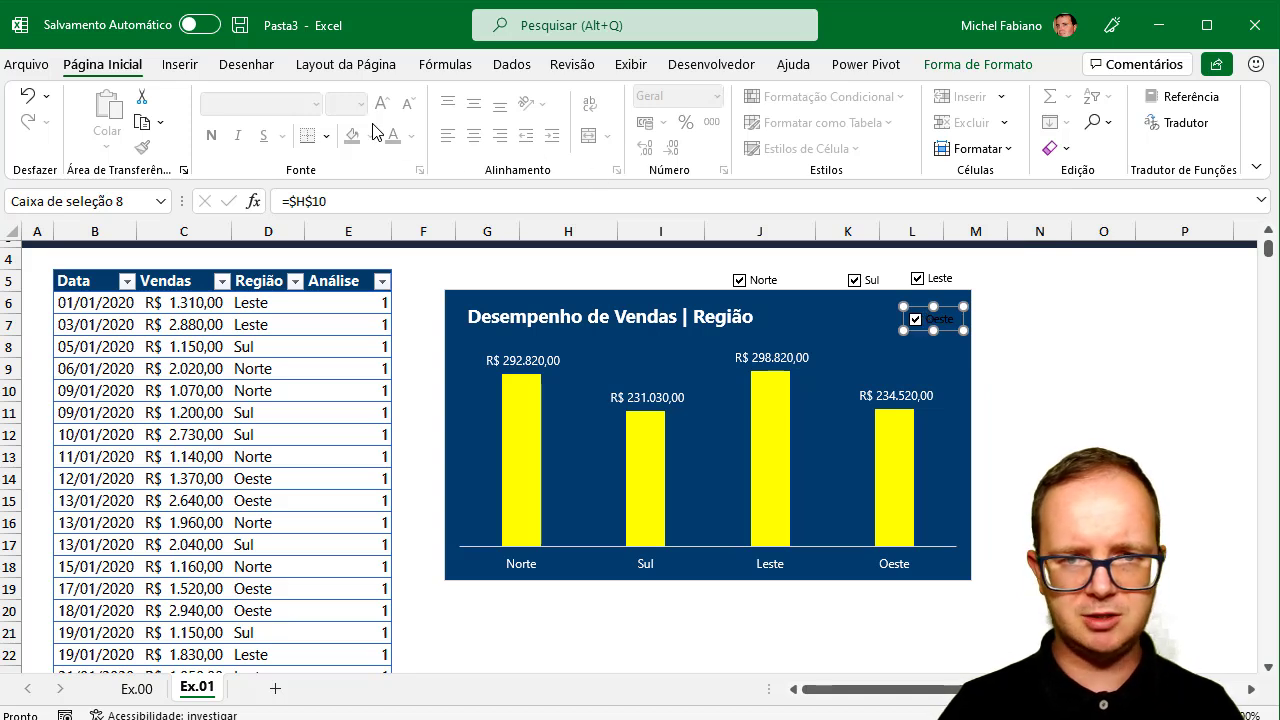
pyautogui.rightClick(948, 331)
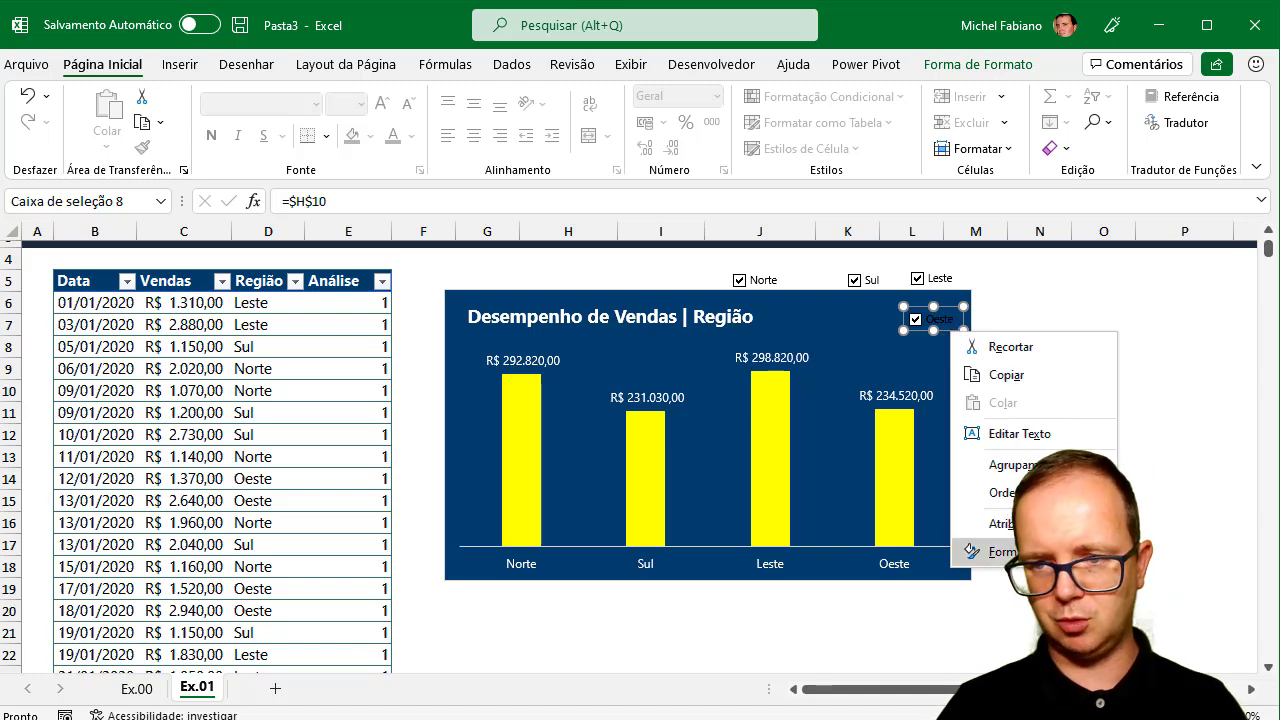
pyautogui.click(1005, 551)
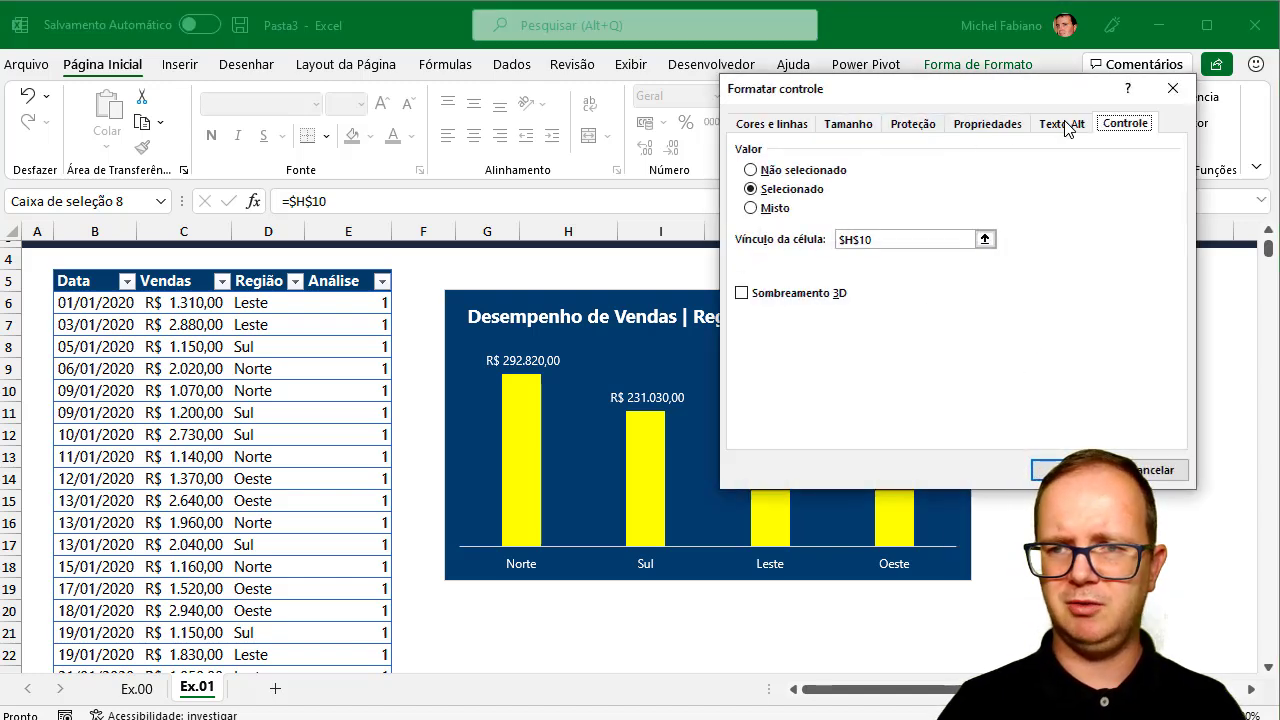
# - Set the Oeste checkbox's fill colour to white under Cores e linhas and confirm
pyautogui.click(1067, 127)
pyautogui.click(1011, 127)
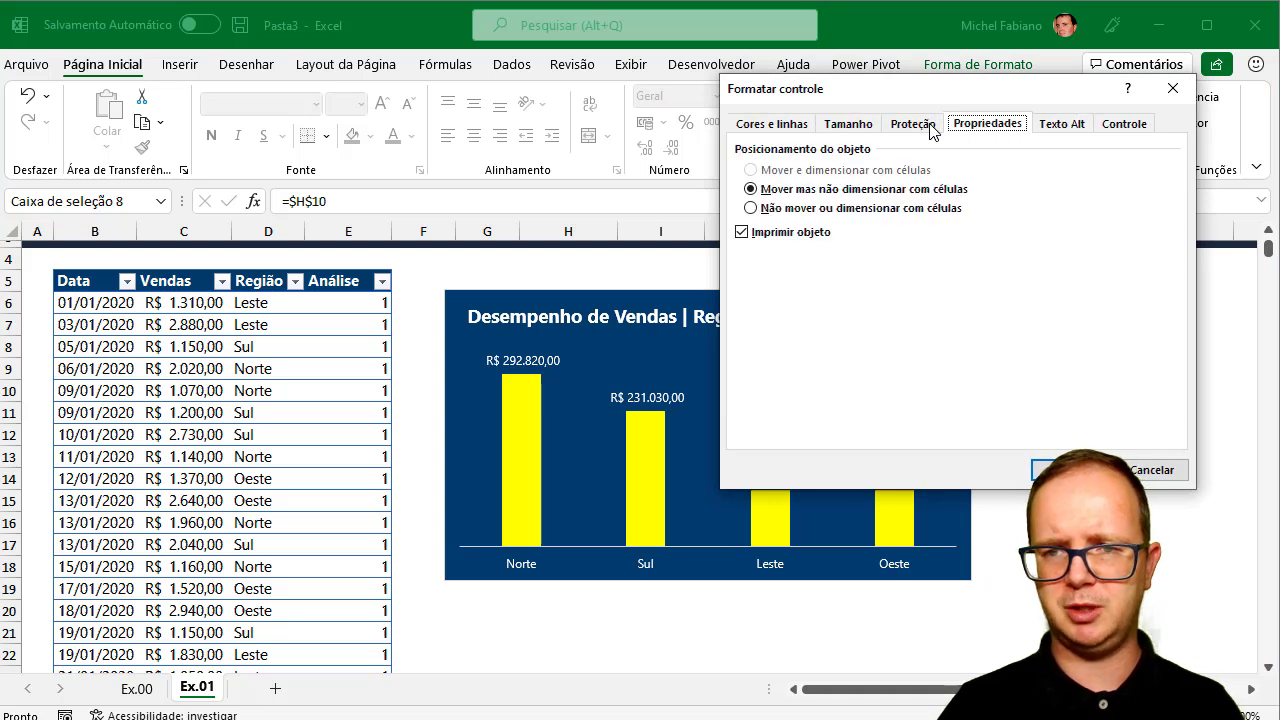
pyautogui.click(786, 125)
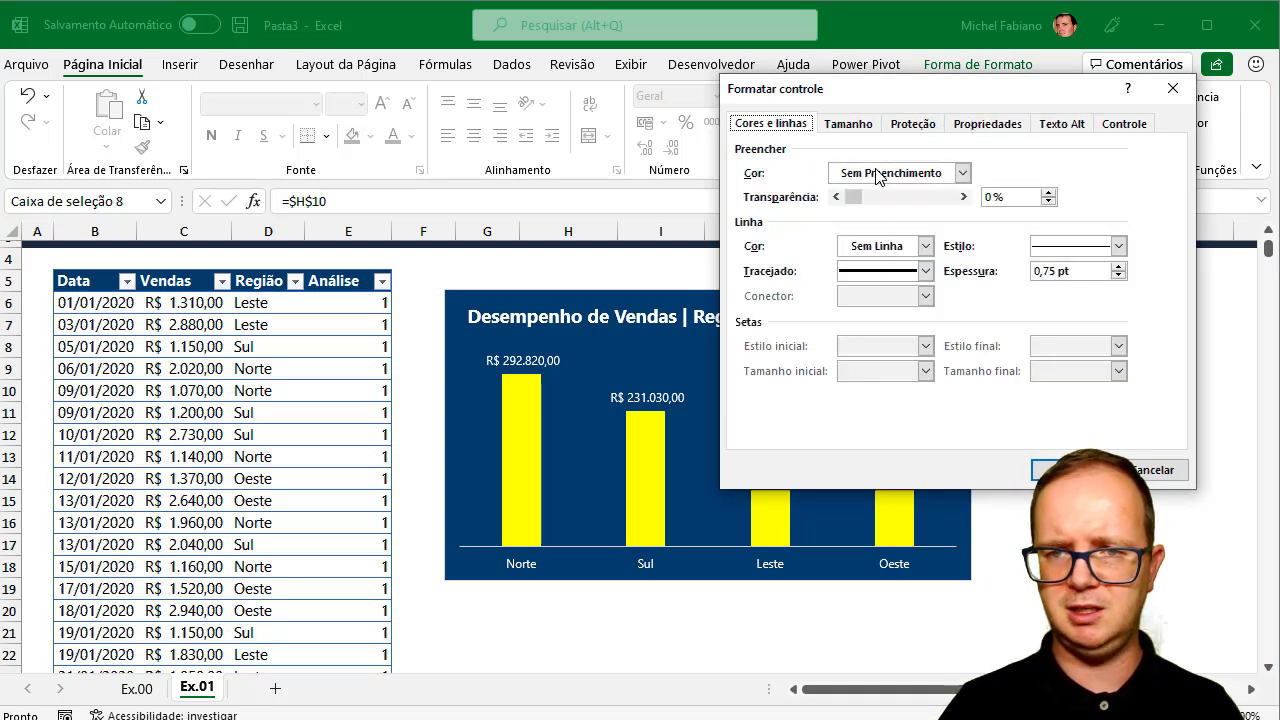
pyautogui.click(962, 173)
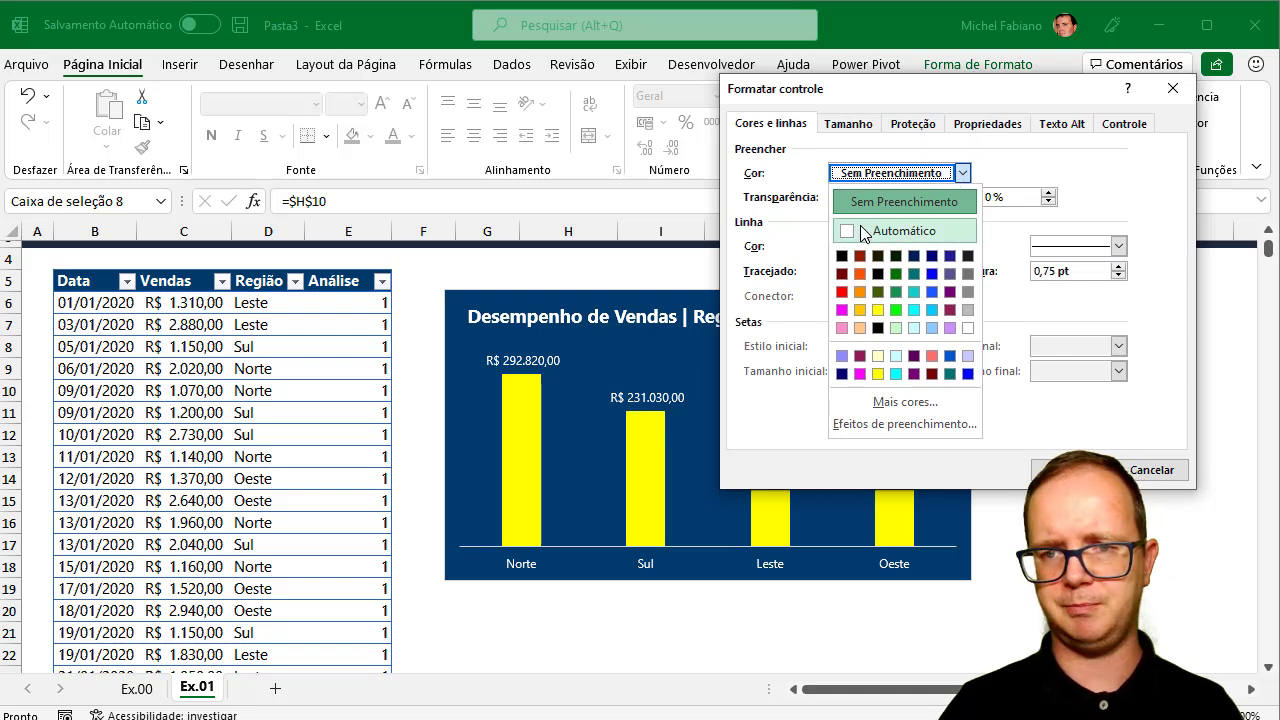
pyautogui.click(862, 231)
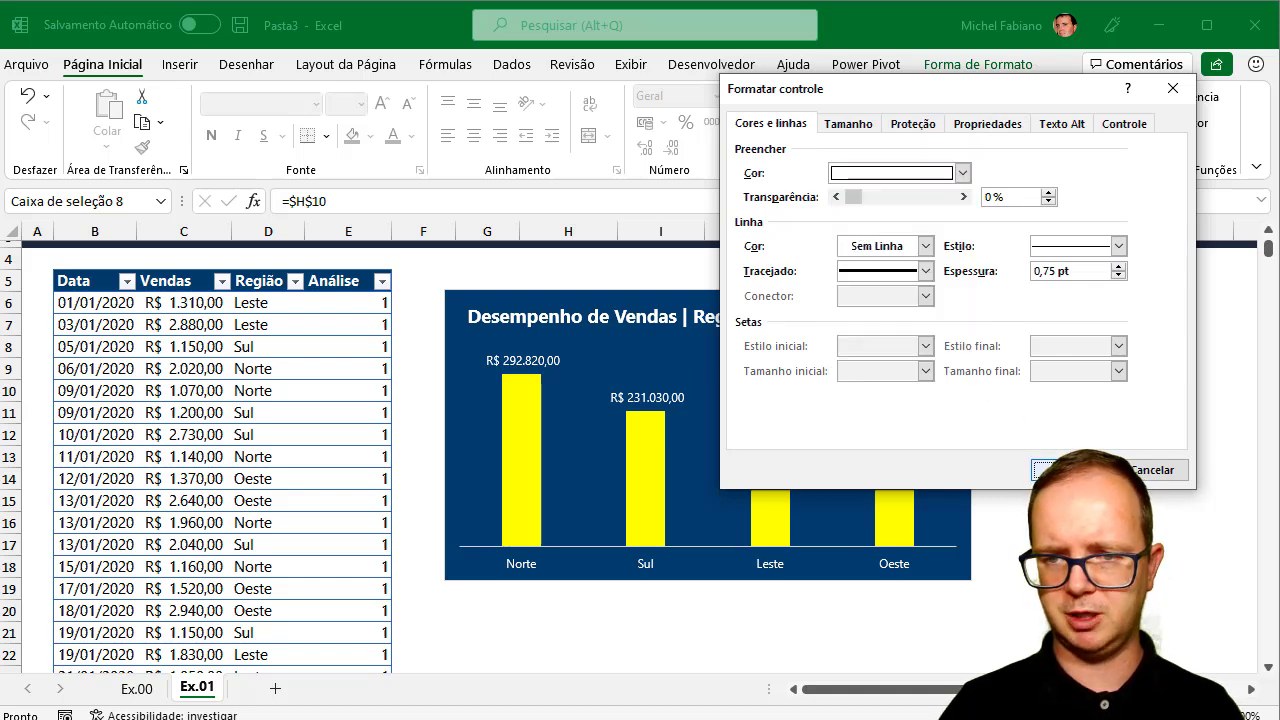
pyautogui.press('Return')
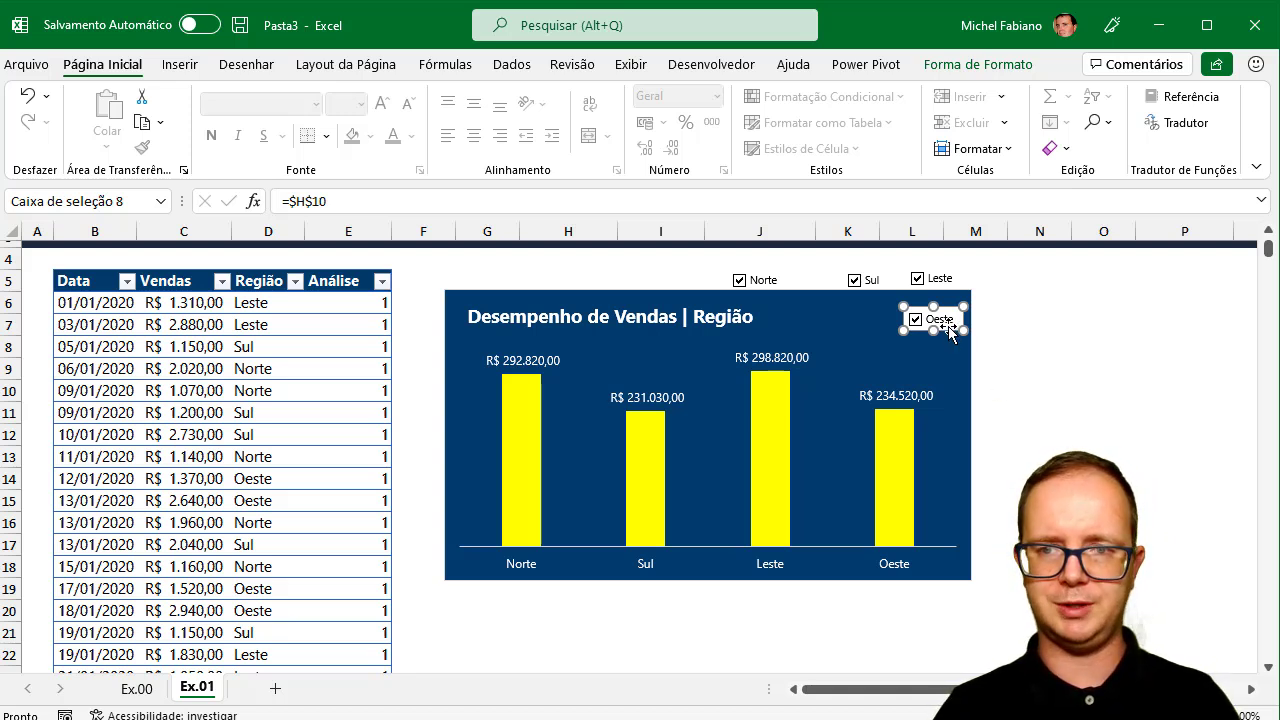
# - Reopen the Oeste checkbox's Formatar controle settings, review each tab, and close without changes
pyautogui.rightClick(947, 326)
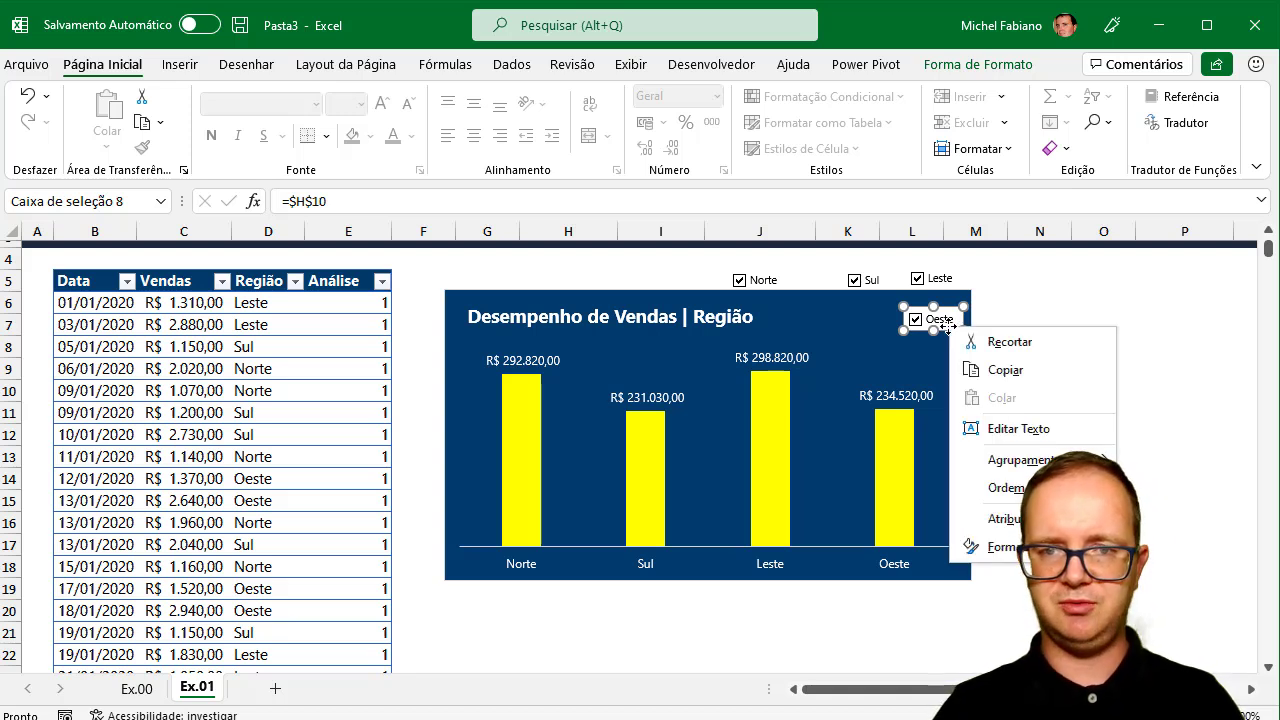
pyautogui.click(1005, 547)
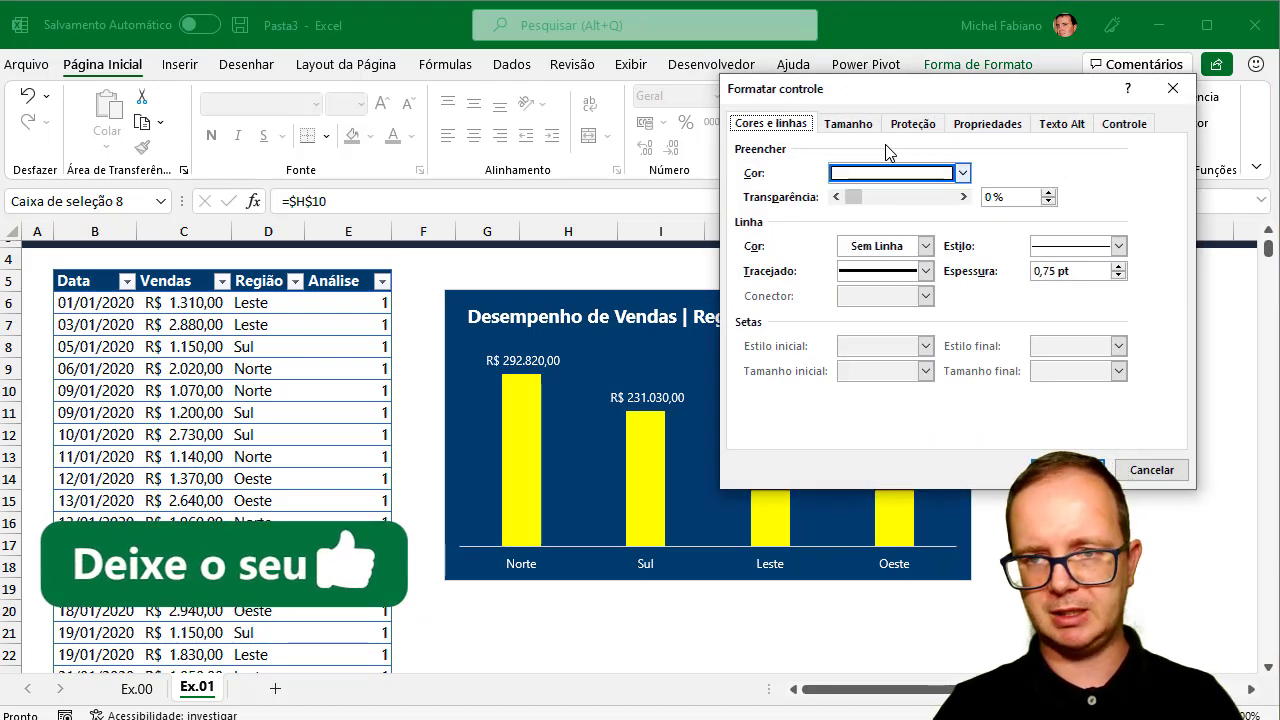
pyautogui.click(858, 124)
pyautogui.click(910, 126)
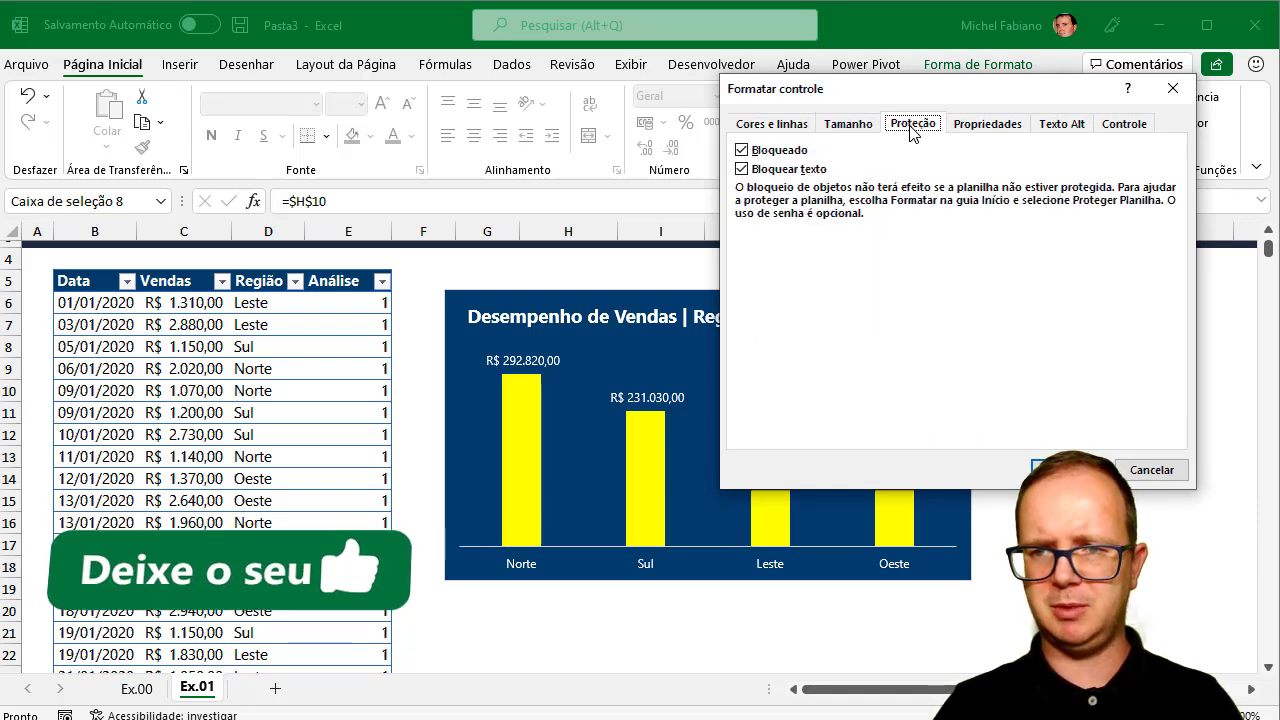
pyautogui.click(983, 134)
pyautogui.click(1068, 128)
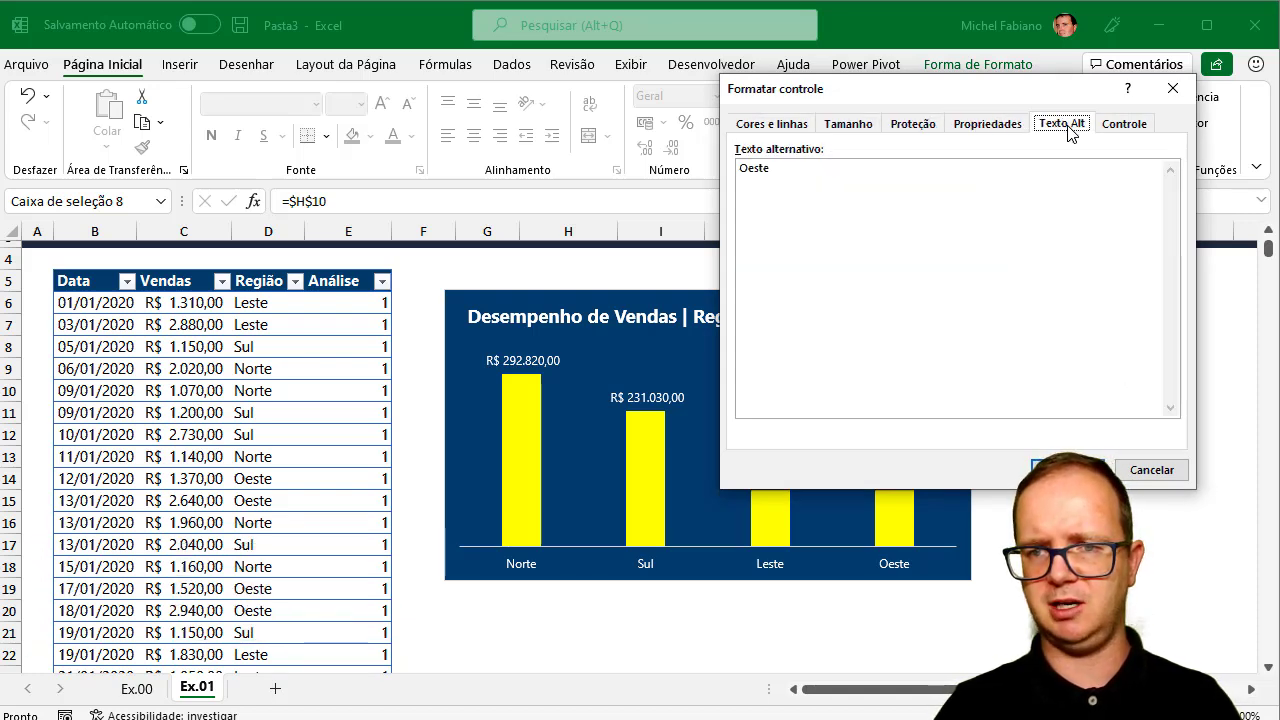
pyautogui.click(1120, 128)
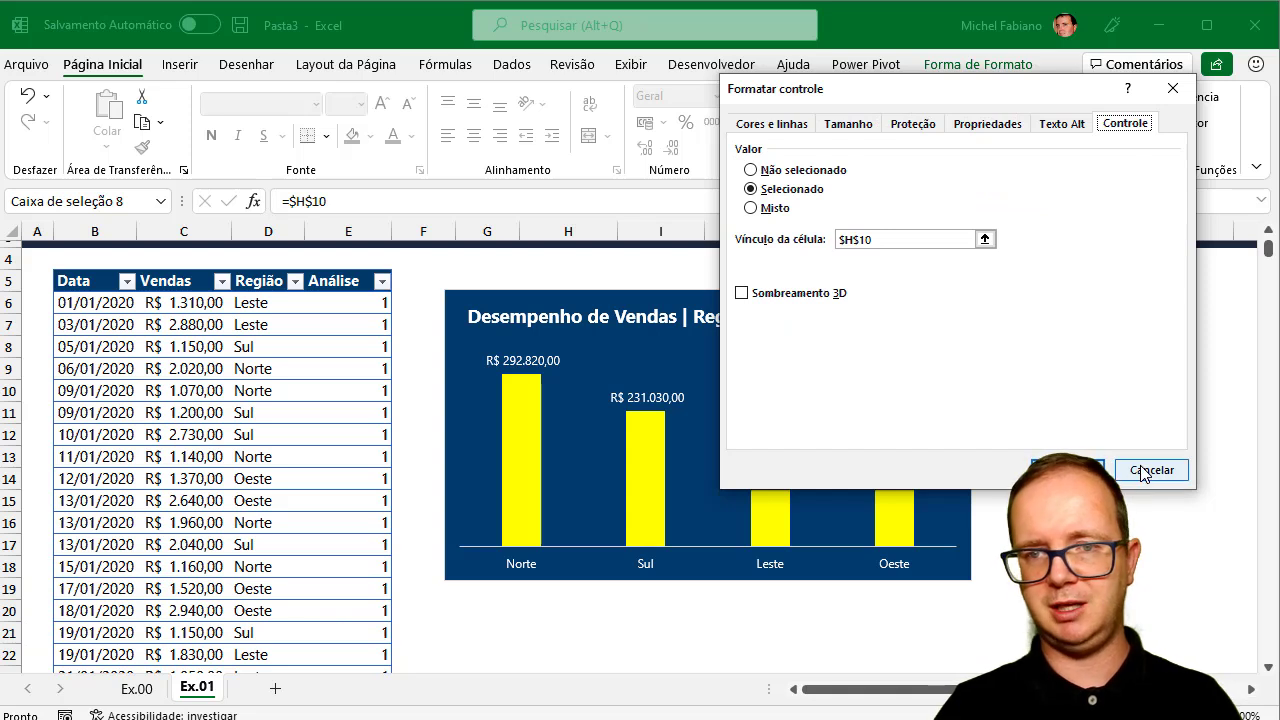
pyautogui.click(780, 125)
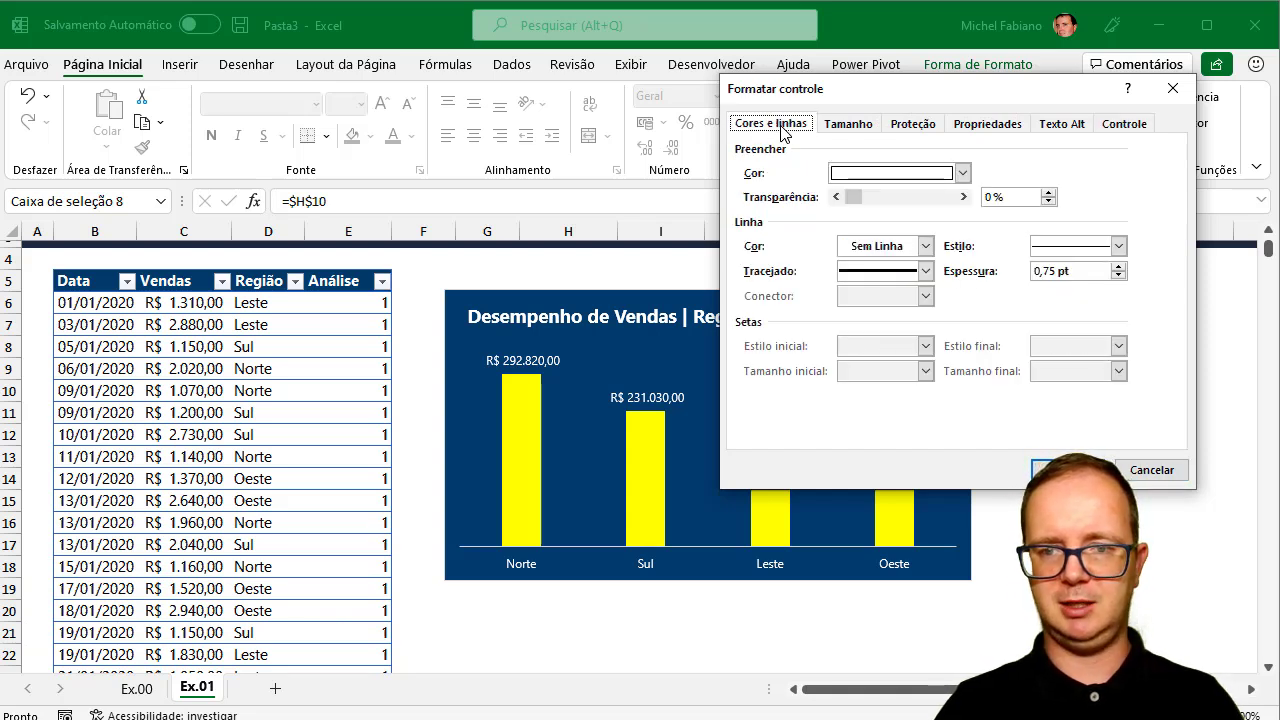
pyautogui.click(1145, 480)
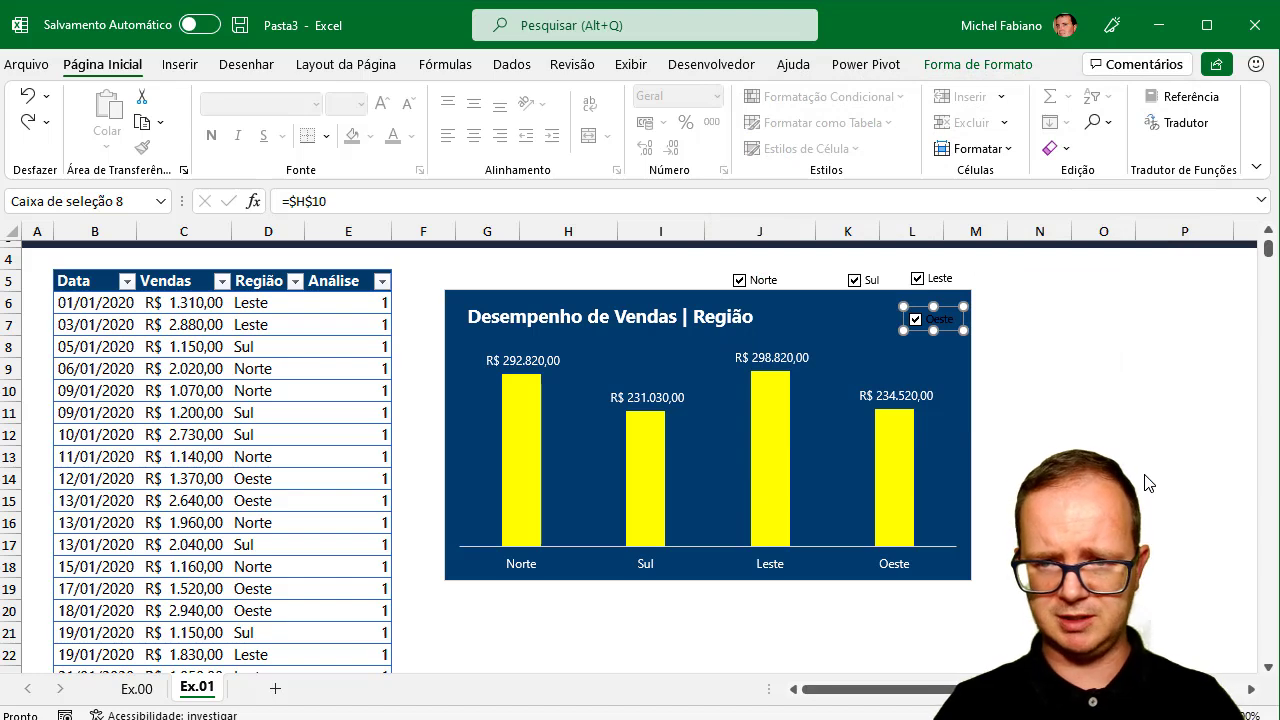
# - Send the chart to back and move the Leste checkbox into the chart's top-right area
pyautogui.click(830, 310)
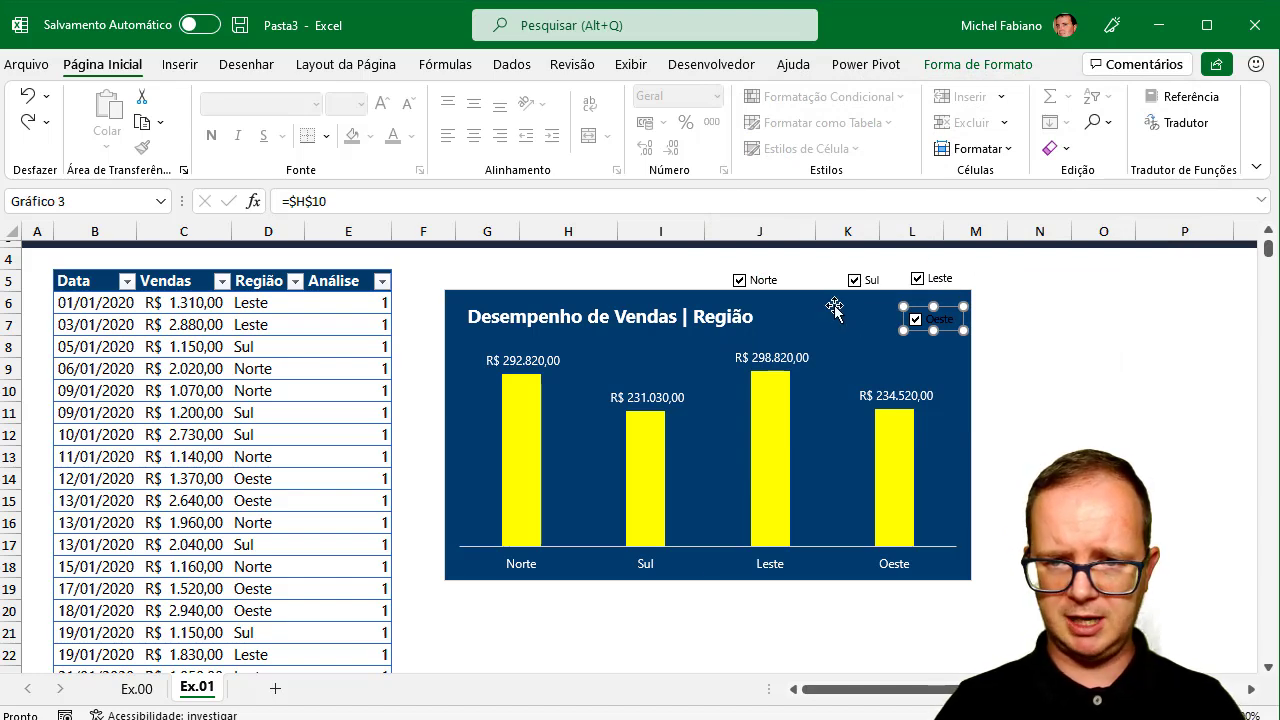
pyautogui.click(1008, 68)
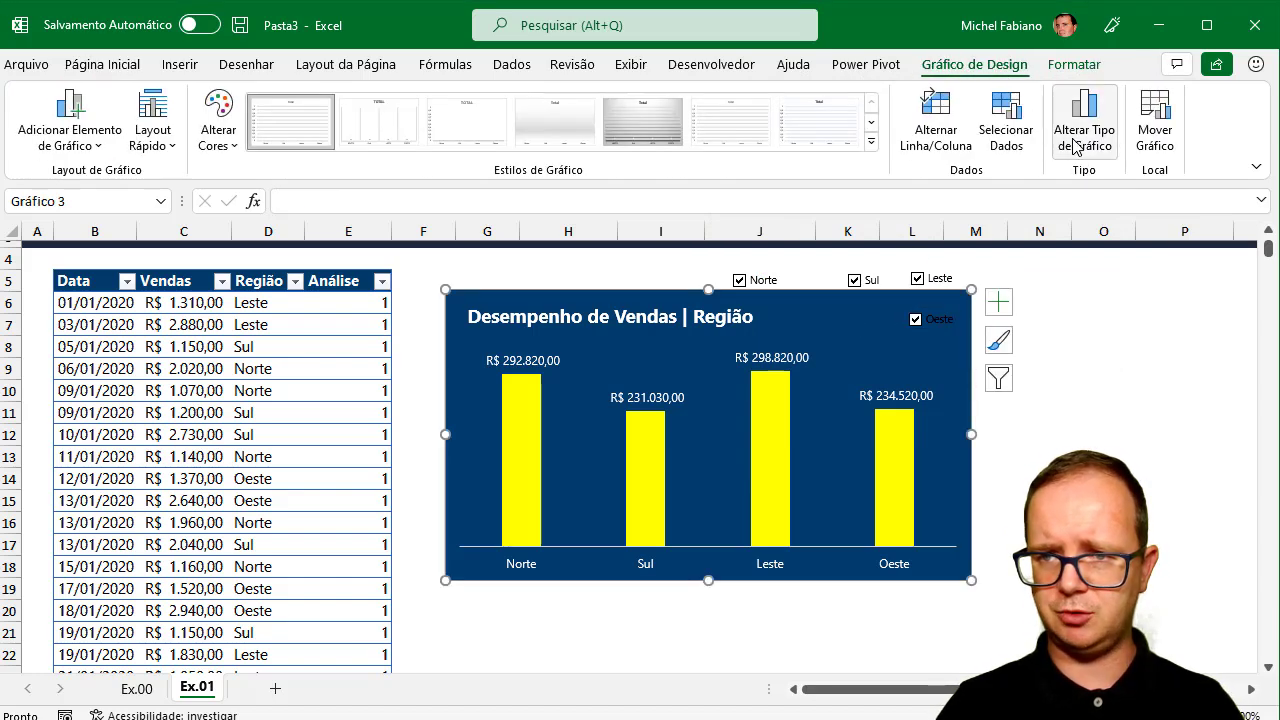
pyautogui.click(1072, 64)
pyautogui.click(1026, 122)
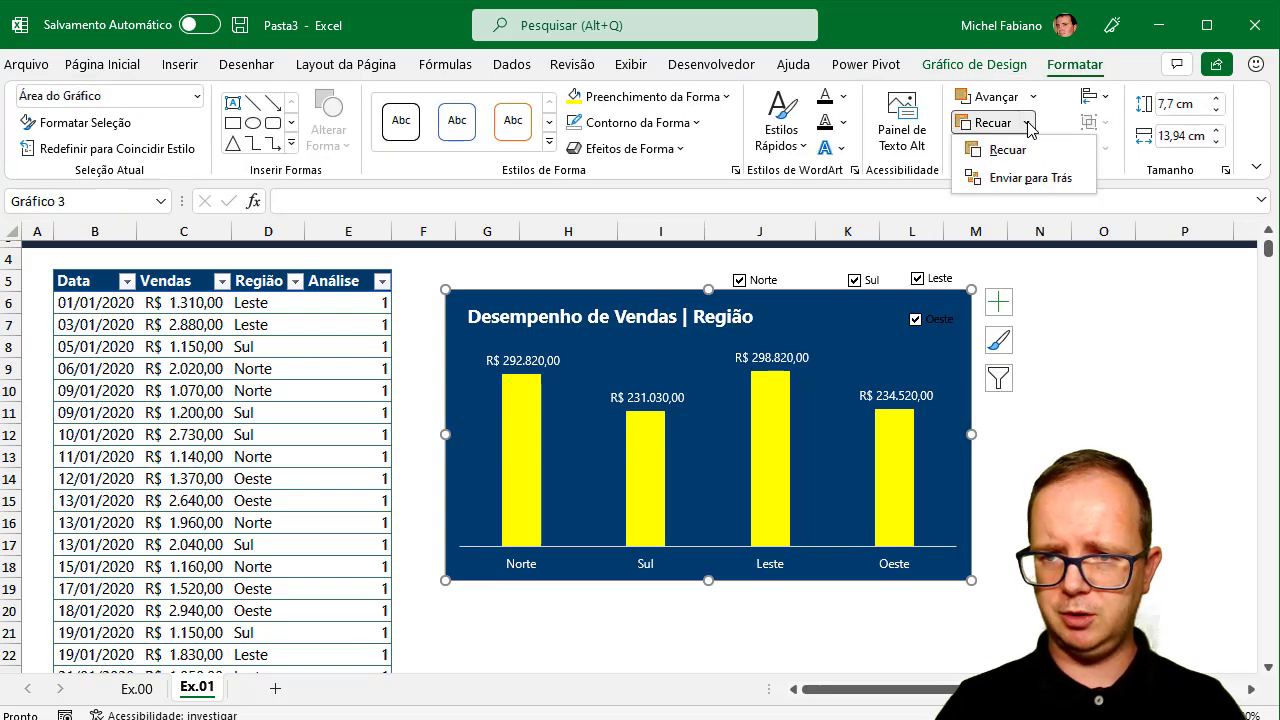
pyautogui.click(1043, 177)
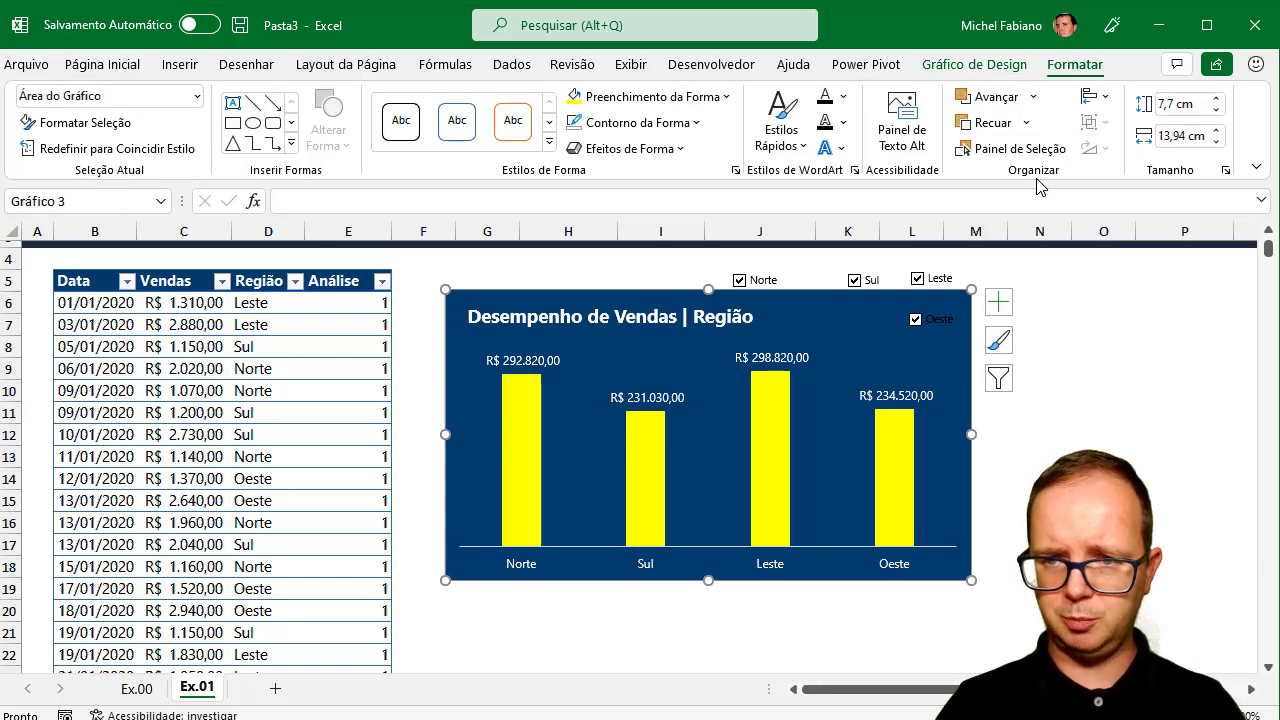
pyautogui.rightClick(938, 281)
pyautogui.press('Escape')
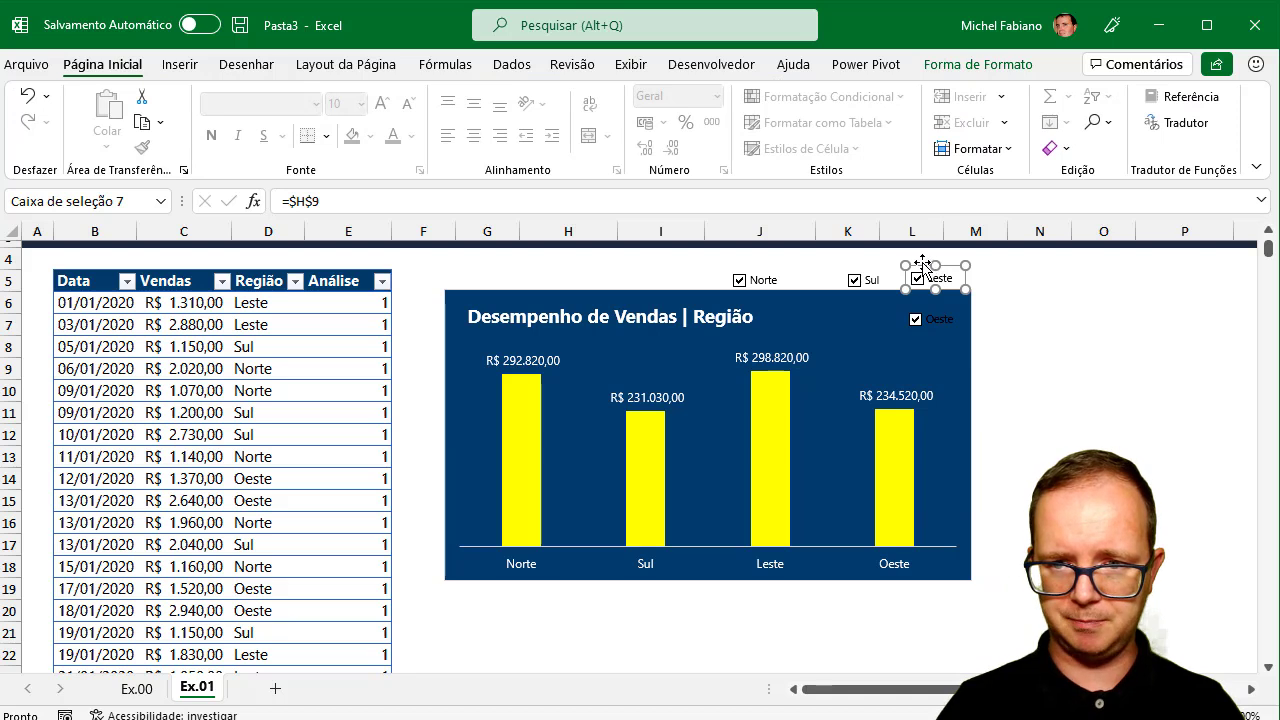
pyautogui.moveTo(923, 264); pyautogui.dragTo(871, 302)
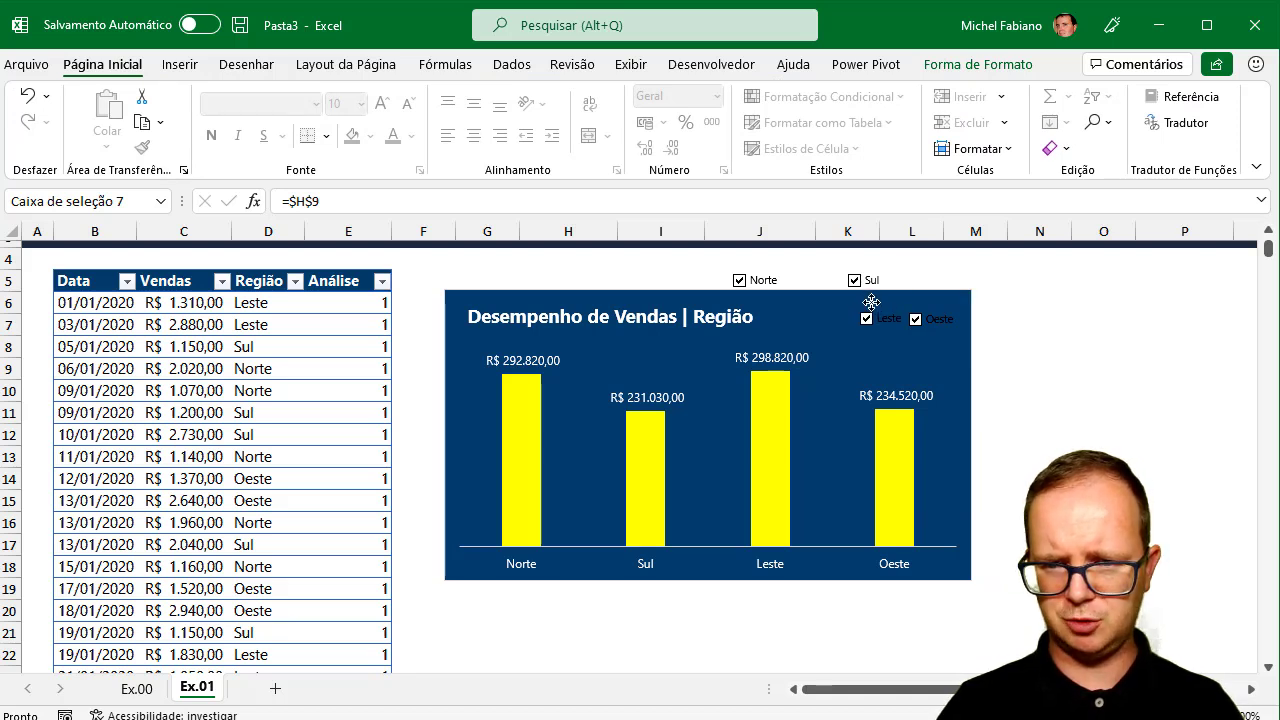
# - Widen the chart to the right and shift the Oeste checkbox further right
pyautogui.click(965, 432)
pyautogui.moveTo(969, 432); pyautogui.dragTo(1013, 432)
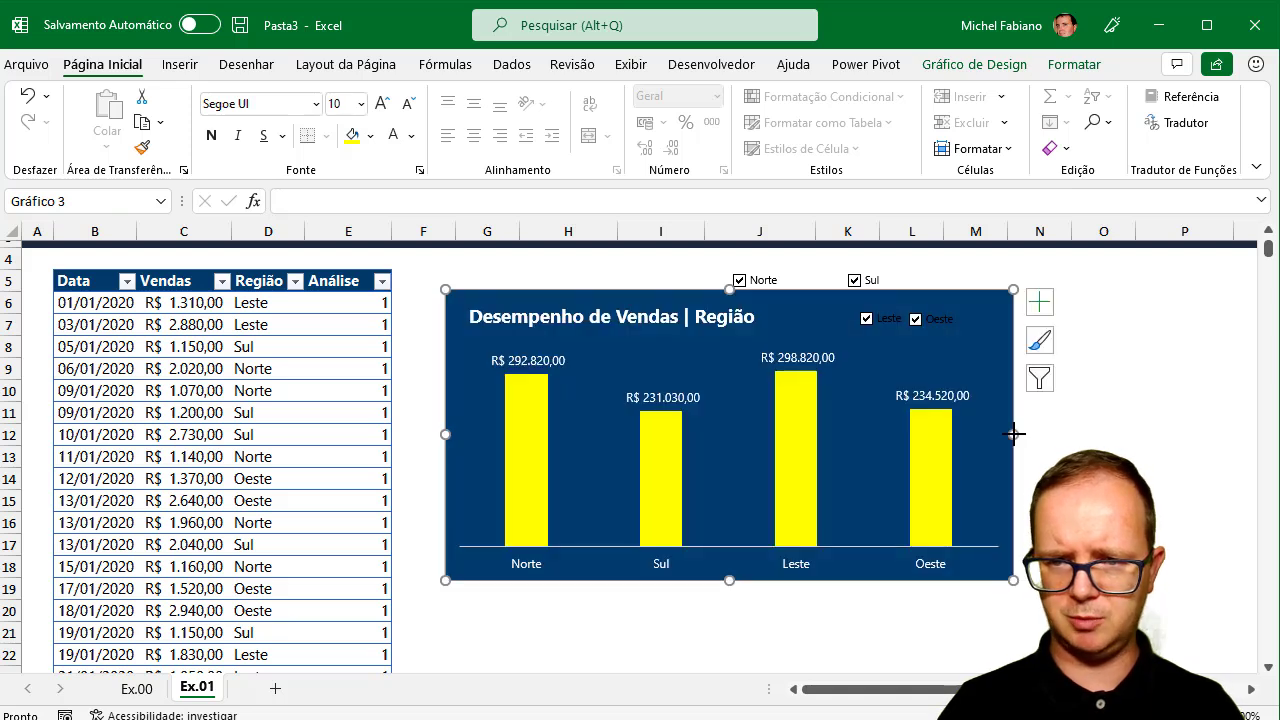
pyautogui.rightClick(940, 340)
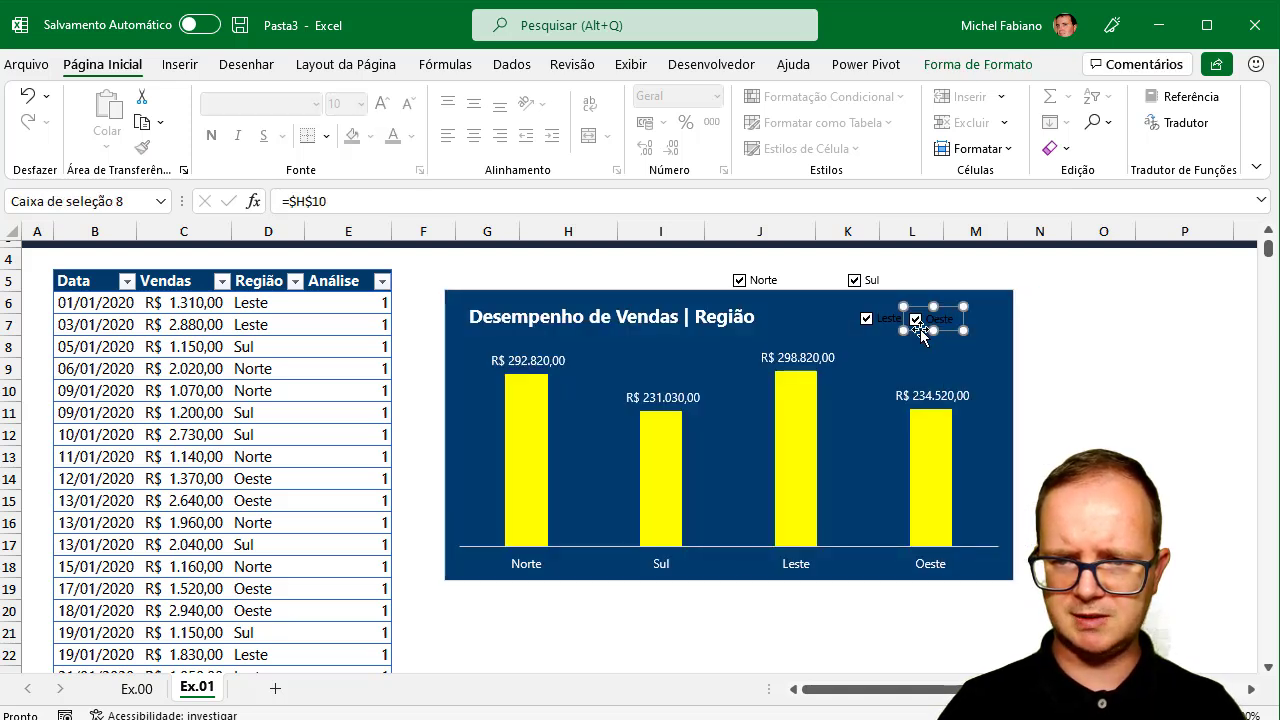
pyautogui.click(920, 329)
pyautogui.moveTo(920, 329); pyautogui.dragTo(952, 335)
# - Line up Leste, Sul and Norte in a row beside Oeste inside the chart
pyautogui.rightClick(892, 328)
pyautogui.click(866, 322)
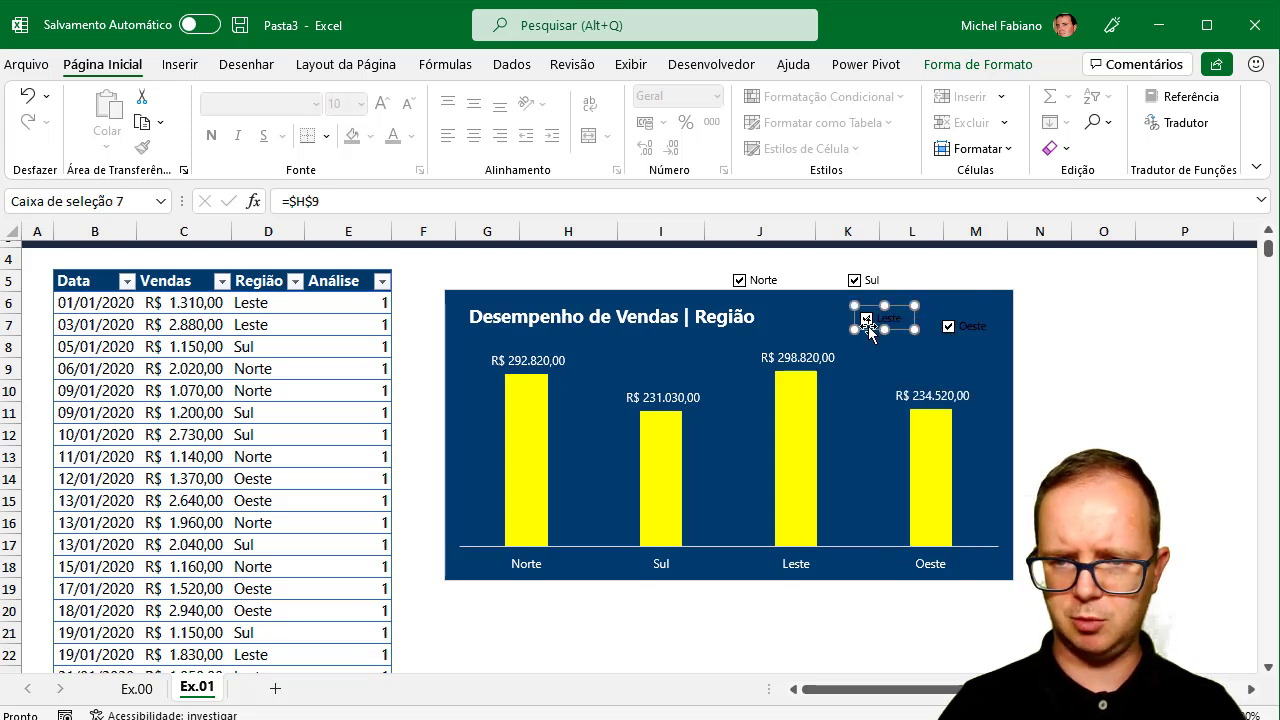
pyautogui.moveTo(873, 327); pyautogui.dragTo(893, 334)
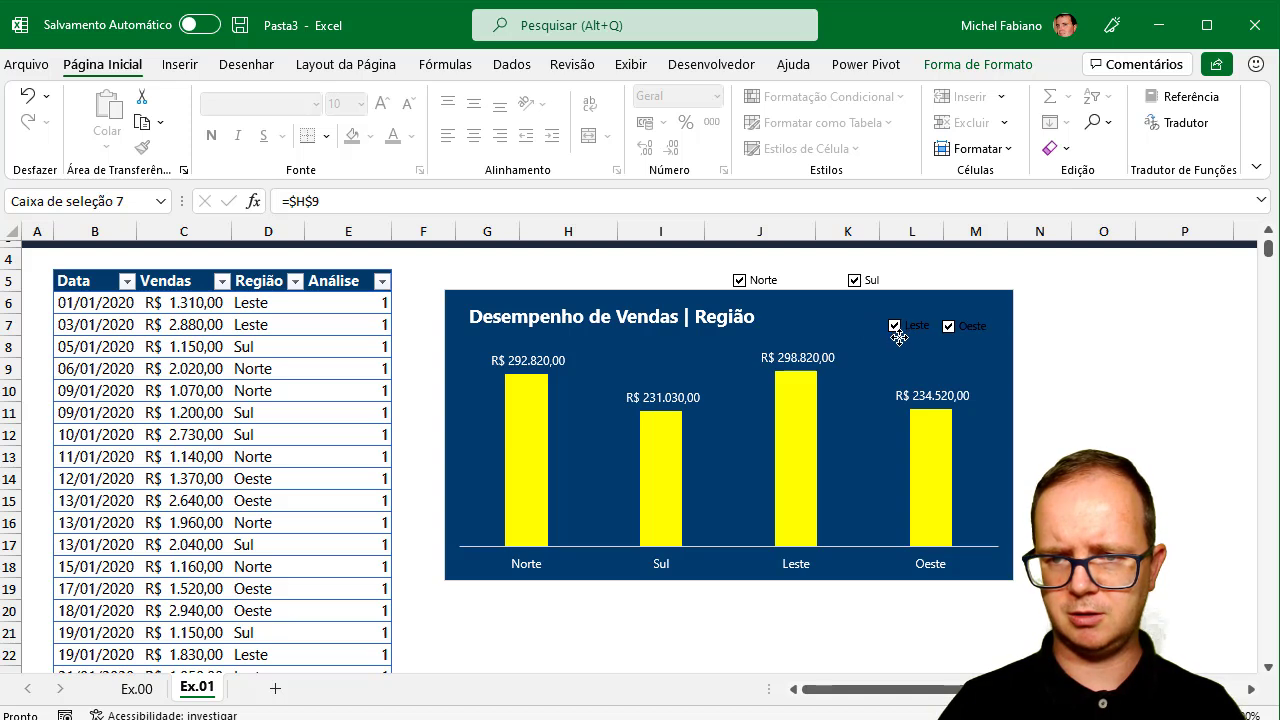
pyautogui.moveTo(901, 338); pyautogui.dragTo(899, 338)
pyautogui.rightClick(866, 293)
pyautogui.click(858, 290)
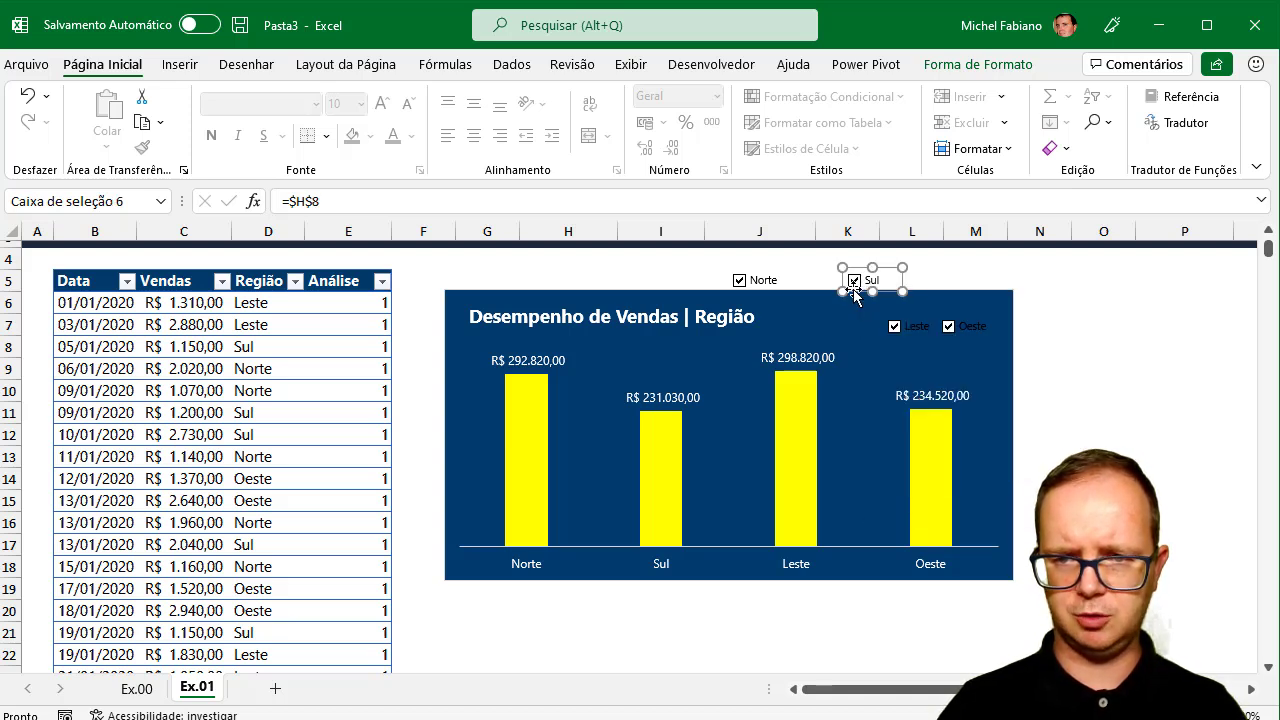
pyautogui.moveTo(858, 299); pyautogui.dragTo(856, 336)
pyautogui.rightClick(772, 283)
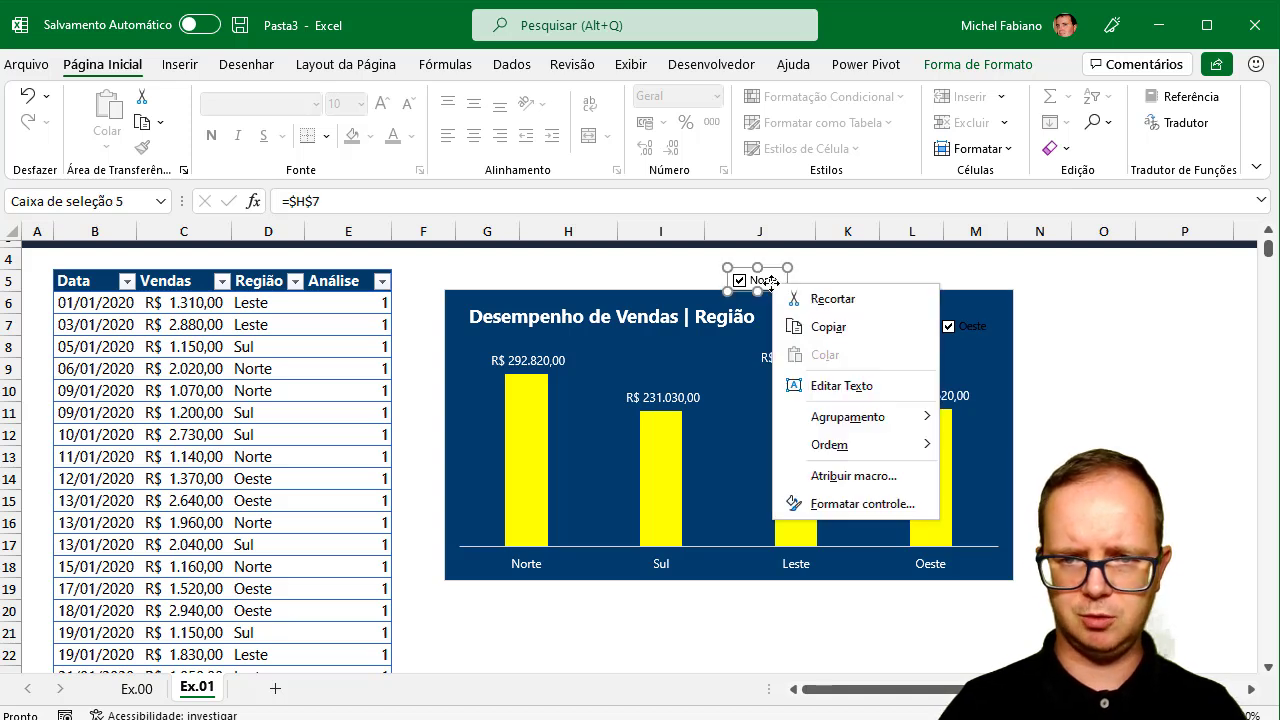
pyautogui.press('Escape')
pyautogui.moveTo(770, 270); pyautogui.dragTo(831, 312)
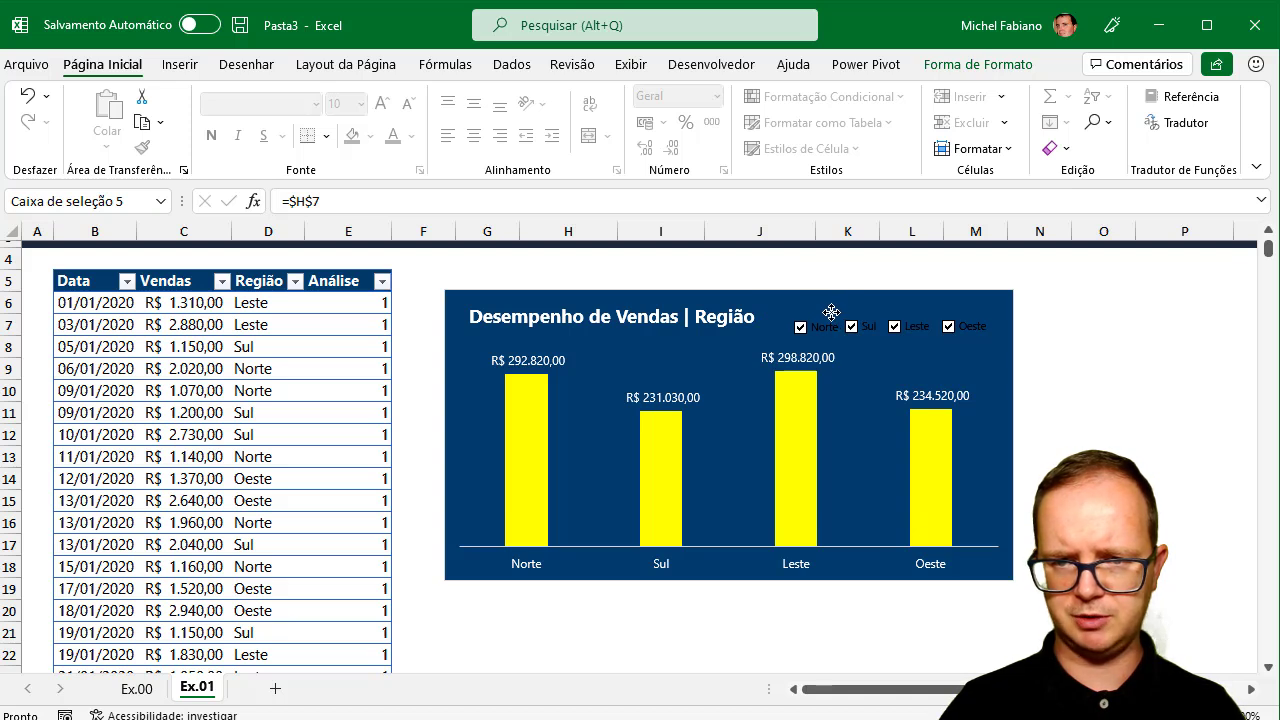
pyautogui.click(836, 392)
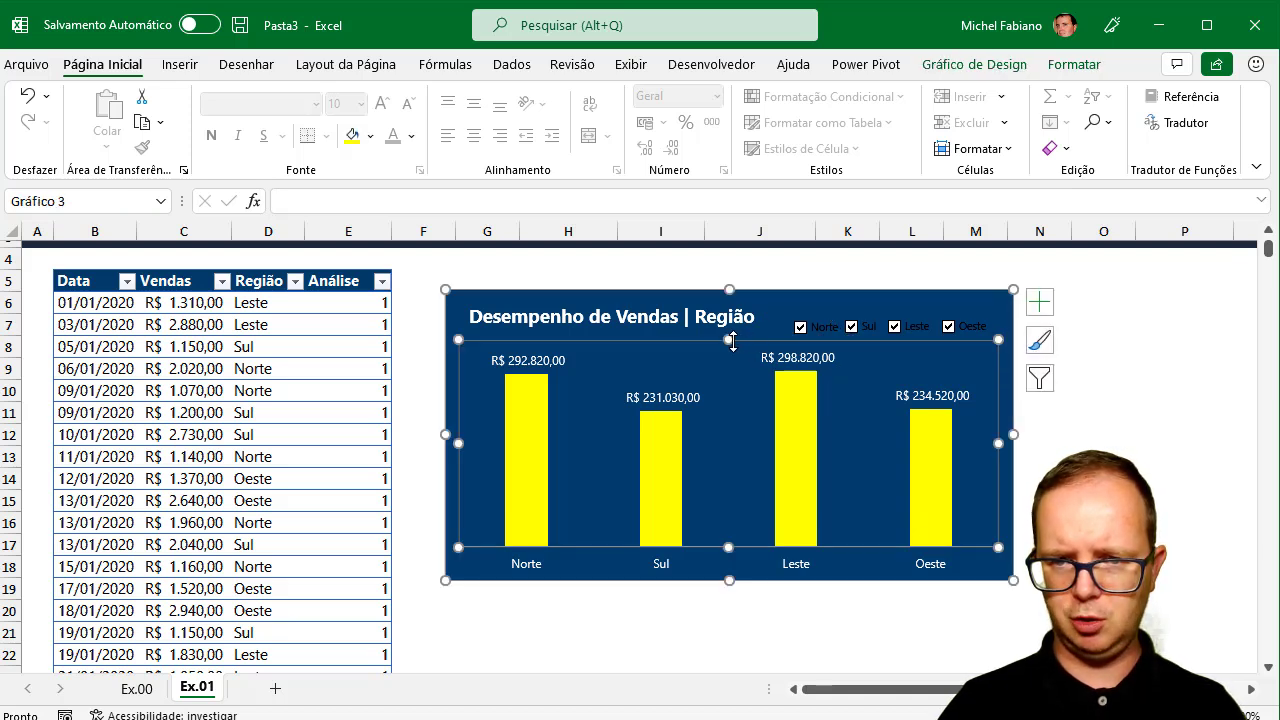
# - Lower the top of the plot area and draw a rectangle shape above the chart
pyautogui.moveTo(731, 341); pyautogui.dragTo(731, 358)
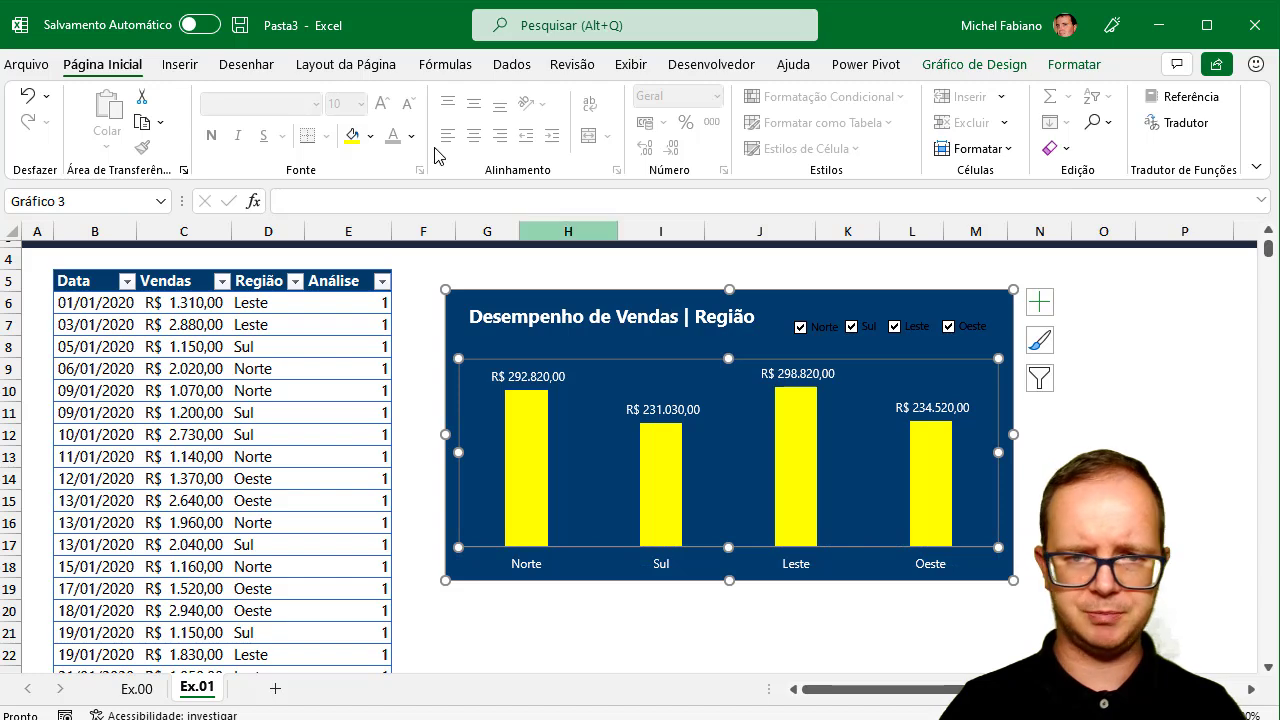
pyautogui.click(180, 66)
pyautogui.click(276, 148)
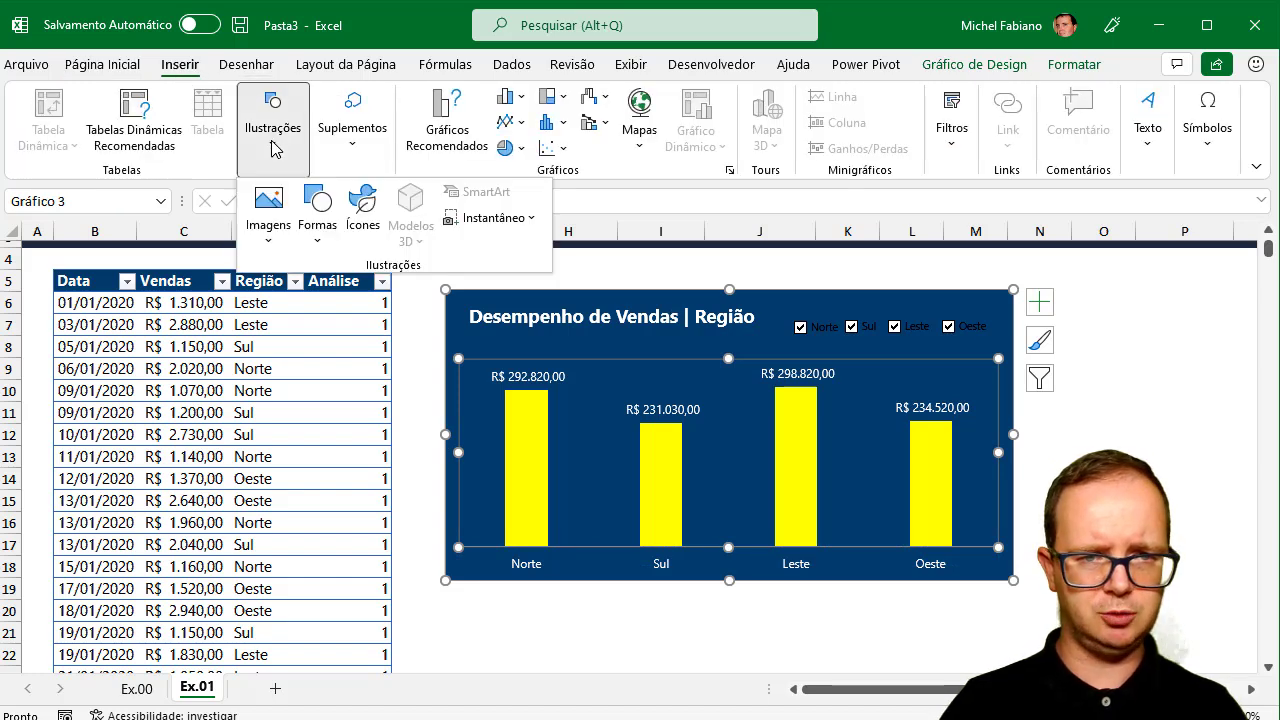
pyautogui.click(336, 245)
pyautogui.click(370, 305)
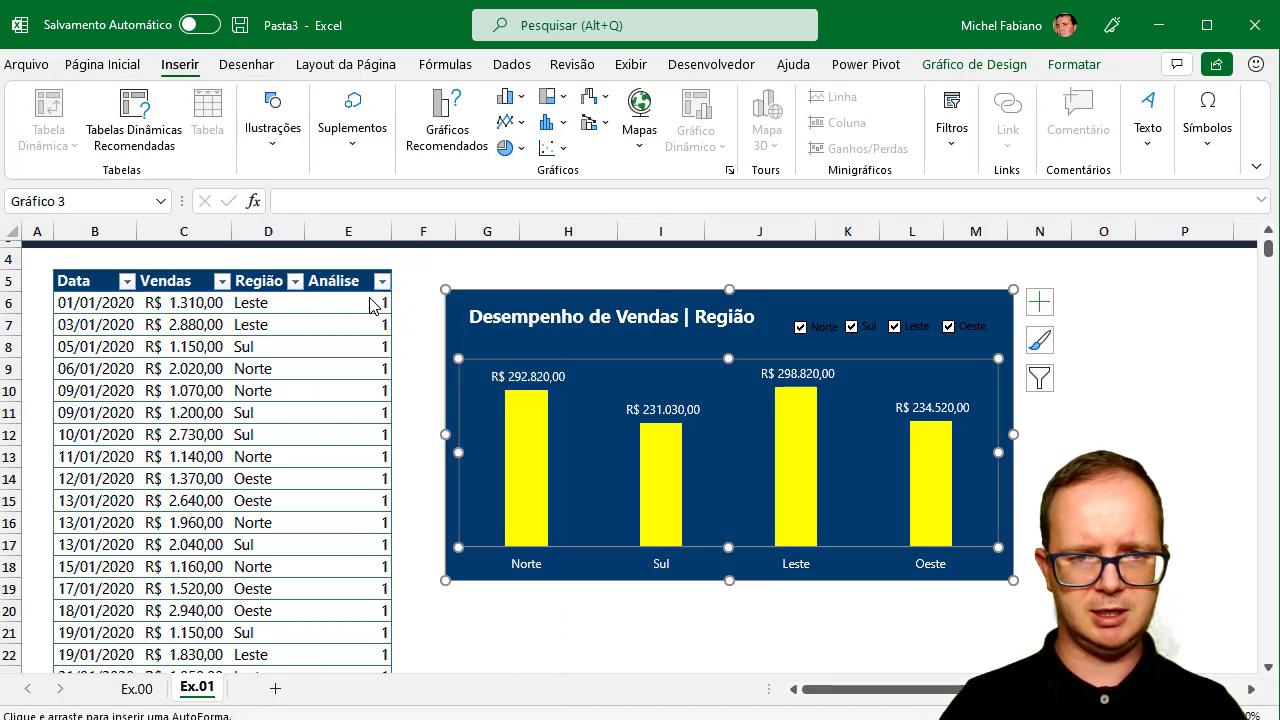
pyautogui.moveTo(471, 251); pyautogui.dragTo(681, 283)
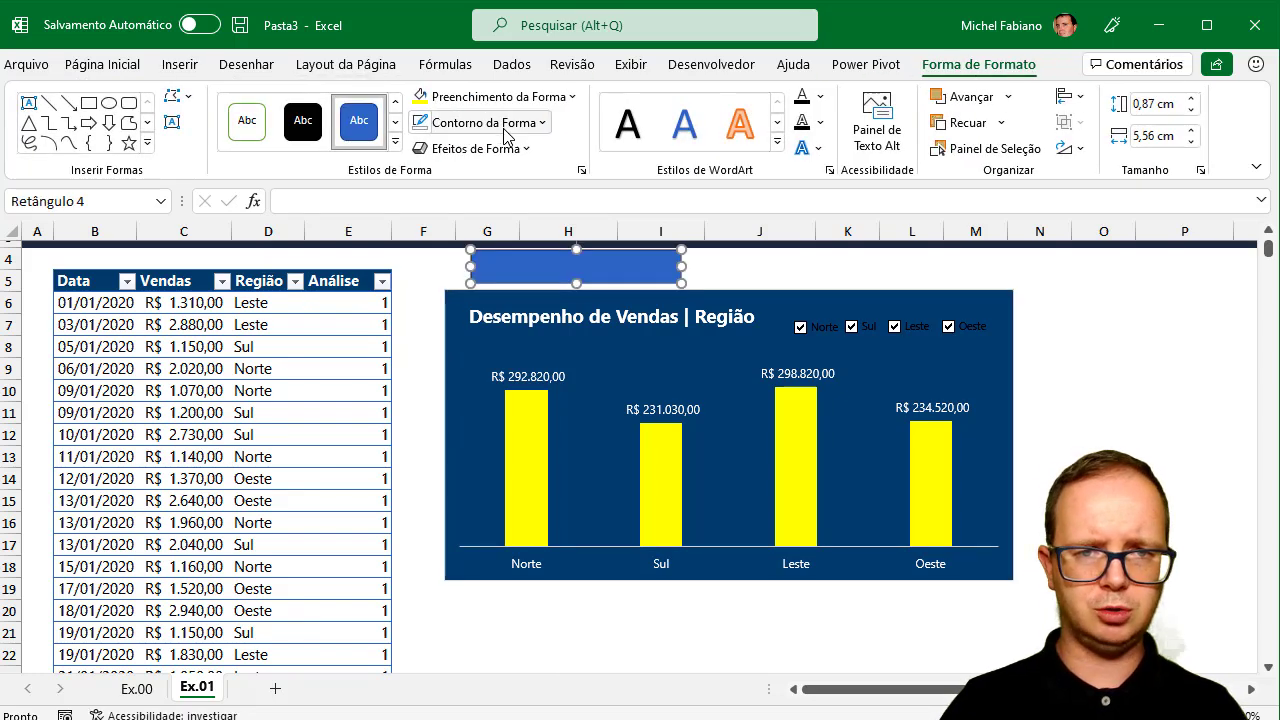
# - Fill the rectangle light grey, place it over the checkboxes, and send it backward three times
pyautogui.click(520, 97)
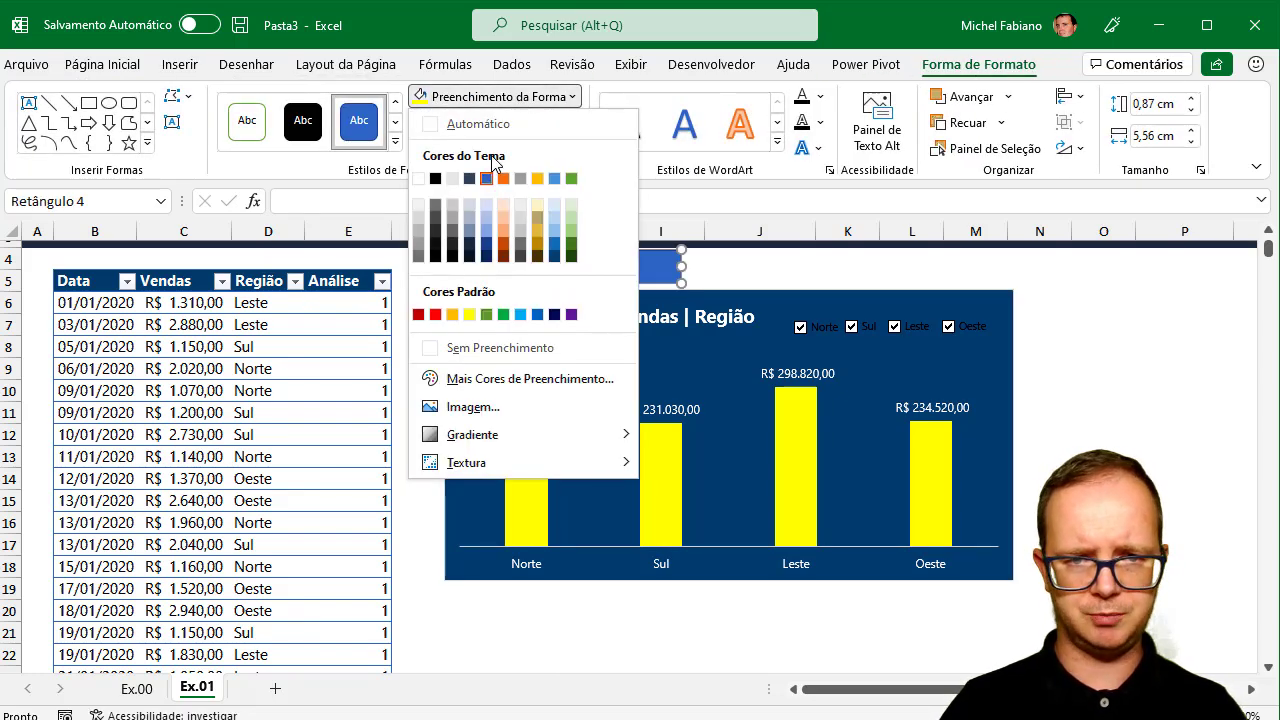
pyautogui.click(421, 214)
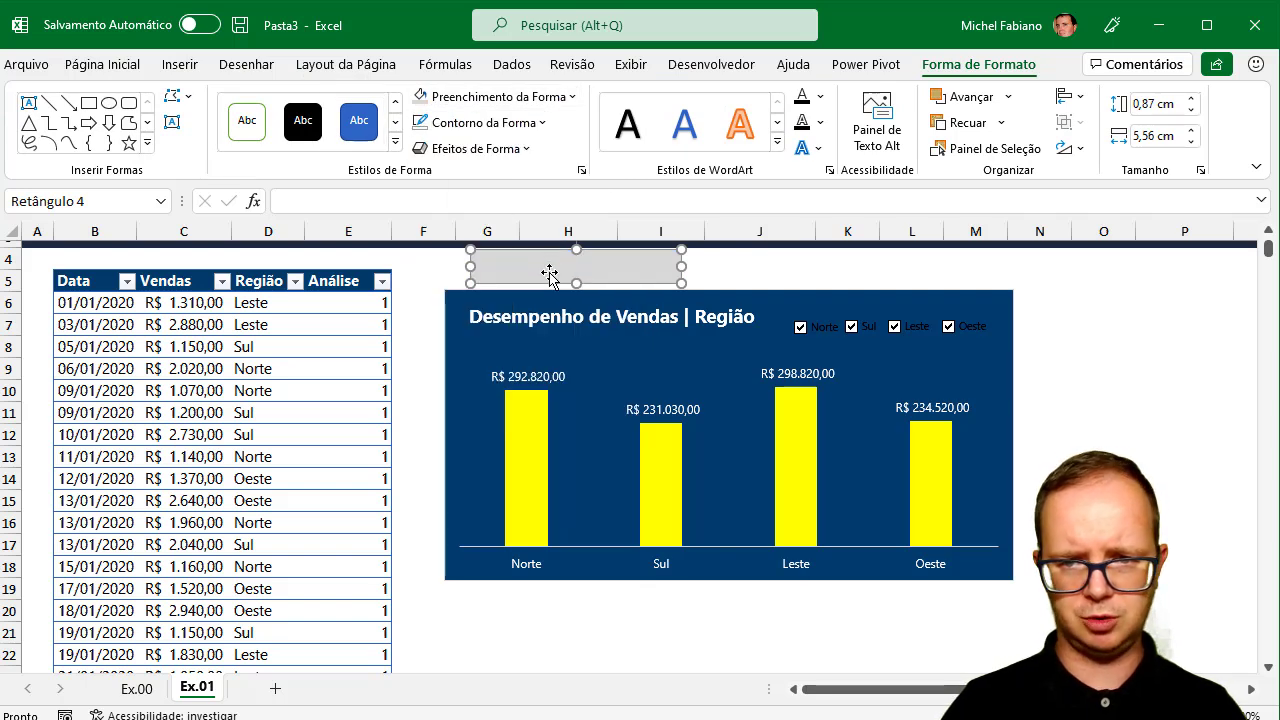
pyautogui.moveTo(549, 273); pyautogui.dragTo(864, 331)
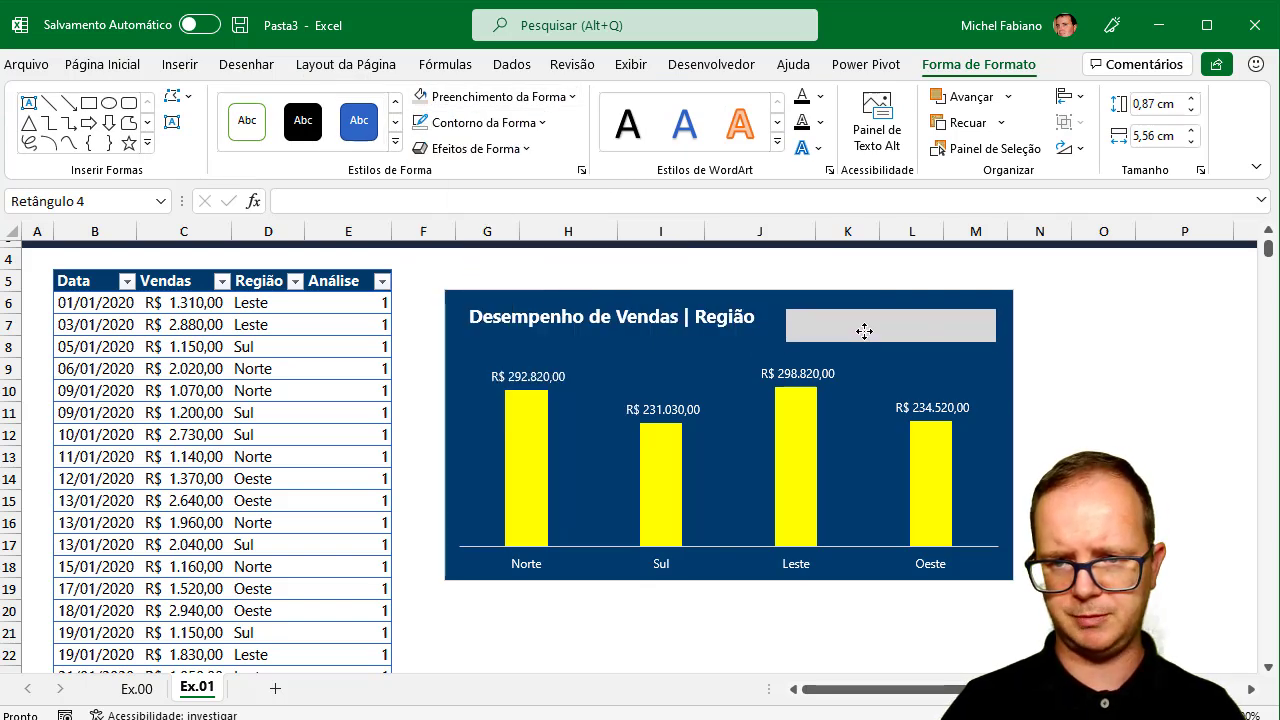
pyautogui.click(958, 123)
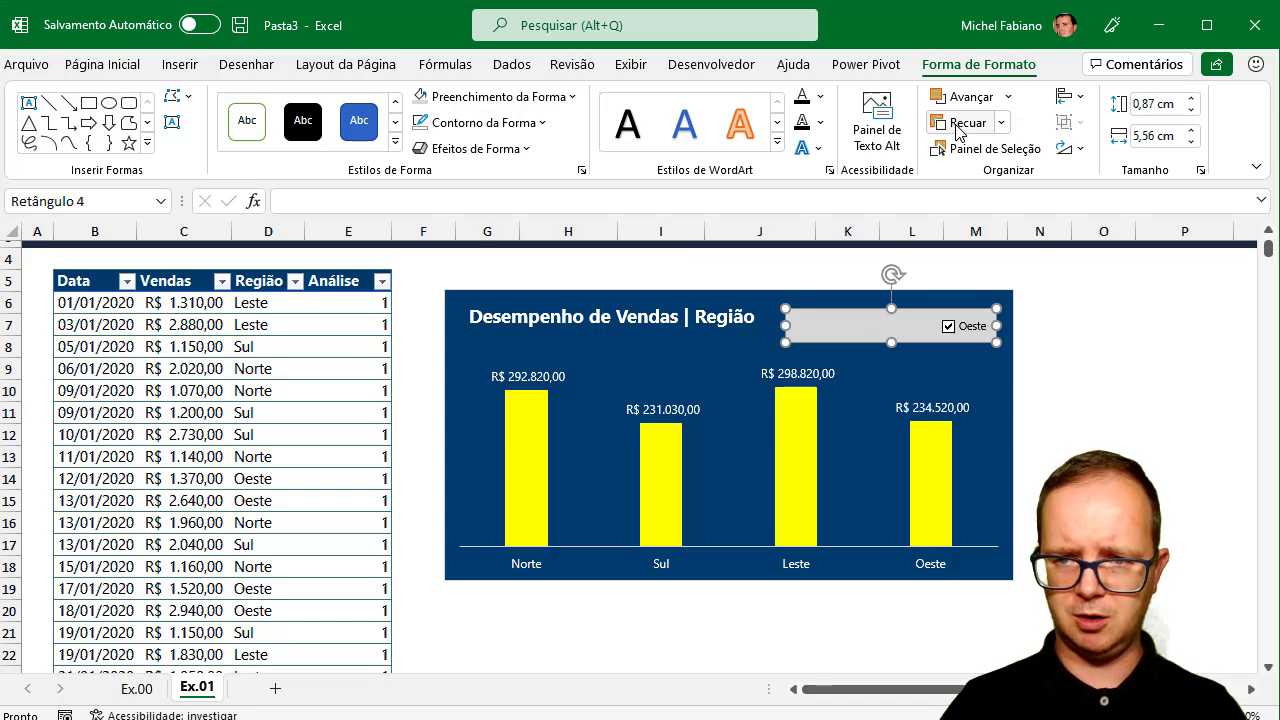
pyautogui.click(958, 123)
pyautogui.click(958, 123)
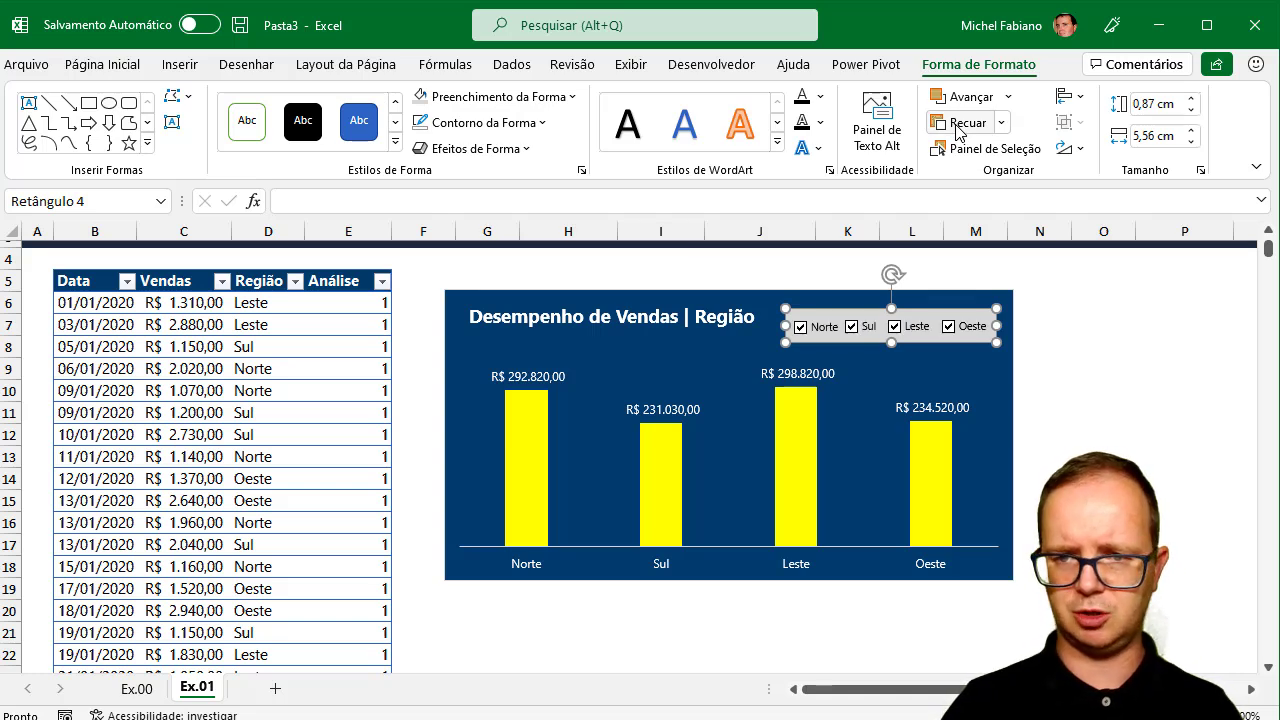
# - Make the panel taller and head it 'Marque a Região:' in bold black Segoe UI size 9
pyautogui.moveTo(890, 305); pyautogui.dragTo(889, 299)
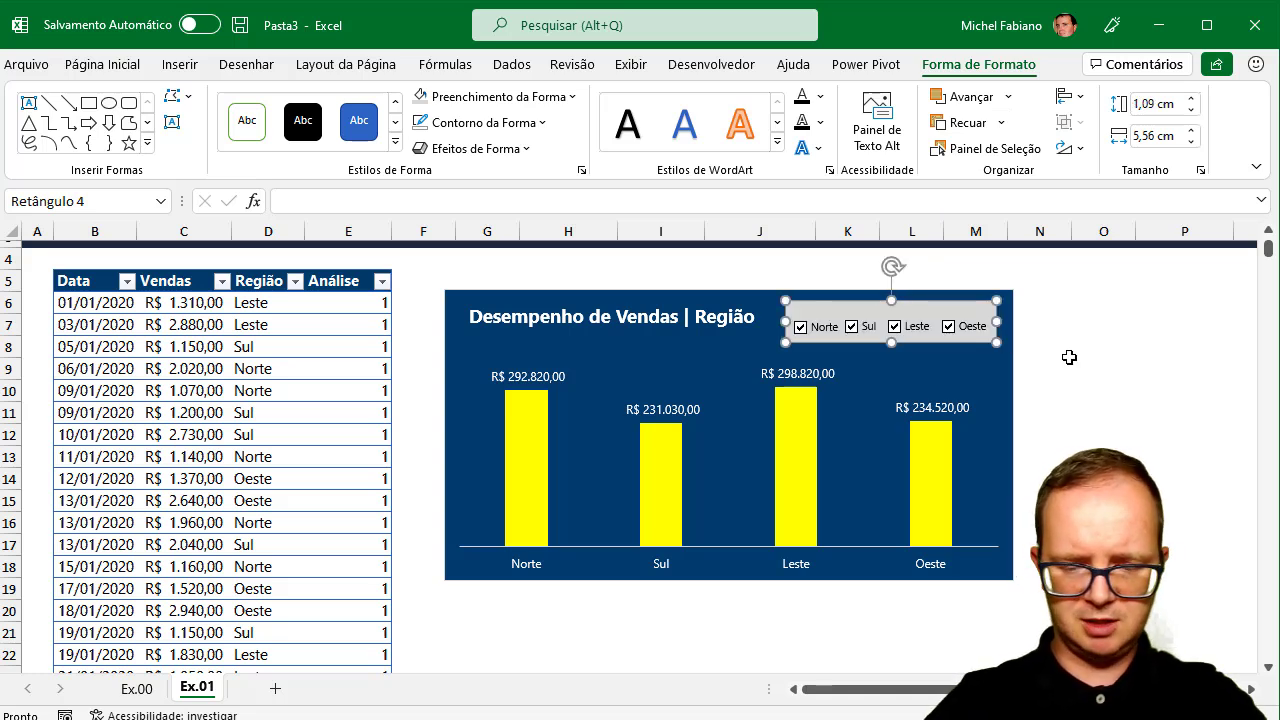
pyautogui.write('M')
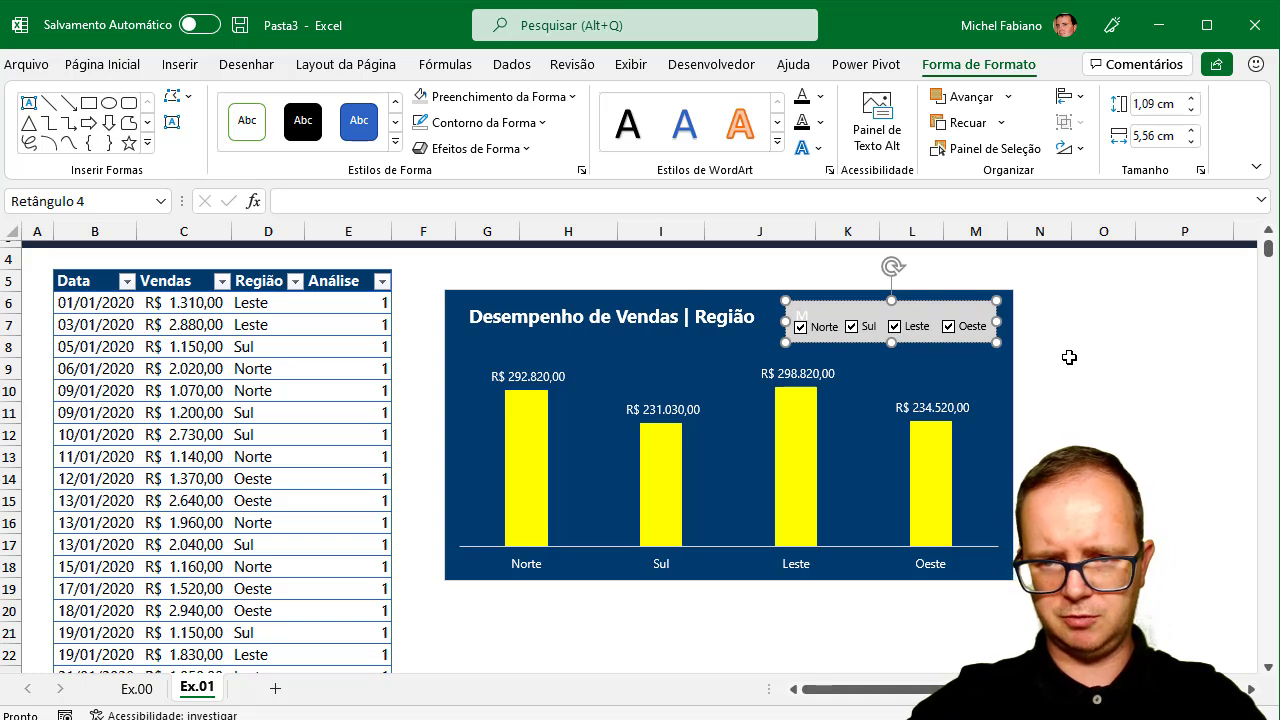
pyautogui.write('arque a Reg')
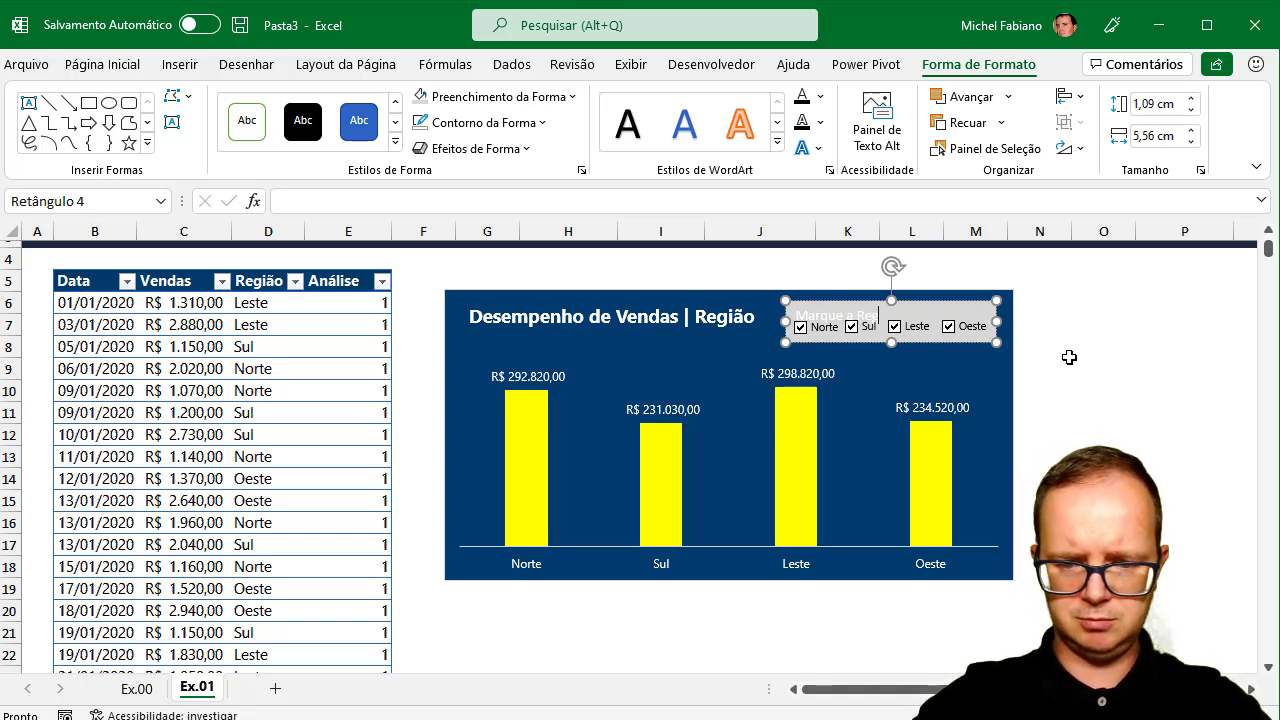
pyautogui.write('ião:')
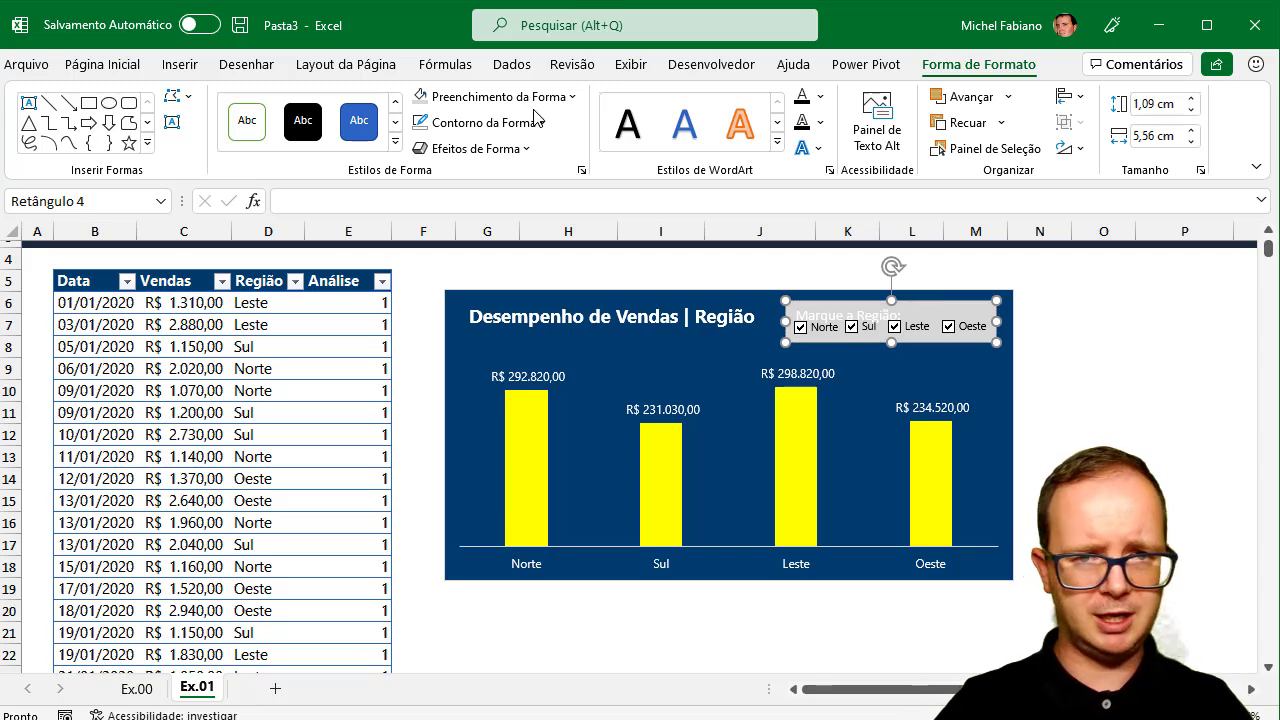
pyautogui.click(103, 64)
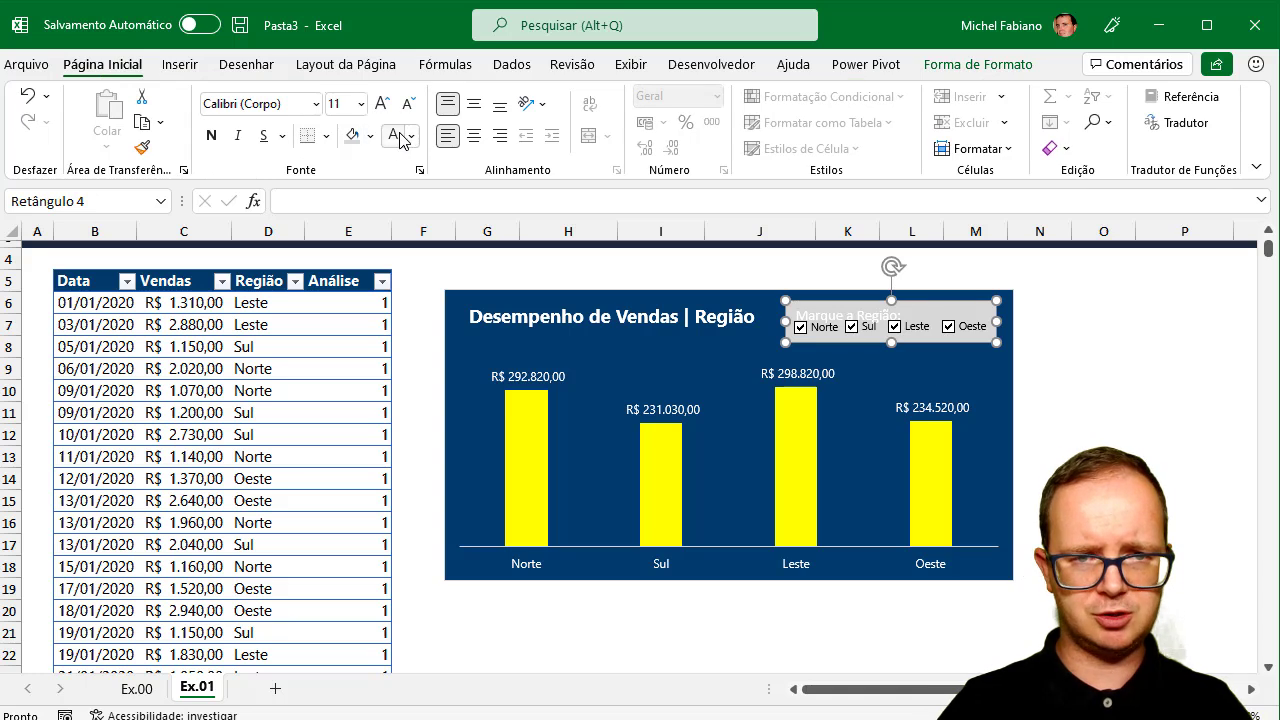
pyautogui.click(410, 136)
pyautogui.click(408, 219)
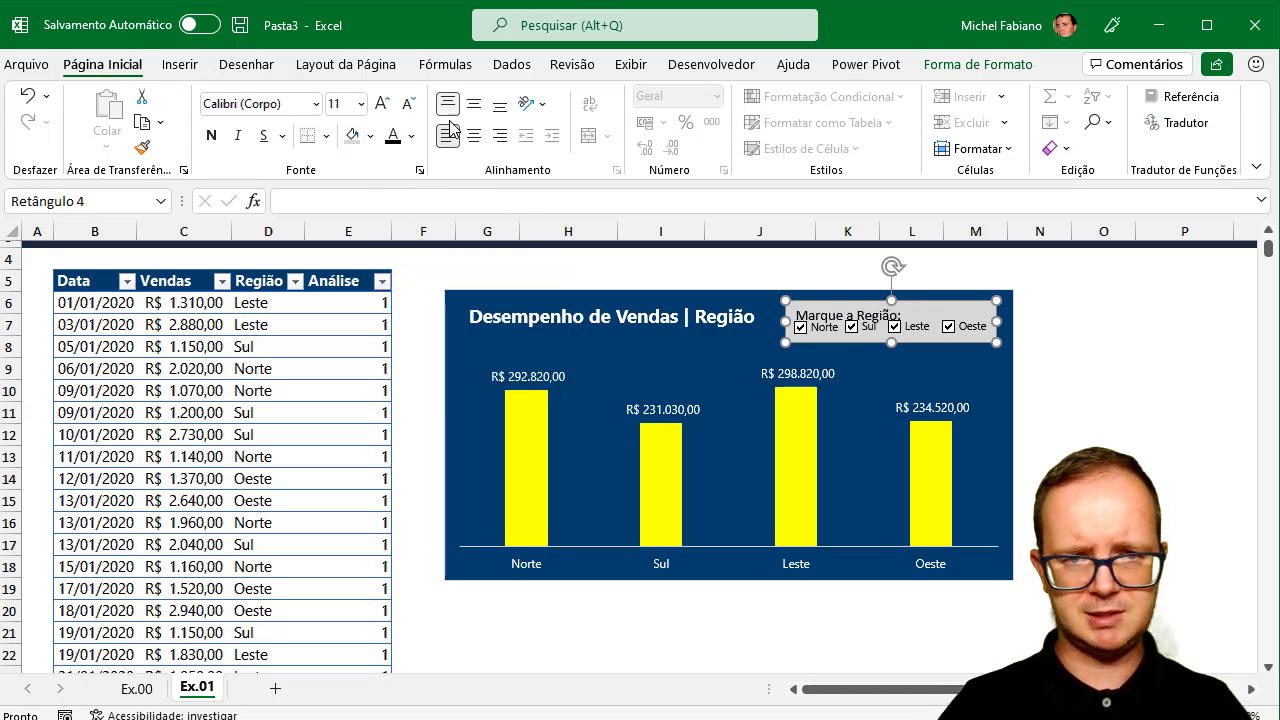
pyautogui.click(316, 103)
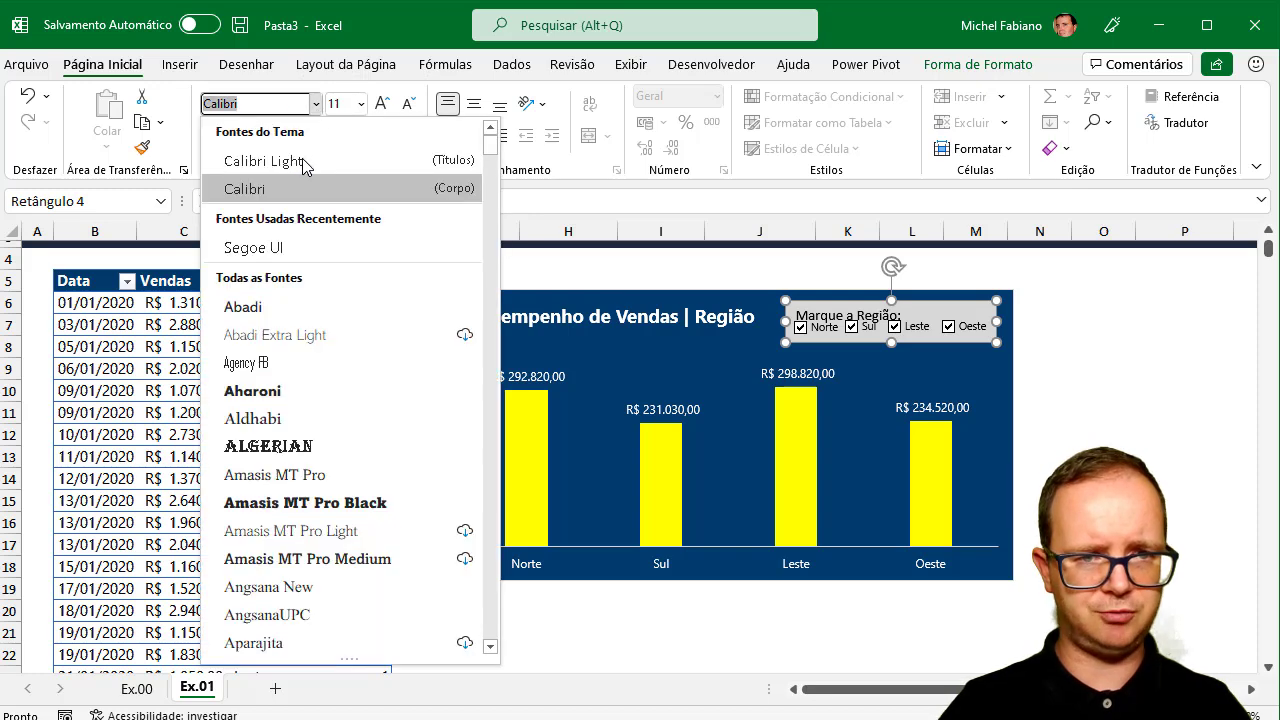
pyautogui.click(288, 249)
pyautogui.click(409, 104)
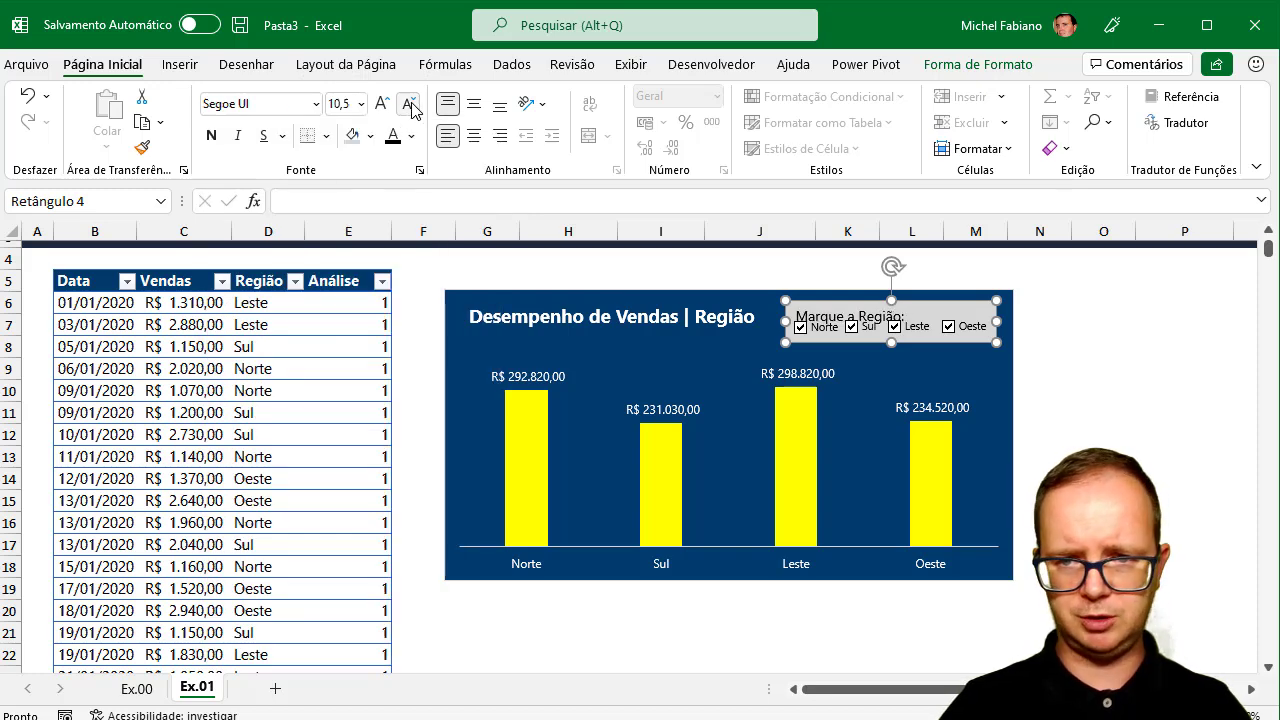
pyautogui.click(409, 104)
pyautogui.click(410, 104)
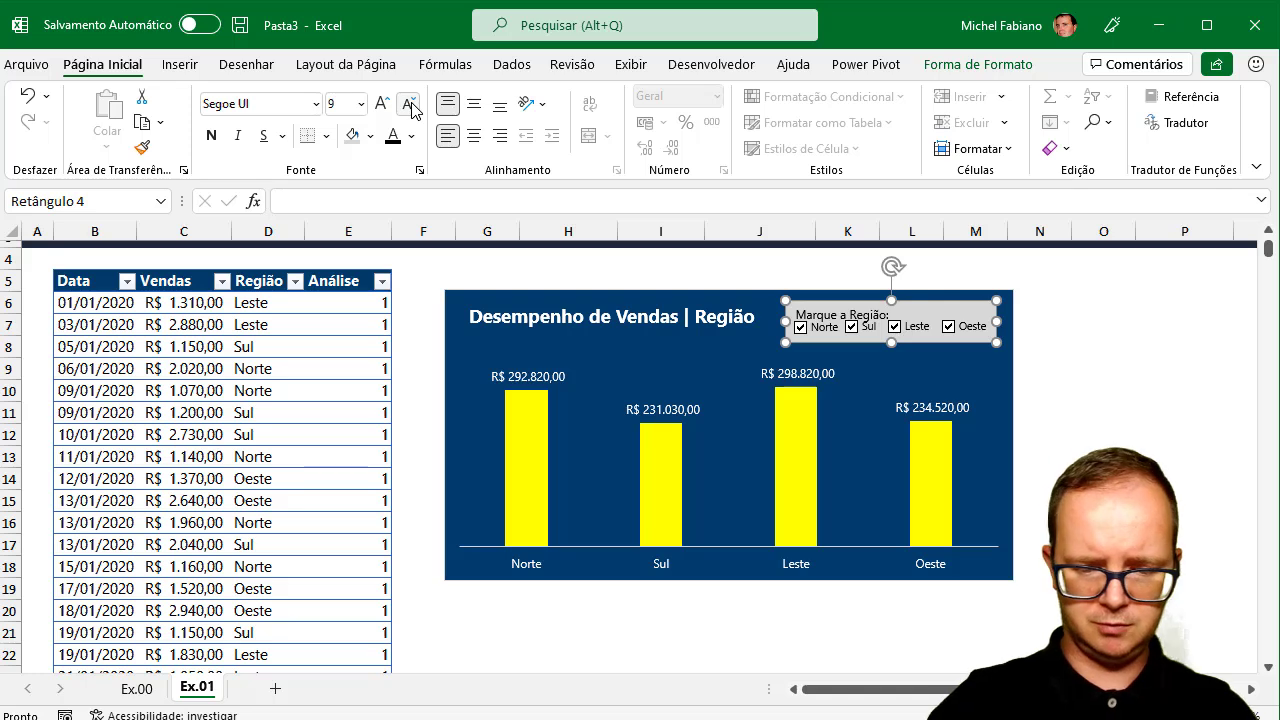
pyautogui.hotkey('ctrl', 'n')
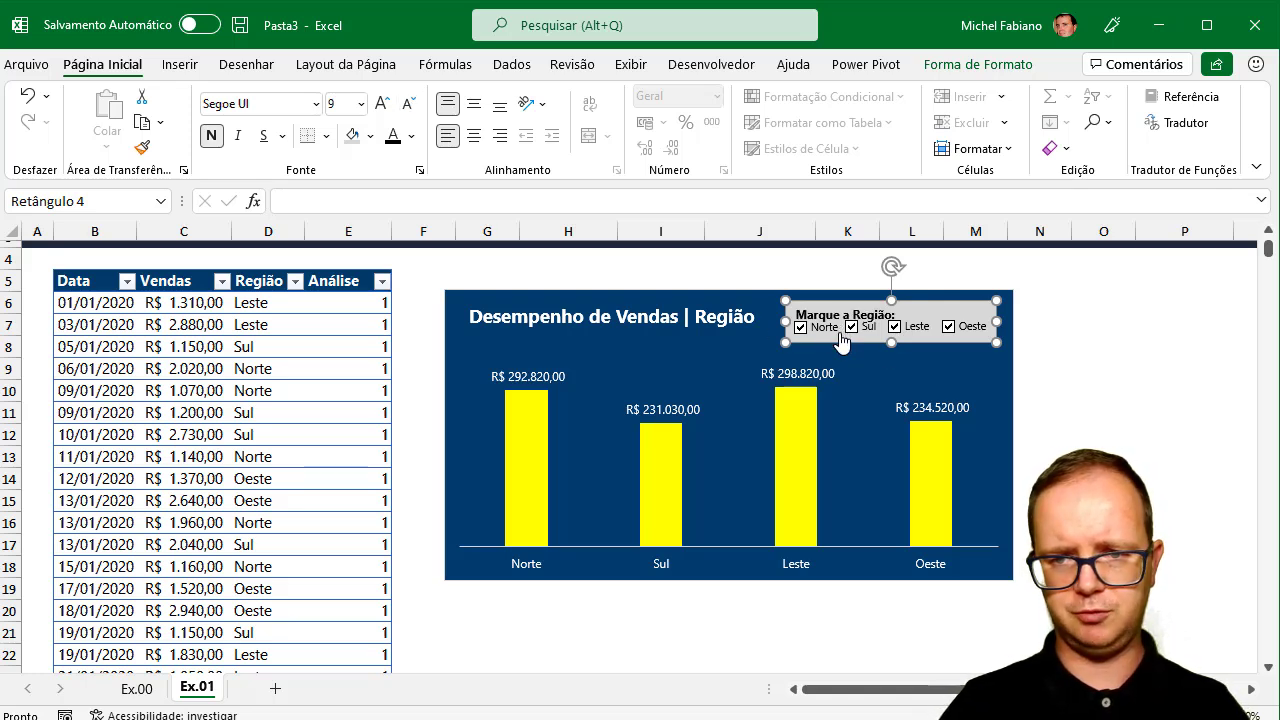
# - Nudge the grey panel into place and realign the Norte, Leste and Oeste checkboxes beneath the heading
pyautogui.moveTo(890, 344); pyautogui.dragTo(890, 346)
pyautogui.rightClick(827, 332)
pyautogui.press('Escape')
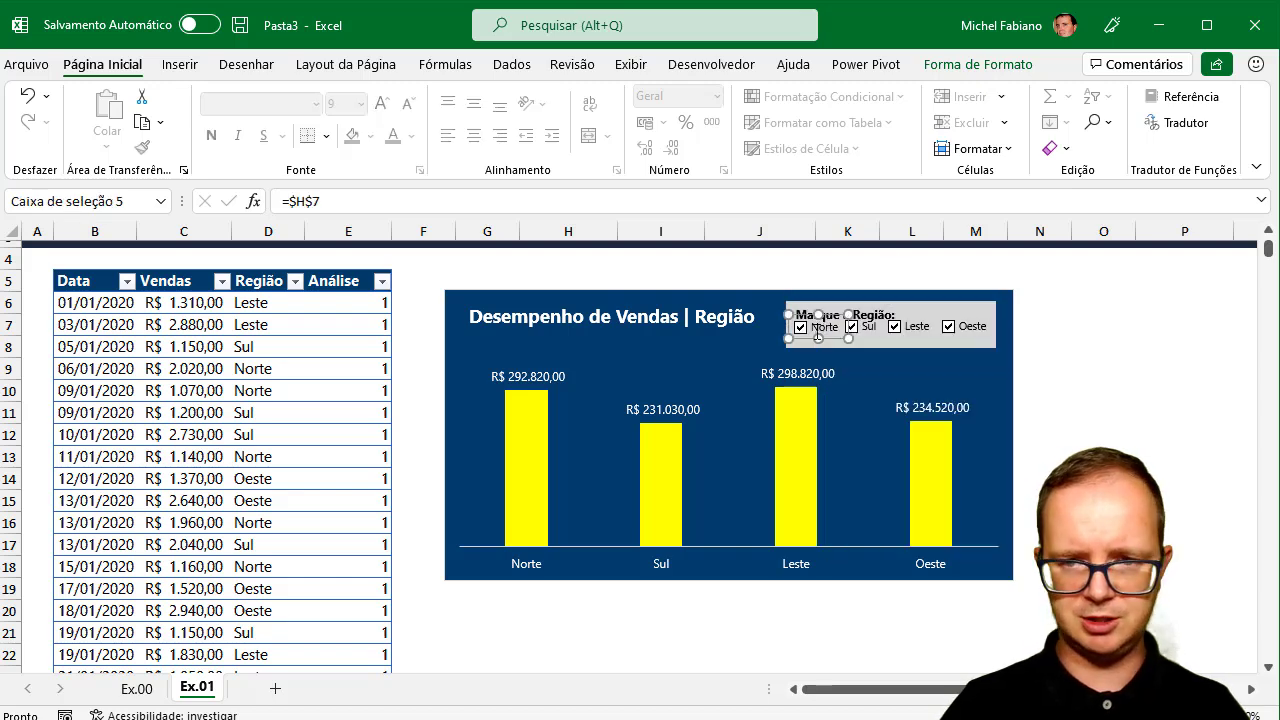
pyautogui.rightClick(897, 334)
pyautogui.press('Escape')
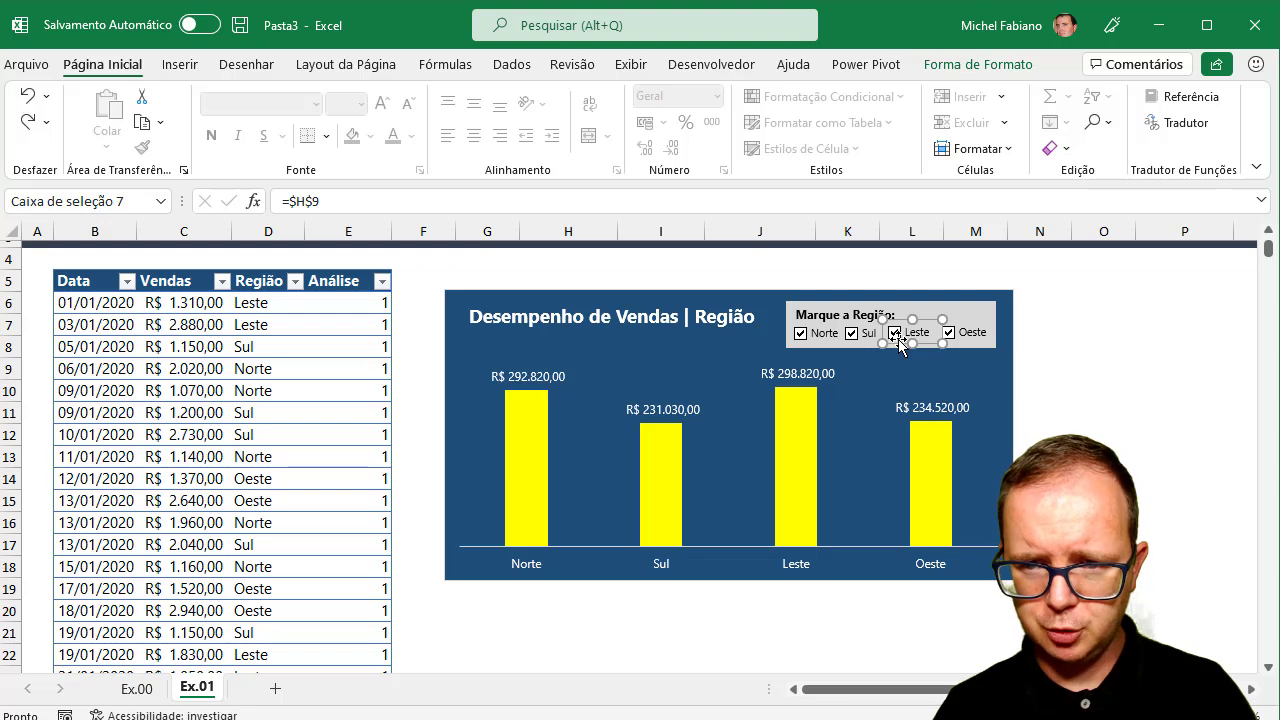
pyautogui.rightClick(962, 334)
pyautogui.press('Escape')
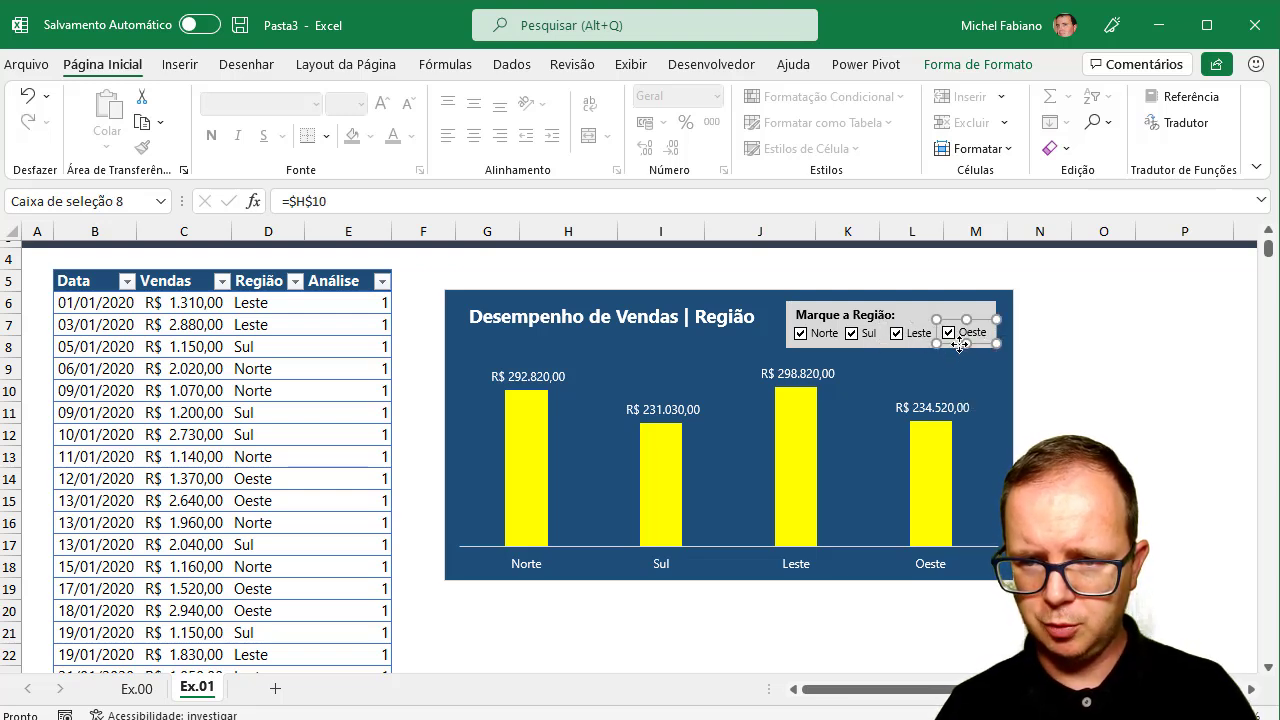
pyautogui.moveTo(959, 344); pyautogui.dragTo(956, 344)
# - Untick all four region checkboxes, then retick Leste, Sul and Norte to watch their bars return
pyautogui.click(1182, 346)
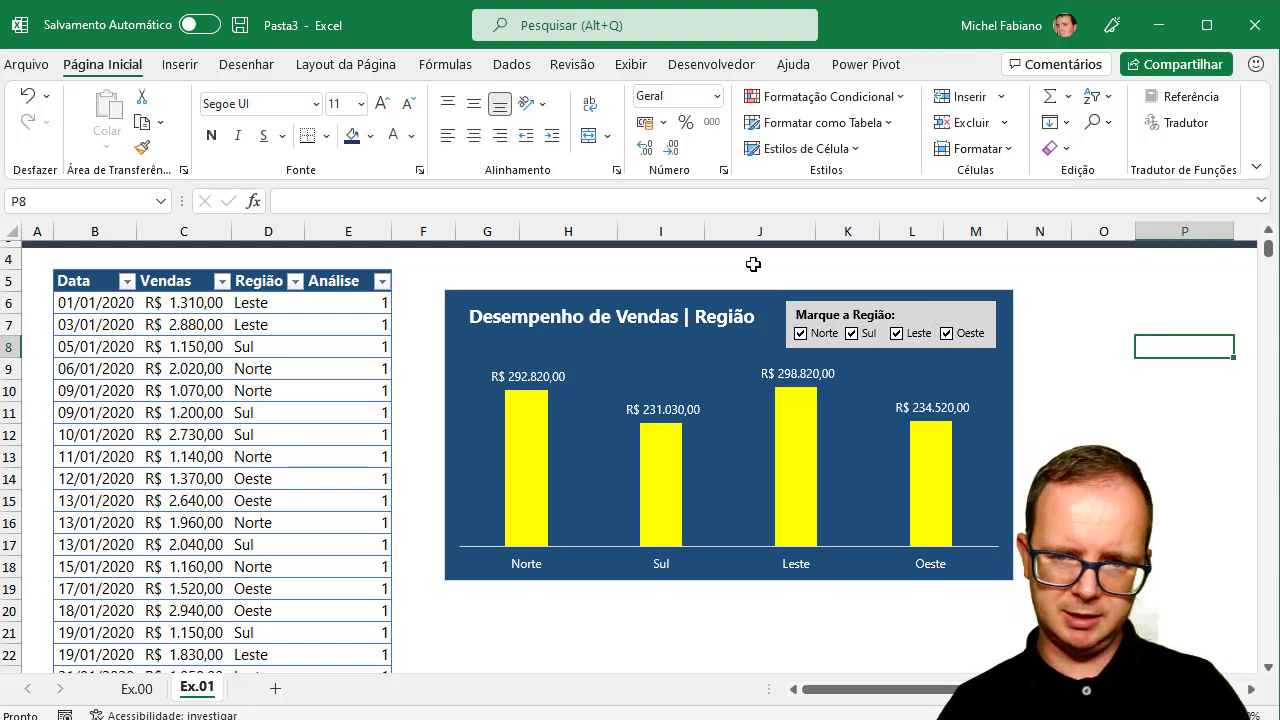
pyautogui.click(851, 334)
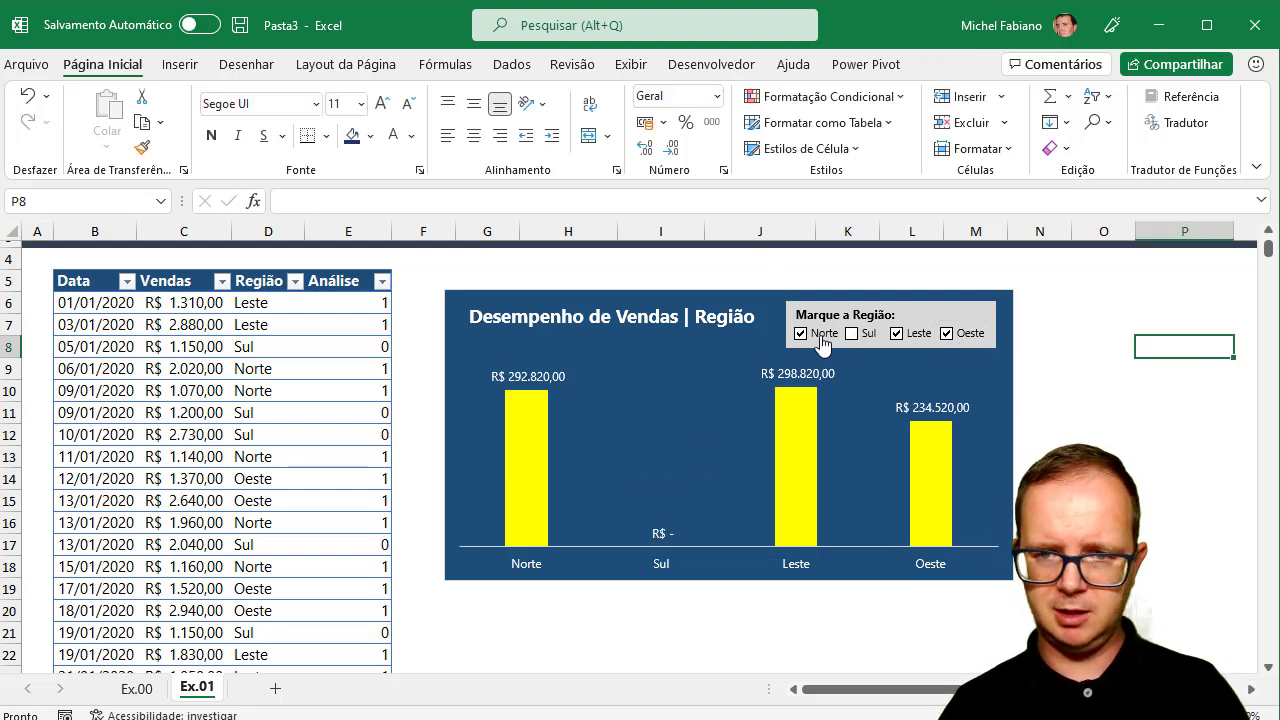
pyautogui.click(822, 343)
pyautogui.click(900, 336)
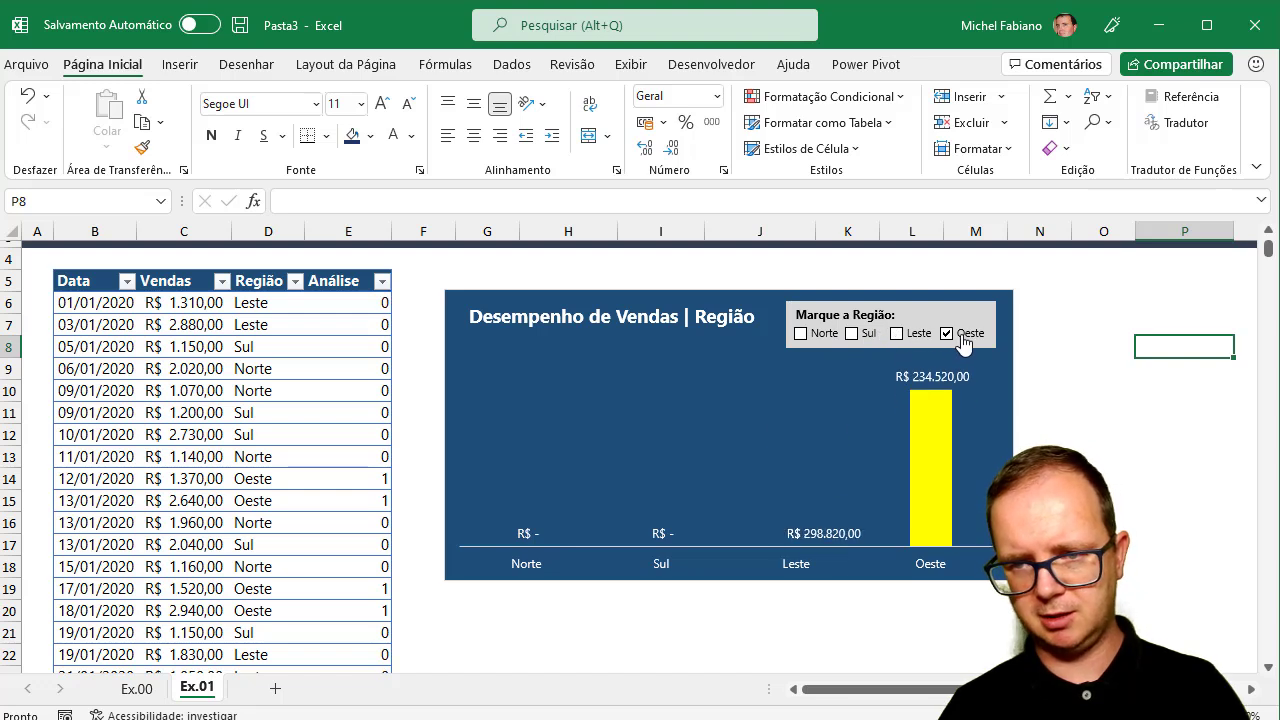
pyautogui.click(963, 343)
pyautogui.click(897, 334)
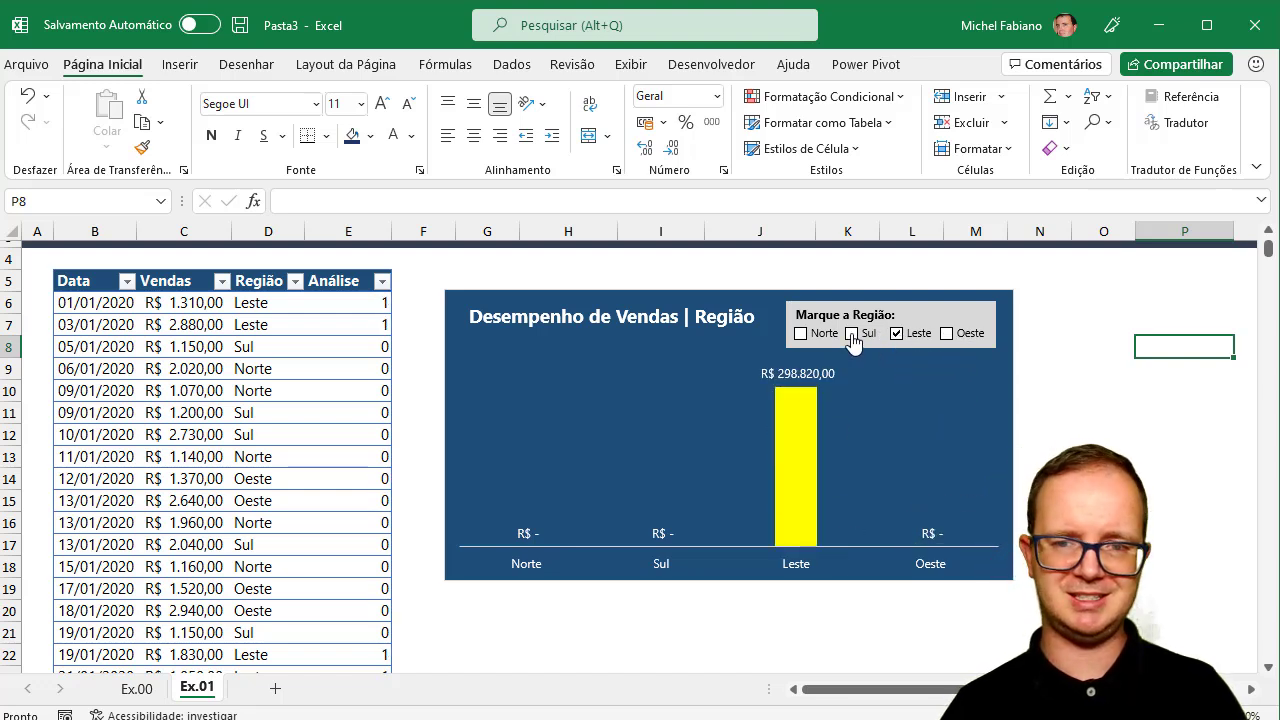
pyautogui.click(851, 334)
pyautogui.click(800, 334)
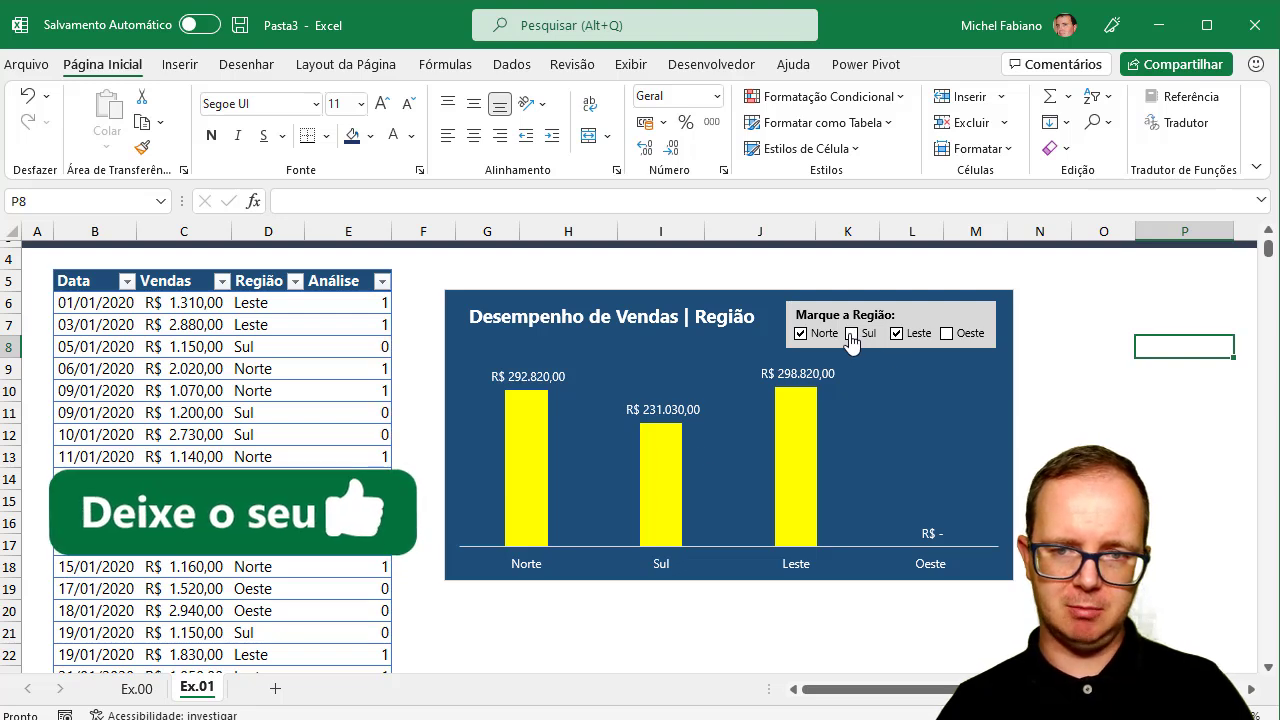
# - Toggle Sul, Leste and Oeste again to confirm each bar hides and reappears
pyautogui.click(884, 334)
pyautogui.click(895, 334)
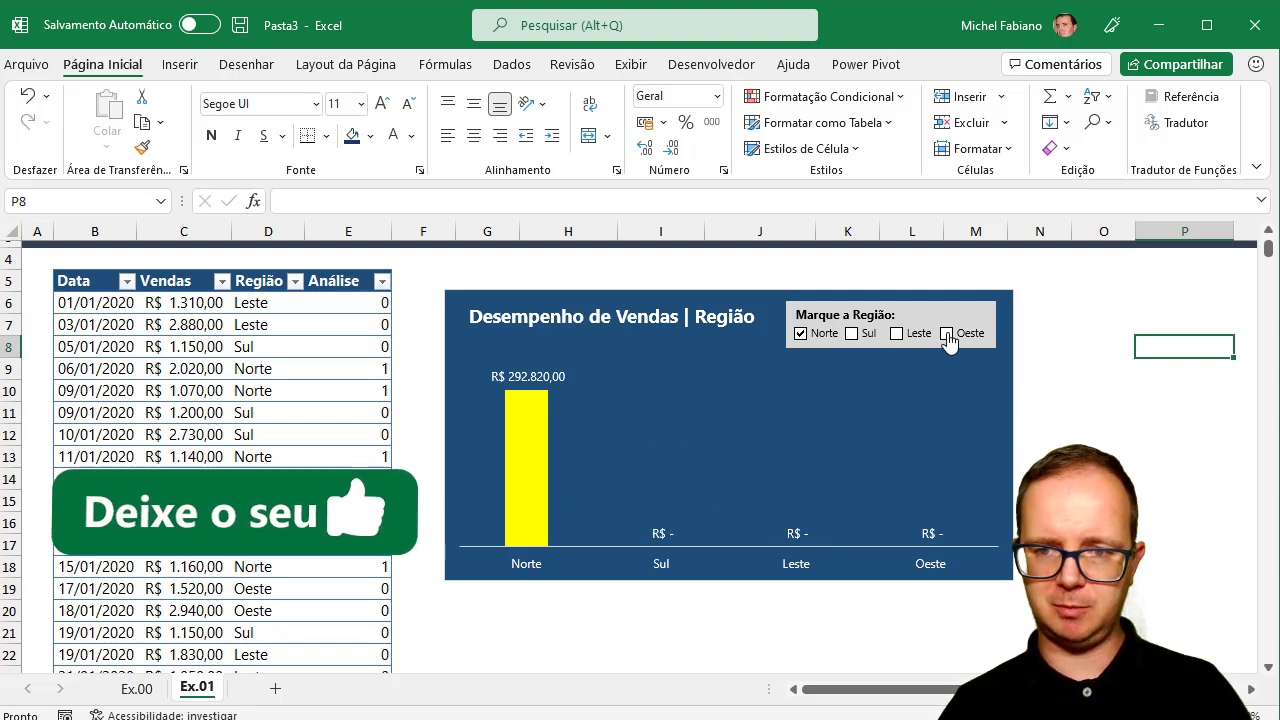
pyautogui.click(944, 334)
pyautogui.click(865, 338)
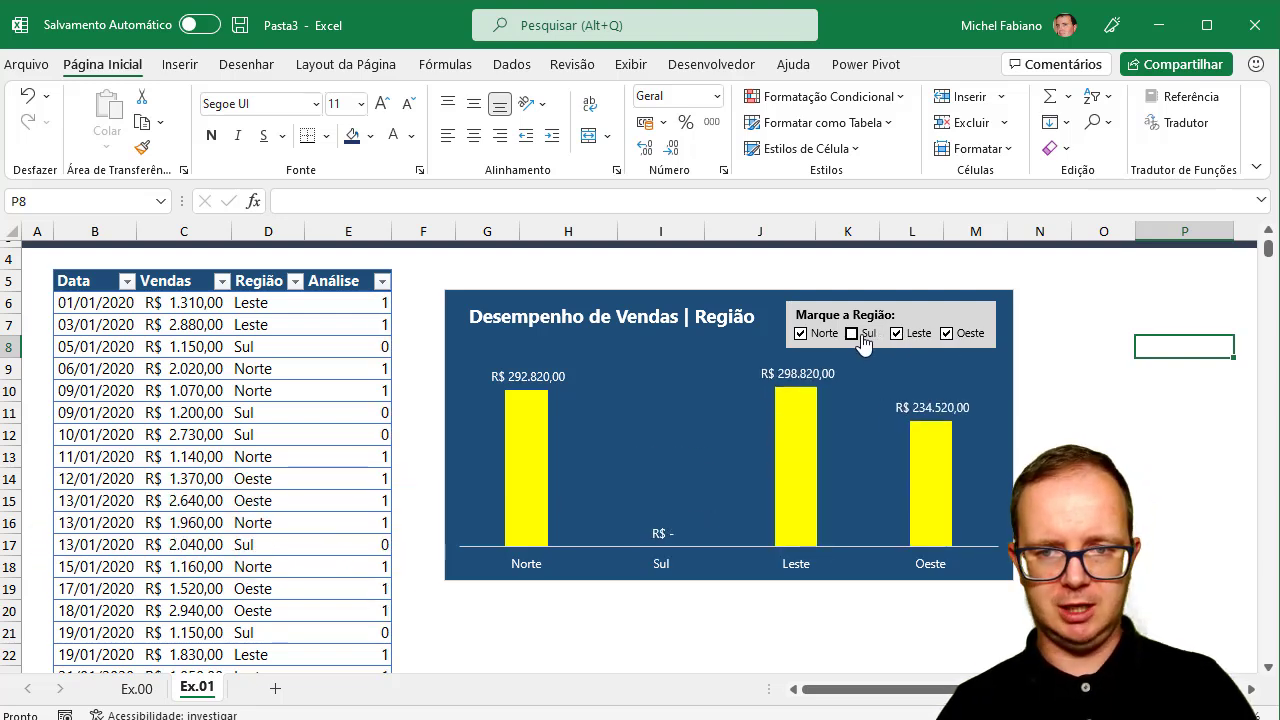